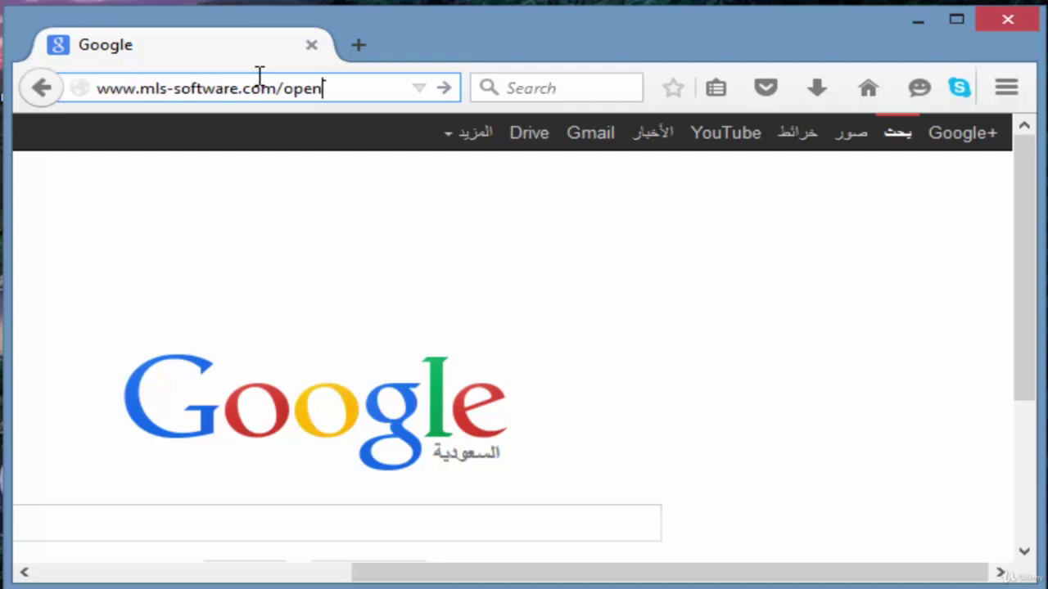
{"action": "type", "text": "hd.html"}
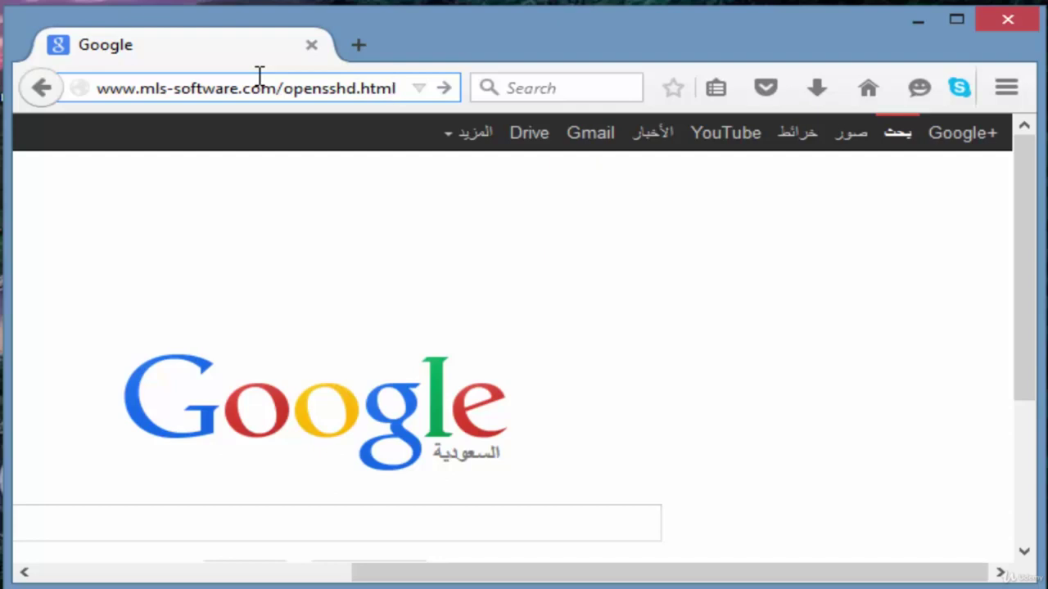
{"action": "key", "text": "Return"}
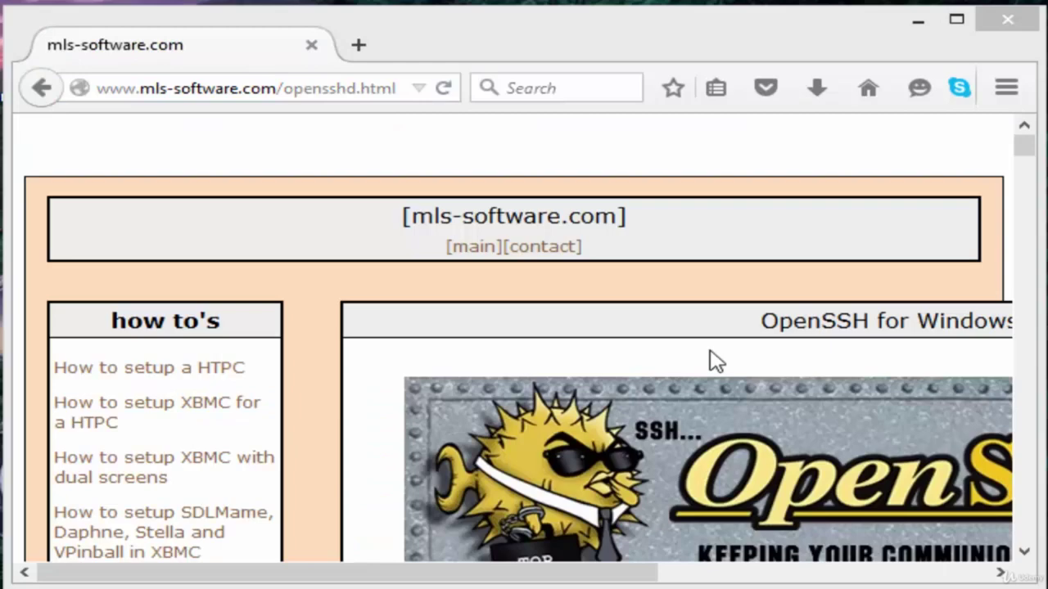
{"action": "left_click_drag", "start_coordinate": [1022, 141], "coordinate": [1024, 159]}
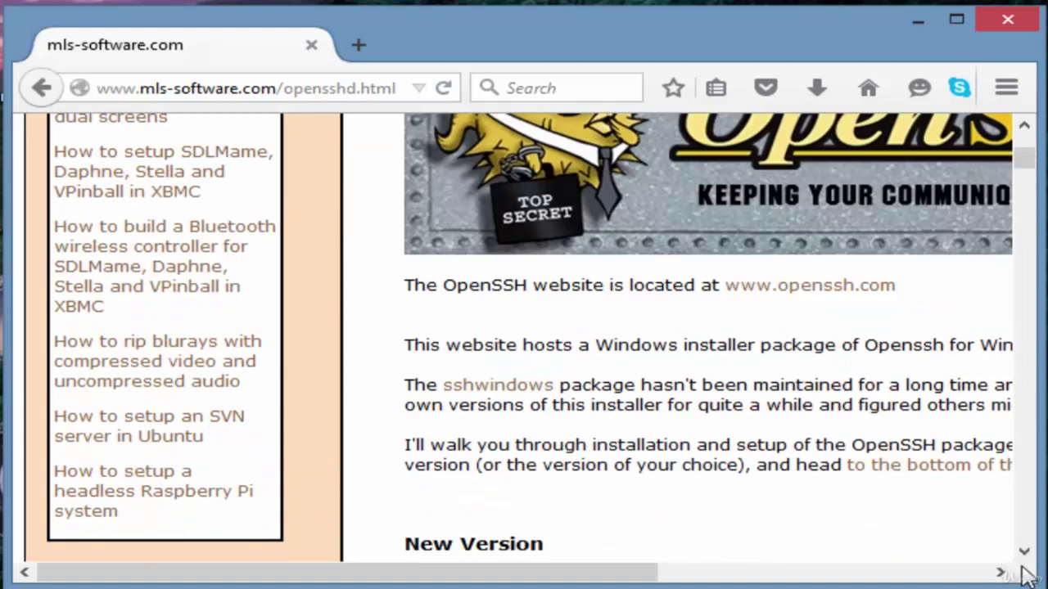
{"action": "left_click", "coordinate": [1024, 552]}
{"action": "scroll", "coordinate": [1027, 557], "scroll_direction": "down", "scroll_amount": 7}
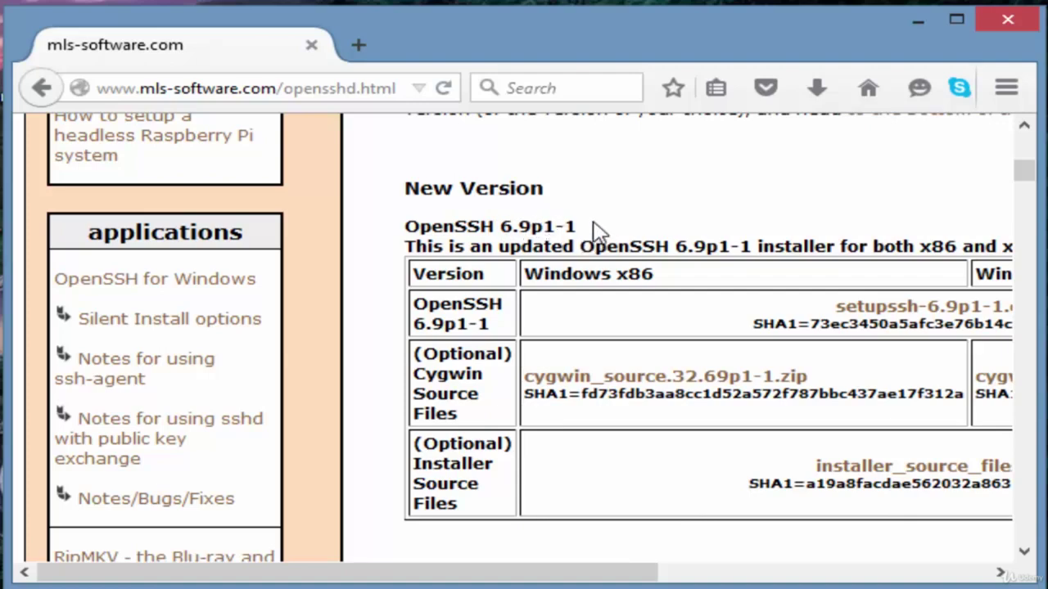
{"action": "left_click_drag", "start_coordinate": [576, 571], "coordinate": [766, 577]}
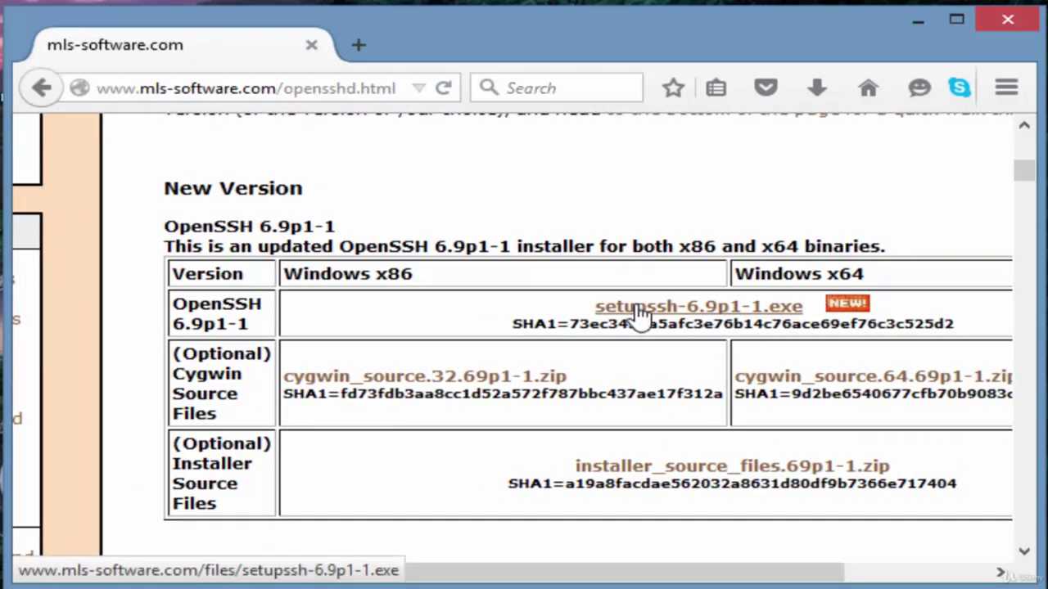
Save setupssh-6.9p1-1.exe to the Desktop via Save Link As, then minimise Firefox
{"action": "right_click", "coordinate": [640, 314]}
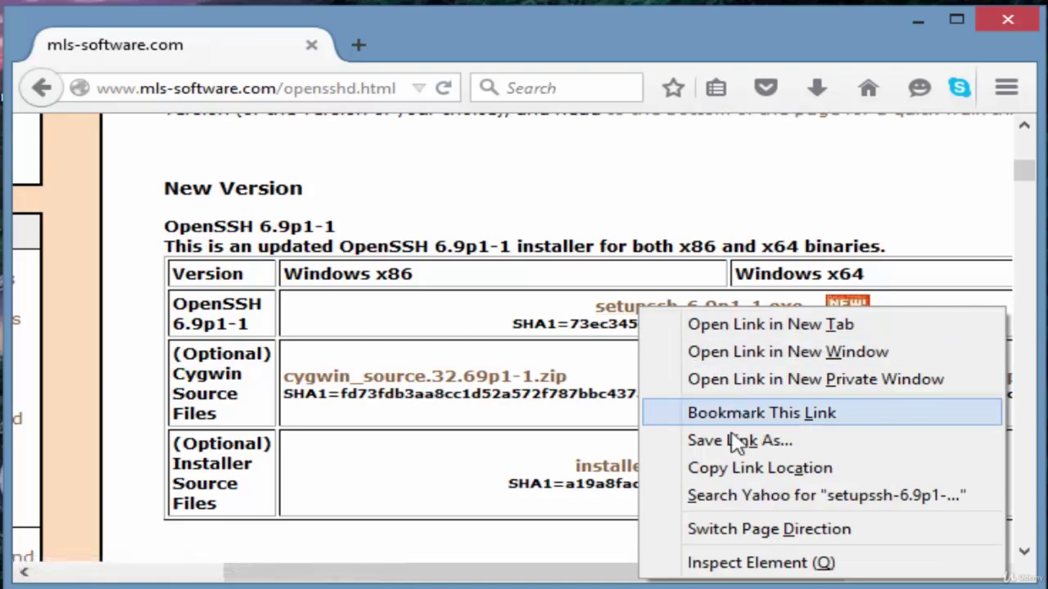
{"action": "left_click", "coordinate": [754, 442]}
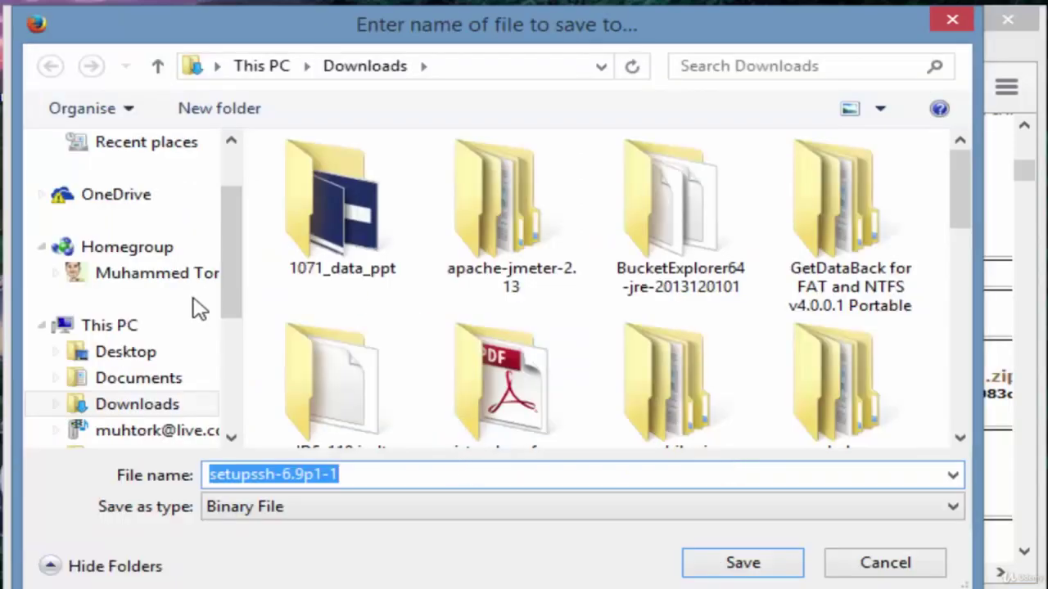
{"action": "left_click", "coordinate": [147, 358]}
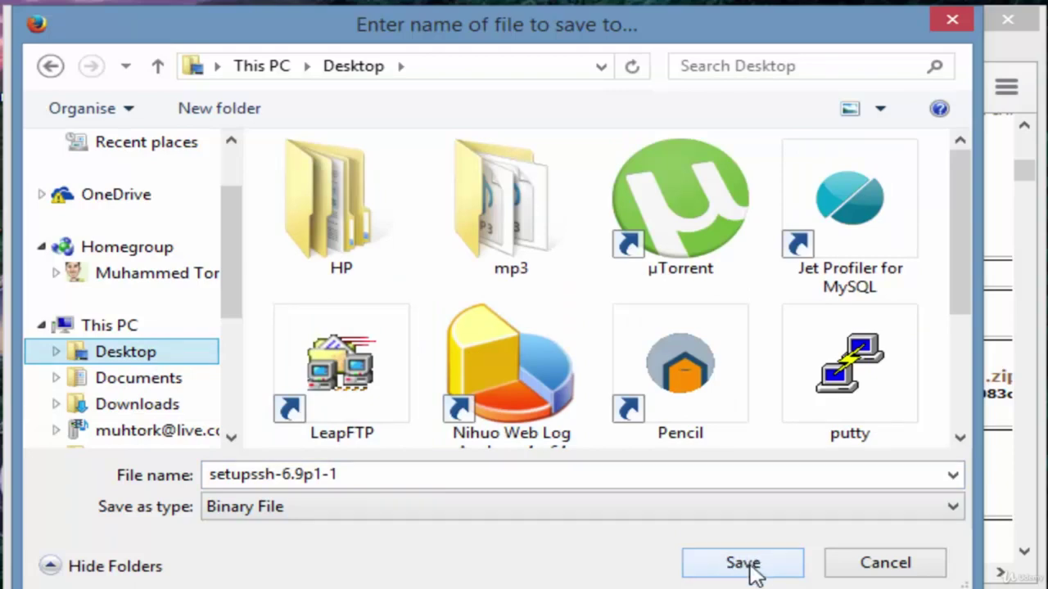
{"action": "left_click", "coordinate": [750, 565]}
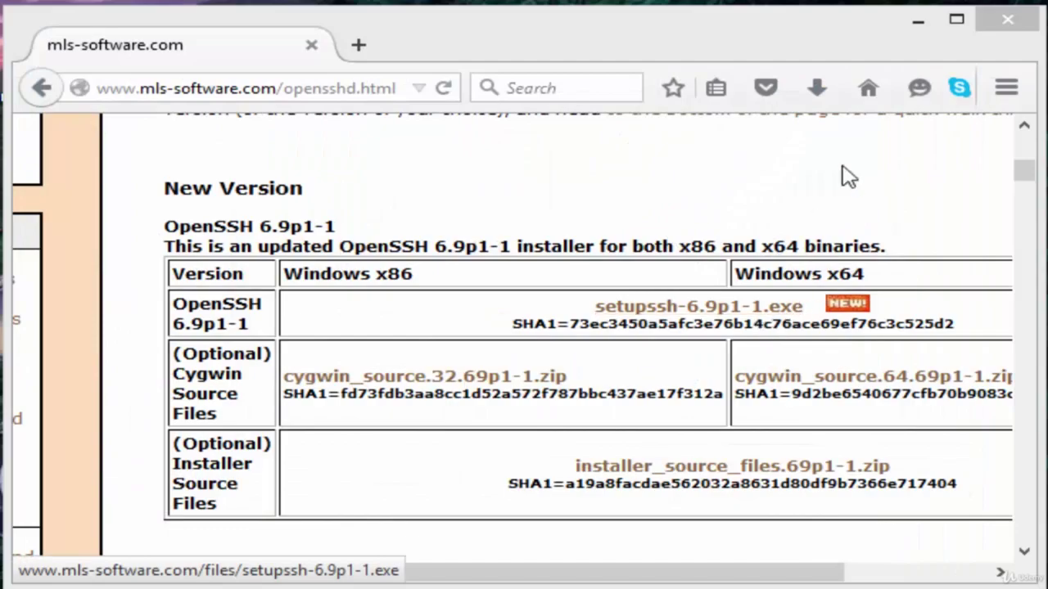
{"action": "left_click", "coordinate": [918, 19]}
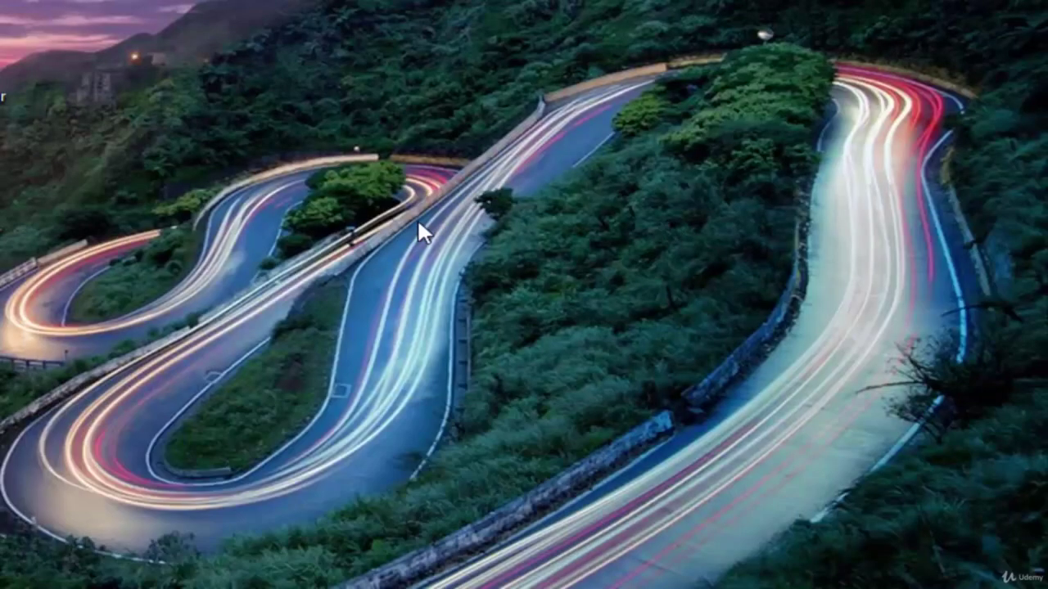
Place the setupssh-6.8p1-1 installer on the desktop and launch it
{"action": "left_click_drag", "start_coordinate": [3, 197], "coordinate": [278, 205]}
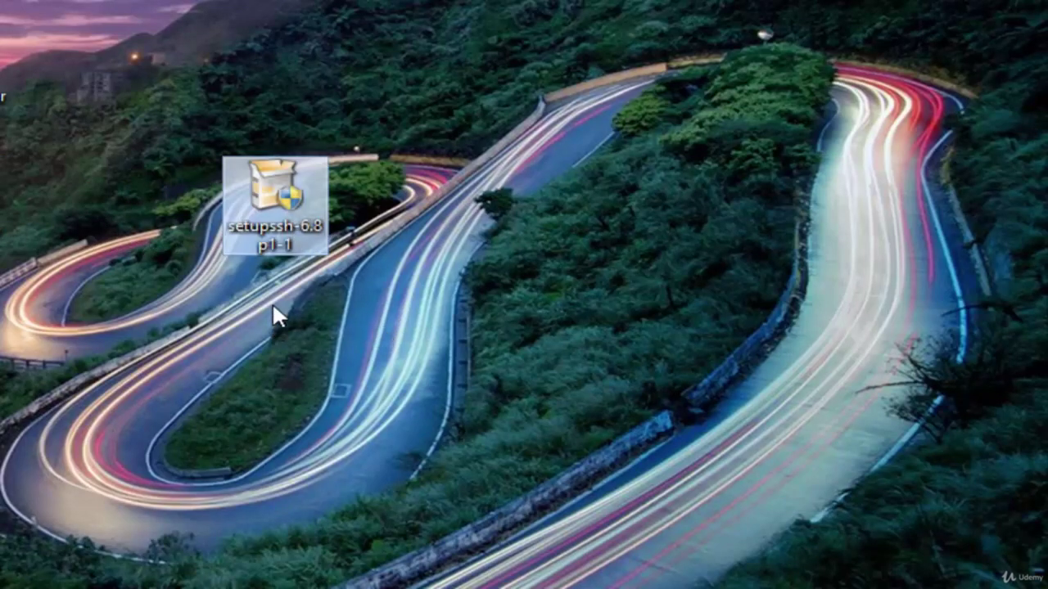
{"action": "double_click", "coordinate": [277, 224]}
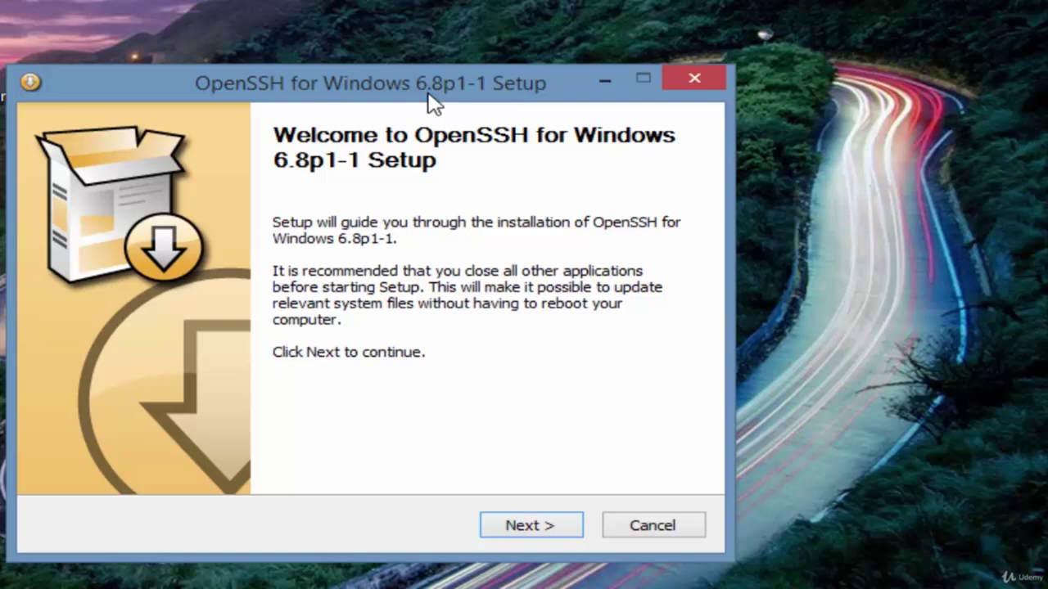
Pass the welcome page and accept the OpenSSH licence agreement terms
{"action": "left_click", "coordinate": [550, 531]}
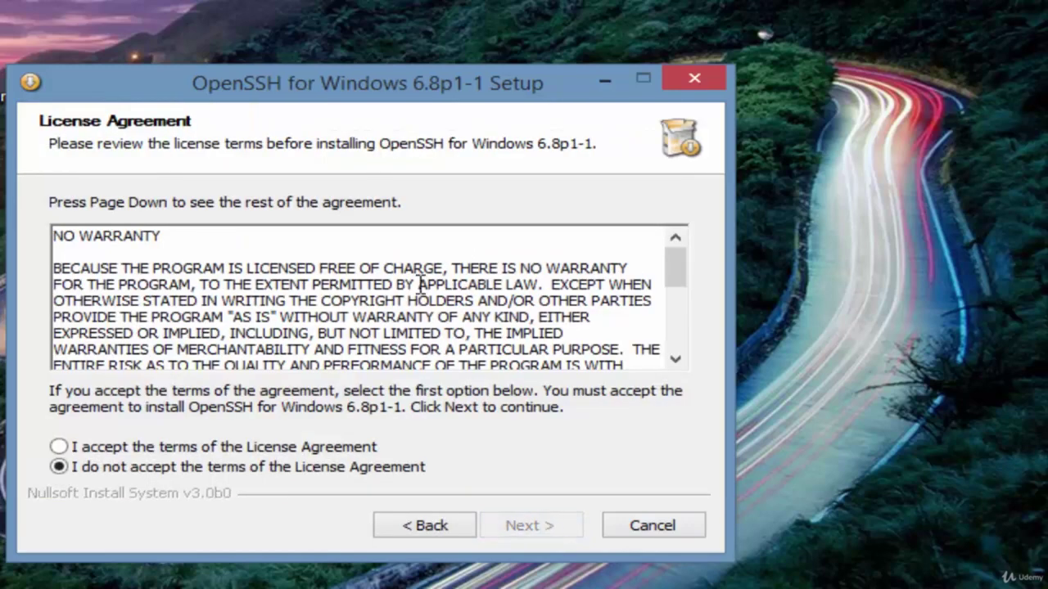
{"action": "left_click_drag", "start_coordinate": [677, 271], "coordinate": [671, 391]}
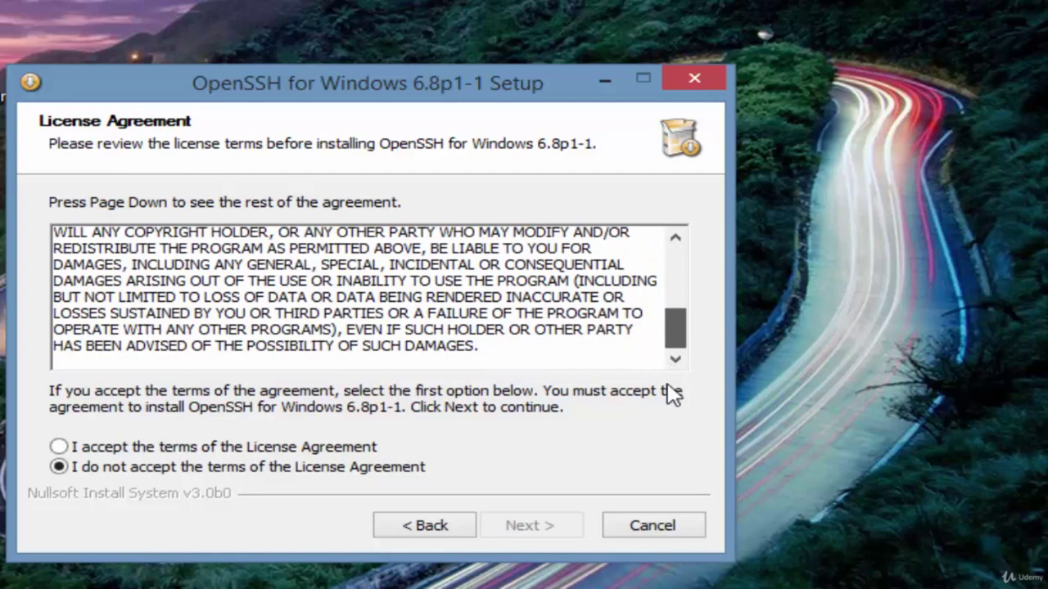
{"action": "left_click", "coordinate": [57, 447]}
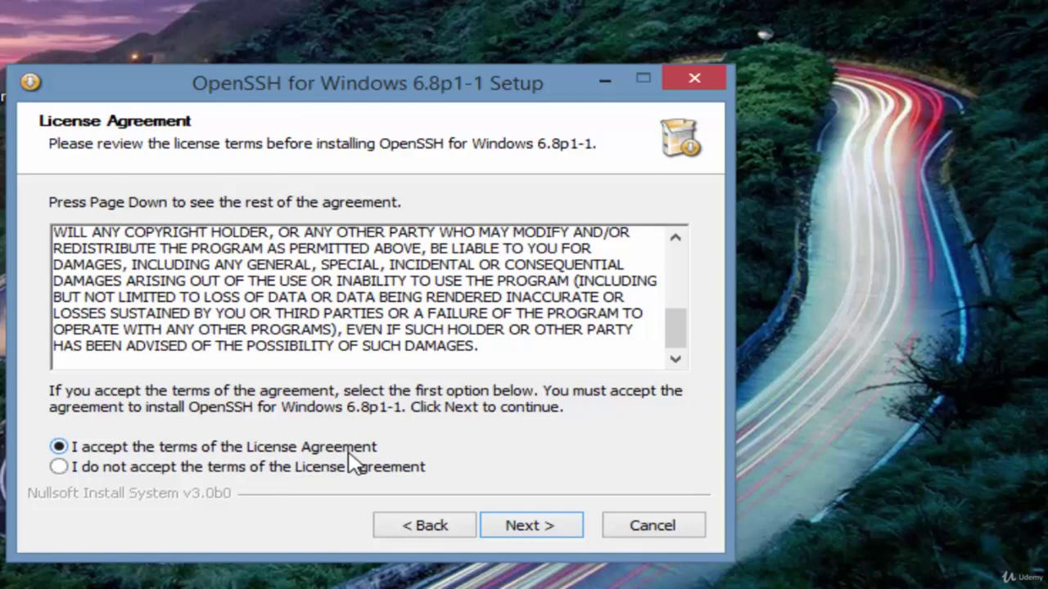
{"action": "left_click", "coordinate": [532, 526]}
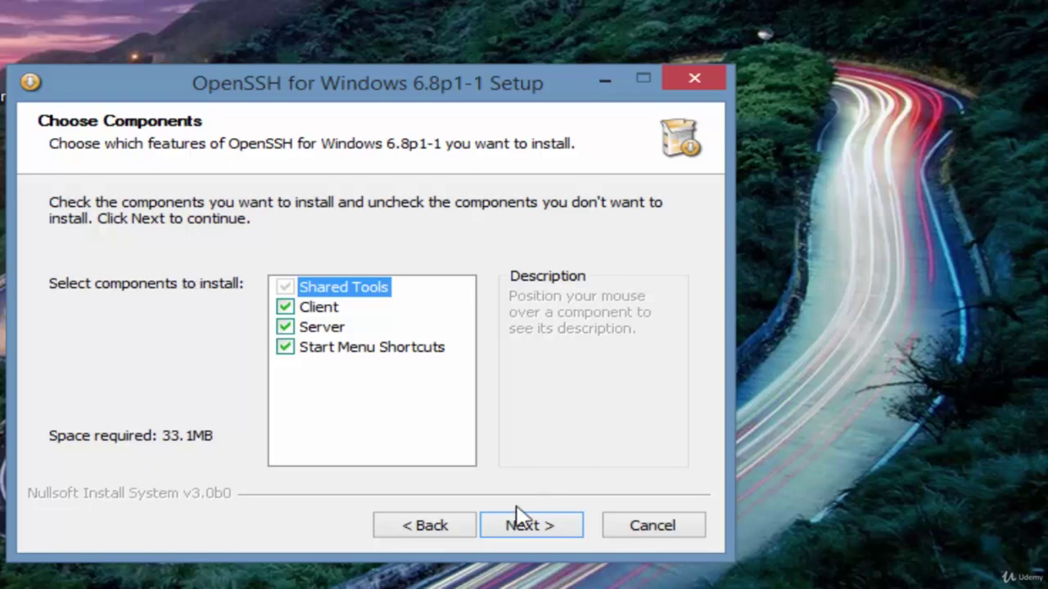
Keep all components, the C:\Program Files\OpenSSH folder and the default Start Menu folder
{"action": "left_click", "coordinate": [533, 524]}
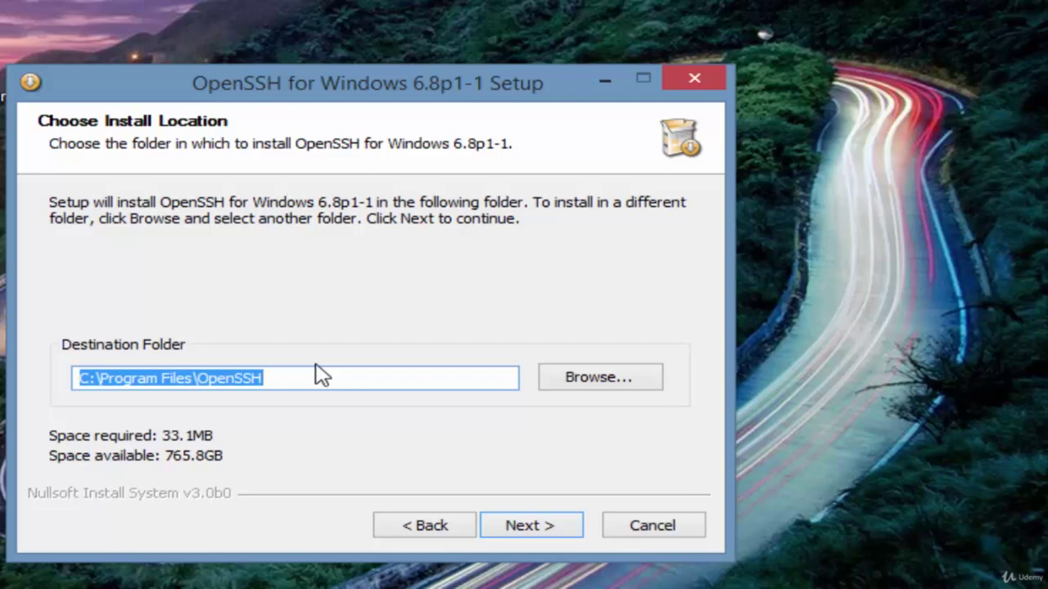
{"action": "left_click", "coordinate": [604, 389]}
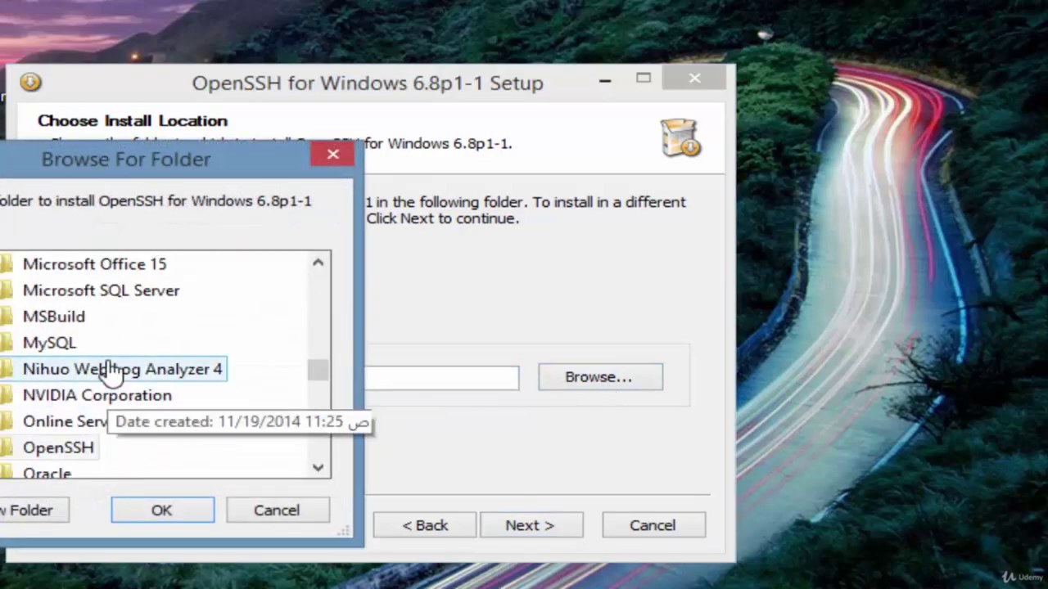
{"action": "left_click", "coordinate": [278, 514]}
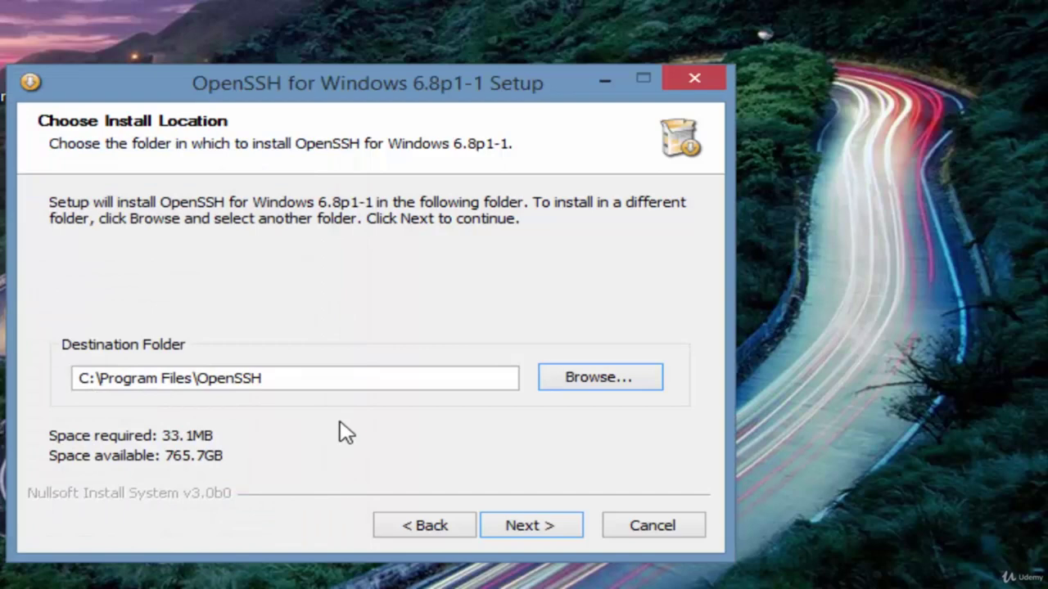
{"action": "left_click", "coordinate": [544, 528]}
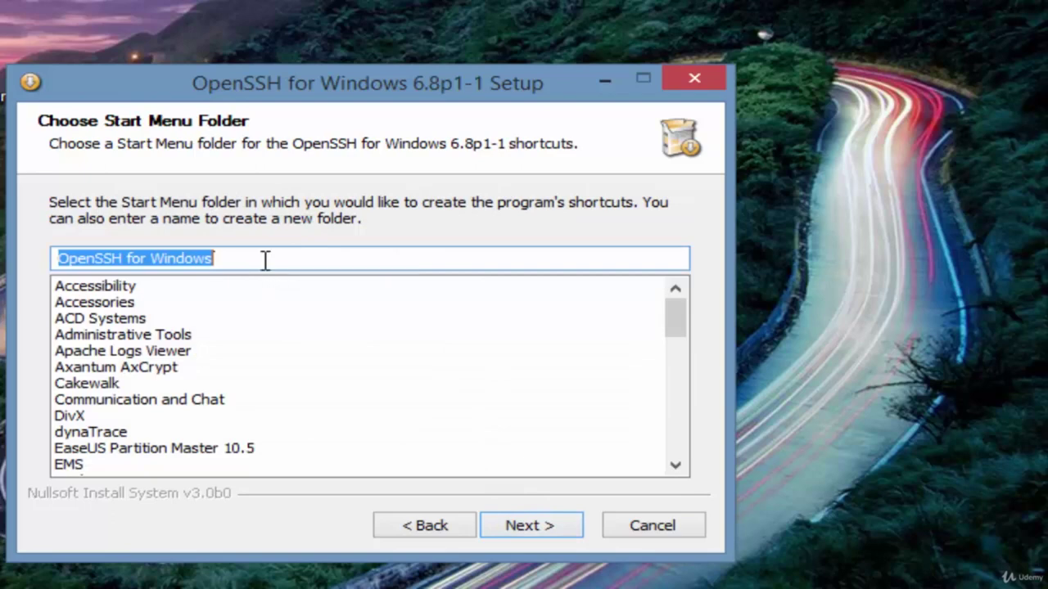
{"action": "left_click", "coordinate": [533, 526]}
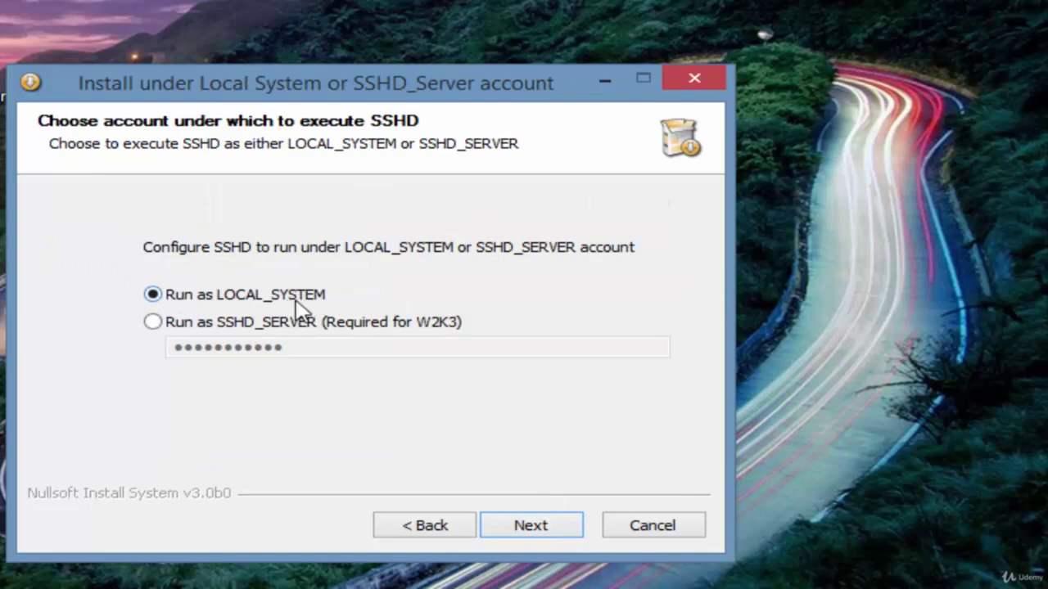
Install with LOCAL_SYSTEM, port 22, 2048-bit keys and local users, then click Finish
{"action": "left_click", "coordinate": [524, 528]}
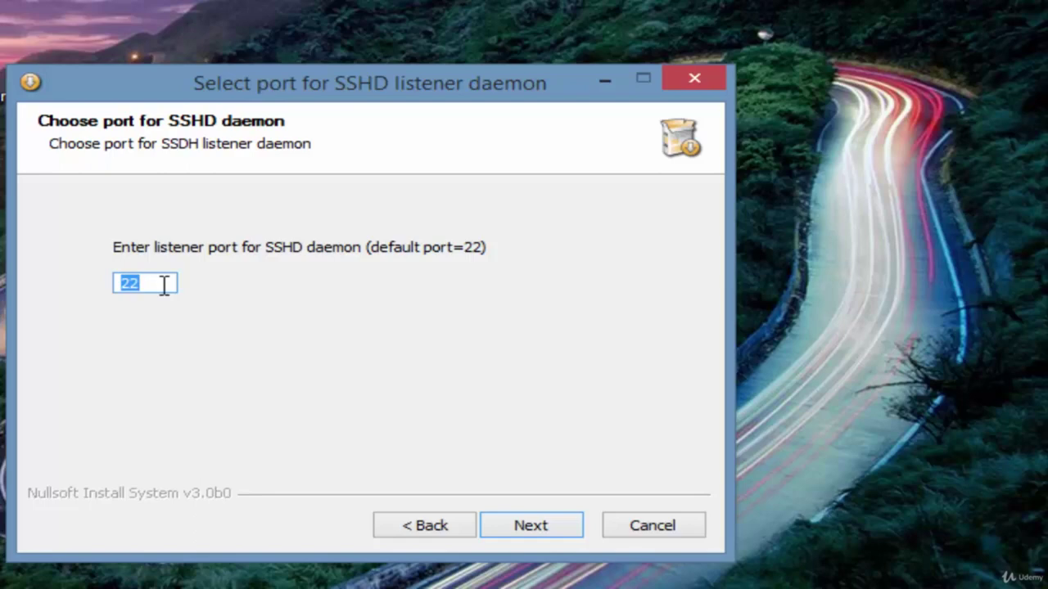
{"action": "left_click", "coordinate": [535, 524]}
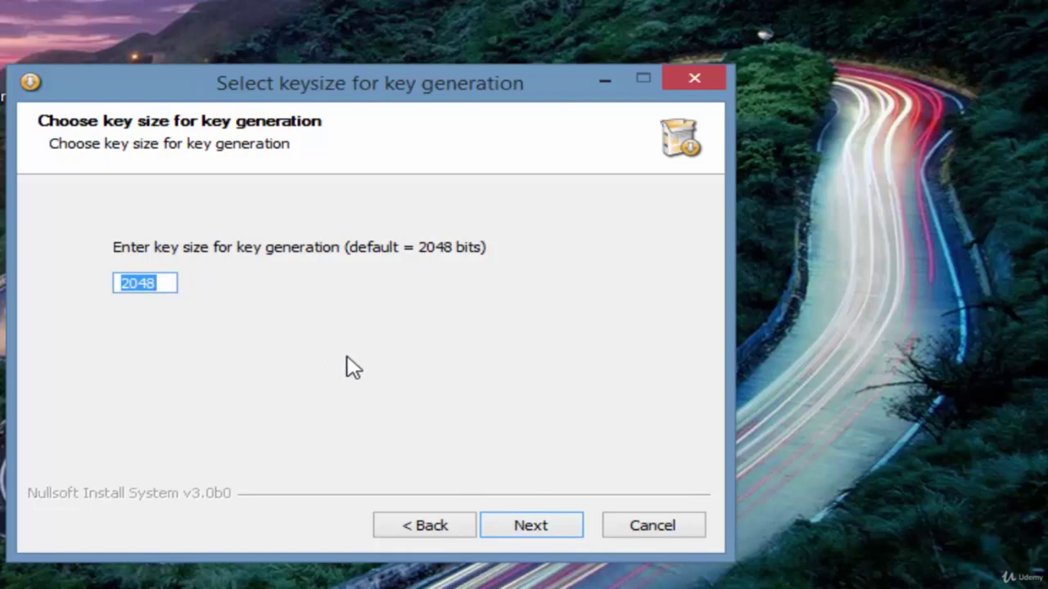
{"action": "left_click", "coordinate": [540, 529]}
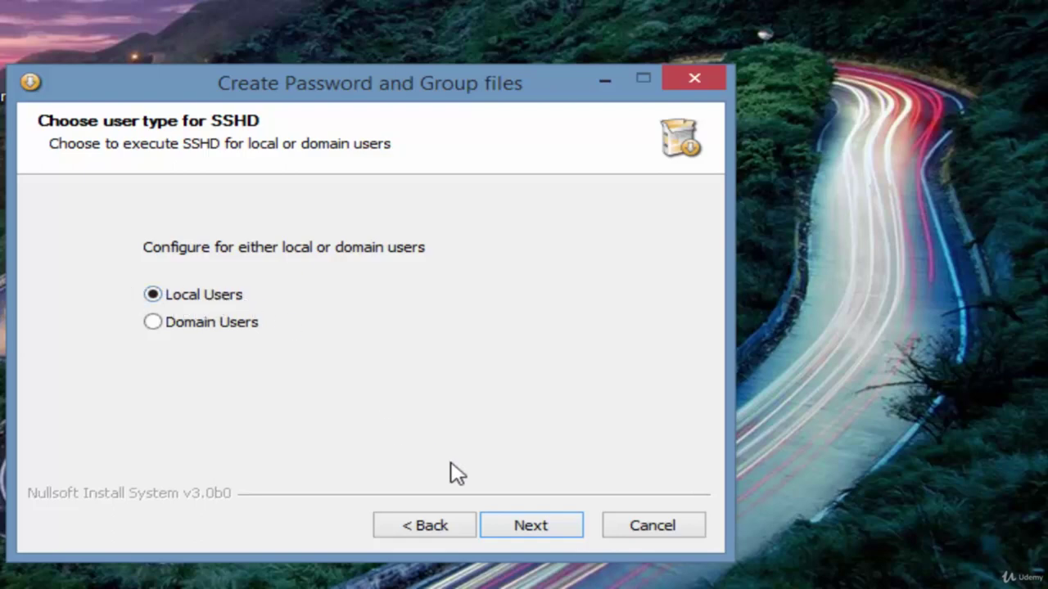
{"action": "left_click", "coordinate": [531, 526]}
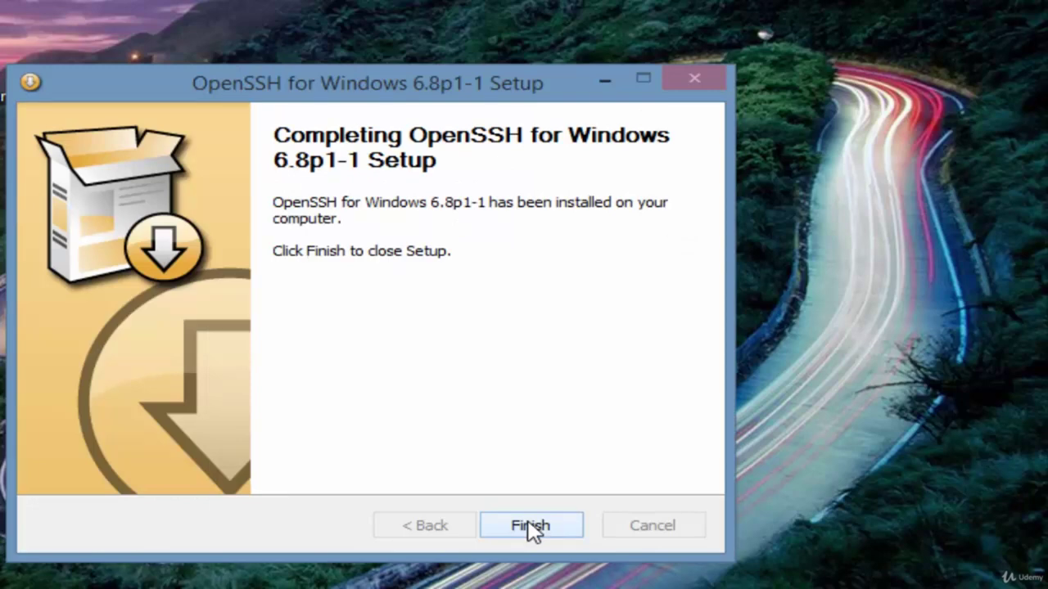
{"action": "left_click", "coordinate": [529, 524]}
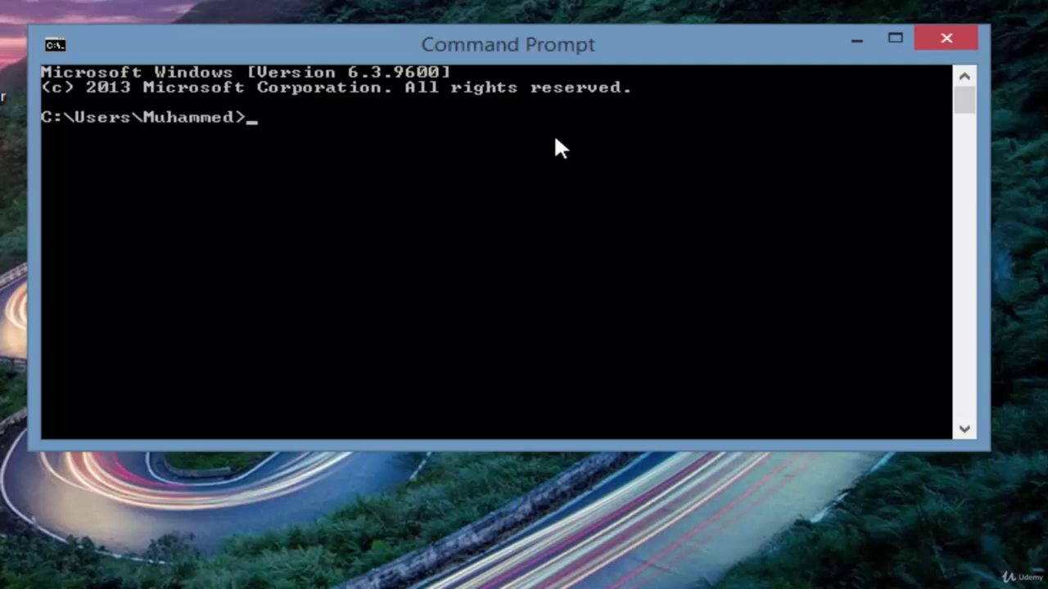
{"action": "type", "text": "ssh root@"}
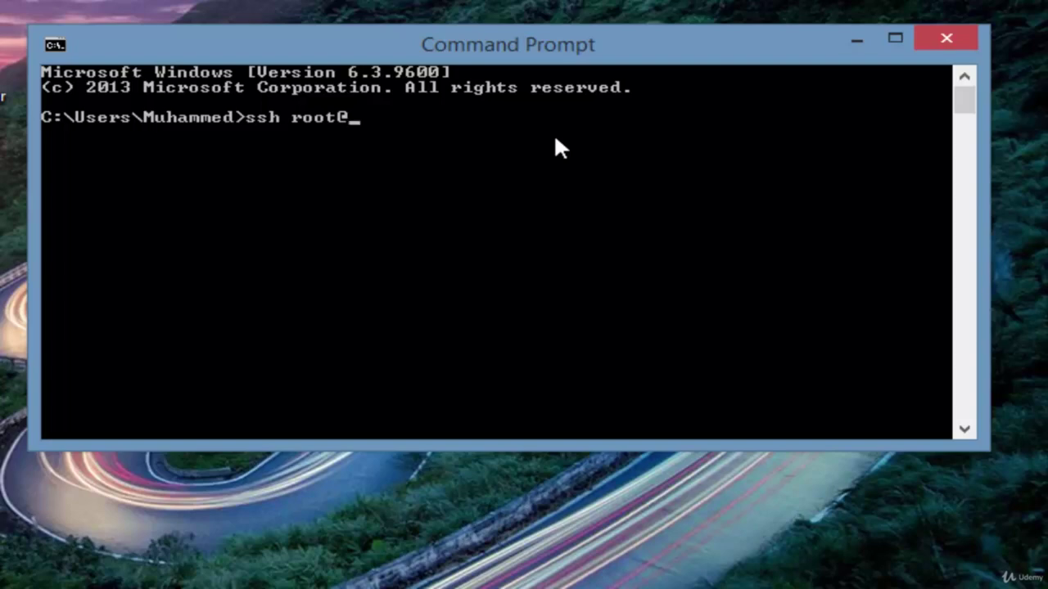
{"action": "type", "text": "192.168."}
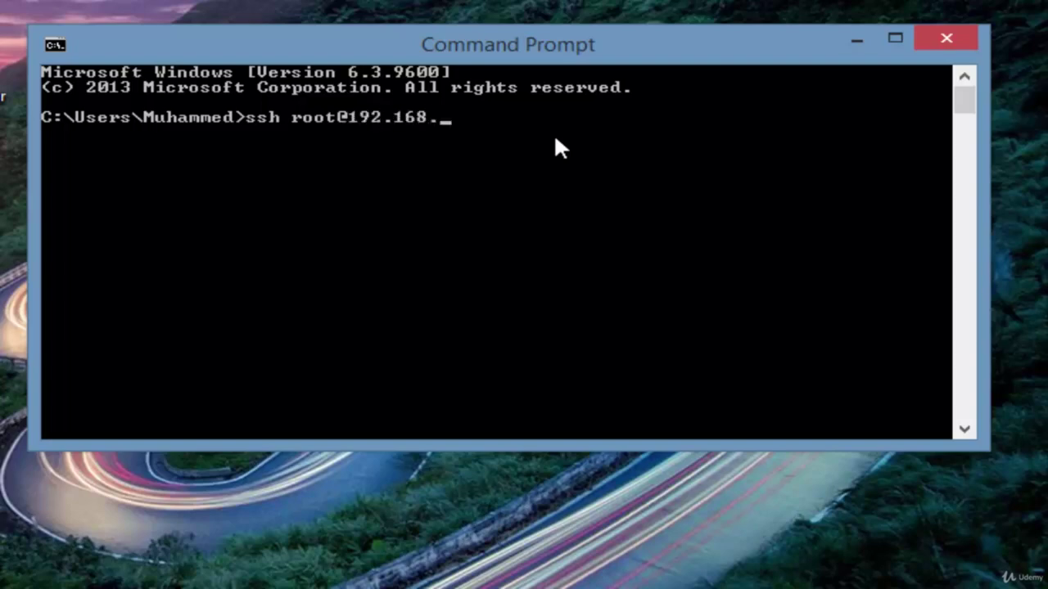
{"action": "type", "text": "8.54"}
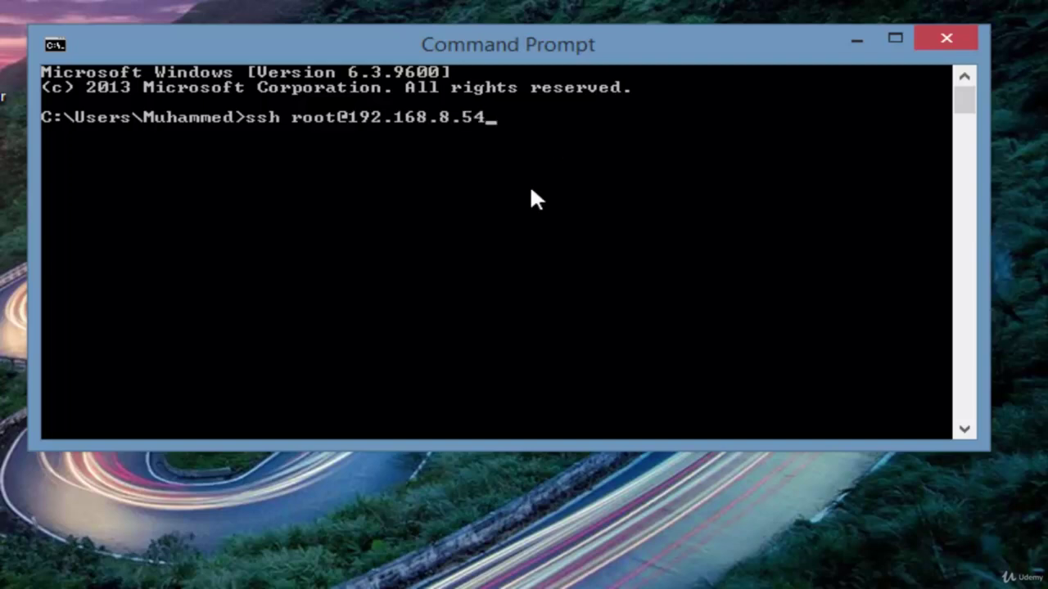
{"action": "key", "text": "Return"}
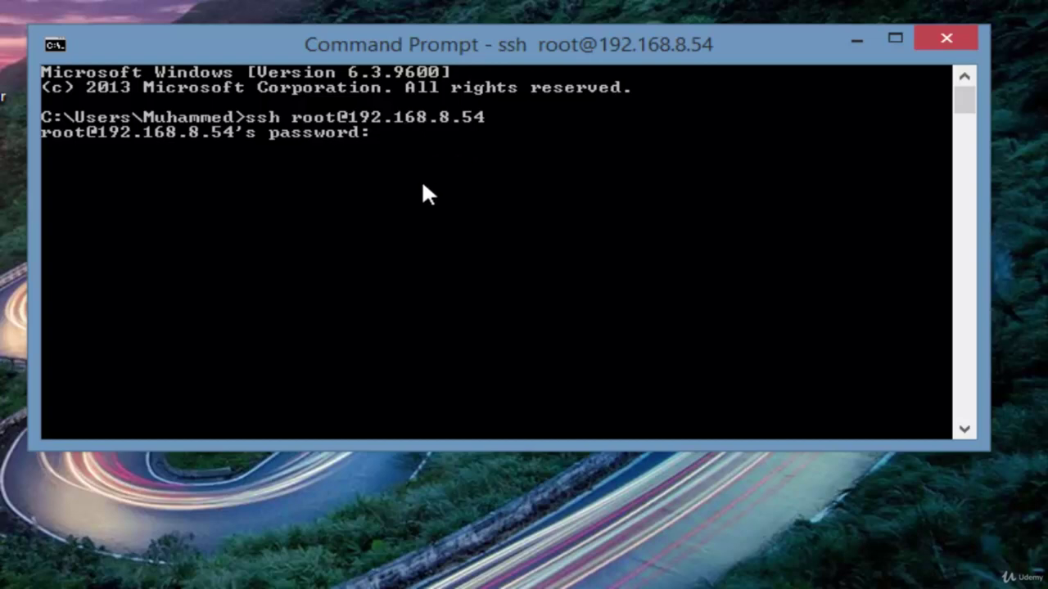
{"action": "key", "text": "Return"}
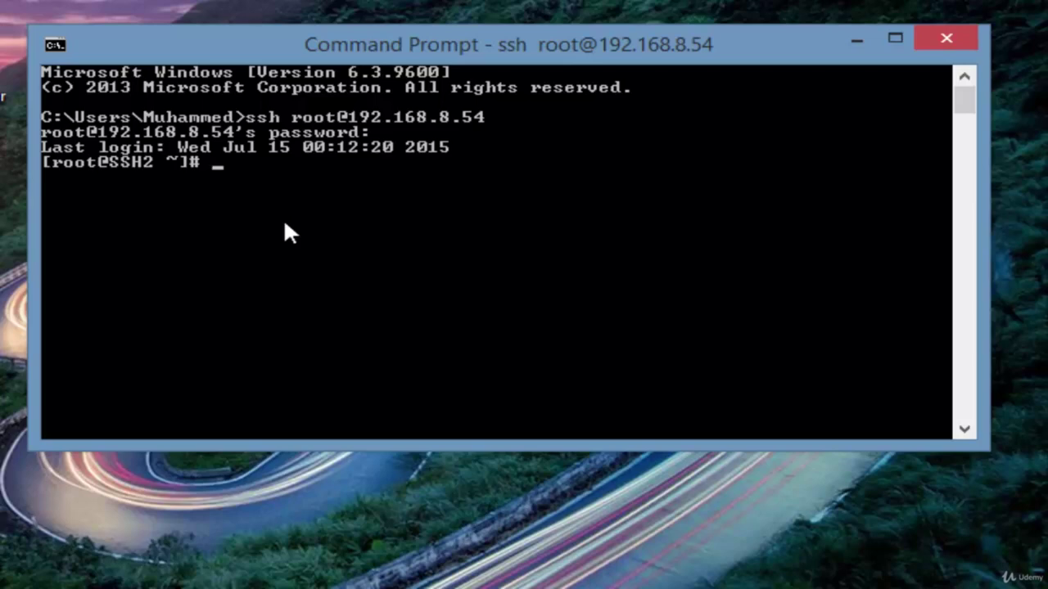
{"action": "type", "text": "exit"}
{"action": "key", "text": "Return"}
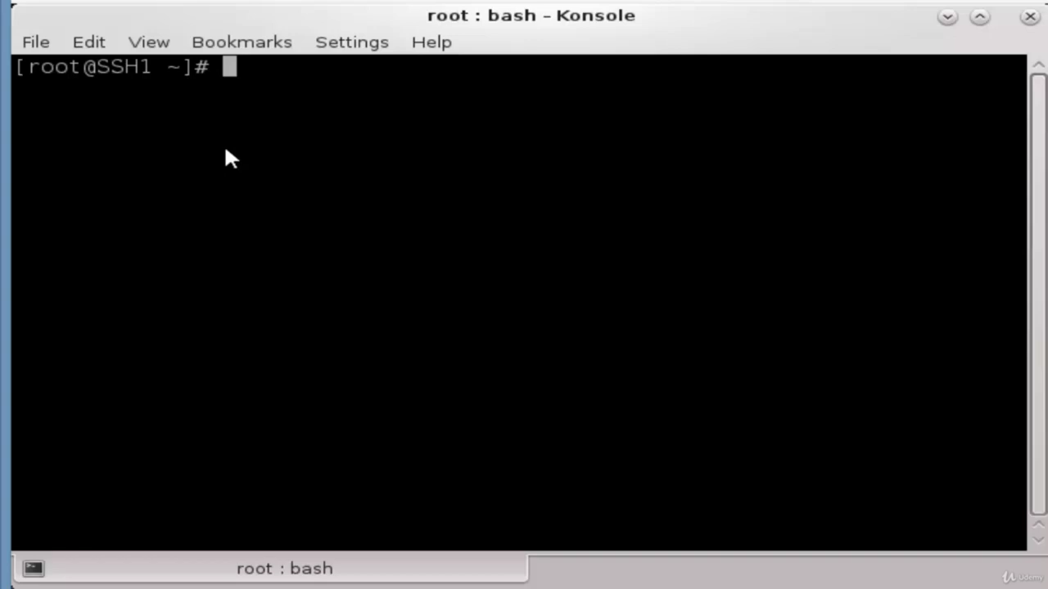
Replace the mistyped text with ssh -l, the regular user name and 192.168.8.54
{"action": "type", "text": "192"}
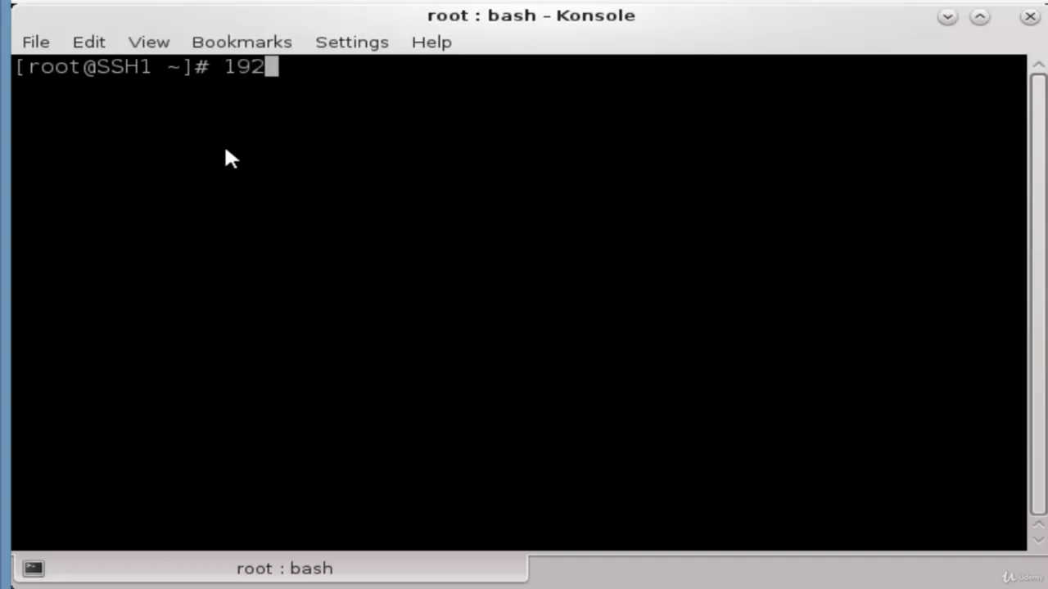
{"action": "type", "text": ".16"}
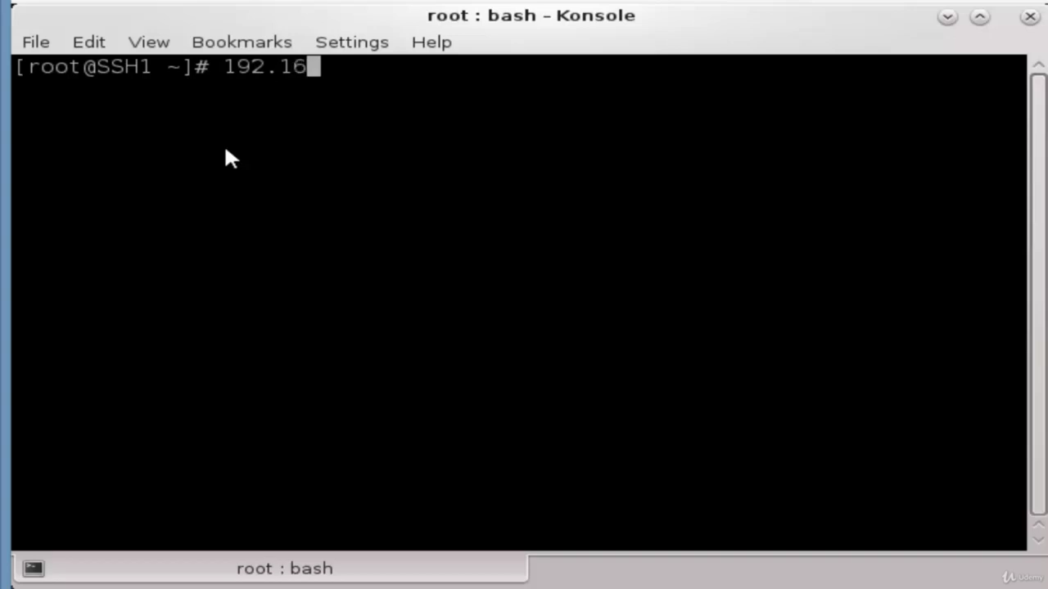
{"action": "type", "text": "8.8."}
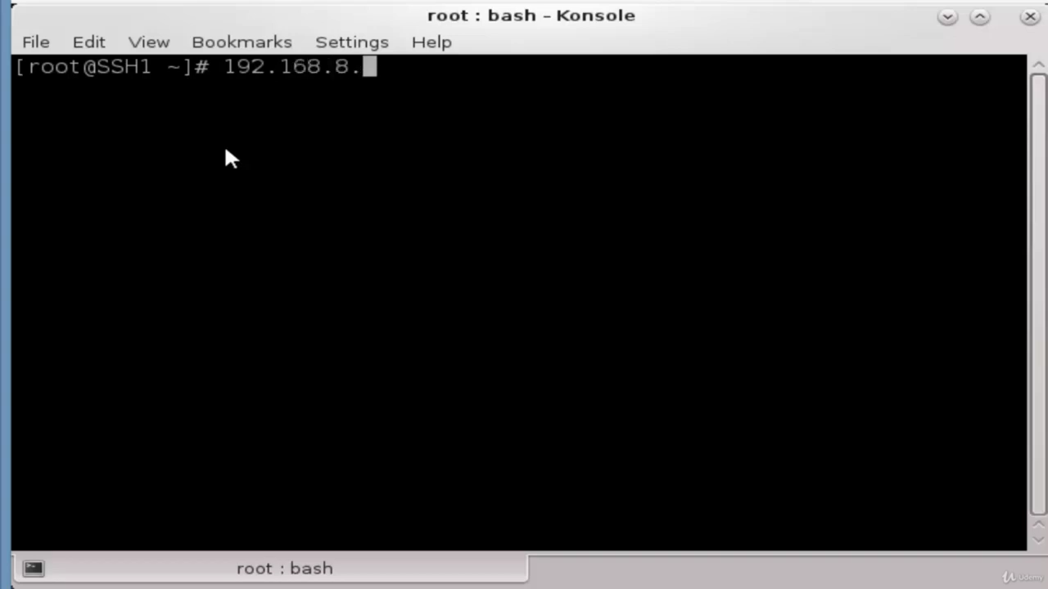
{"action": "type", "text": "54"}
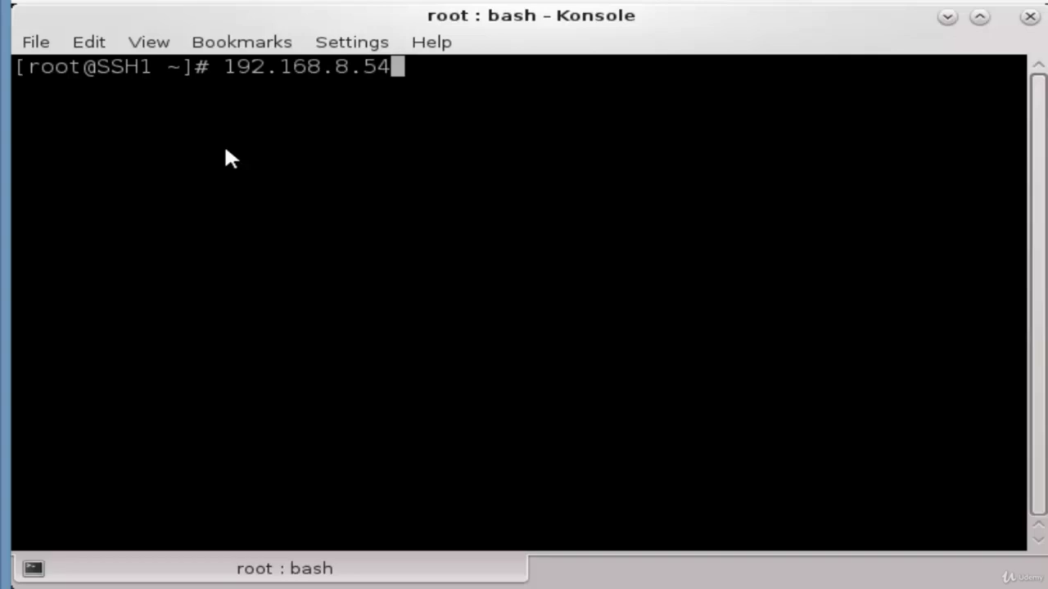
{"action": "type", "text": "mtork"}
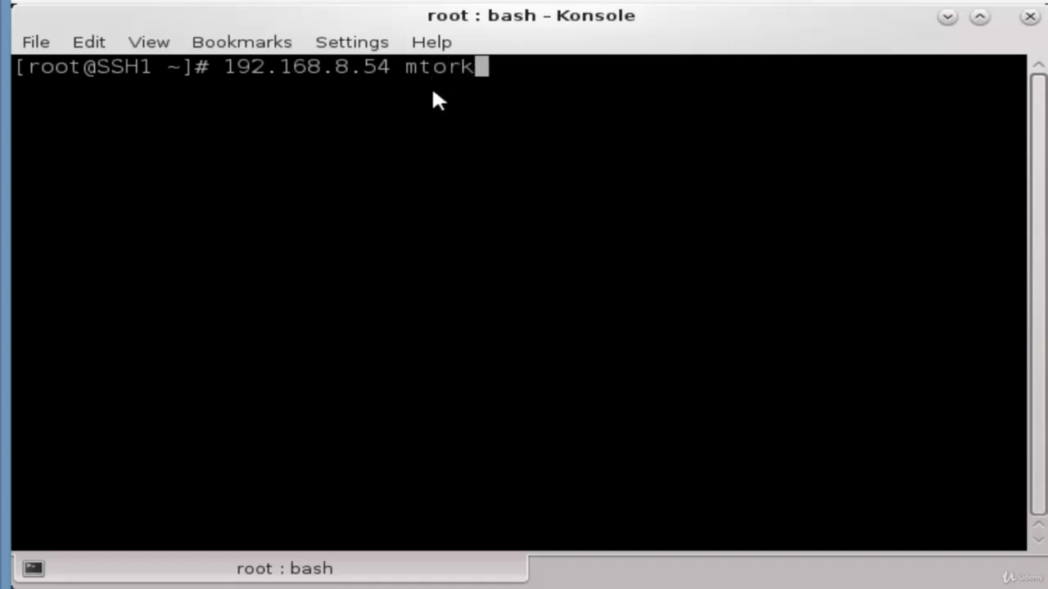
{"action": "key", "text": "BackSpace"}
{"action": "key", "text": "BackSpace"}
{"action": "key", "text": "BackSpace"}
{"action": "key", "text": "BackSpace"}
{"action": "key", "text": "BackSpace"}
{"action": "key", "text": "BackSpace"}
{"action": "key", "text": "BackSpace"}
{"action": "key", "text": "BackSpace"}
{"action": "key", "text": "BackSpace"}
{"action": "key", "text": "BackSpace"}
{"action": "key", "text": "BackSpace"}
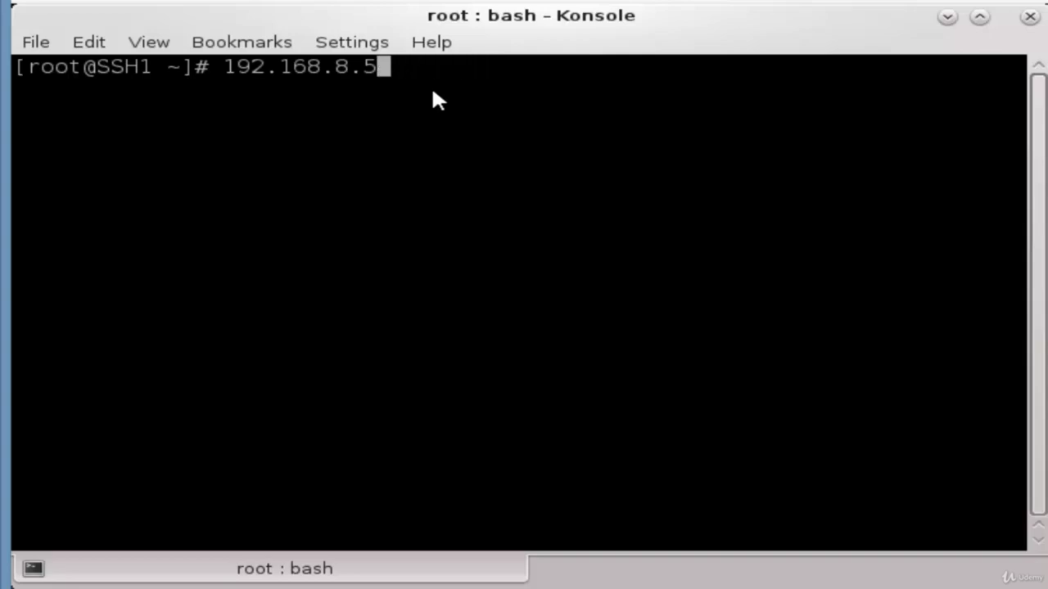
{"action": "key", "text": "BackSpace"}
{"action": "key", "text": "BackSpace"}
{"action": "key", "text": "BackSpace"}
{"action": "key", "text": "BackSpace"}
{"action": "key", "text": "BackSpace"}
{"action": "key", "text": "BackSpace"}
{"action": "key", "text": "BackSpace"}
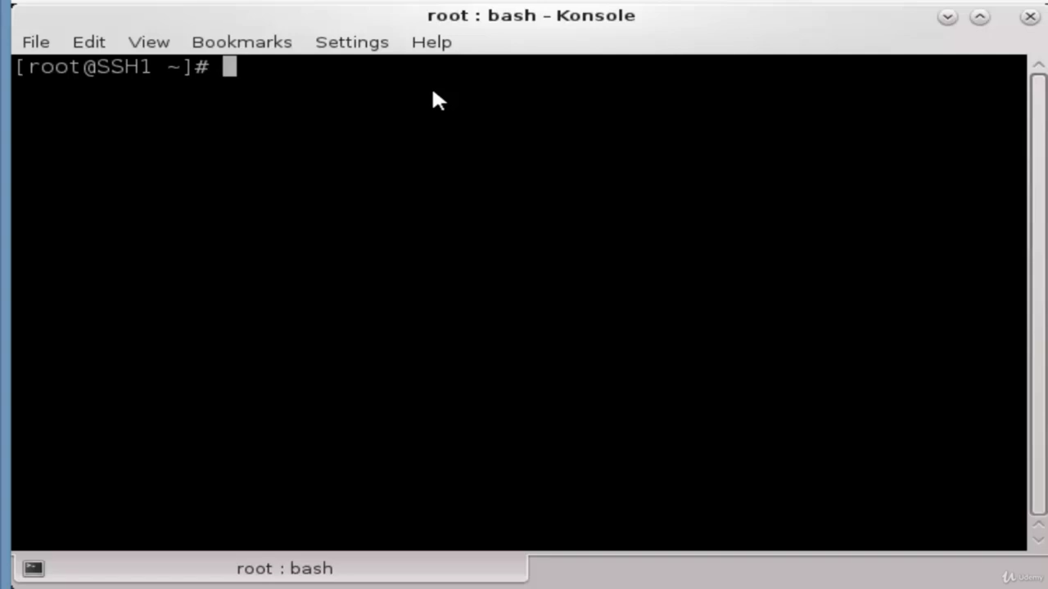
{"action": "type", "text": "ssh -"}
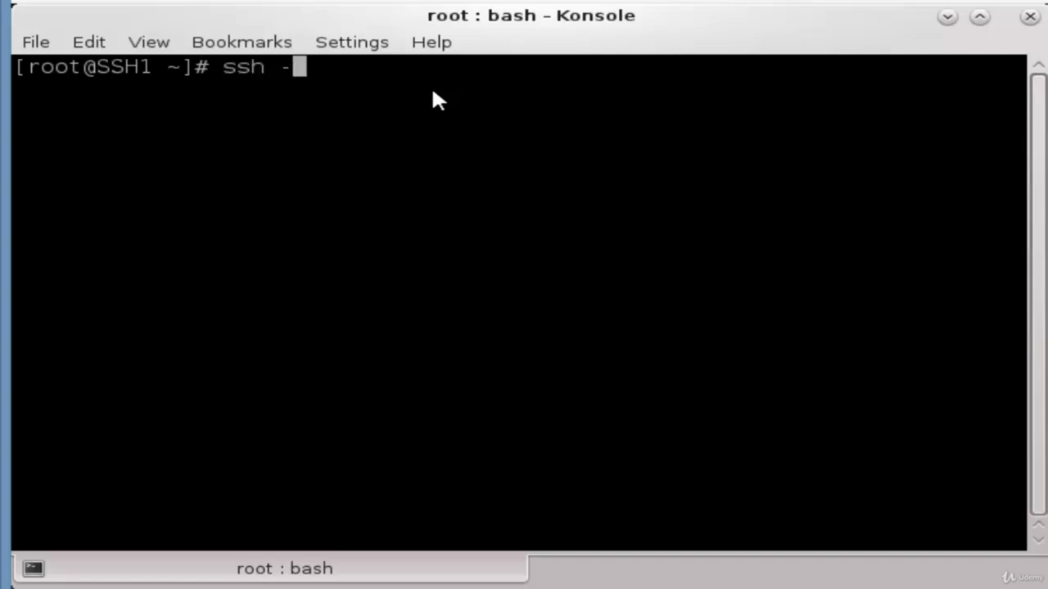
{"action": "type", "text": "l mtork"}
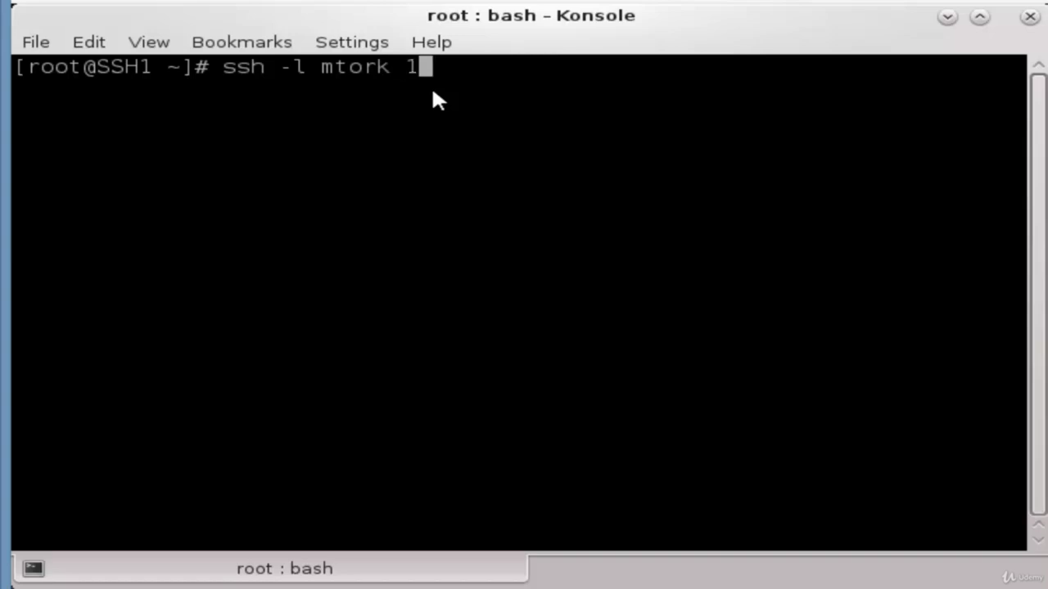
{"action": "type", "text": " 192.16"}
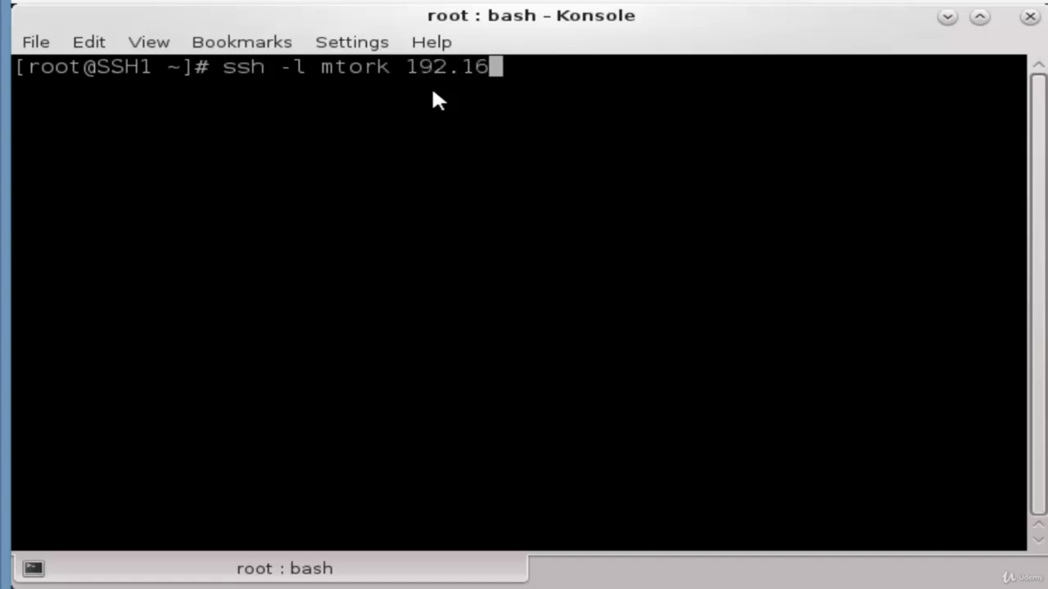
{"action": "type", "text": "8.8"}
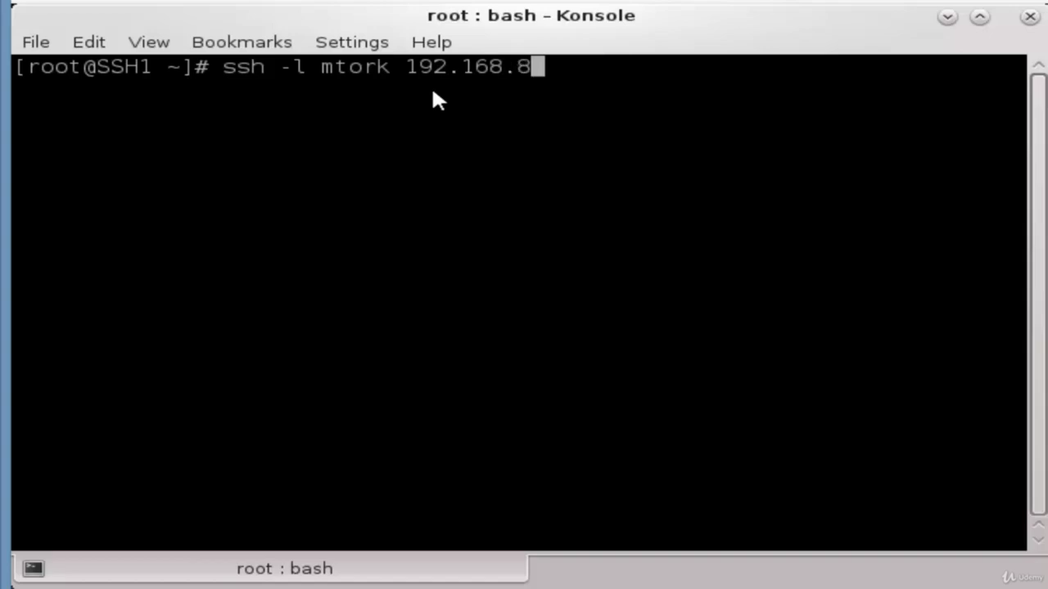
{"action": "type", "text": ".54"}
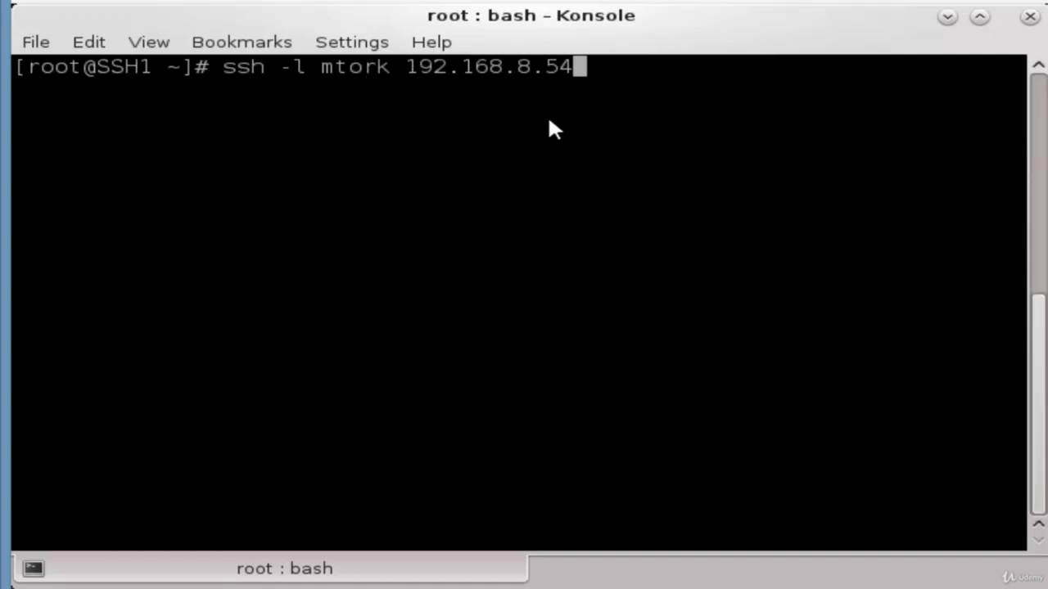
Connect to 192.168.8.54 as the regular user, answering yes to the host key and entering the password
{"action": "key", "text": "Return"}
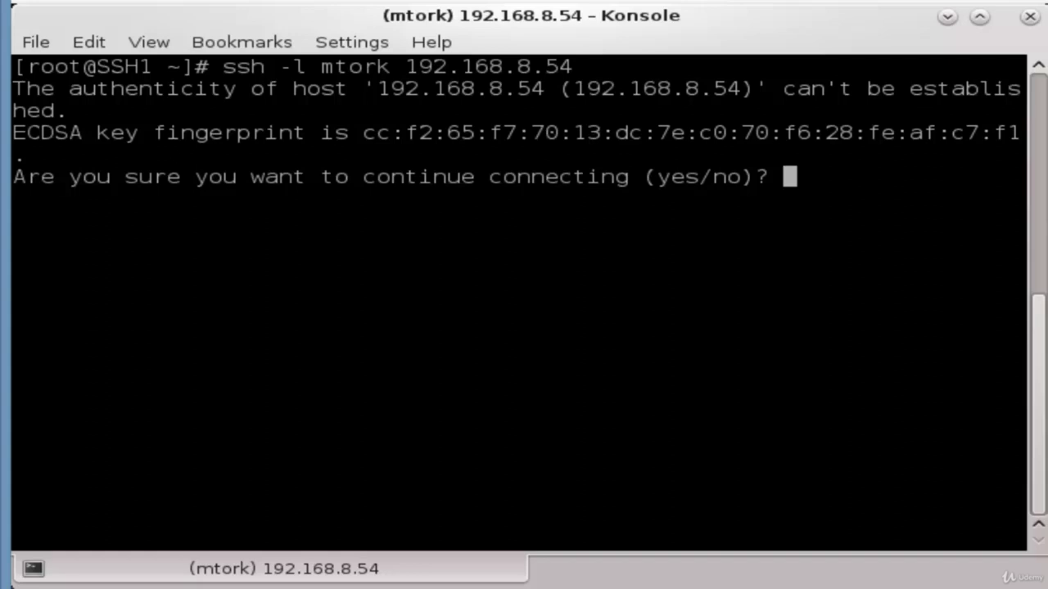
{"action": "type", "text": "yes"}
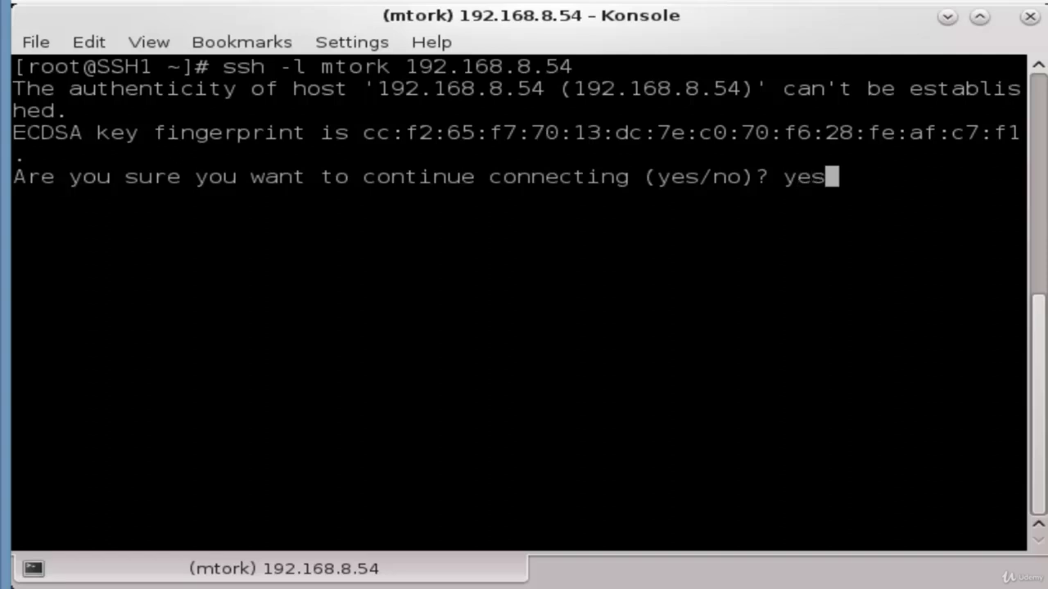
{"action": "key", "text": "Return"}
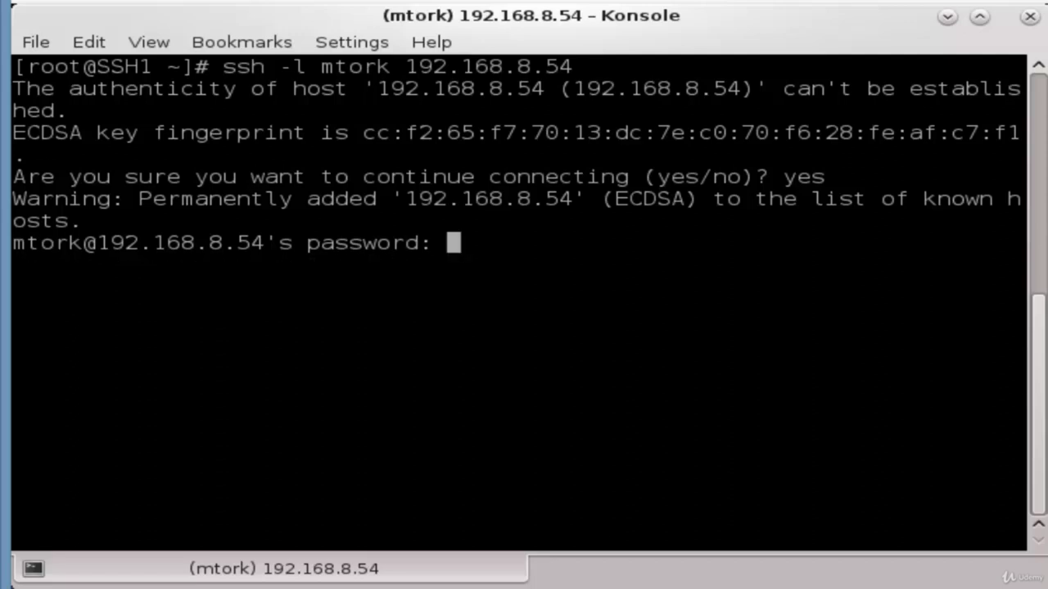
{"action": "key", "text": "Return"}
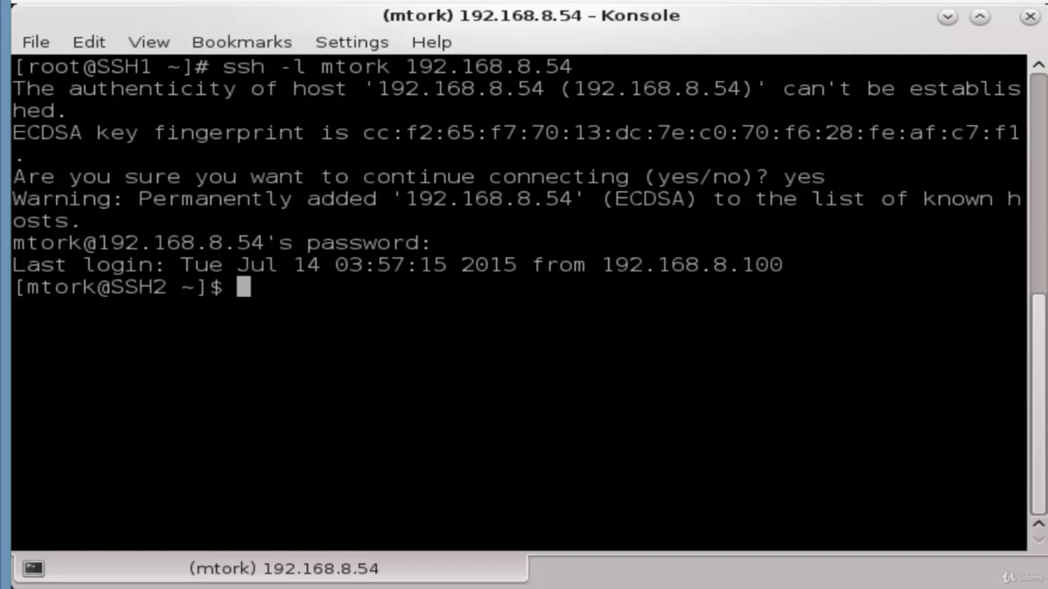
{"action": "type", "text": "whoami"}
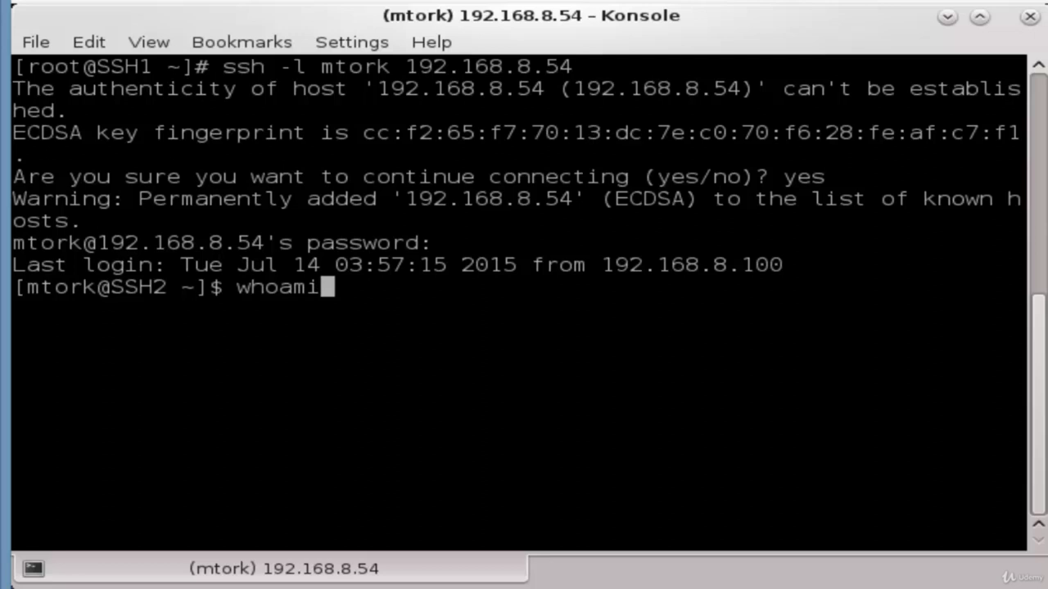
Run whoami and pwd on SSH2 to show the logged-in user and home directory
{"action": "key", "text": "Return"}
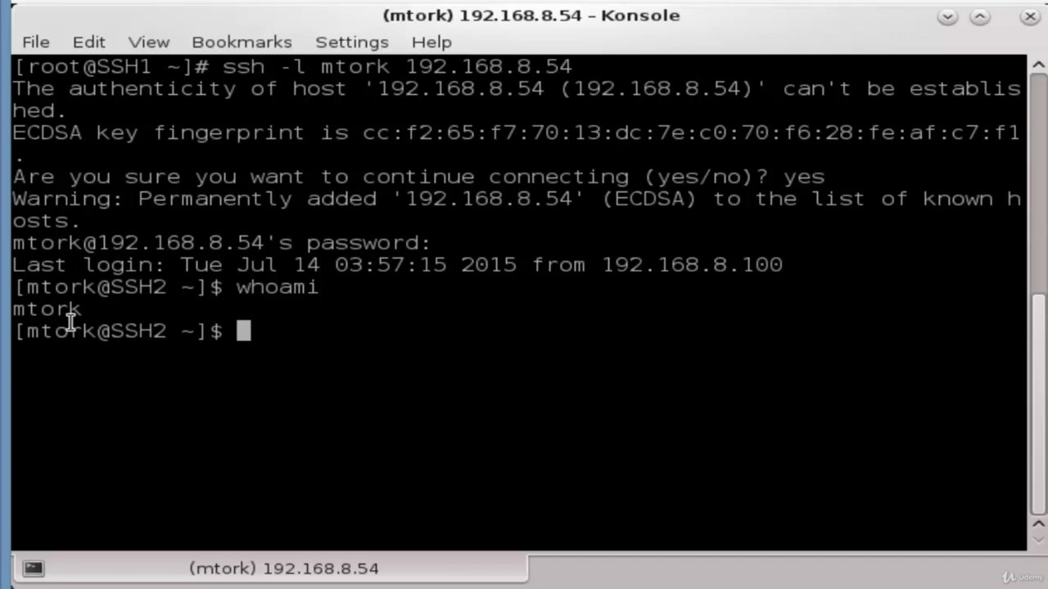
{"action": "type", "text": "pwd"}
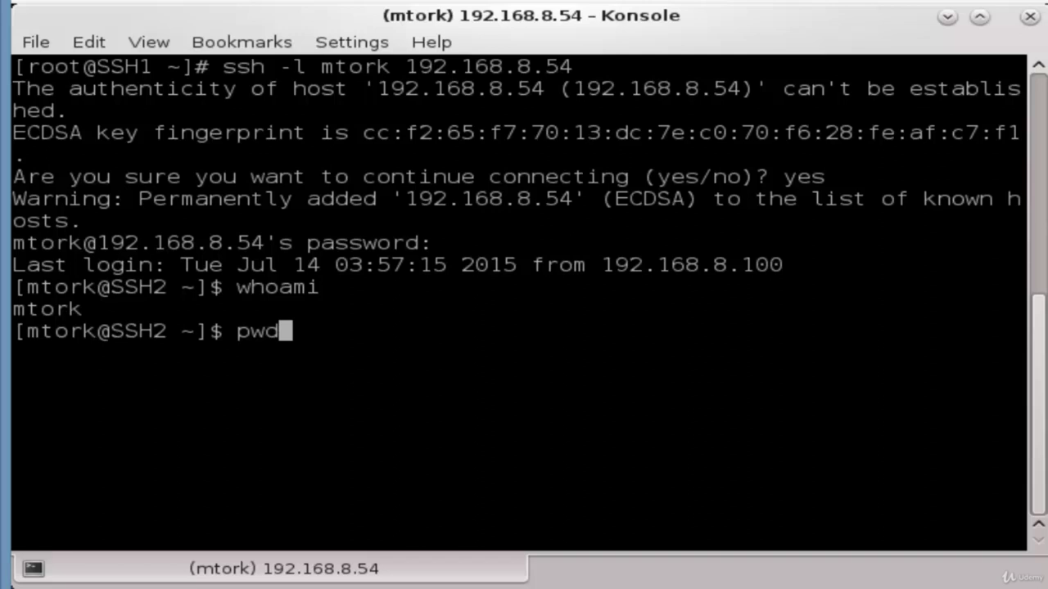
{"action": "key", "text": "Return"}
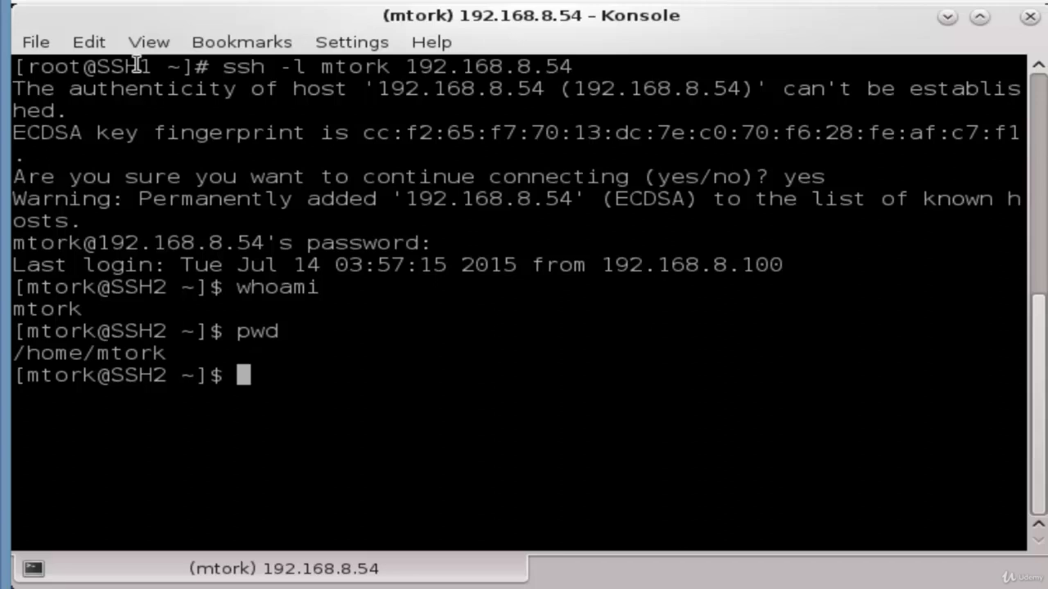
{"action": "type", "text": "exit"}
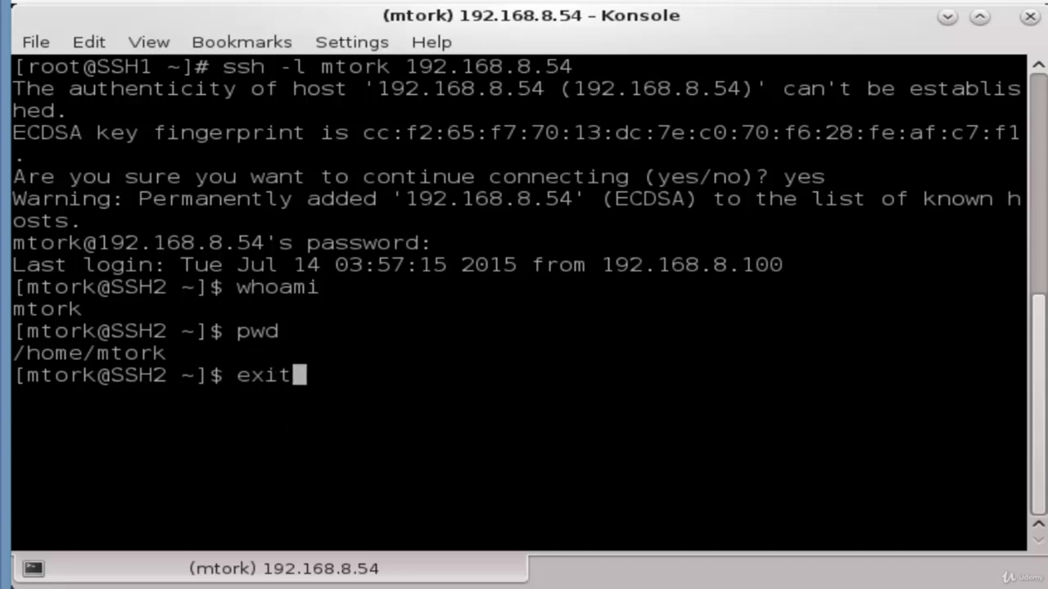
{"action": "key", "text": "Return"}
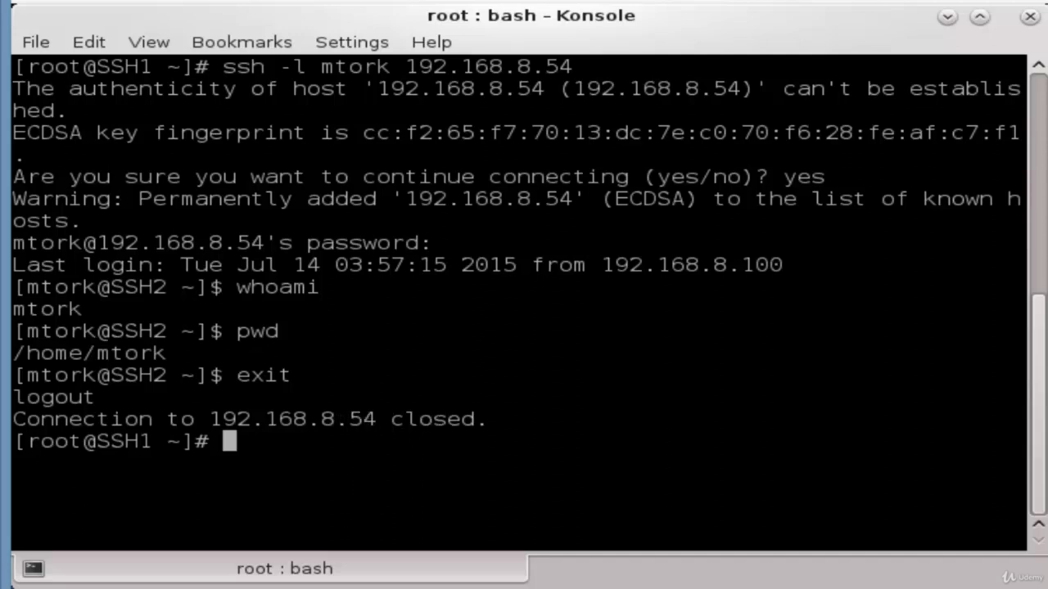
{"action": "type", "text": "ssh m"}
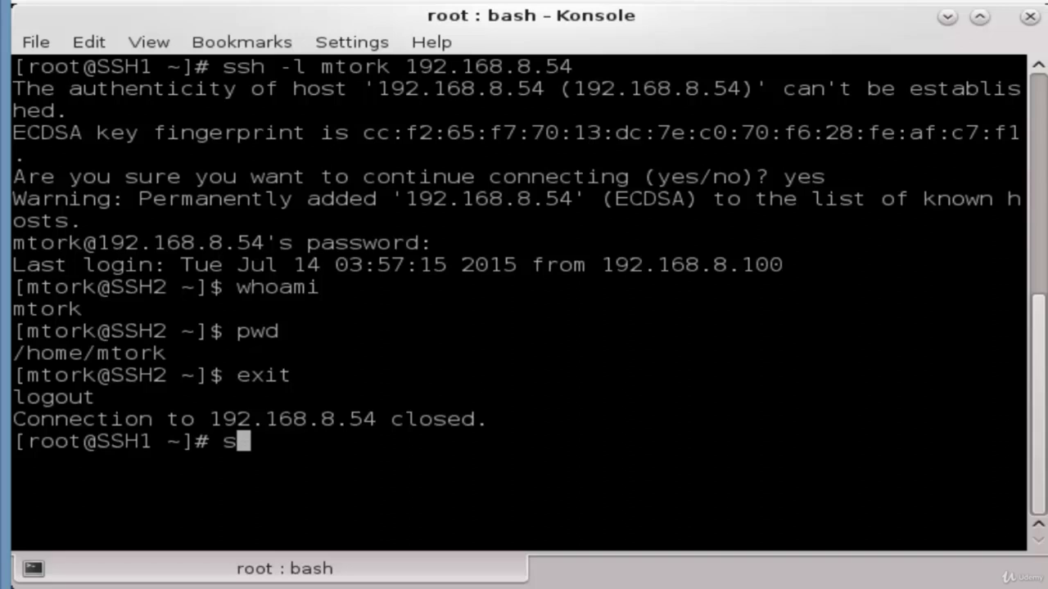
{"action": "type", "text": "tork"}
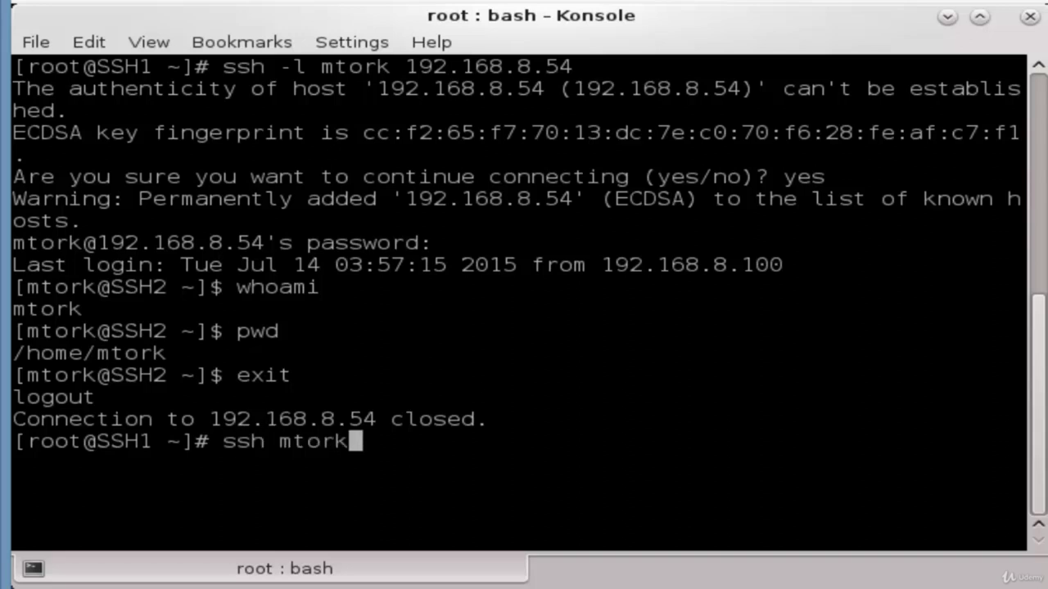
{"action": "type", "text": "@"}
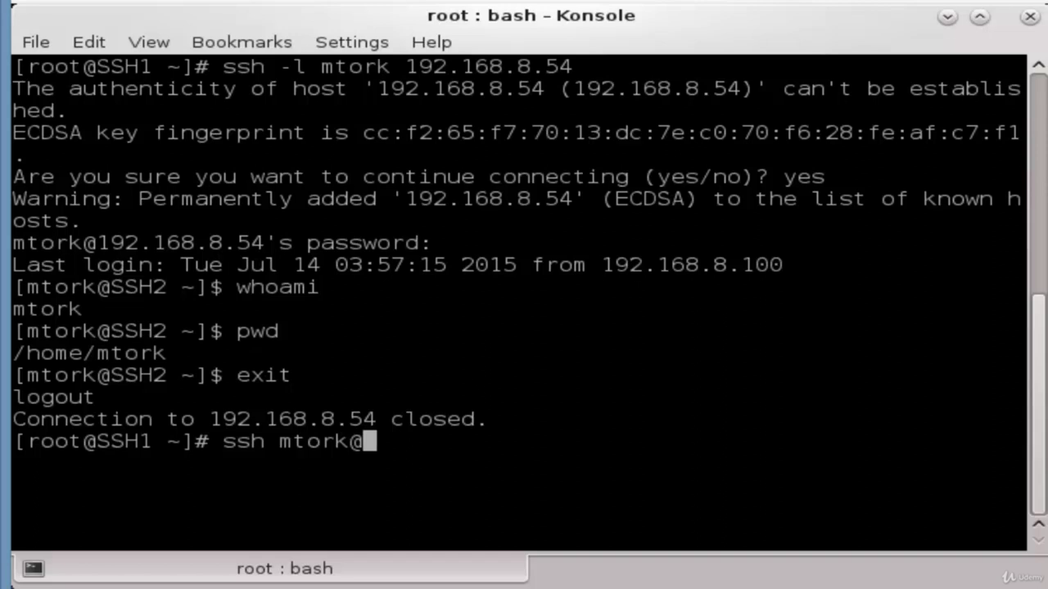
{"action": "type", "text": "192.1"}
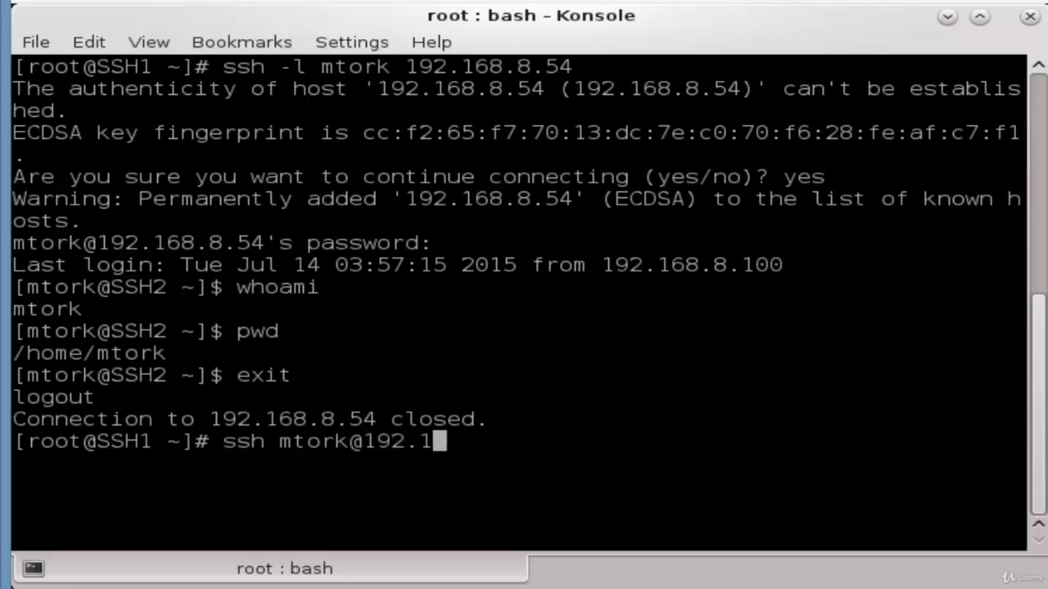
{"action": "type", "text": "68.8."}
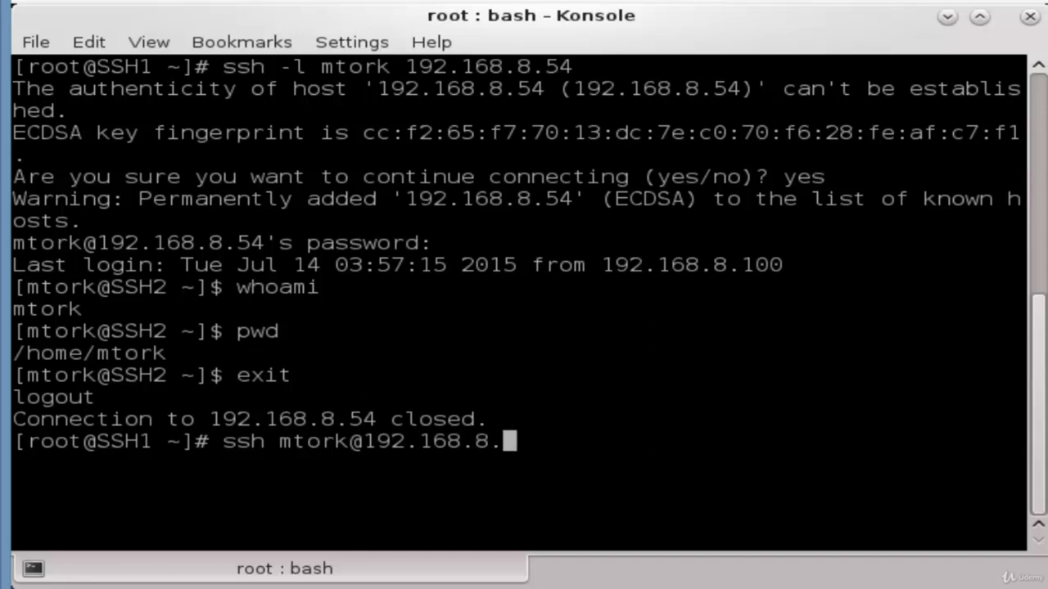
{"action": "type", "text": "54"}
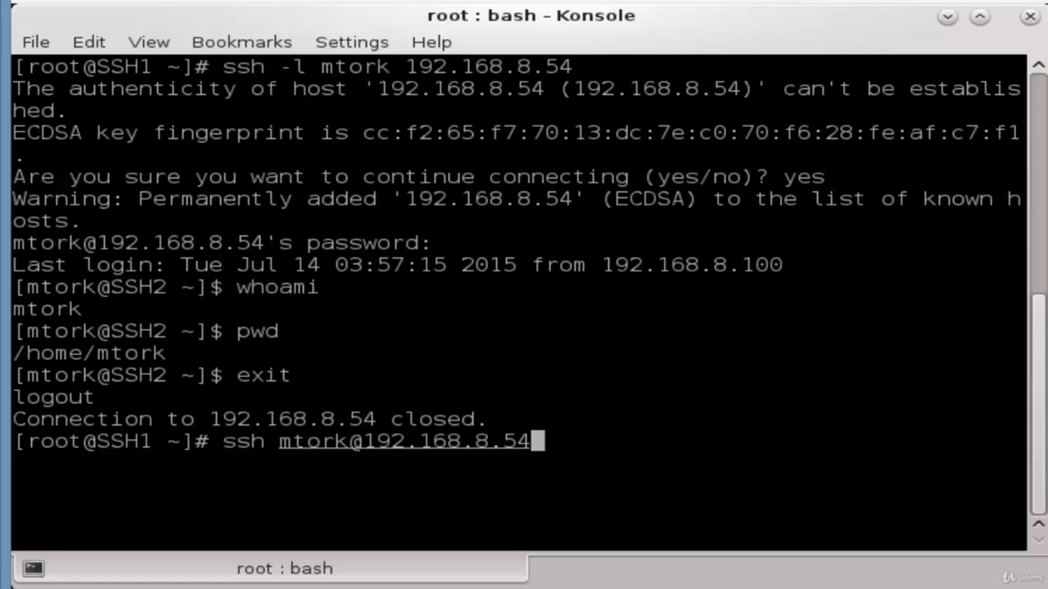
{"action": "key", "text": "Return"}
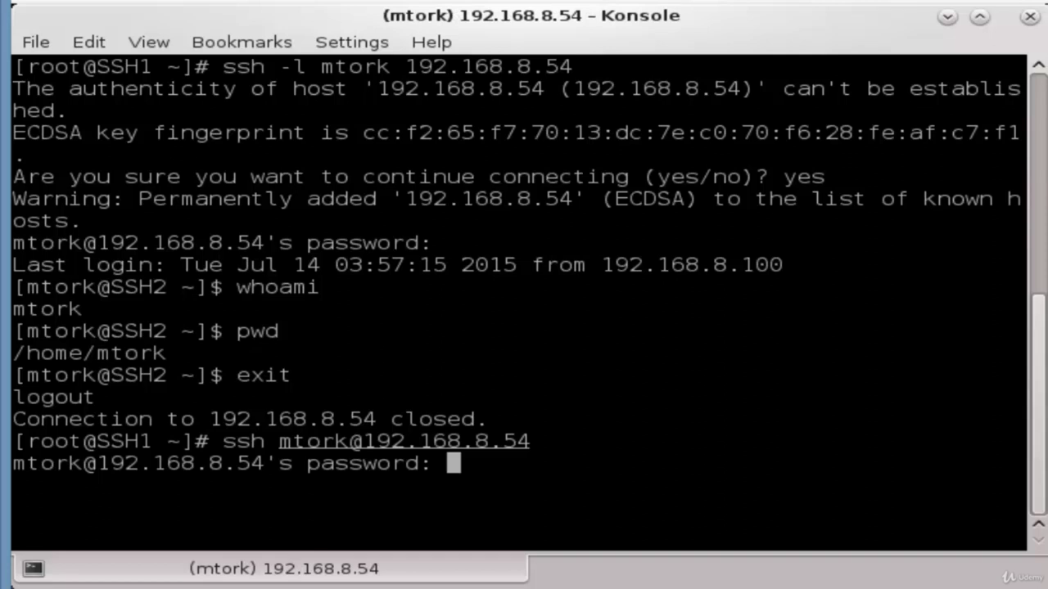
{"action": "key", "text": "Return"}
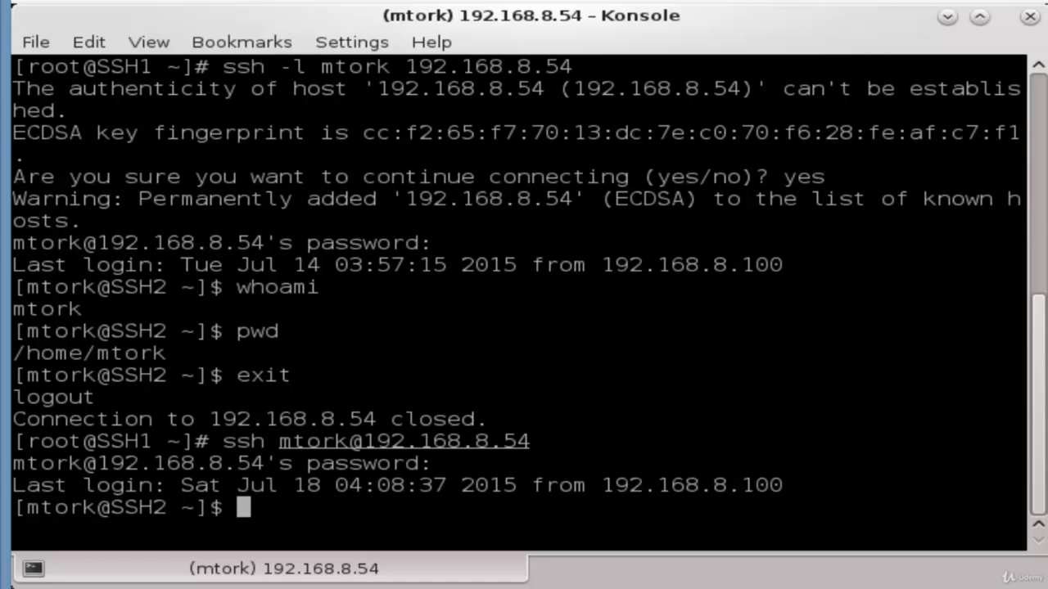
{"action": "type", "text": "exit"}
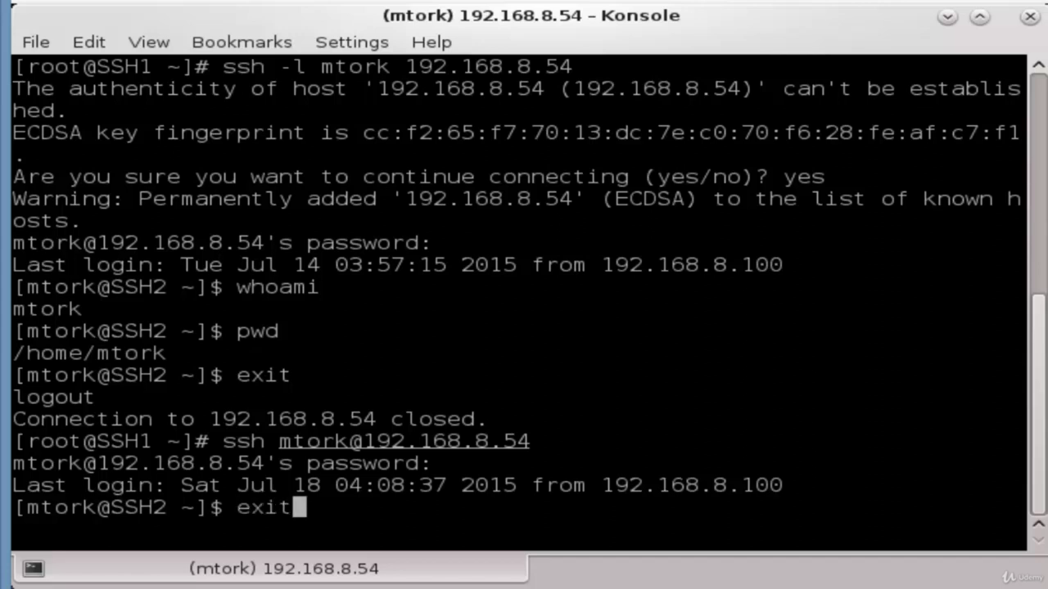
{"action": "key", "text": "Return"}
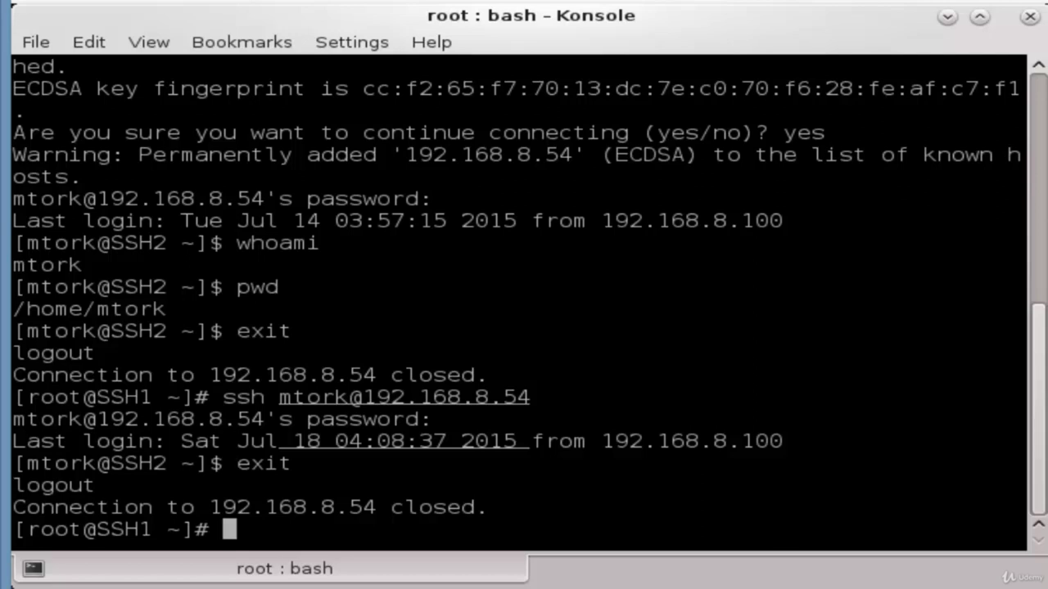
Print /root/.ssh/known_hosts to show the ECDSA key entry for 192.168.8.54
{"action": "type", "text": "cat /root"}
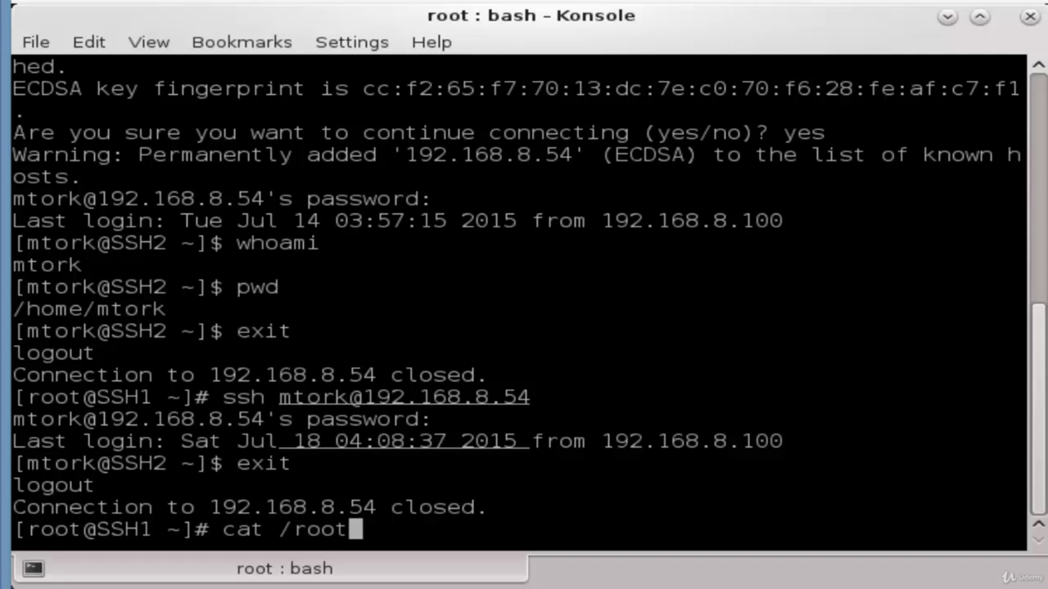
{"action": "type", "text": "/.ssh"}
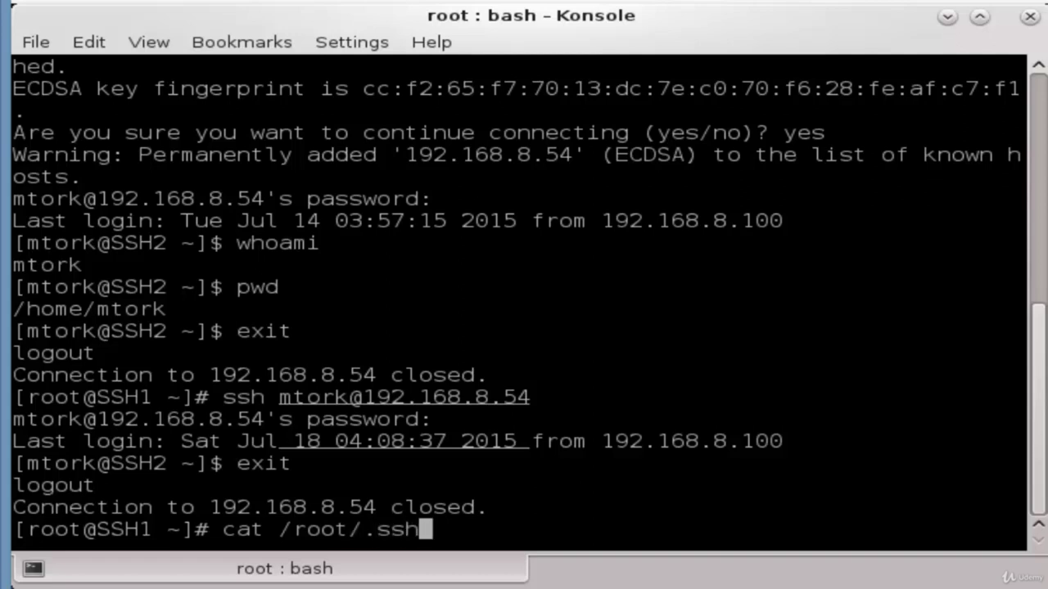
{"action": "type", "text": "/kn"}
{"action": "key", "text": "Tab"}
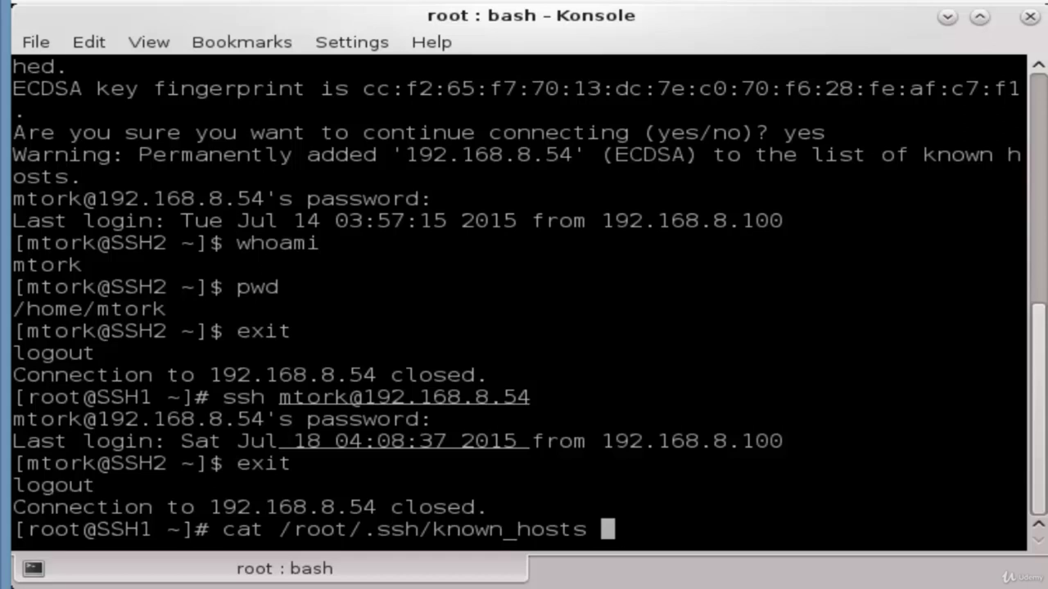
{"action": "key", "text": "Return"}
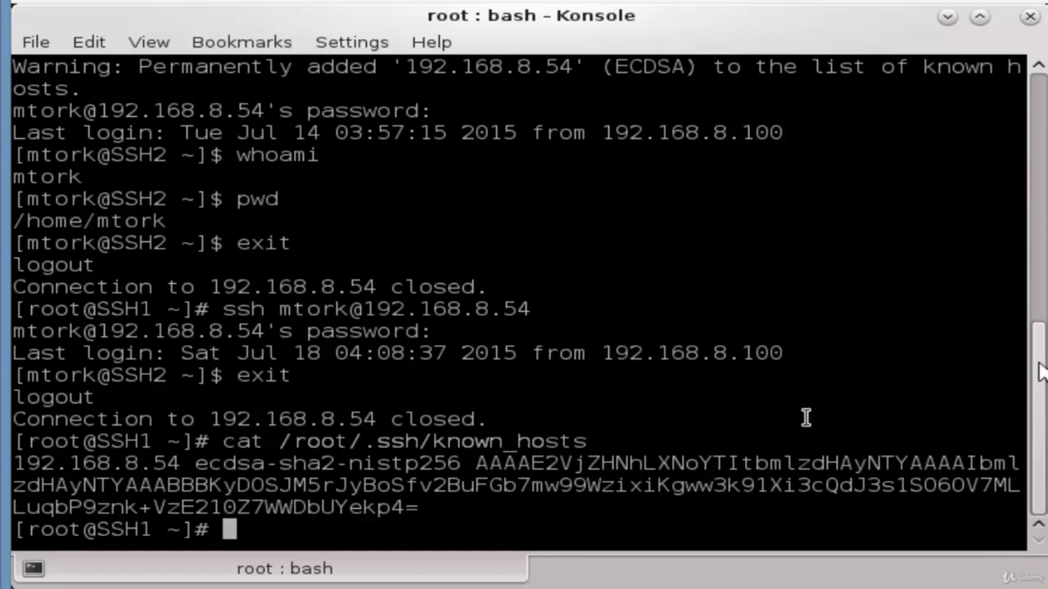
Scroll up to select the earlier yes answer at the host prompt, then clear the screen with Ctrl+L
{"action": "left_click_drag", "start_coordinate": [1038, 396], "coordinate": [1038, 315]}
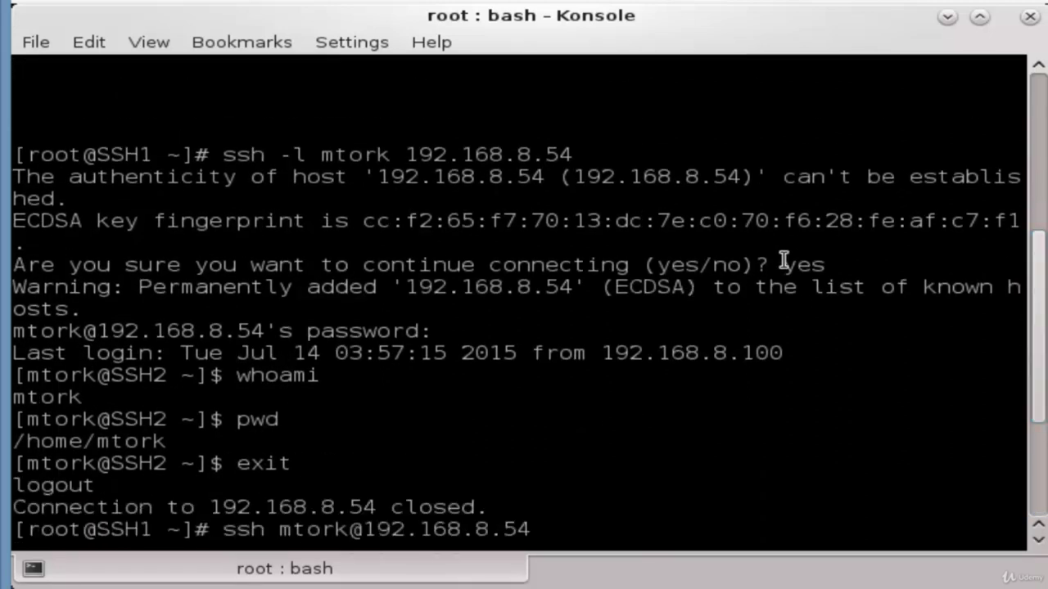
{"action": "left_click_drag", "start_coordinate": [785, 264], "coordinate": [822, 264]}
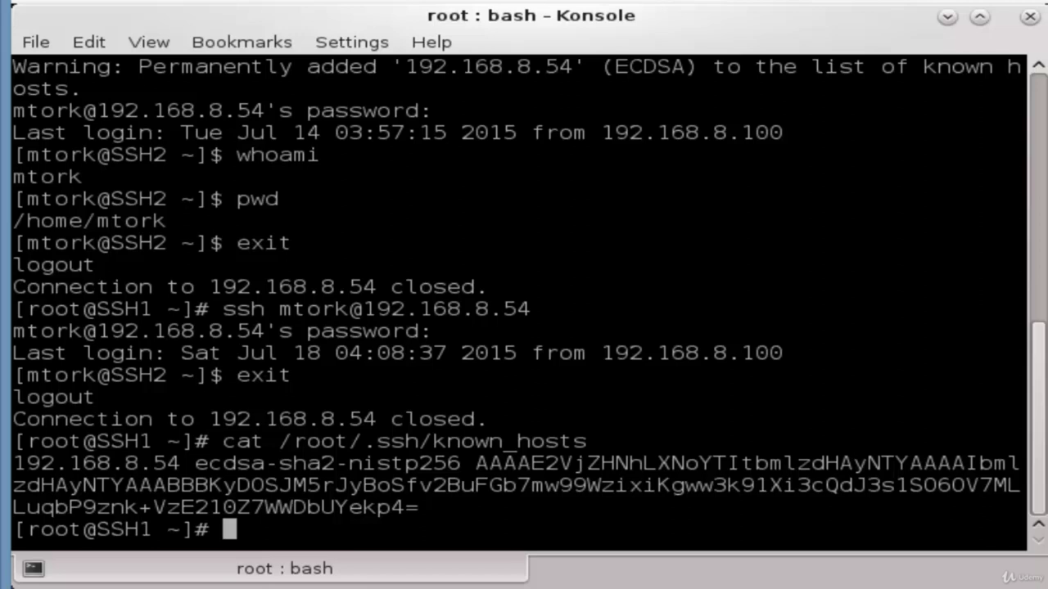
{"action": "key", "text": "ctrl+l"}
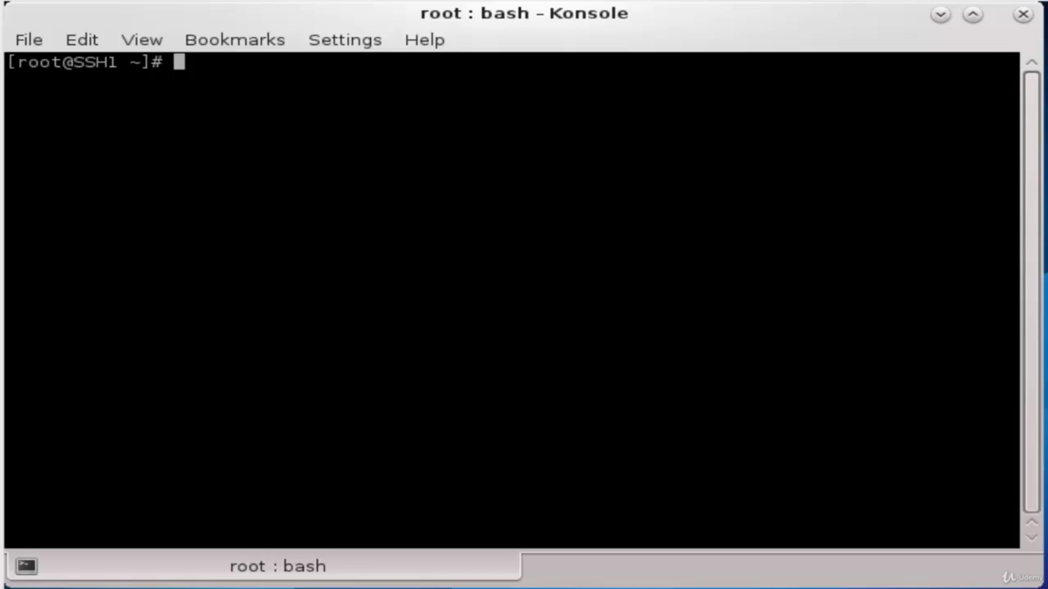
Bring the SSH2 VM console forward and open /etc/ssh/sshd_config in vi
{"action": "left_click_drag", "start_coordinate": [1047, 51], "coordinate": [498, 41]}
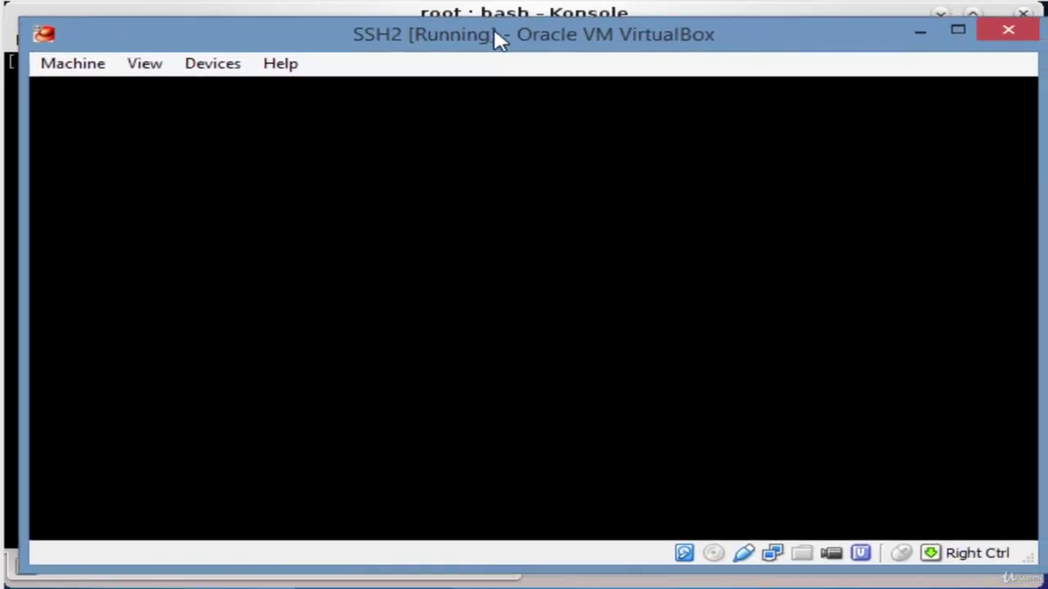
{"action": "key", "text": "Control_R"}
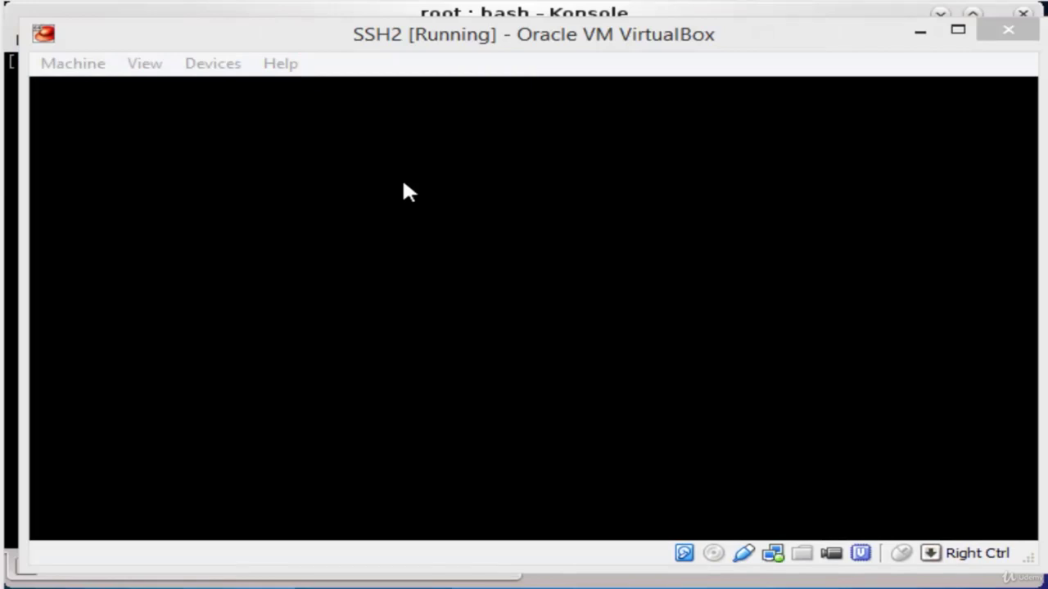
{"action": "left_click", "coordinate": [404, 184]}
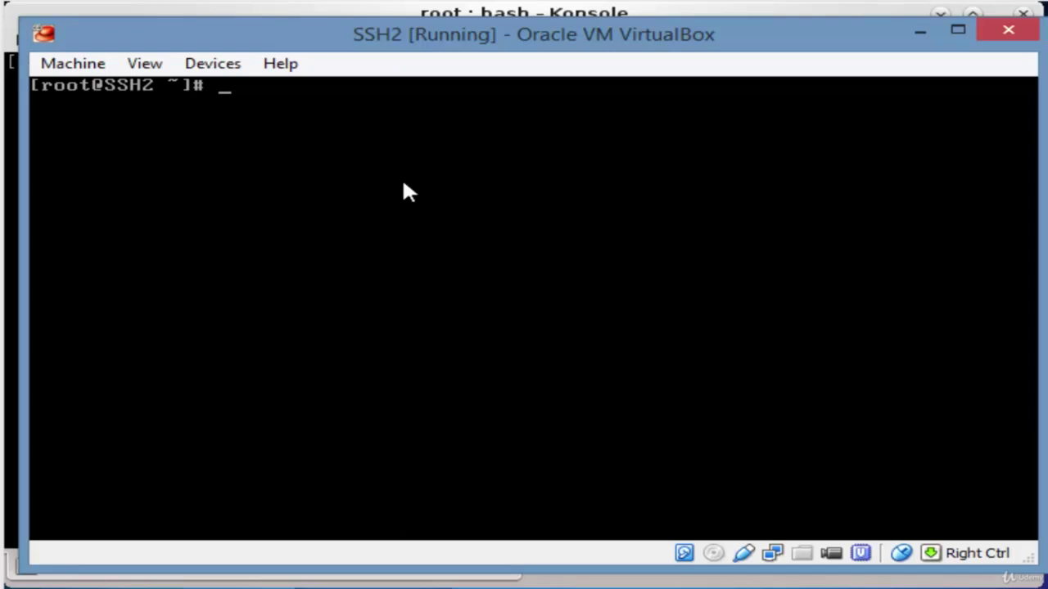
{"action": "type", "text": "i"}
{"action": "key", "text": "BackSpace"}
{"action": "key", "text": "BackSpace"}
{"action": "type", "text": "vi /etc/ssh"}
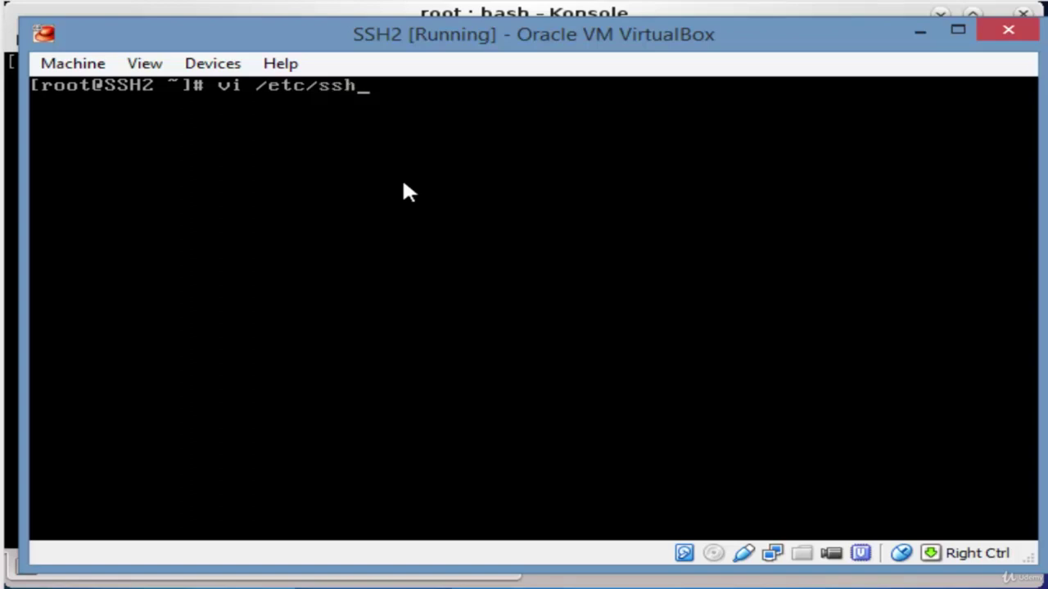
{"action": "type", "text": "/sshd_config"}
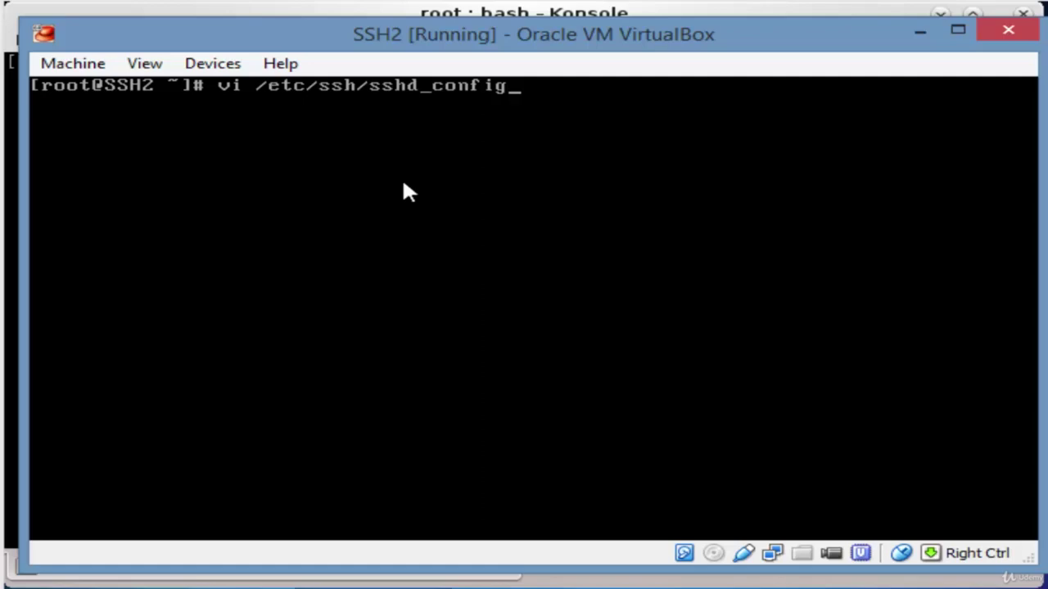
{"action": "key", "text": "Return"}
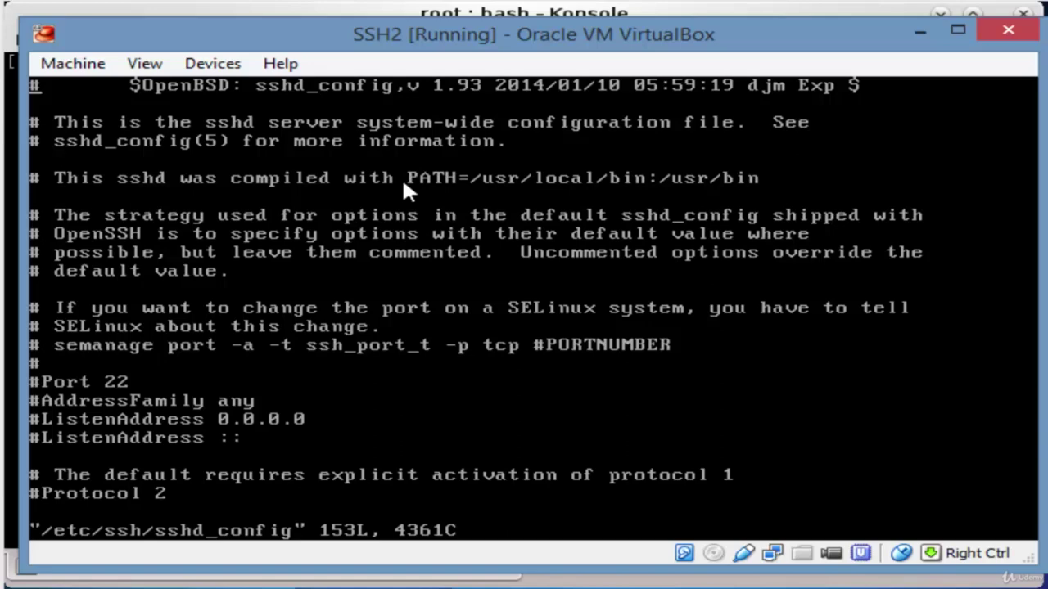
Uncomment the #Port 22 line and change the port to 3212
{"action": "key", "text": "i"}
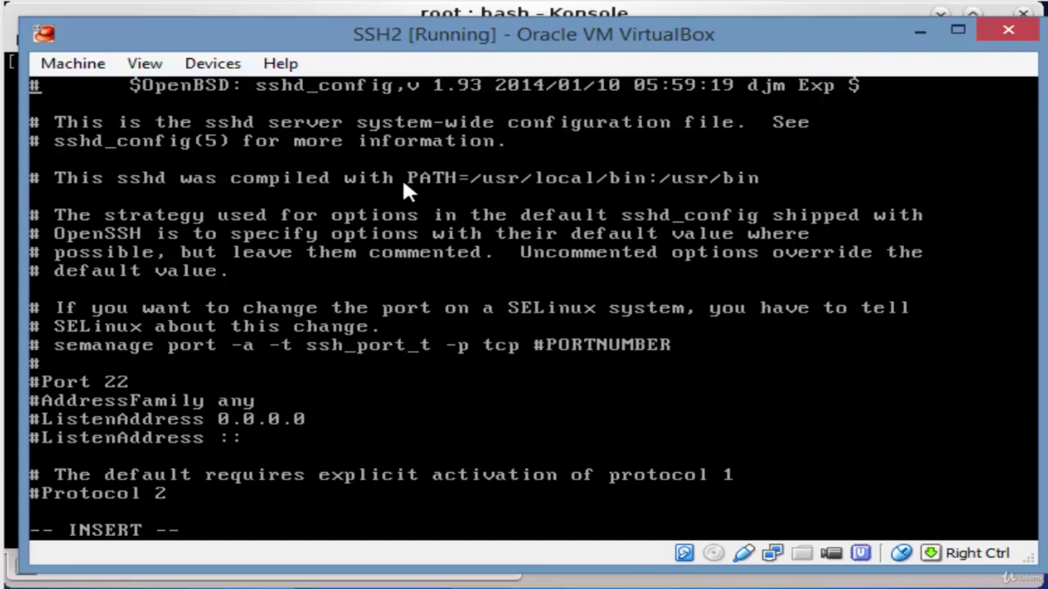
{"action": "key", "text": "Down"}
{"action": "key", "text": "Down"}
{"action": "key", "text": "Down"}
{"action": "key", "text": "Down"}
{"action": "key", "text": "Down"}
{"action": "key", "text": "Down"}
{"action": "key", "text": "Down"}
{"action": "key", "text": "Down"}
{"action": "key", "text": "Down"}
{"action": "key", "text": "Down"}
{"action": "key", "text": "Down"}
{"action": "key", "text": "Down"}
{"action": "key", "text": "Down"}
{"action": "key", "text": "Down"}
{"action": "key", "text": "Down"}
{"action": "key", "text": "Down"}
{"action": "key", "text": "Right"}
{"action": "key", "text": "Right"}
{"action": "key", "text": "Right"}
{"action": "key", "text": "Right"}
{"action": "key", "text": "Right"}
{"action": "key", "text": "Right"}
{"action": "key", "text": "Right"}
{"action": "key", "text": "Left"}
{"action": "key", "text": "Left"}
{"action": "key", "text": "Left"}
{"action": "key", "text": "Left"}
{"action": "key", "text": "Left"}
{"action": "key", "text": "Left"}
{"action": "key", "text": "BackSpace"}
{"action": "key", "text": "Right"}
{"action": "key", "text": "Right"}
{"action": "key", "text": "Right"}
{"action": "key", "text": "Right"}
{"action": "key", "text": "Right"}
{"action": "key", "text": "Right"}
{"action": "key", "text": "Right"}
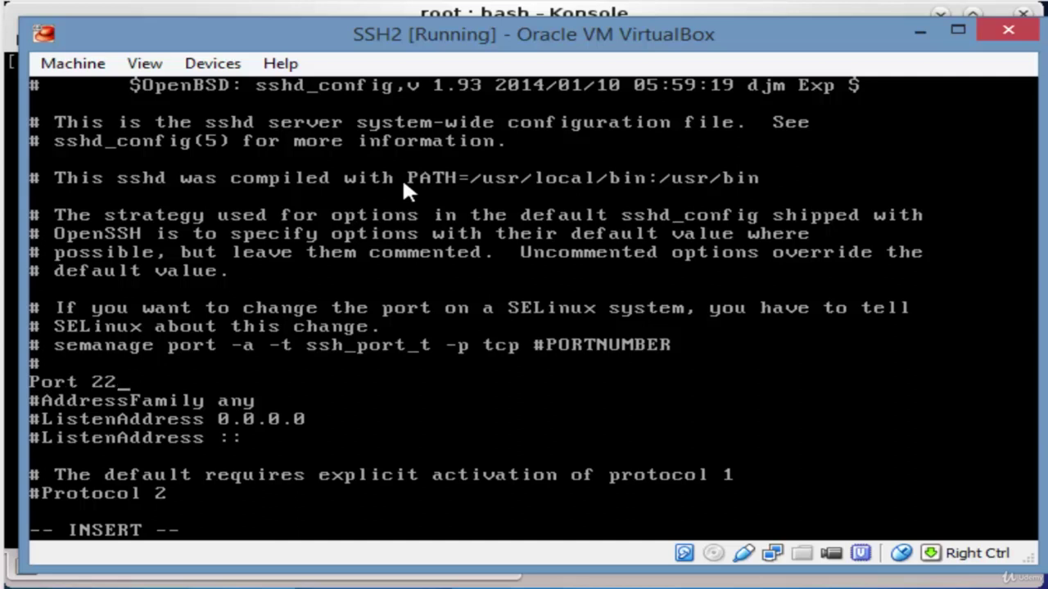
{"action": "key", "text": "BackSpace"}
{"action": "key", "text": "BackSpace"}
{"action": "type", "text": "3212"}
Save sshd_config and quit vi with :wq
{"action": "key", "text": "Escape"}
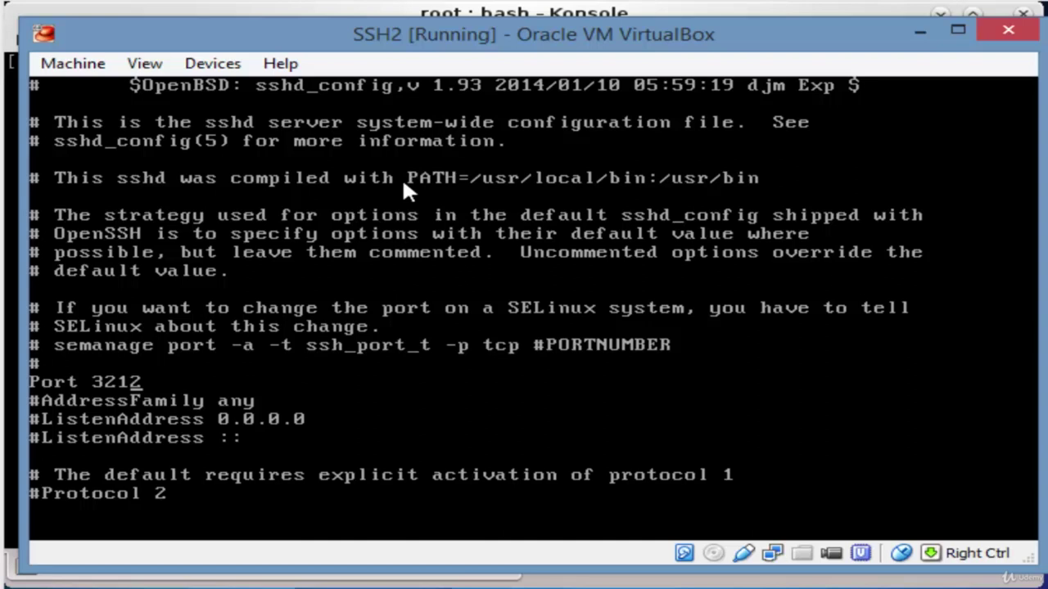
{"action": "key", "text": "shift+colon"}
{"action": "type", "text": "wq"}
{"action": "key", "text": "Return"}
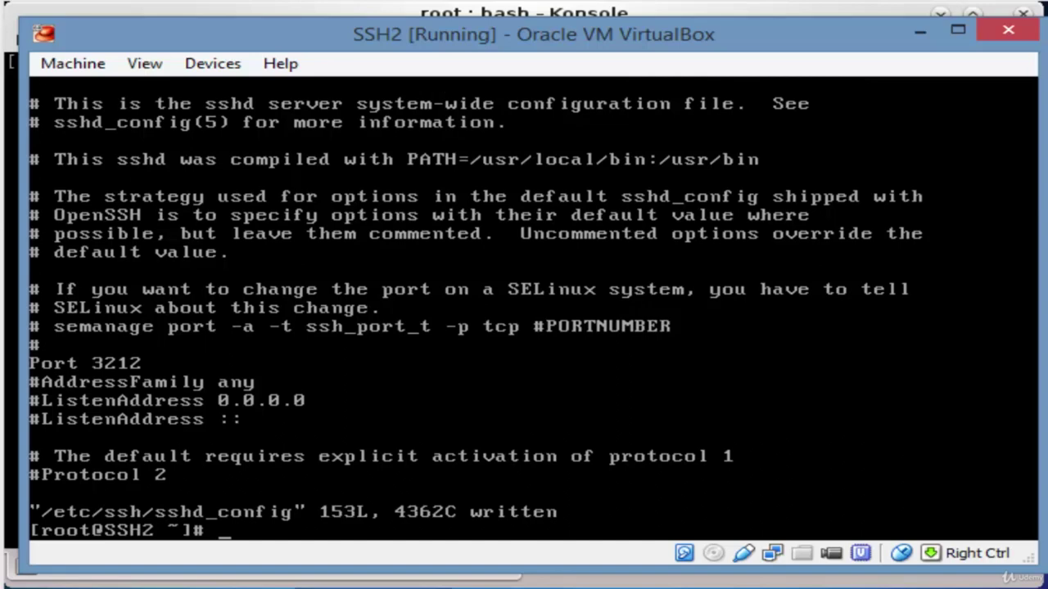
Restart sshd.service and stop firewalld.service on SSH2
{"action": "type", "text": "systemctl "}
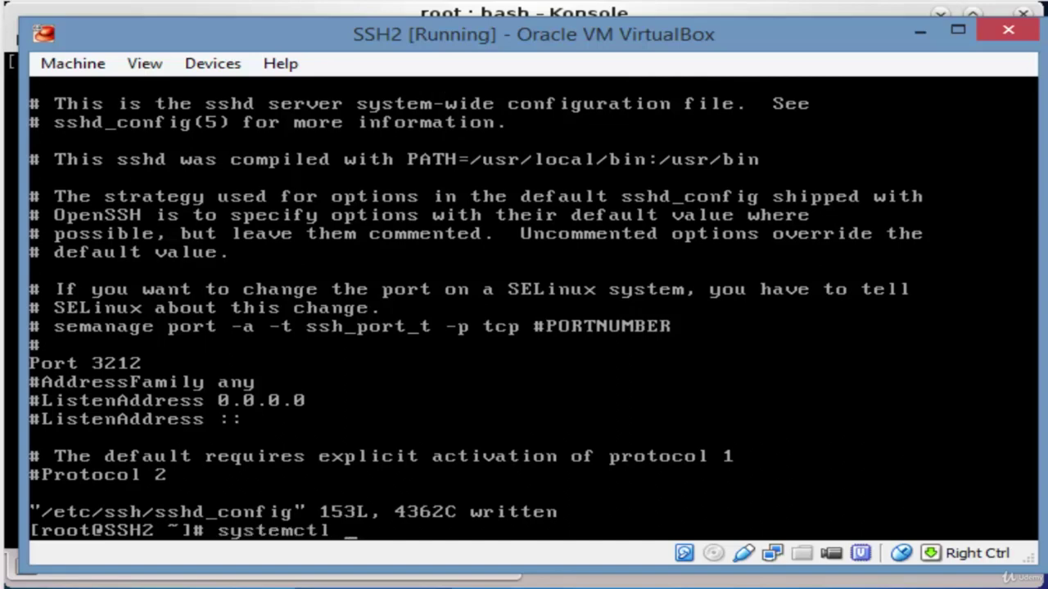
{"action": "type", "text": "restart "}
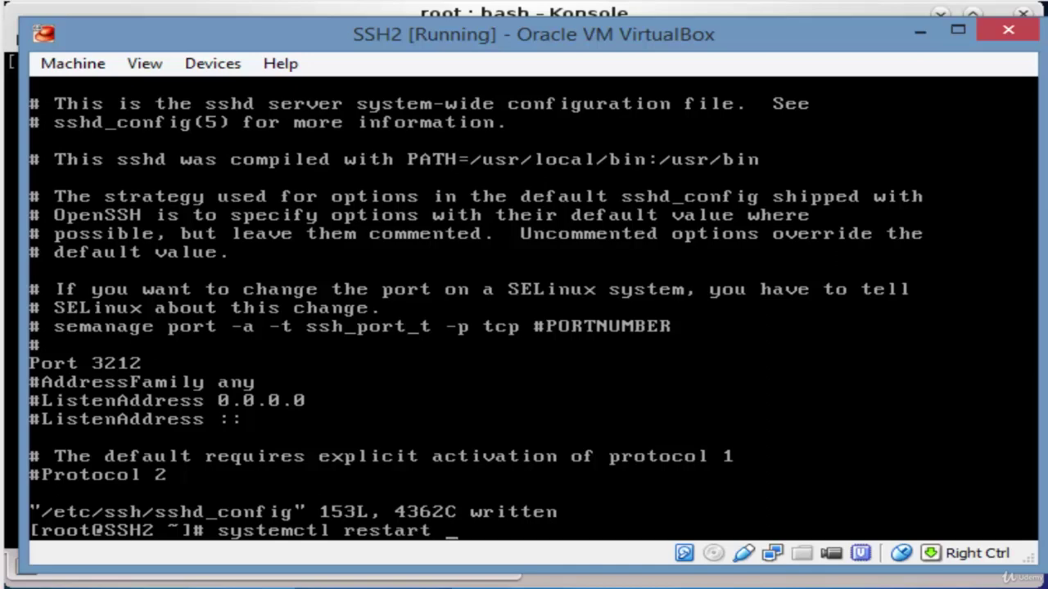
{"action": "type", "text": "sshd.service"}
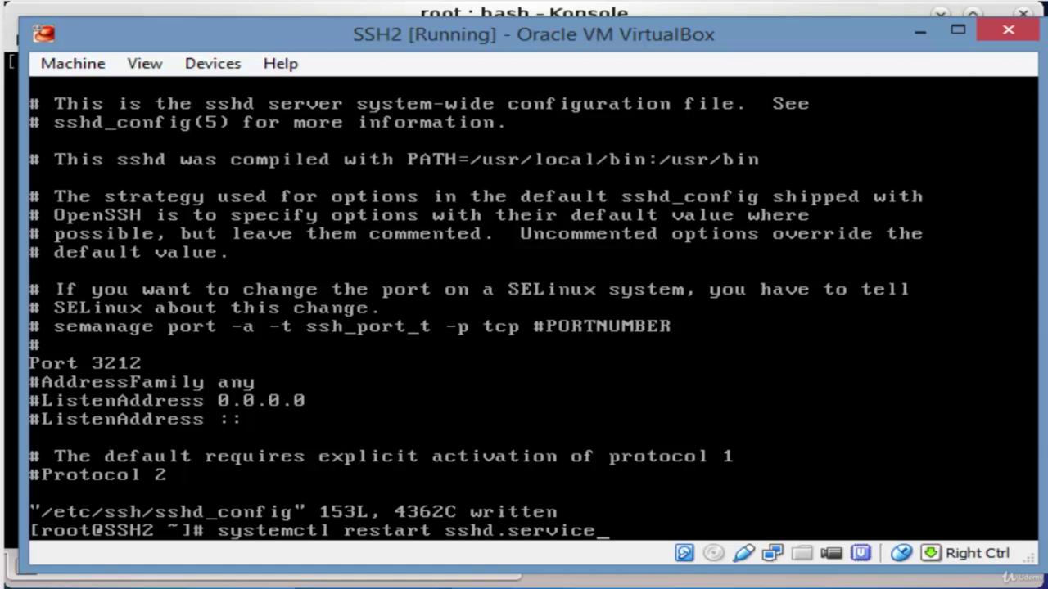
{"action": "key", "text": "Return"}
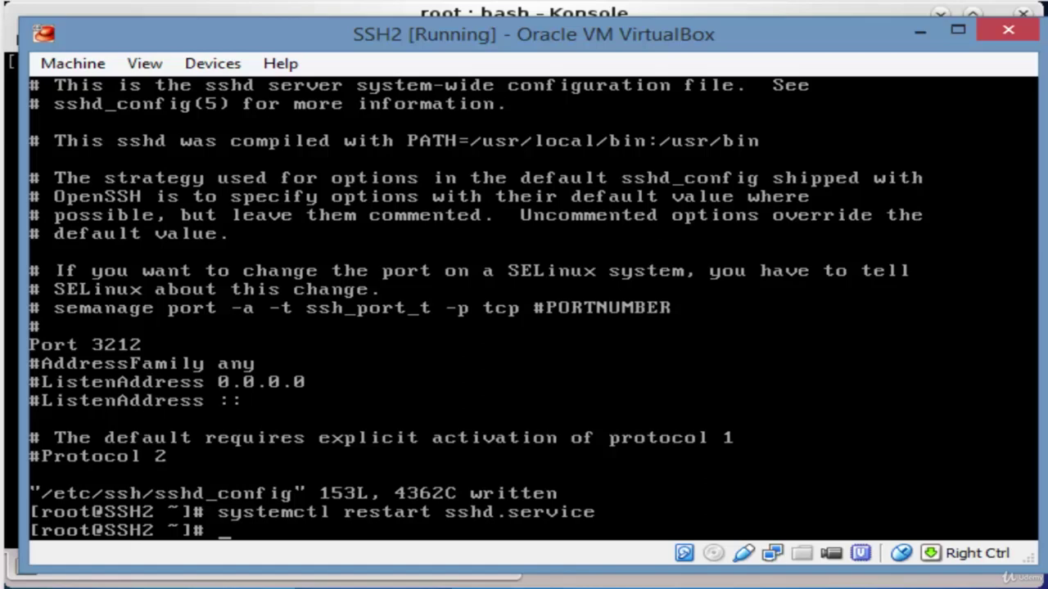
{"action": "type", "text": "systemctl "}
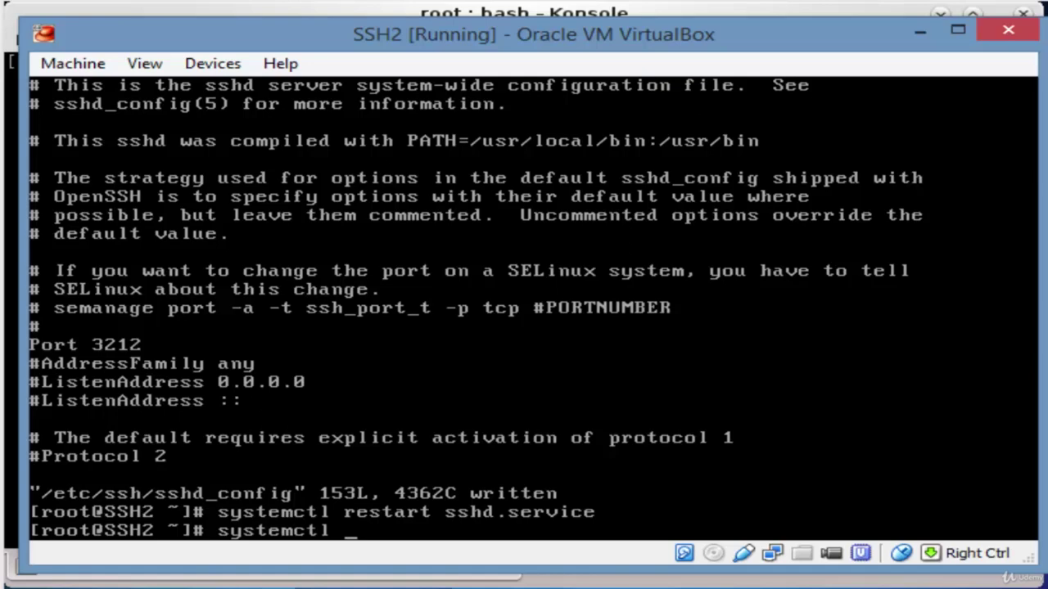
{"action": "type", "text": "stop fi"}
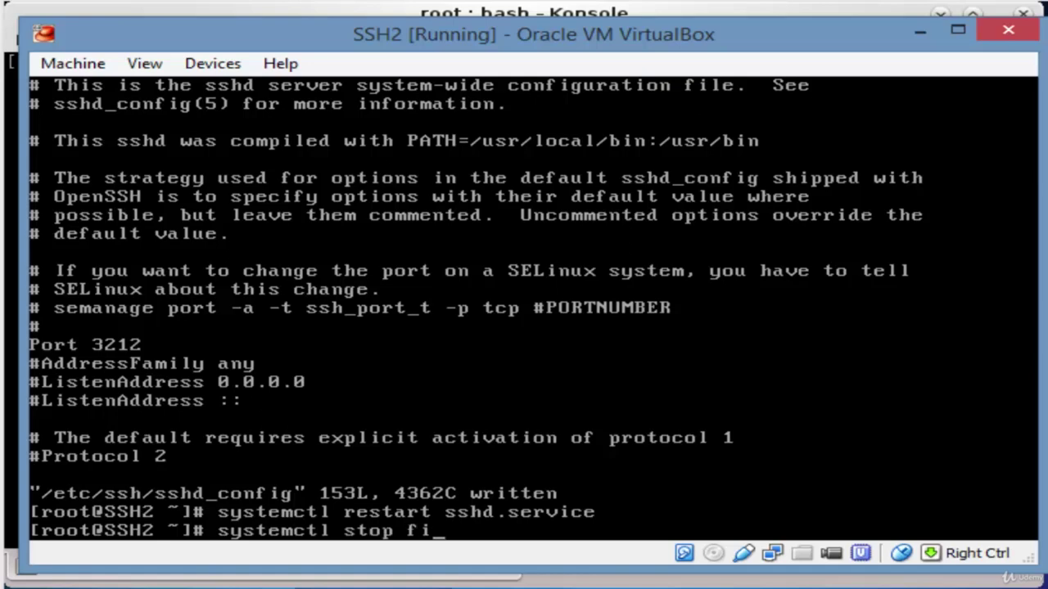
{"action": "type", "text": "rewalld.service"}
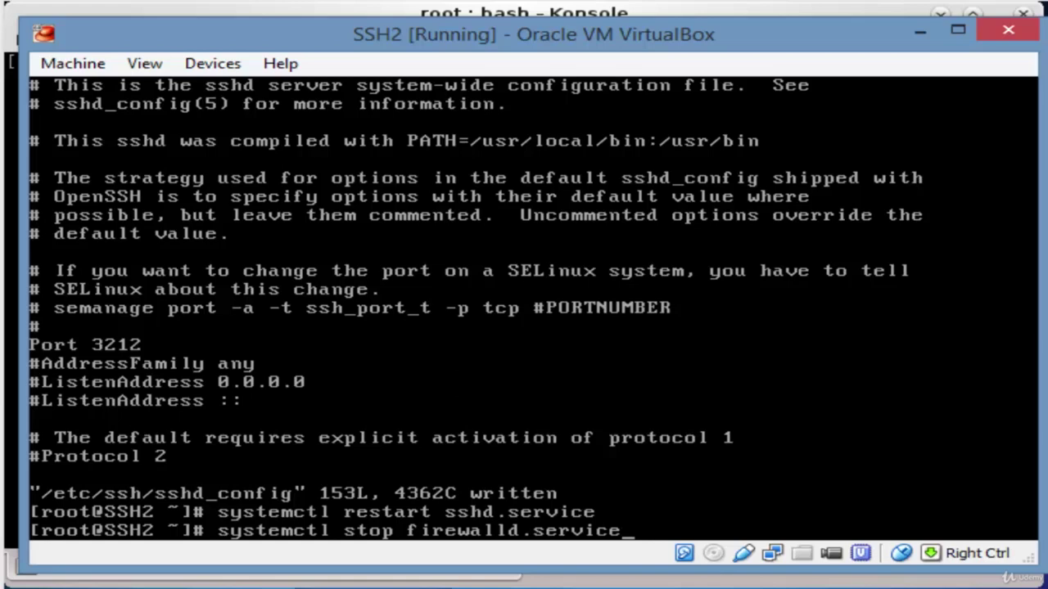
{"action": "key", "text": "Return"}
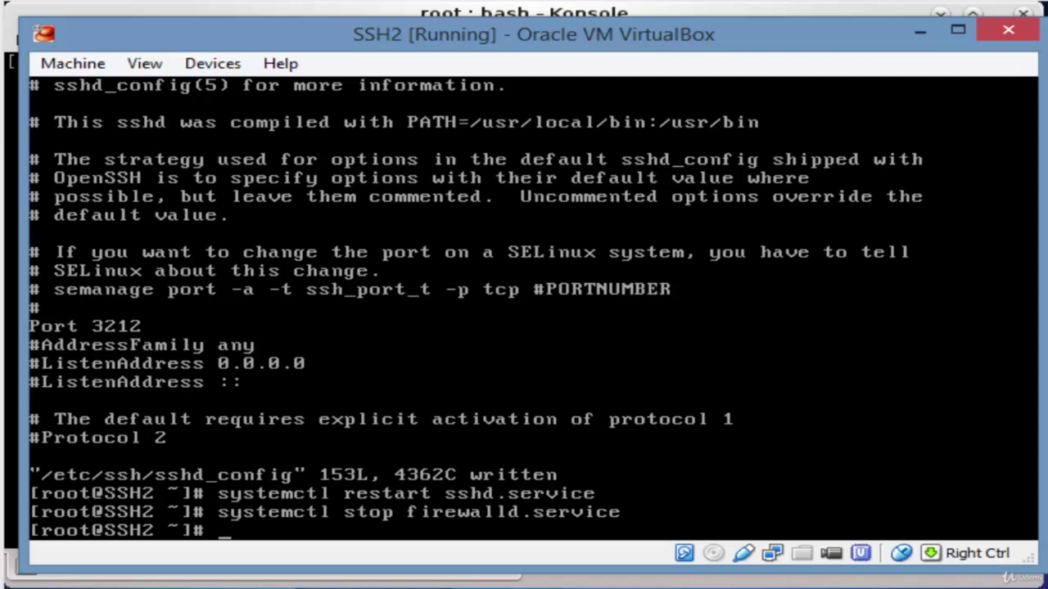
Set SELinux to permissive with setenforce 0 and minimize the SSH2 VM window
{"action": "type", "text": "setenforce 0"}
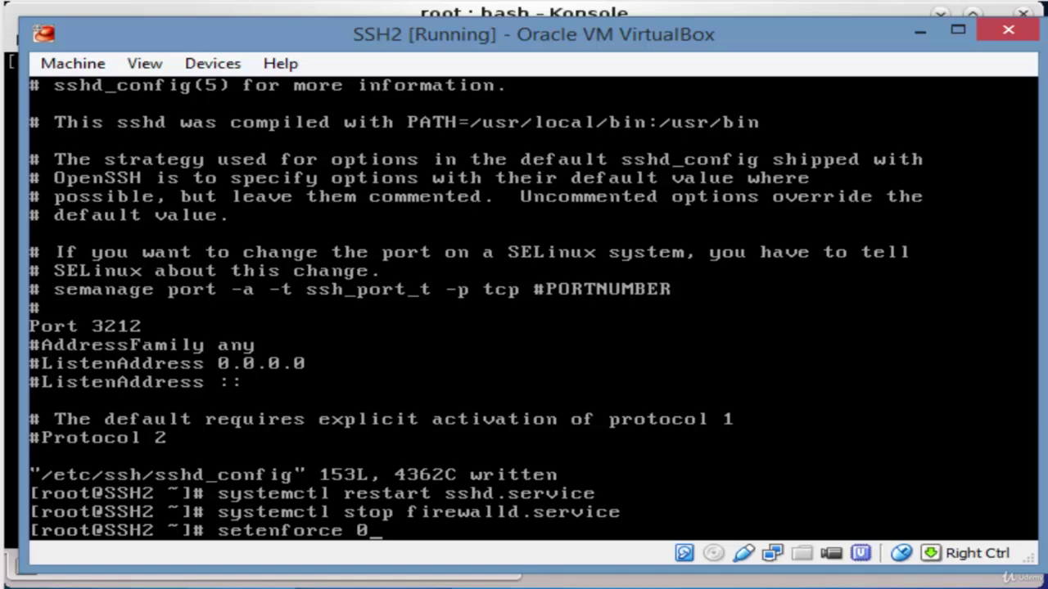
{"action": "key", "text": "Return"}
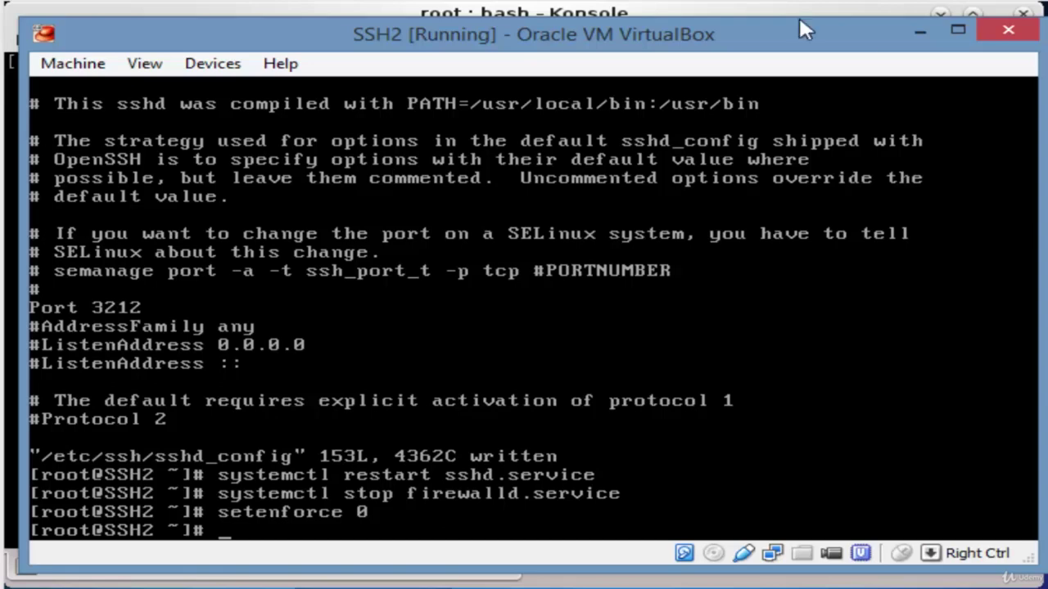
{"action": "left_click", "coordinate": [919, 31]}
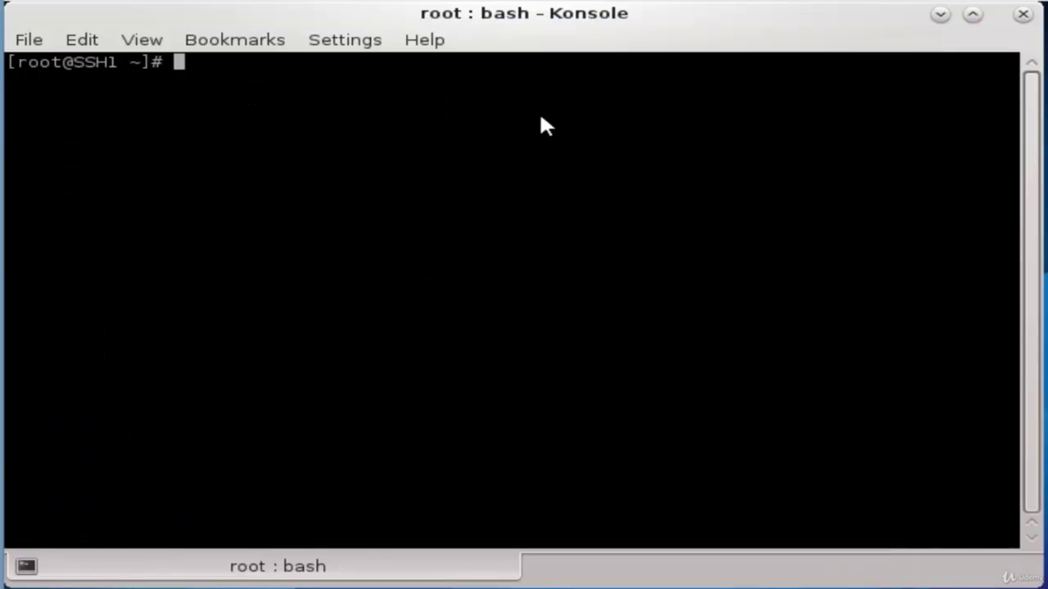
Type an ssh command to the user's account at 192.168.8.54, correcting the misspelled username
{"action": "type", "text": "ssh "}
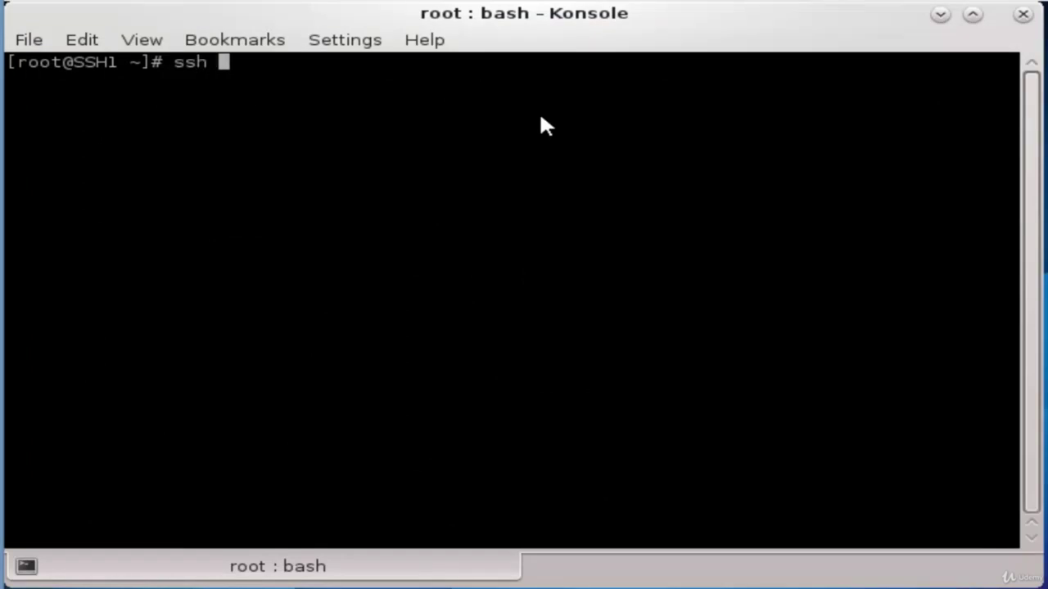
{"action": "type", "text": "mrotk@"}
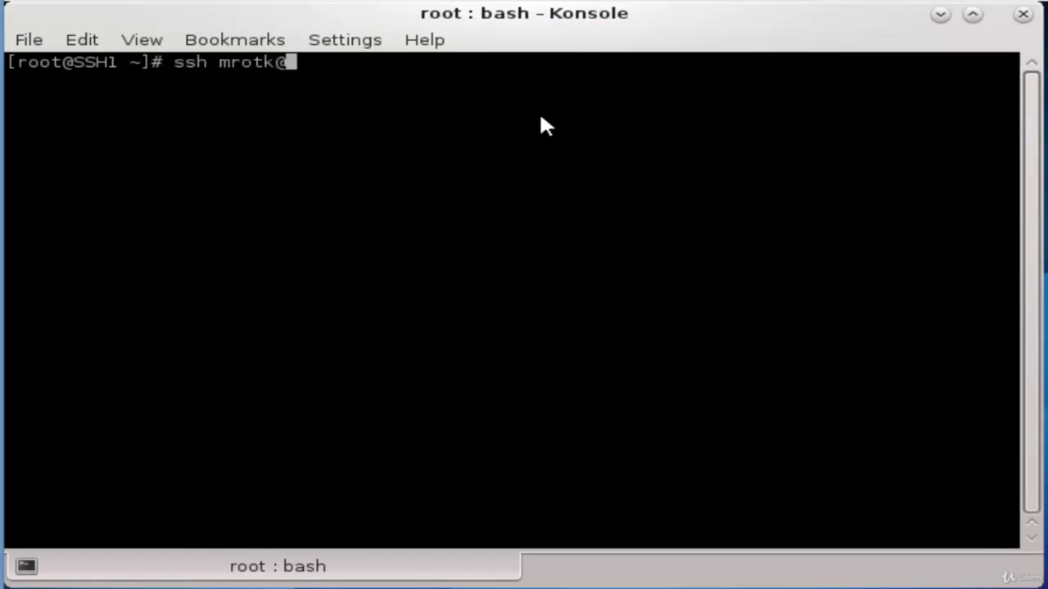
{"action": "type", "text": "192"}
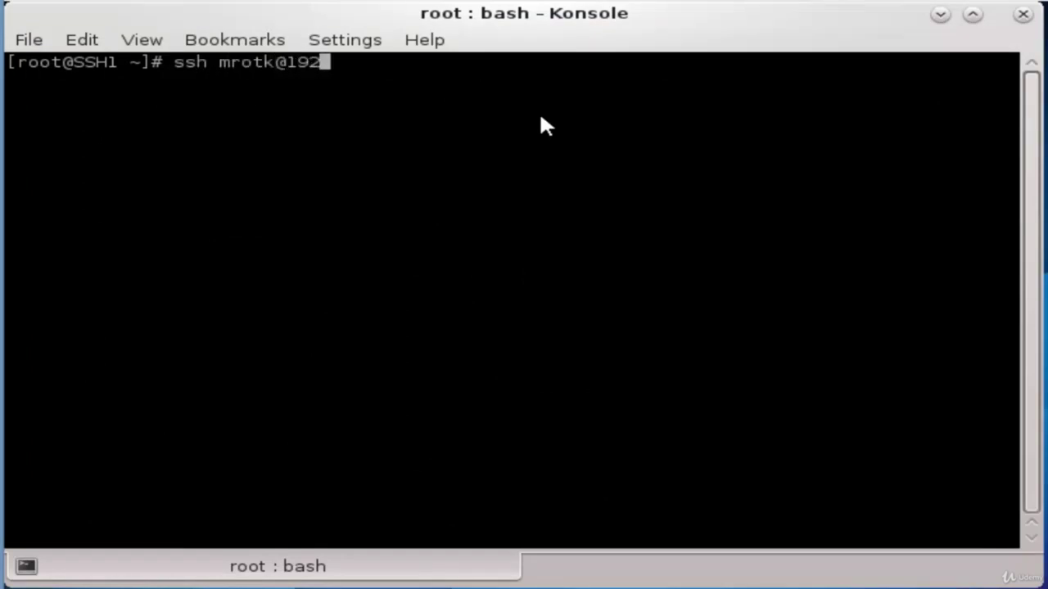
{"action": "type", "text": ".168"}
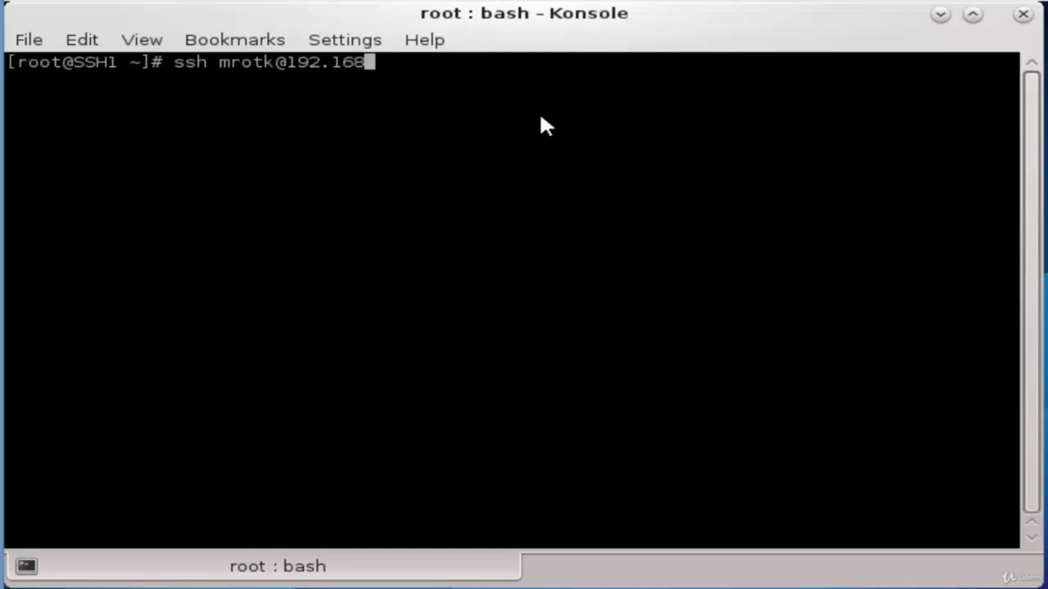
{"action": "type", "text": ".8.54"}
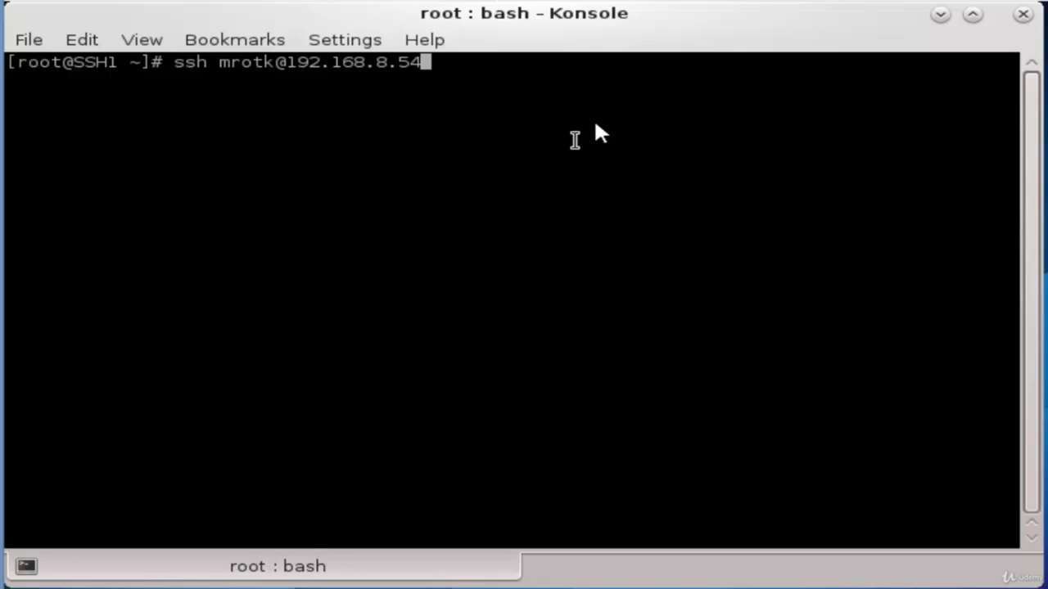
{"action": "key", "text": "Left"}
{"action": "key", "text": "Left"}
{"action": "key", "text": "Left"}
{"action": "key", "text": "Left"}
{"action": "key", "text": "Left"}
{"action": "key", "text": "Left"}
{"action": "key", "text": "Left"}
{"action": "key", "text": "Left"}
{"action": "key", "text": "Left"}
{"action": "key", "text": "Left"}
{"action": "key", "text": "Left"}
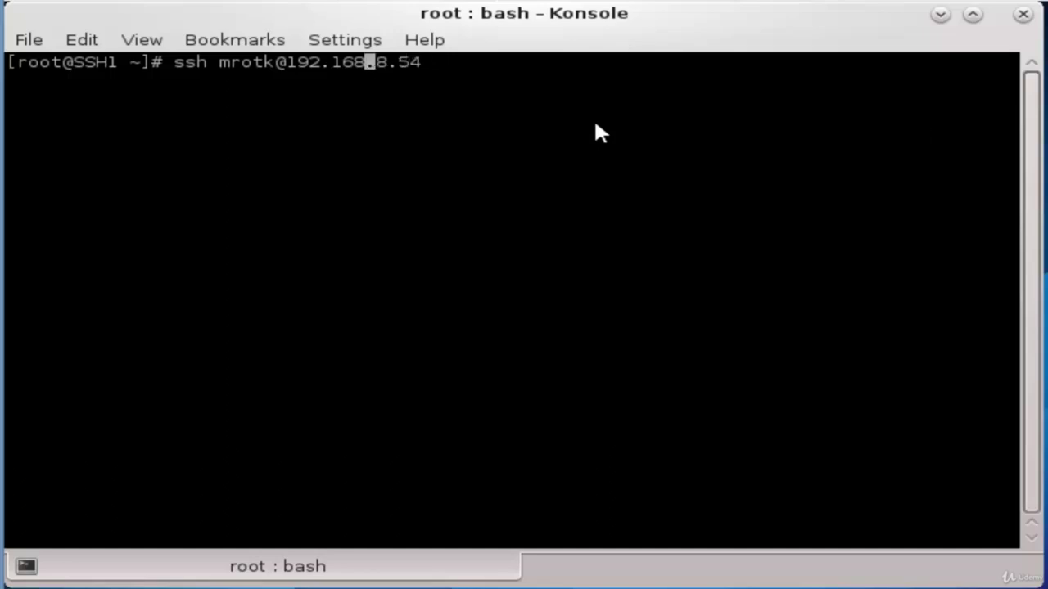
{"action": "key", "text": "Left"}
{"action": "key", "text": "Left"}
{"action": "key", "text": "Left"}
{"action": "key", "text": "Left"}
{"action": "key", "text": "Left"}
{"action": "key", "text": "Right"}
{"action": "key", "text": "Right"}
{"action": "key", "text": "Right"}
{"action": "key", "text": "BackSpace"}
{"action": "key", "text": "BackSpace"}
{"action": "key", "text": "BackSpace"}
{"action": "key", "text": "BackSpace"}
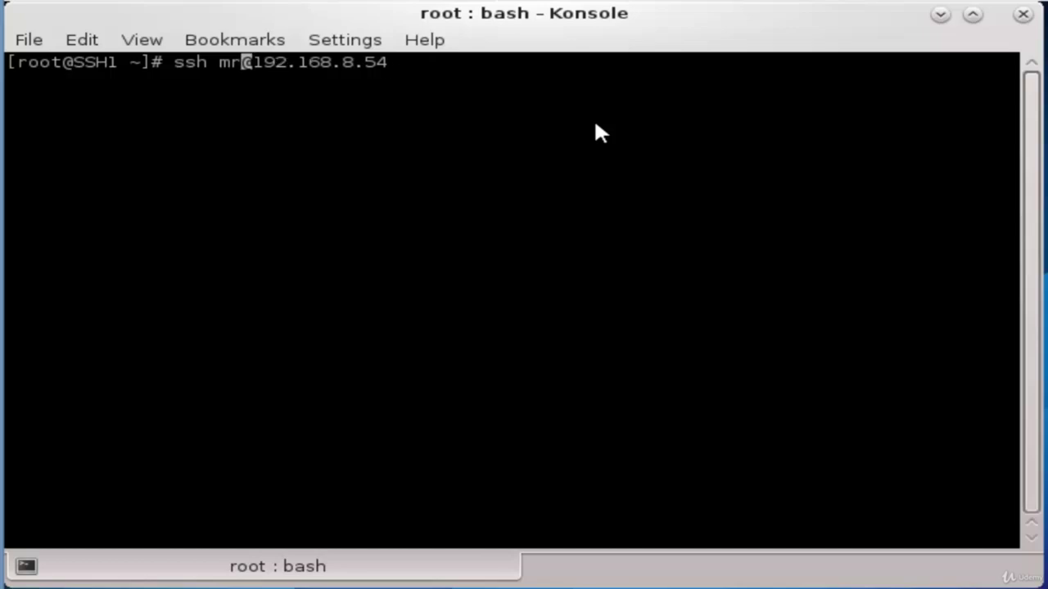
{"action": "type", "text": "tork"}
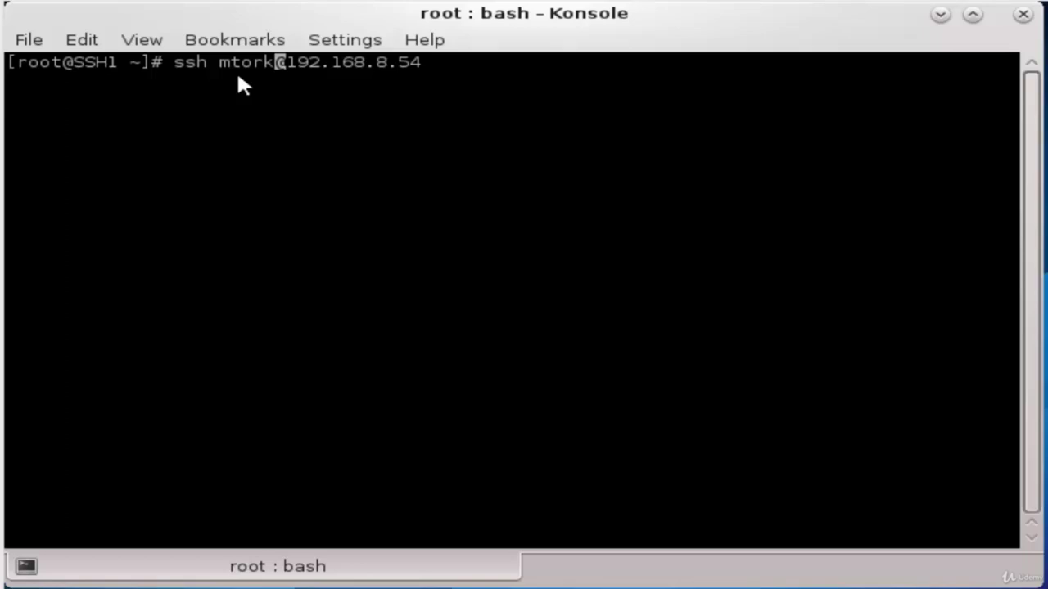
Connect to 192.168.8.54 on port 3212 with -p 3212 and log in with the account password
{"action": "key", "text": "Left"}
{"action": "key", "text": "Left"}
{"action": "key", "text": "Left"}
{"action": "type", "text": "-p"}
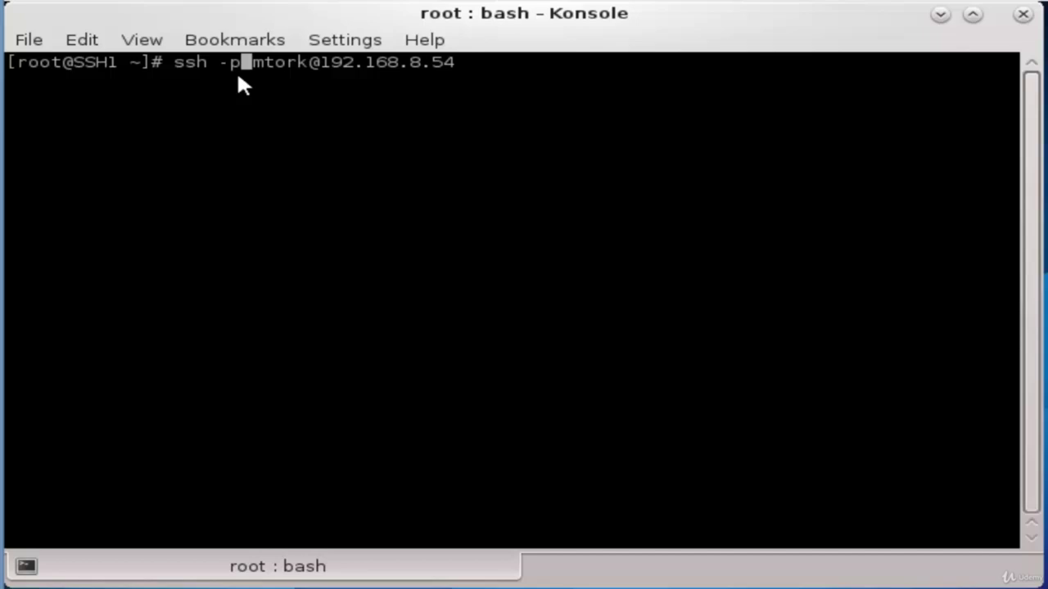
{"action": "type", "text": "3212"}
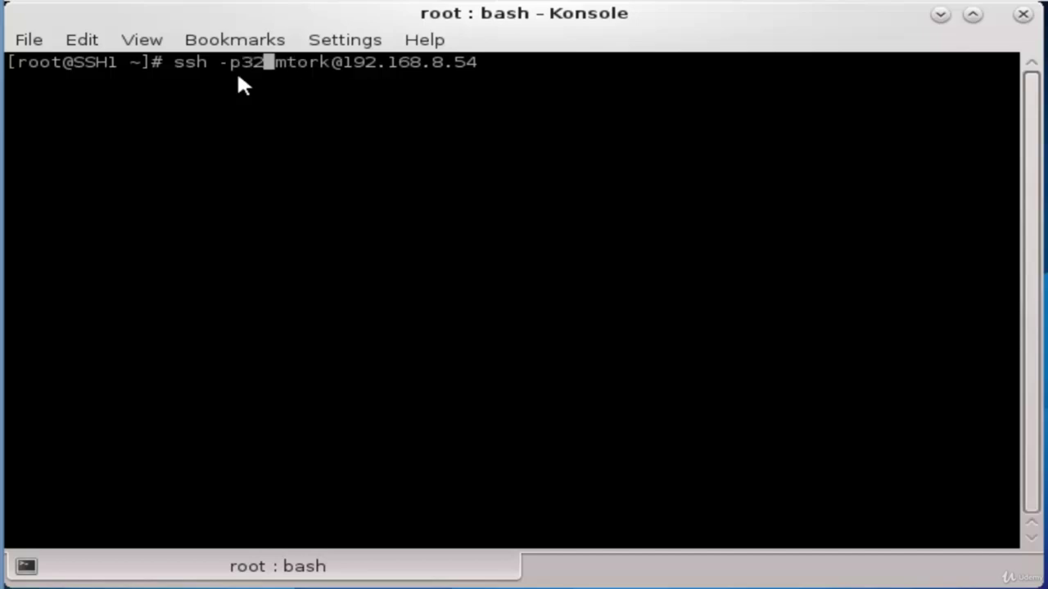
{"action": "key", "text": "Left"}
{"action": "key", "text": "Left"}
{"action": "key", "text": "Left"}
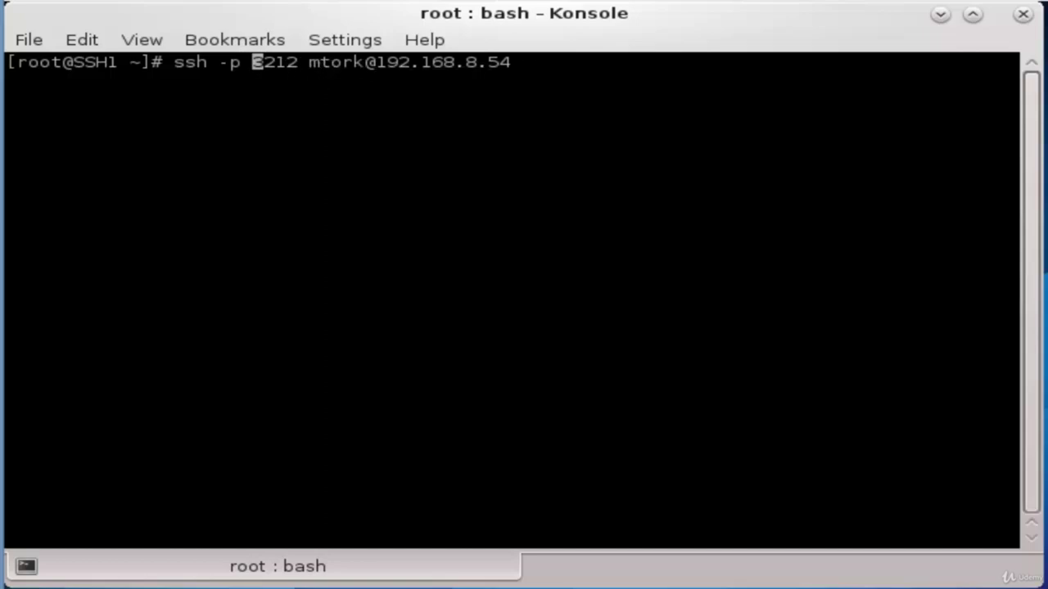
{"action": "key", "text": "Return"}
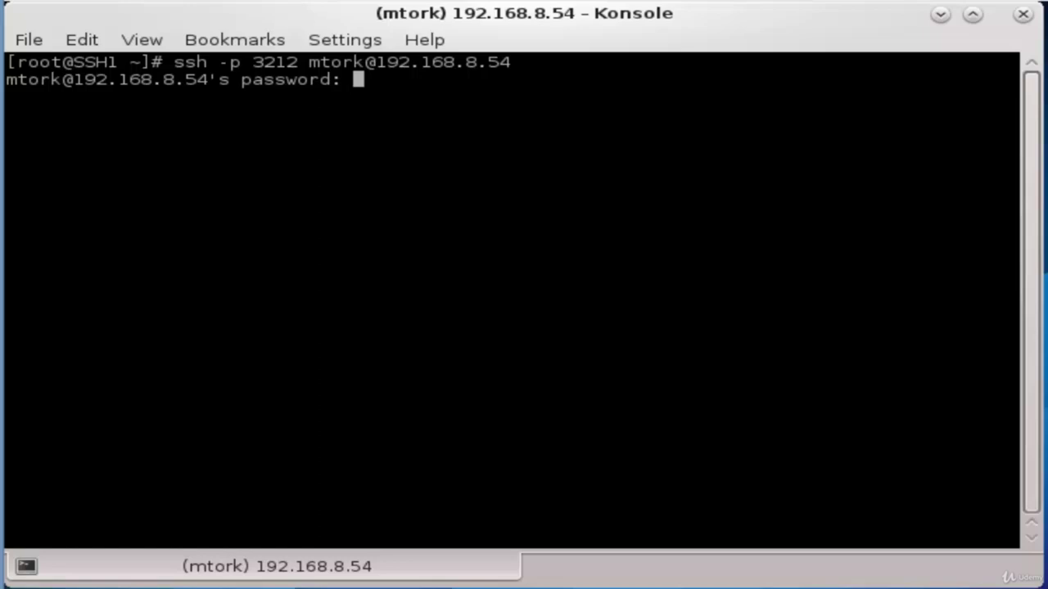
{"action": "key", "text": "Return"}
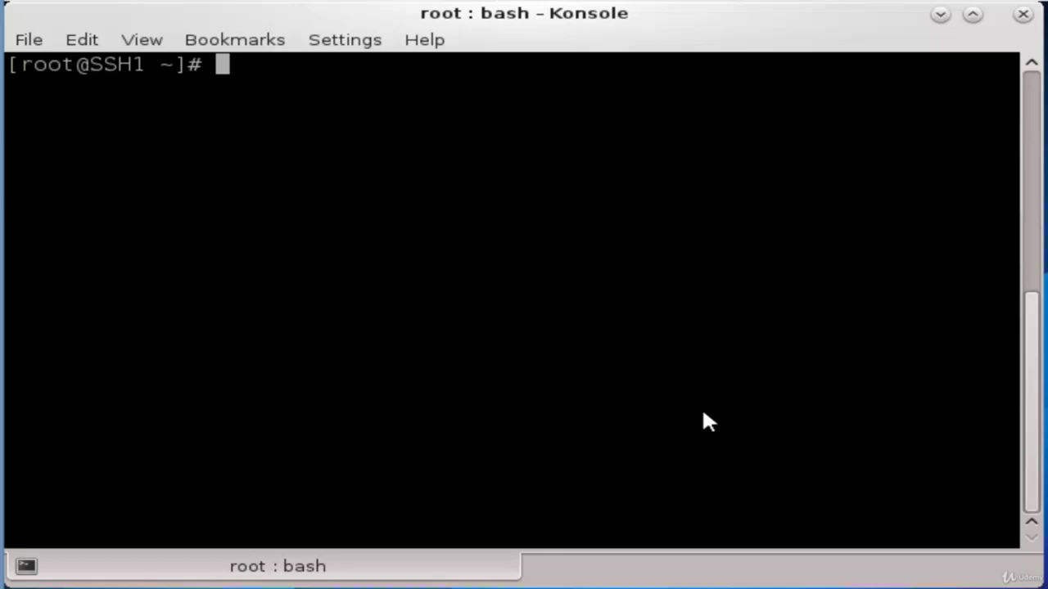
{"action": "type", "text": "192"}
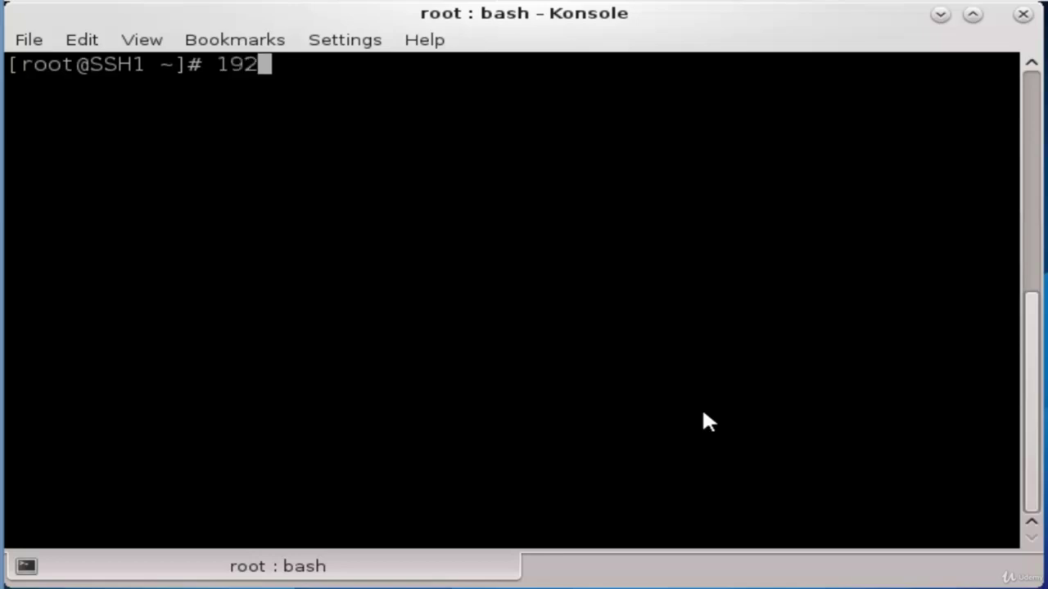
{"action": "type", "text": ".168.8"}
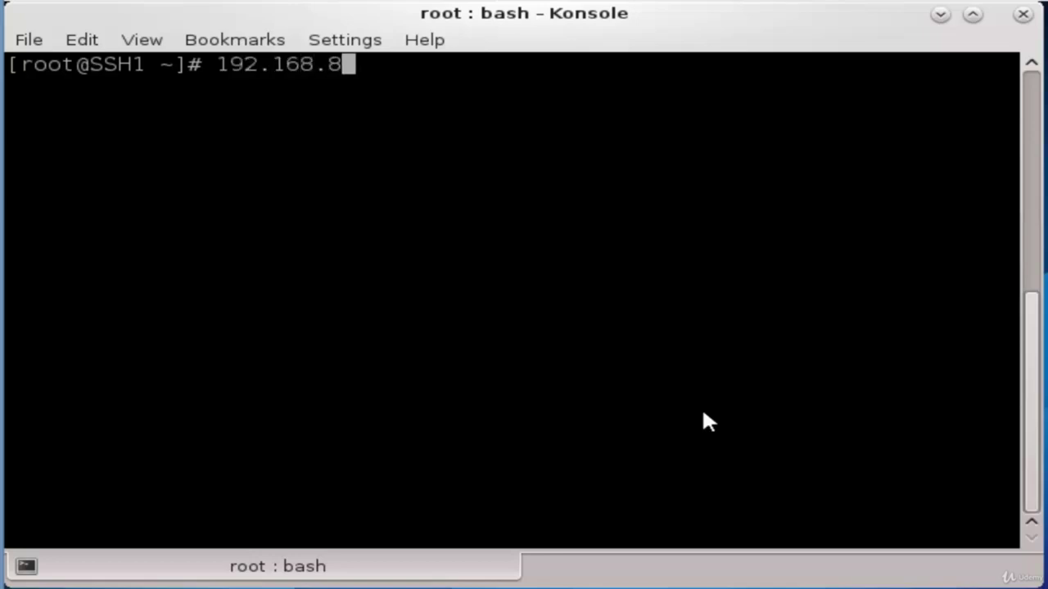
{"action": "type", "text": ".54"}
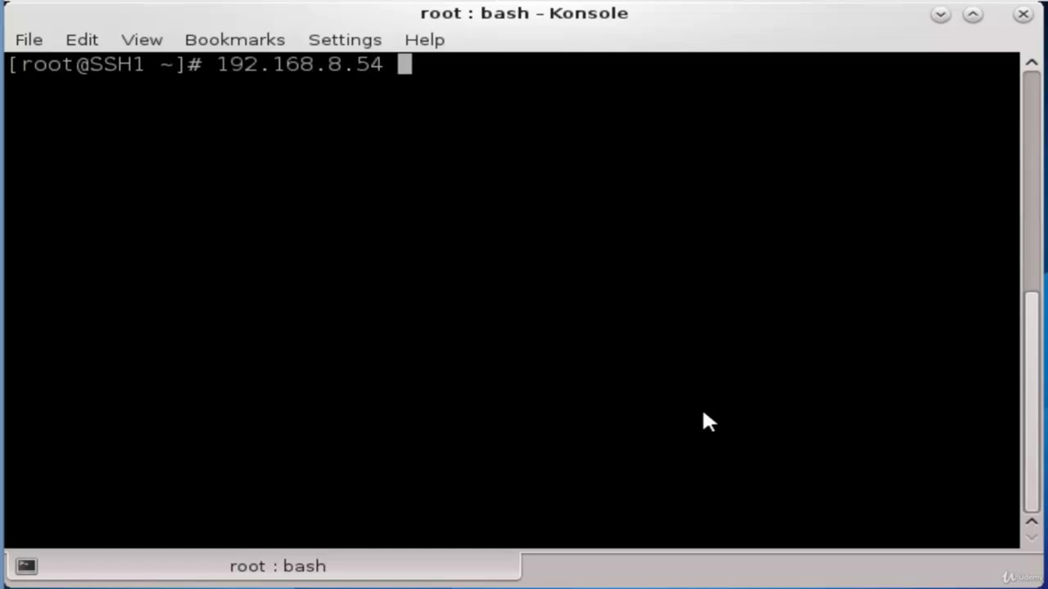
{"action": "type", "text": " dir"}
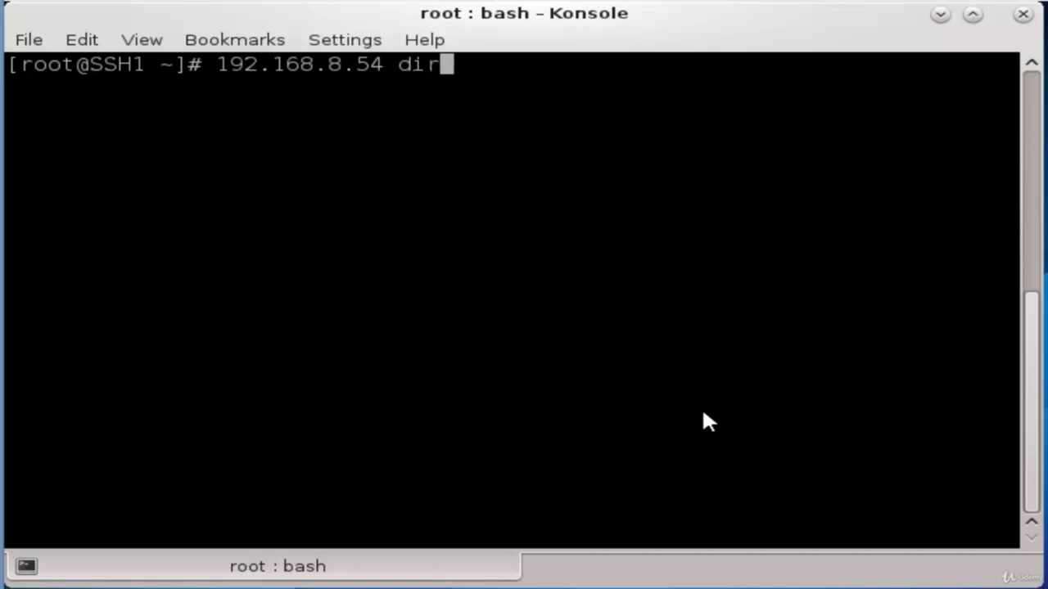
{"action": "type", "text": "2 "}
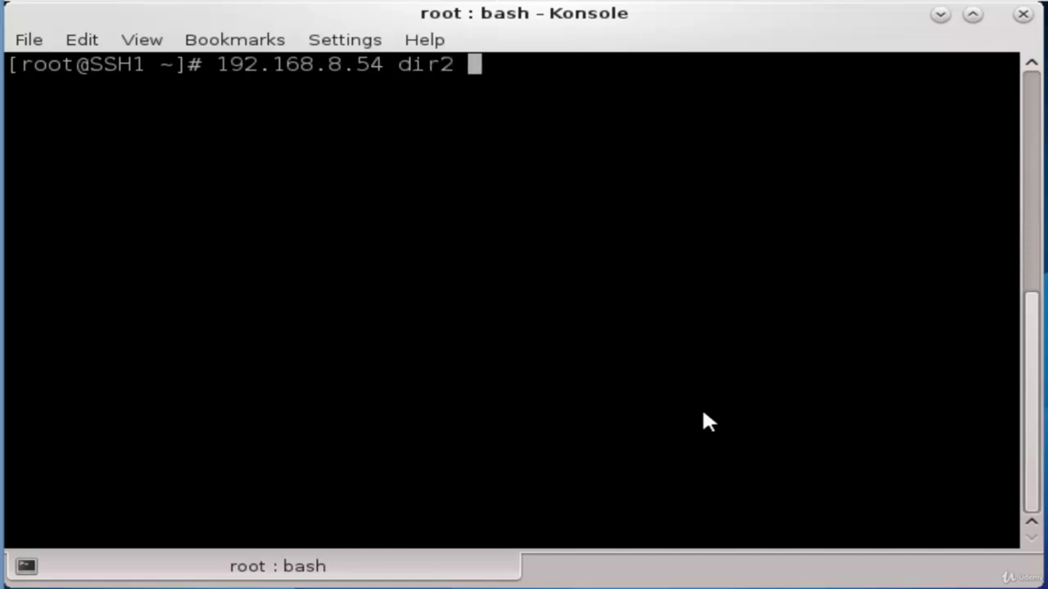
{"action": "type", "text": "/home/"}
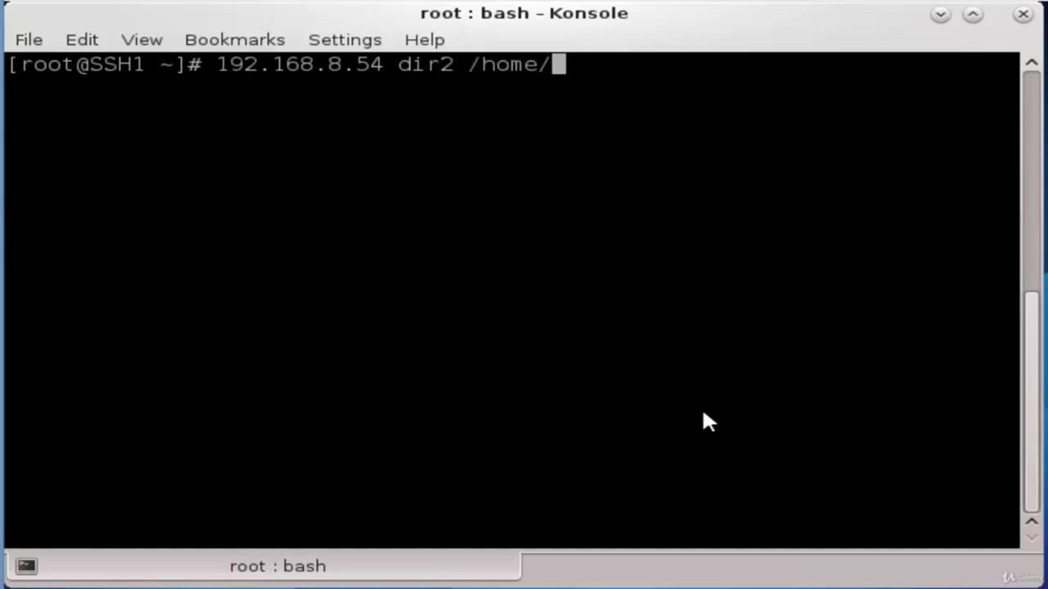
{"action": "type", "text": "mtork/"}
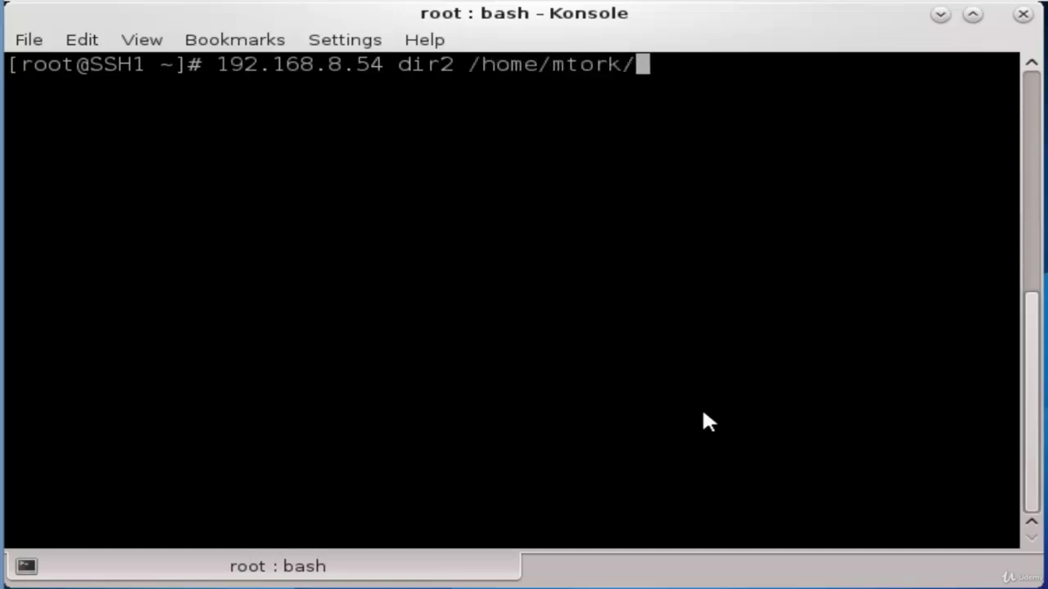
{"action": "type", "text": "dir1/dir"}
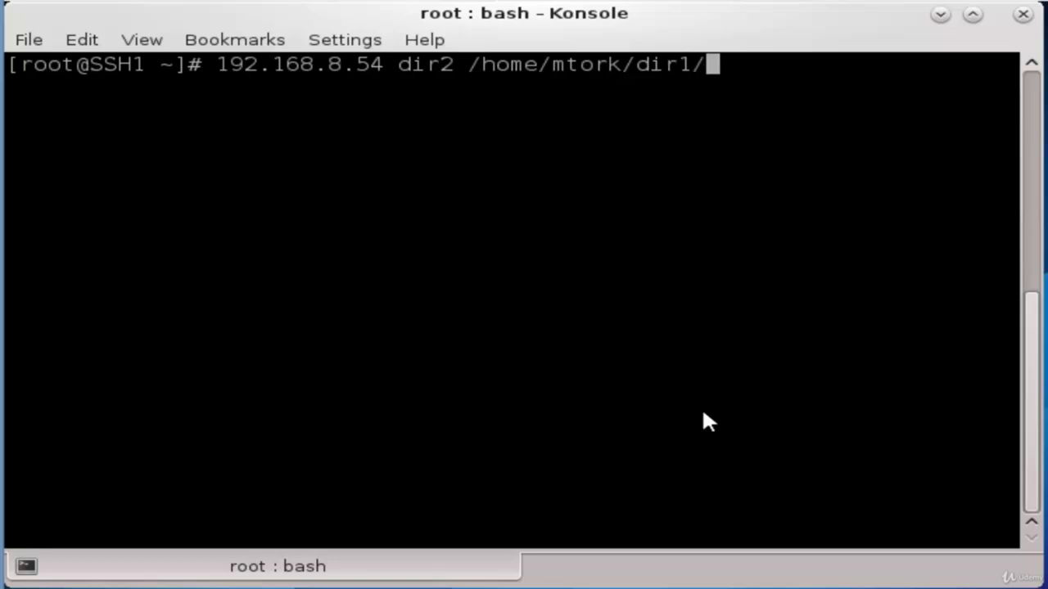
{"action": "type", "text": "2"}
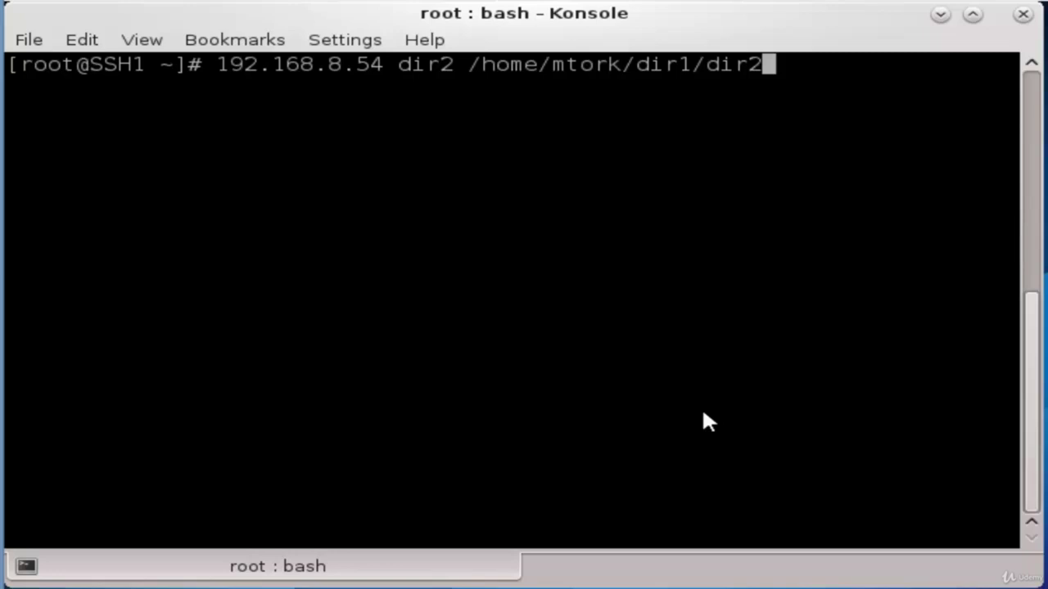
{"action": "key", "text": "BackSpace"}
{"action": "key", "text": "BackSpace"}
{"action": "key", "text": "BackSpace"}
{"action": "key", "text": "BackSpace"}
{"action": "key", "text": "BackSpace"}
{"action": "key", "text": "BackSpace"}
{"action": "key", "text": "BackSpace"}
{"action": "key", "text": "BackSpace"}
{"action": "key", "text": "BackSpace"}
{"action": "key", "text": "BackSpace"}
{"action": "key", "text": "BackSpace"}
{"action": "key", "text": "BackSpace"}
{"action": "key", "text": "BackSpace"}
{"action": "key", "text": "BackSpace"}
{"action": "key", "text": "BackSpace"}
{"action": "key", "text": "BackSpace"}
{"action": "key", "text": "BackSpace"}
{"action": "key", "text": "BackSpace"}
{"action": "key", "text": "BackSpace"}
{"action": "key", "text": "BackSpace"}
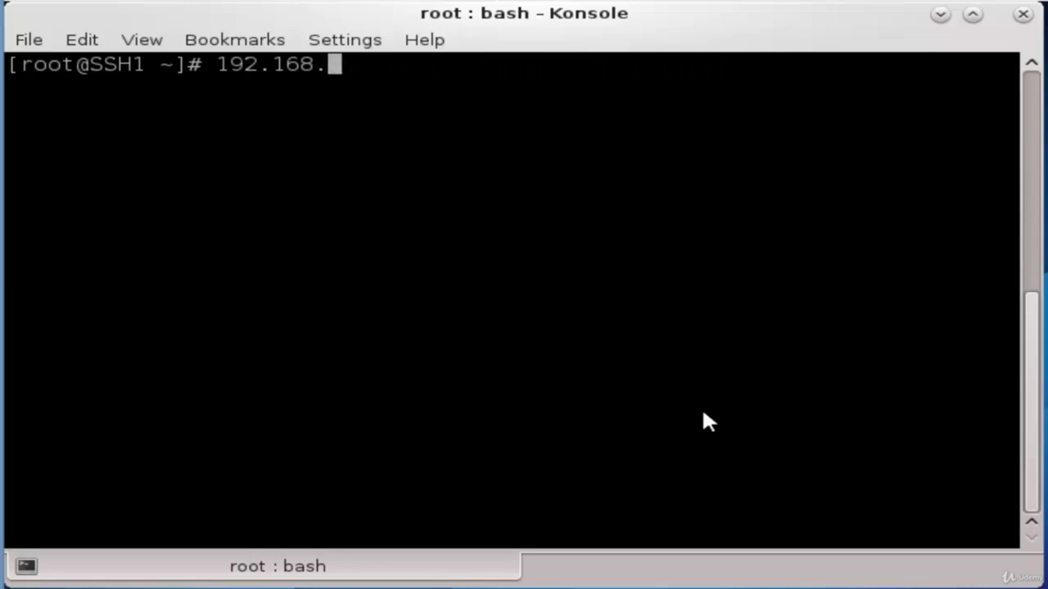
{"action": "key", "text": "BackSpace"}
{"action": "key", "text": "BackSpace"}
{"action": "key", "text": "BackSpace"}
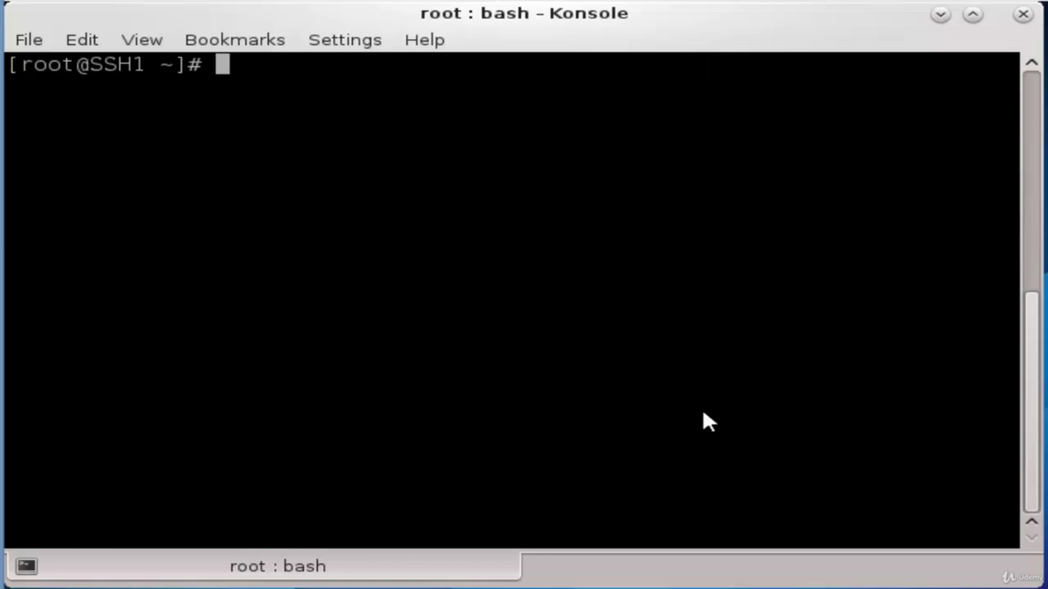
Type ssh -t to the user's account at 192.168.8.54 with "cd /home/<user>/dir1/dir2 ; bash"
{"action": "type", "text": "ssh -"}
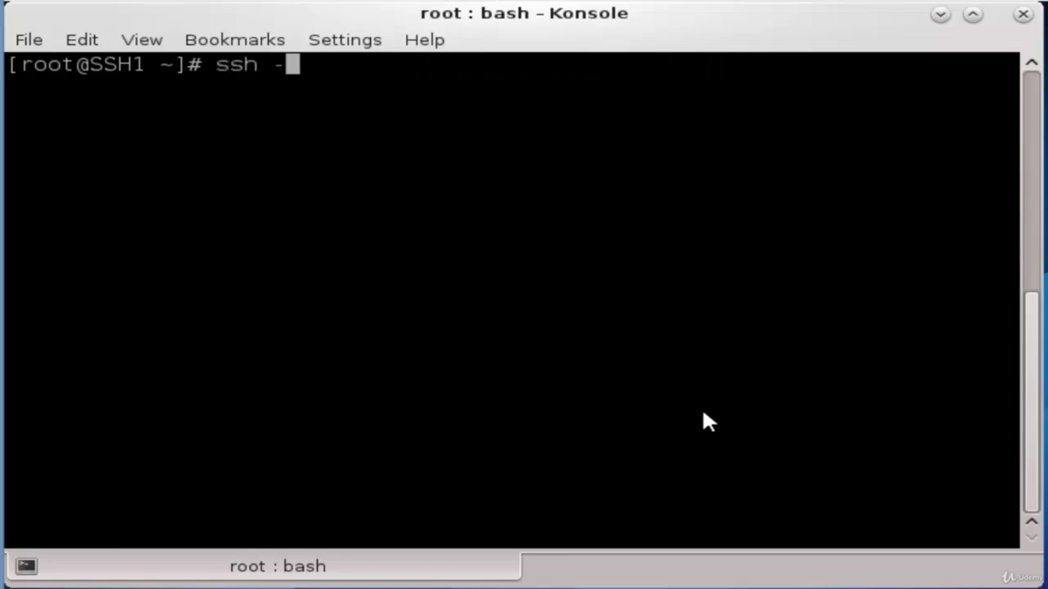
{"action": "type", "text": "t mo"}
{"action": "key", "text": "BackSpace"}
{"action": "type", "text": "tork@192.168.8.54"}
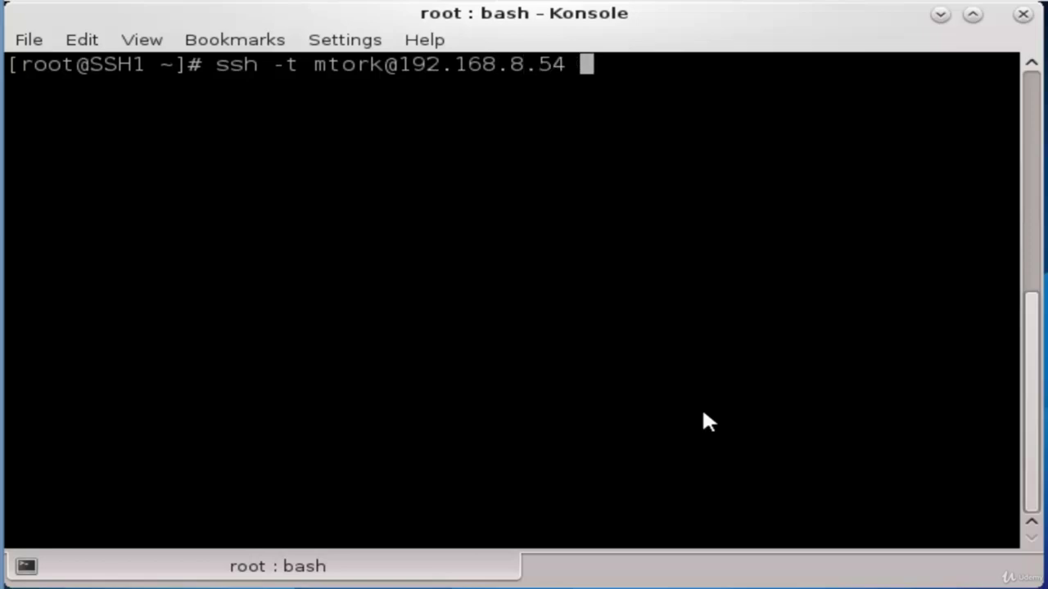
{"action": "type", "text": " \""}
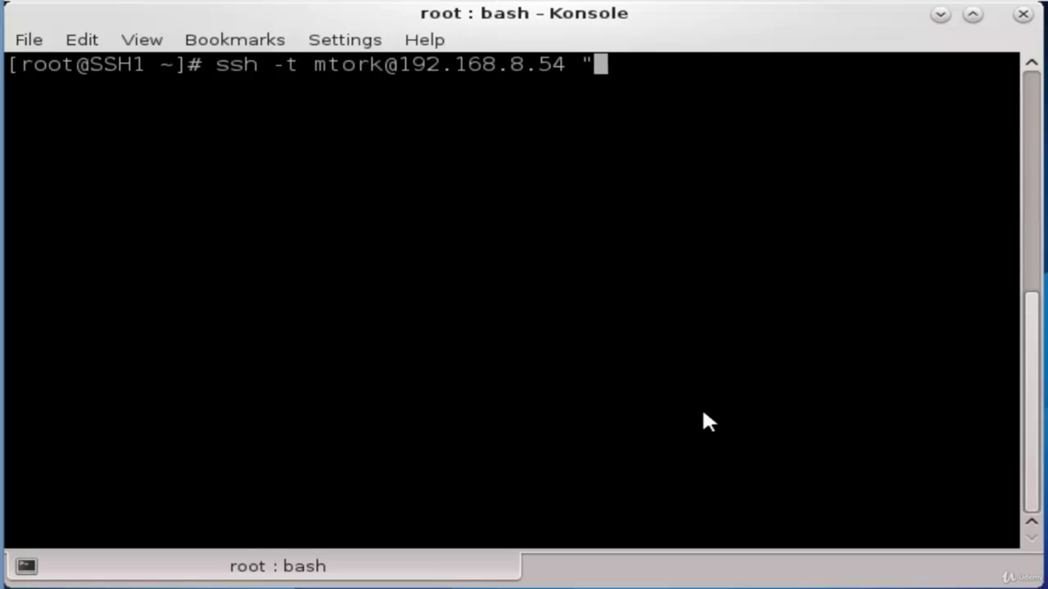
{"action": "type", "text": "cd"}
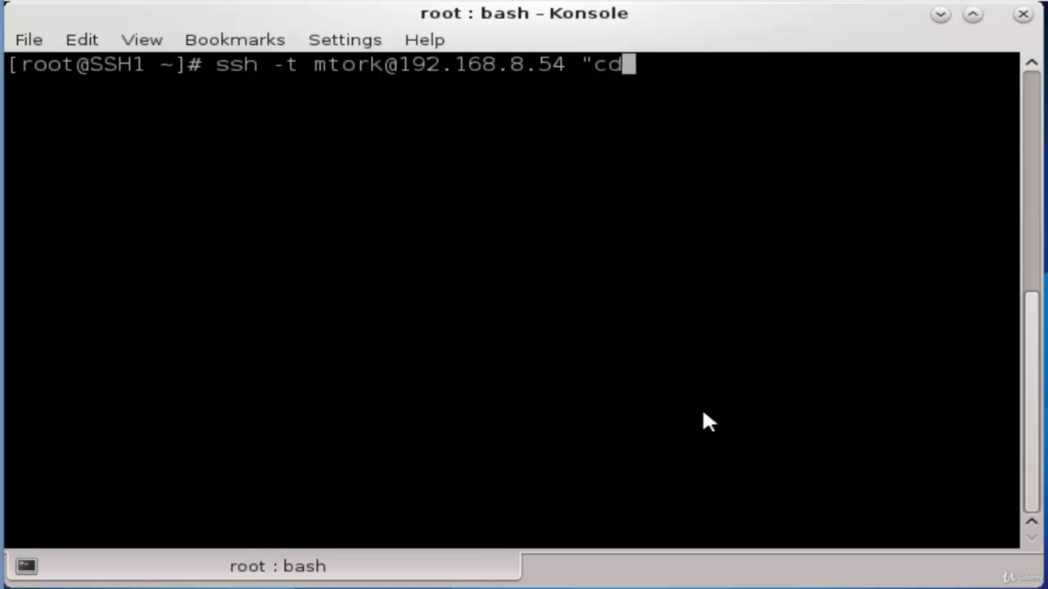
{"action": "type", "text": " /home"}
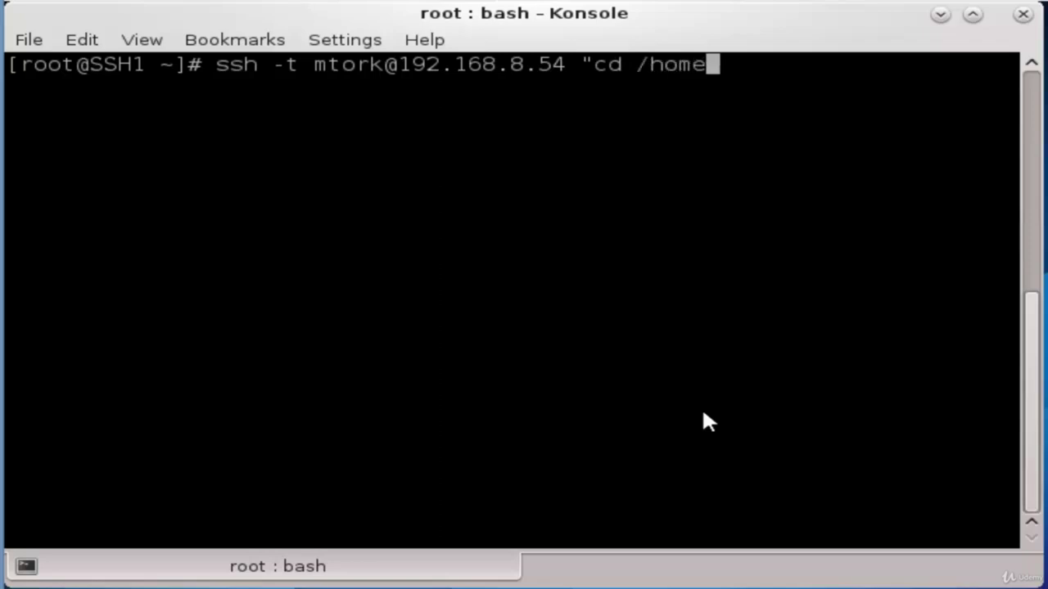
{"action": "type", "text": "/mtork"}
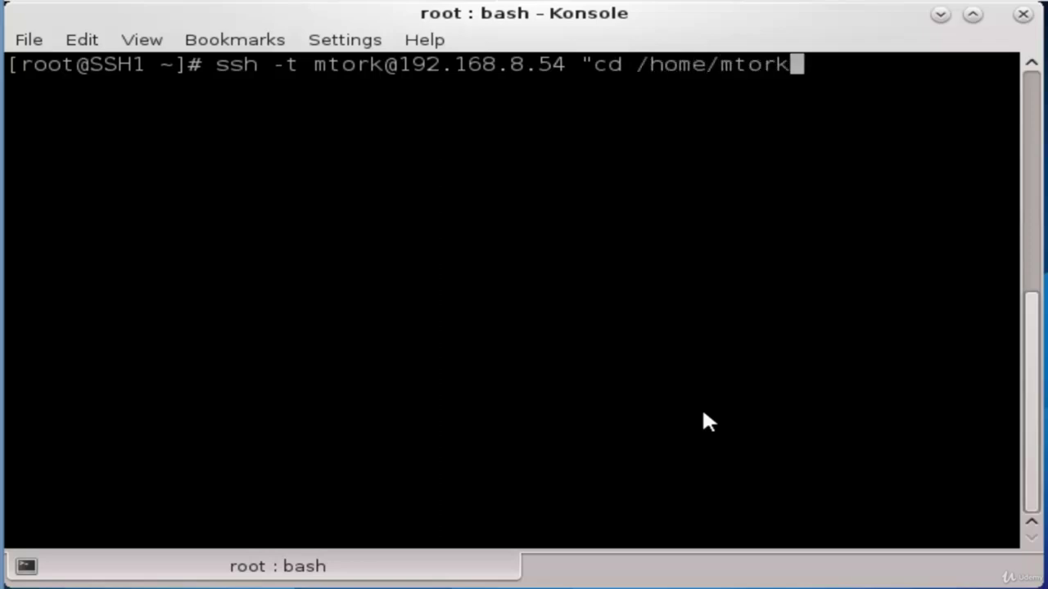
{"action": "type", "text": "/dir1"}
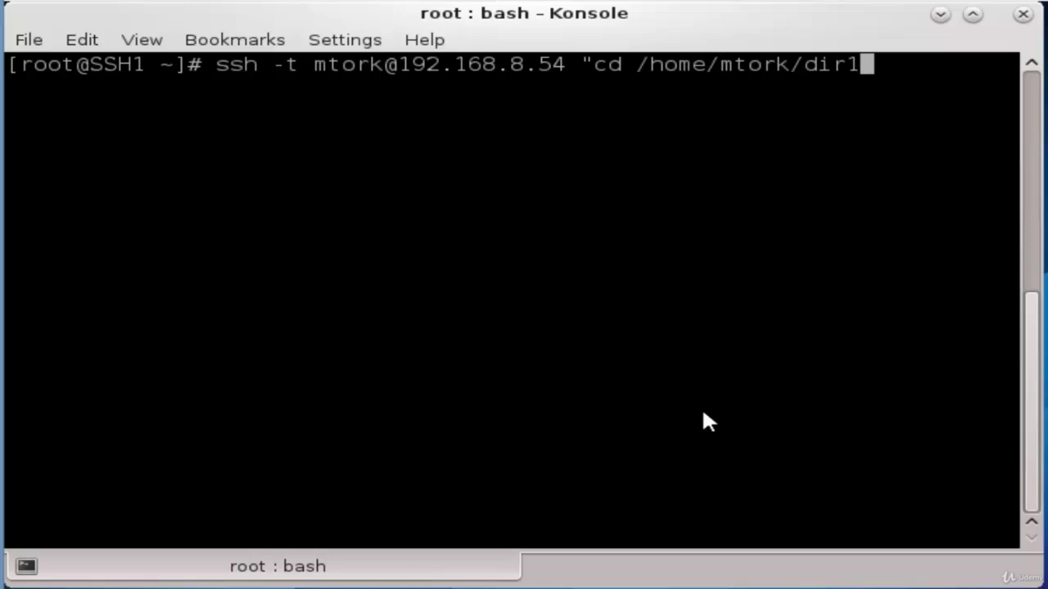
{"action": "type", "text": "/dir2"}
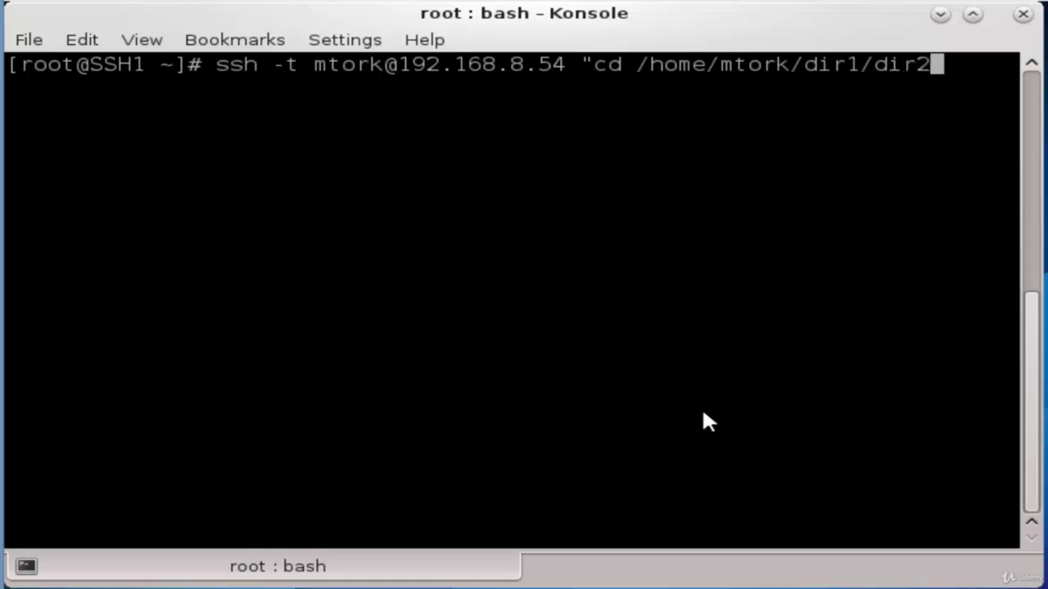
{"action": "type", "text": " ;"}
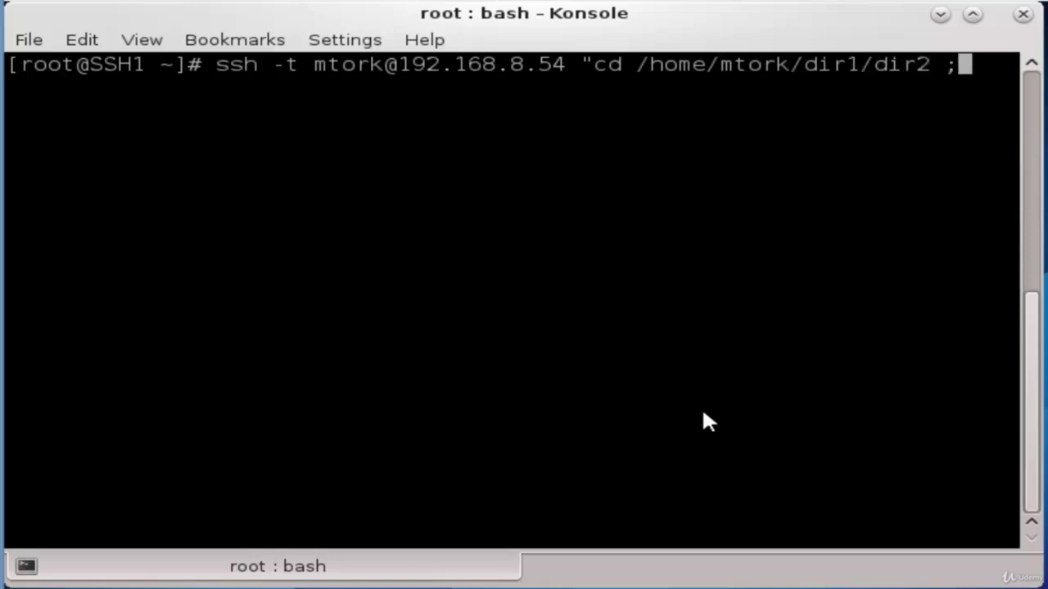
{"action": "type", "text": " ba"}
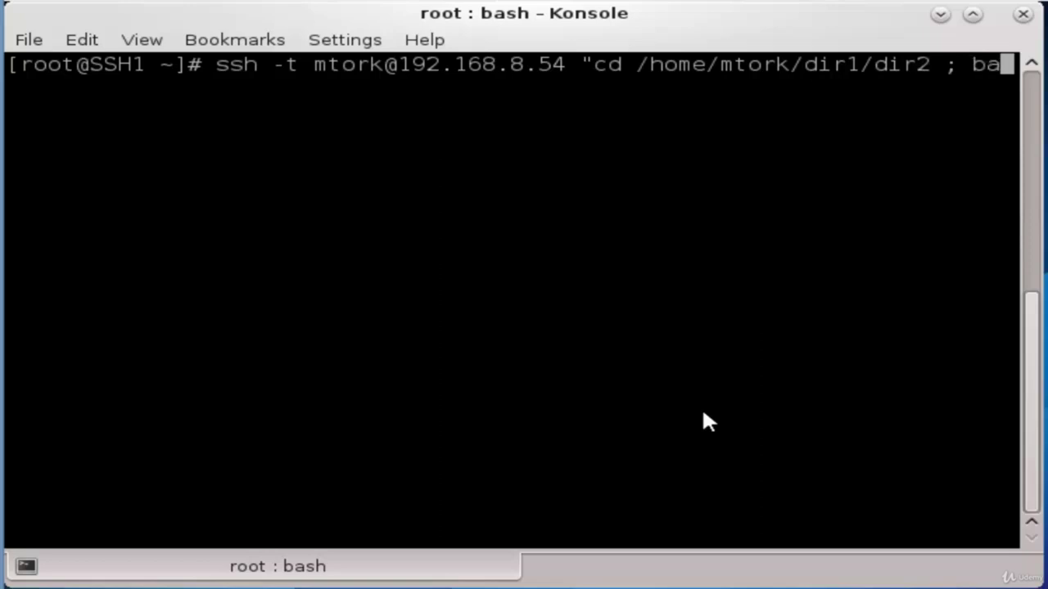
{"action": "type", "text": "sh"}
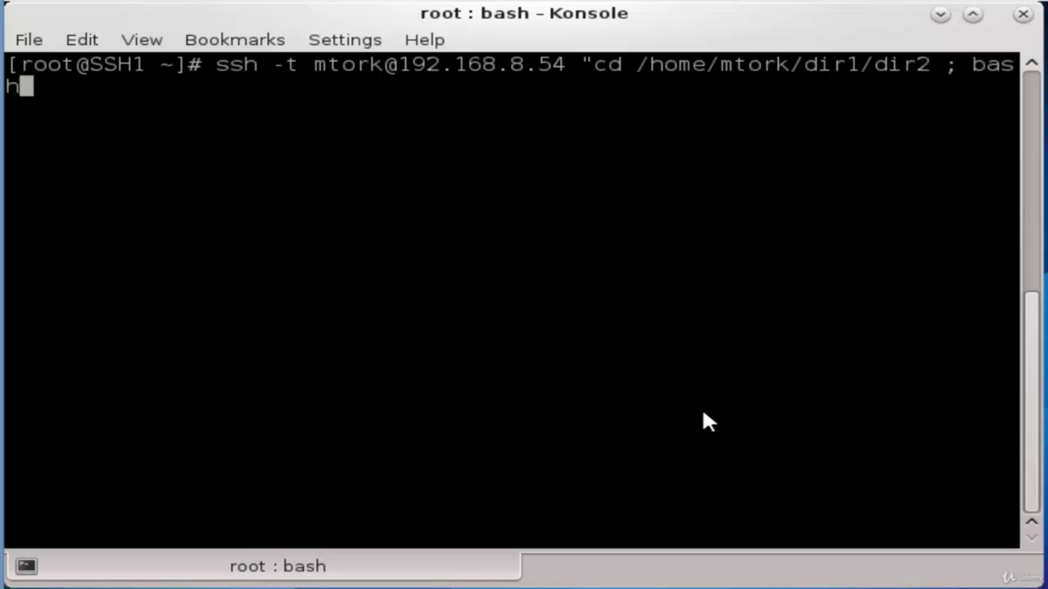
{"action": "type", "text": "\""}
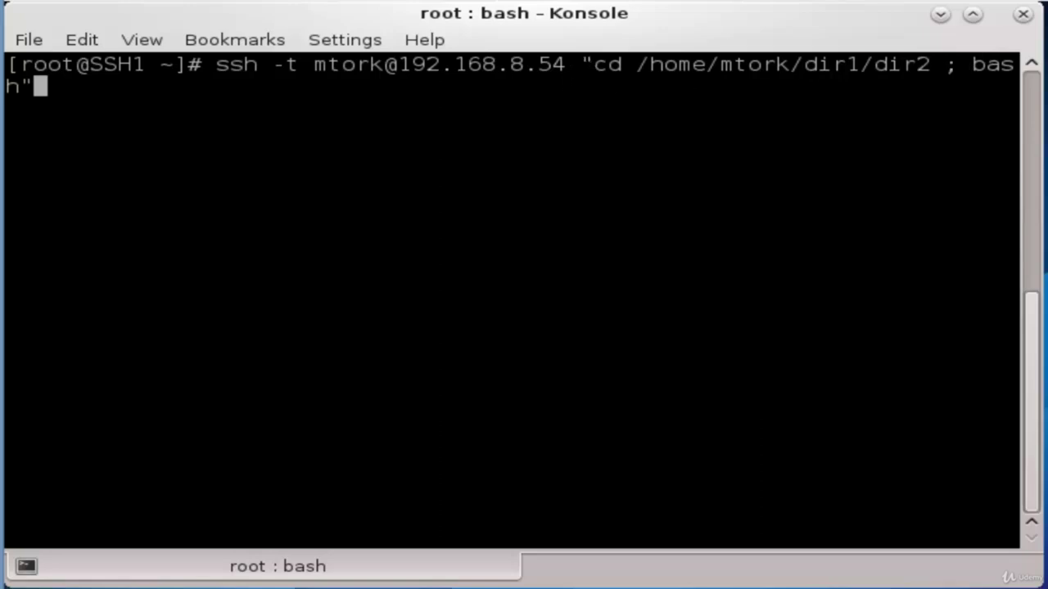
Log in to SSH2 and run pwd to confirm the shell is in /home/<user>/dir1/dir2
{"action": "key", "text": "Return"}
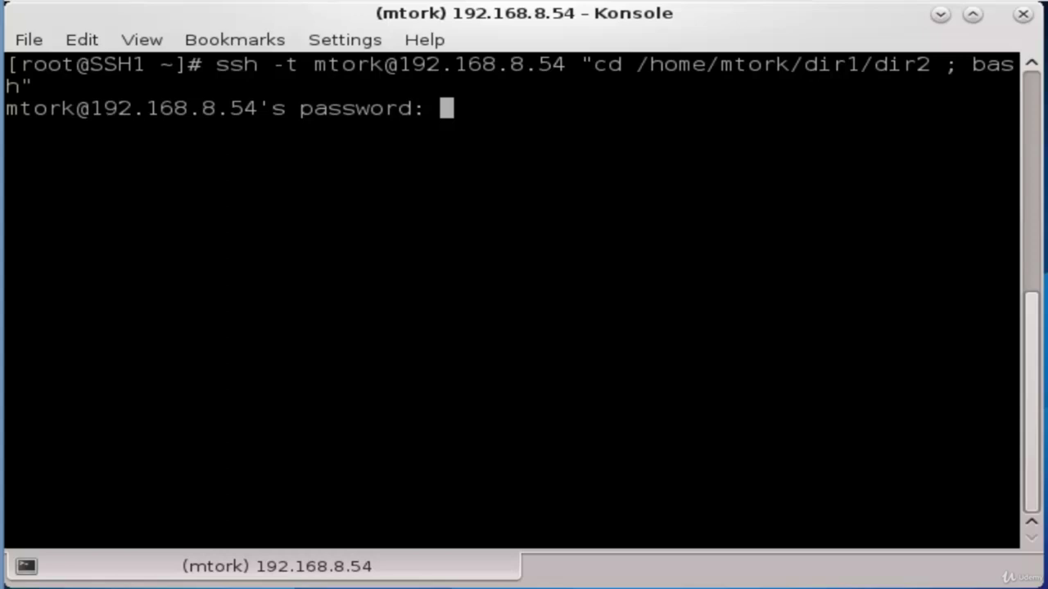
{"action": "key", "text": "Return"}
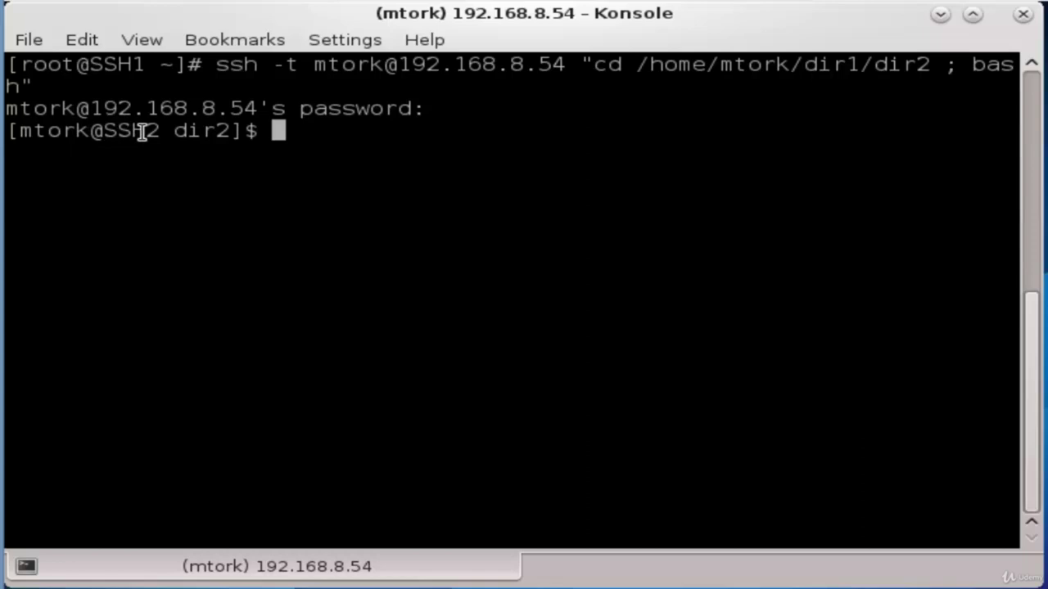
{"action": "type", "text": "pwd"}
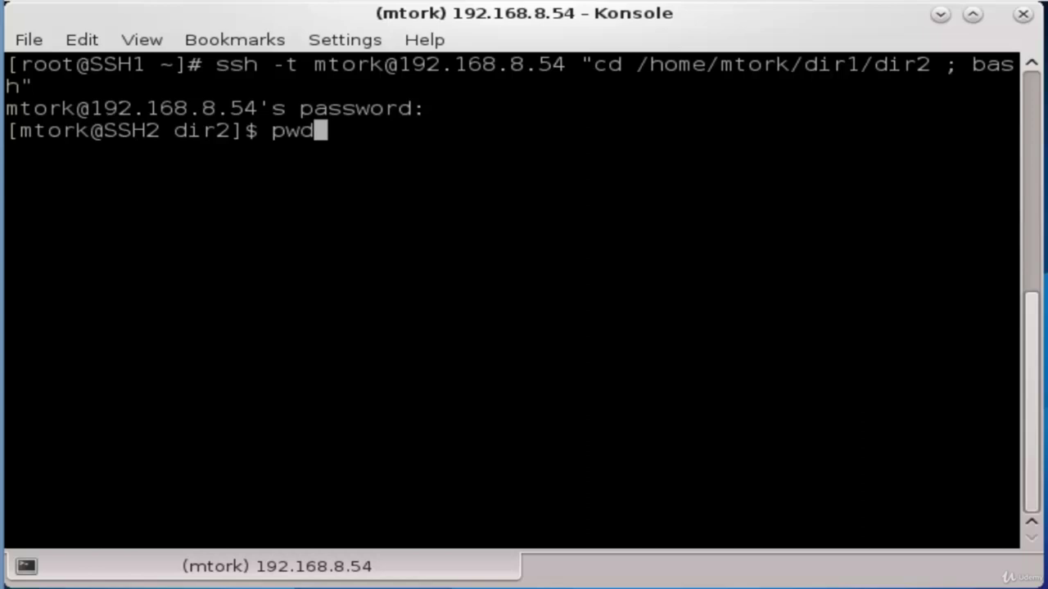
{"action": "key", "text": "Return"}
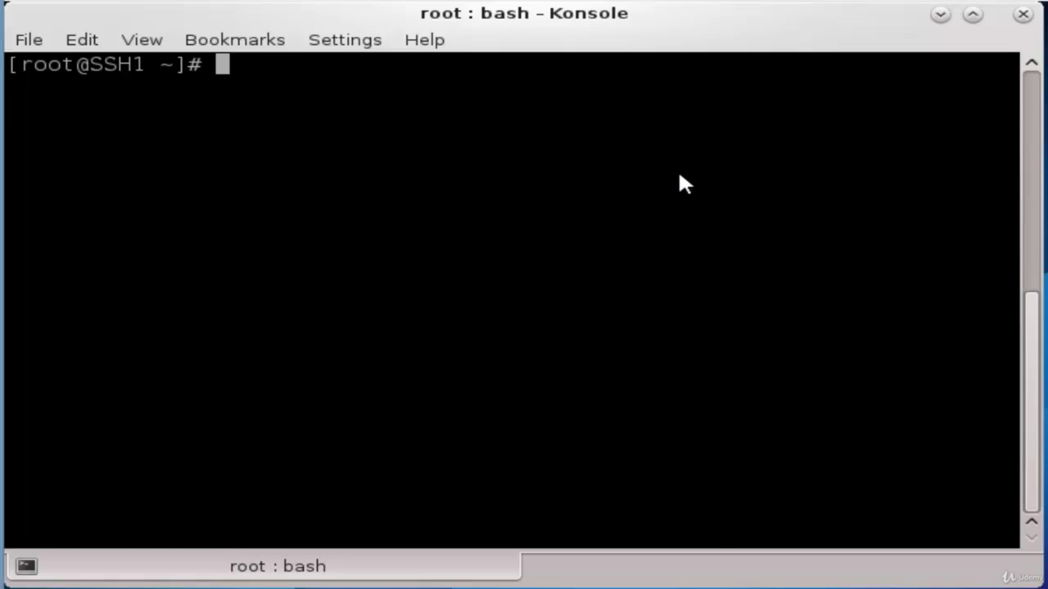
Run touch /tmp/19Jul.txt on 192.168.8.54 over ssh, entering the account password
{"action": "type", "text": "ssh "}
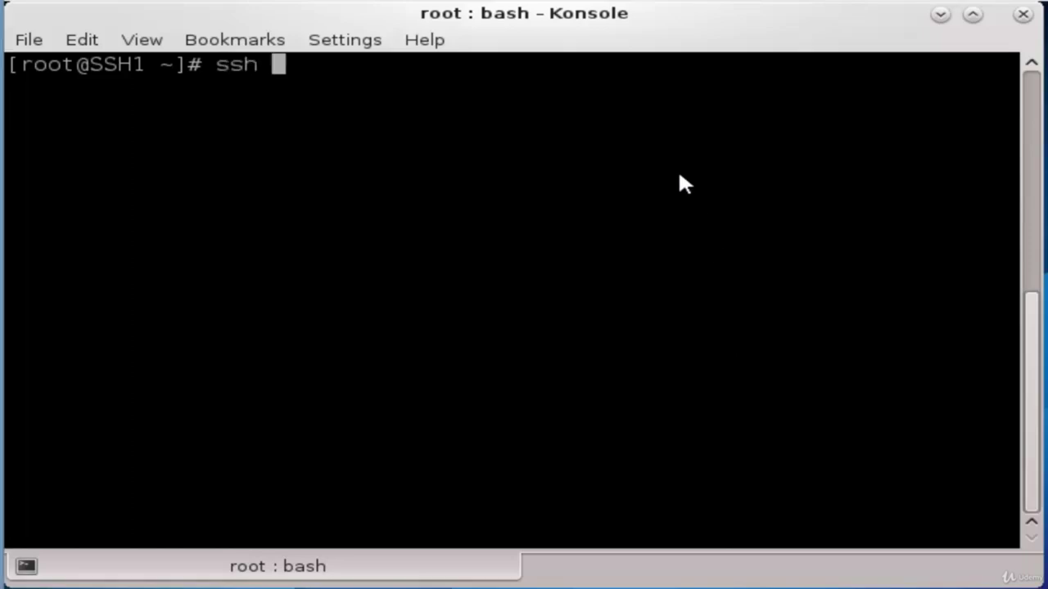
{"action": "type", "text": "mtork@192.168.8.54"}
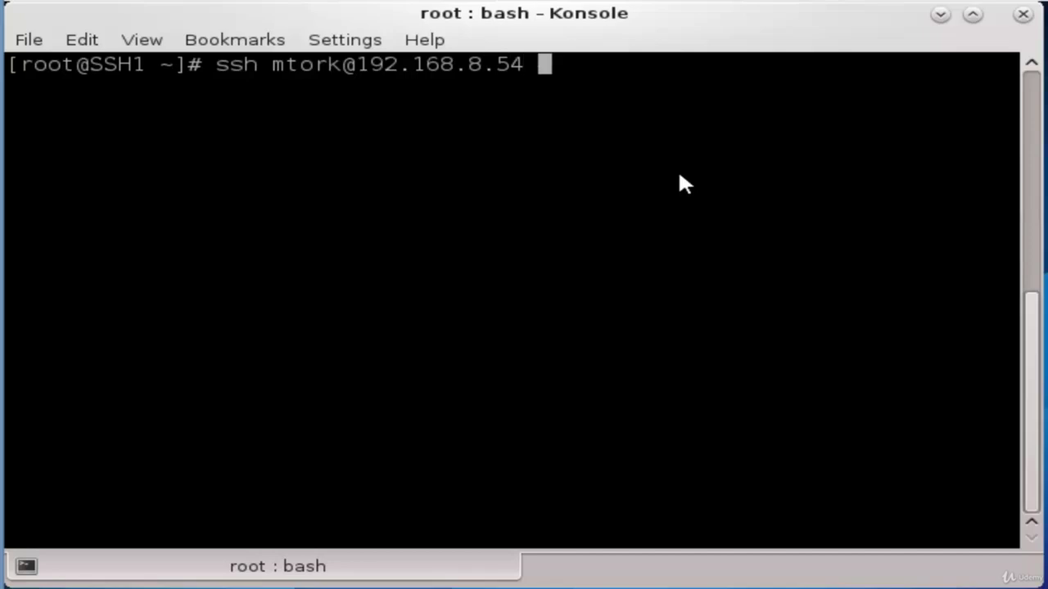
{"action": "type", "text": " \""}
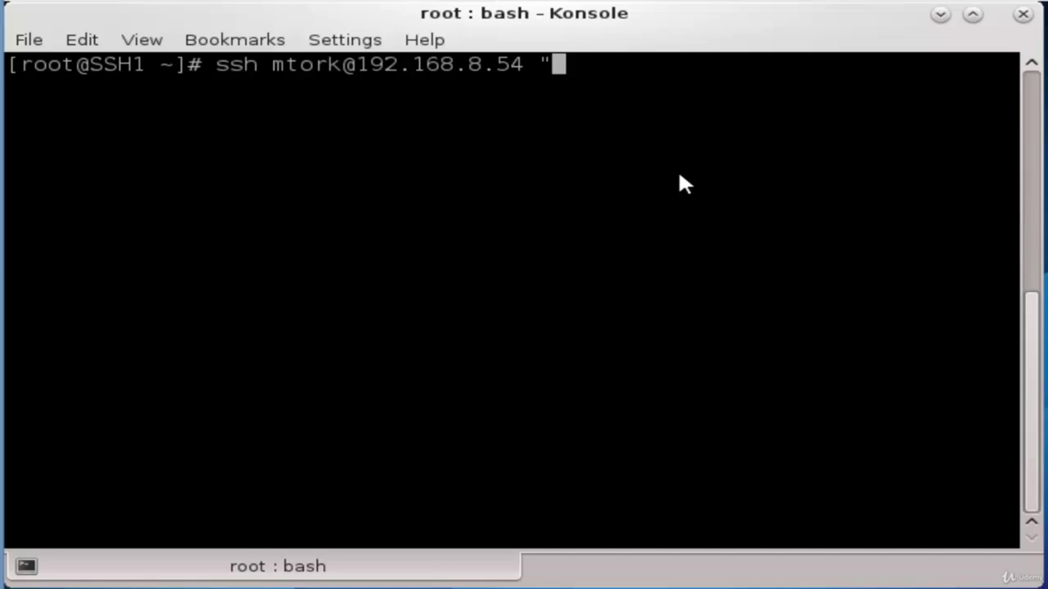
{"action": "type", "text": "tou"}
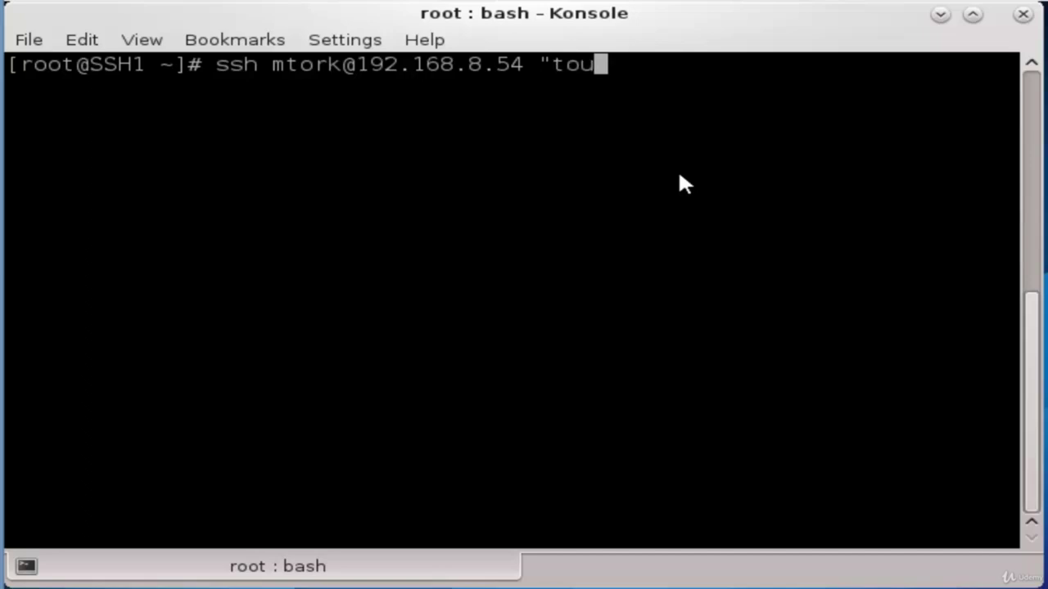
{"action": "type", "text": "ch /"}
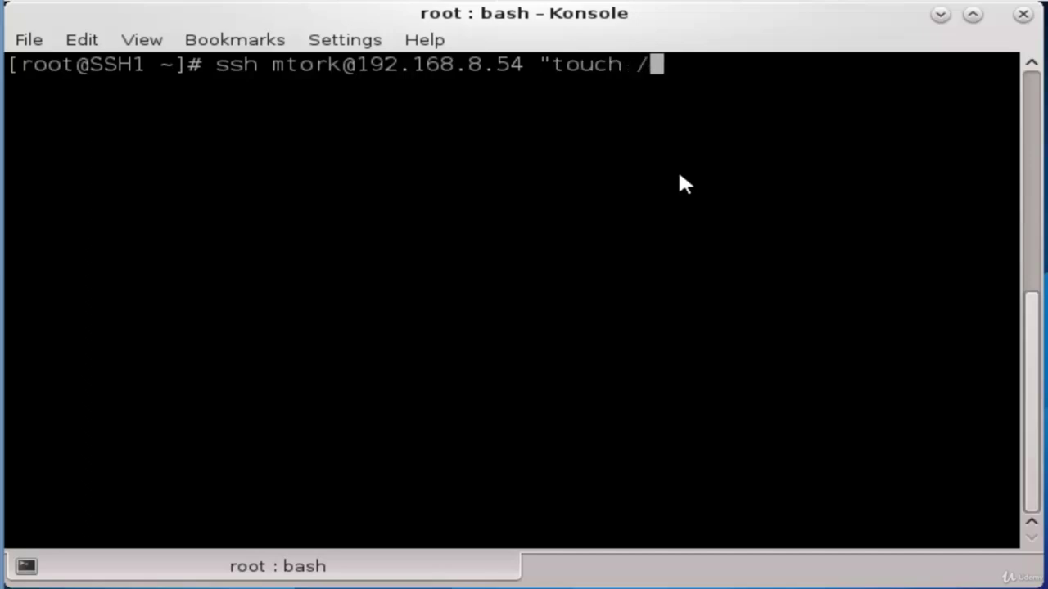
{"action": "type", "text": "tmp/19"}
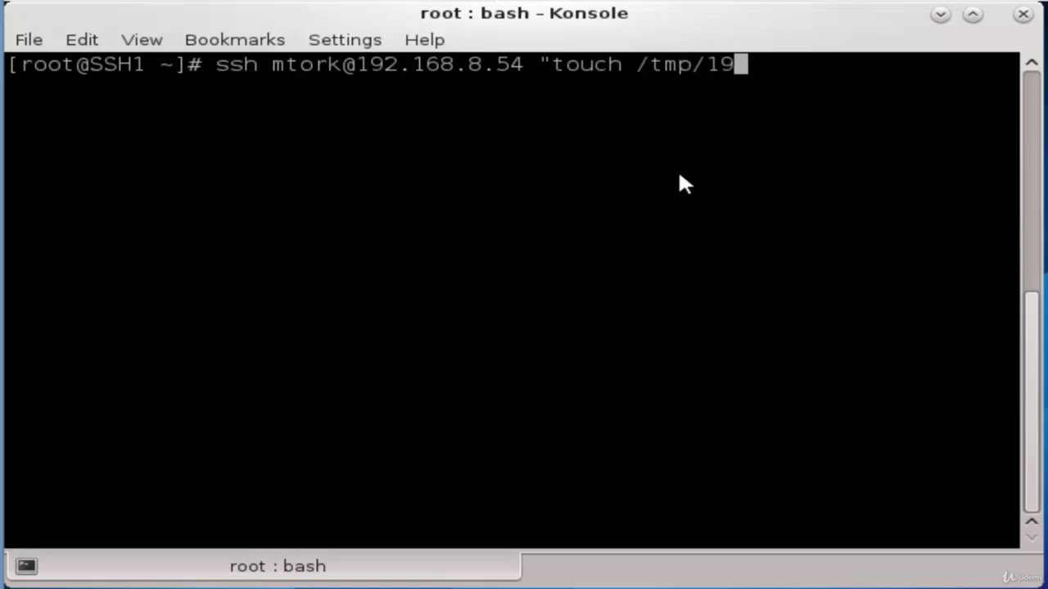
{"action": "type", "text": "Jul.txt"}
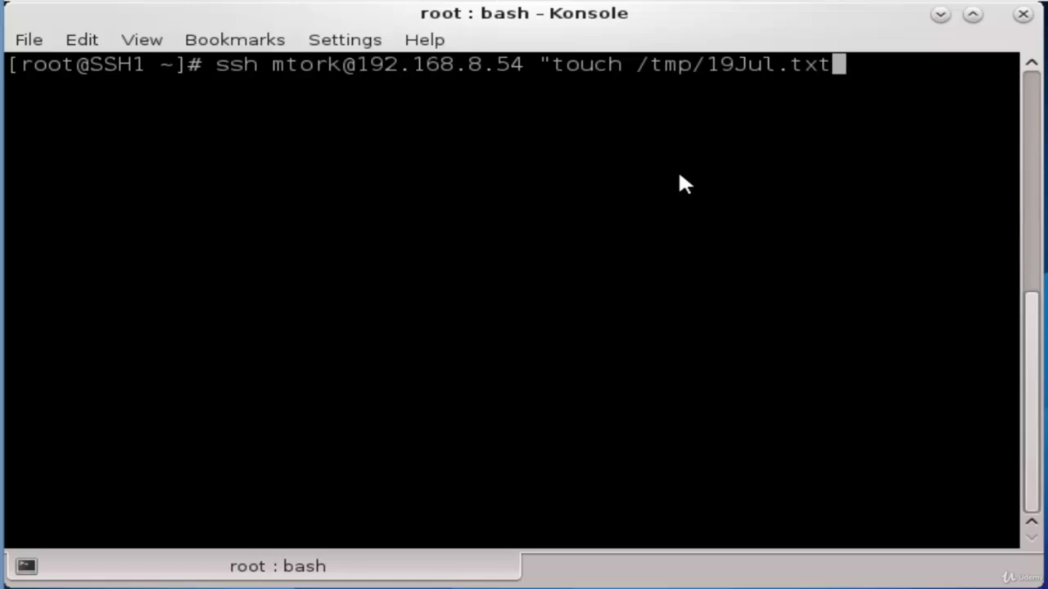
{"action": "type", "text": "\""}
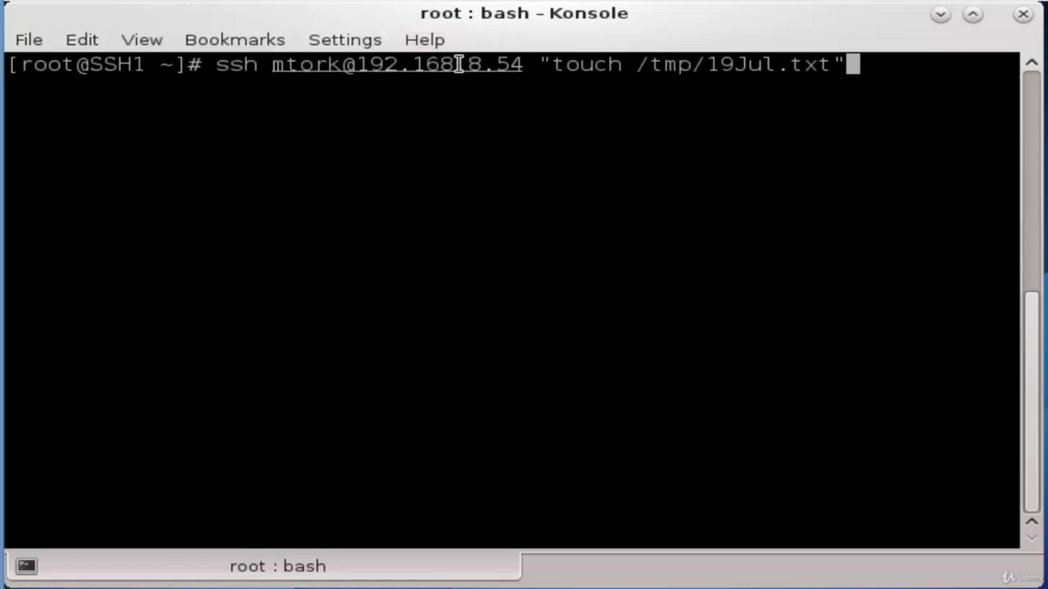
{"action": "key", "text": "Return"}
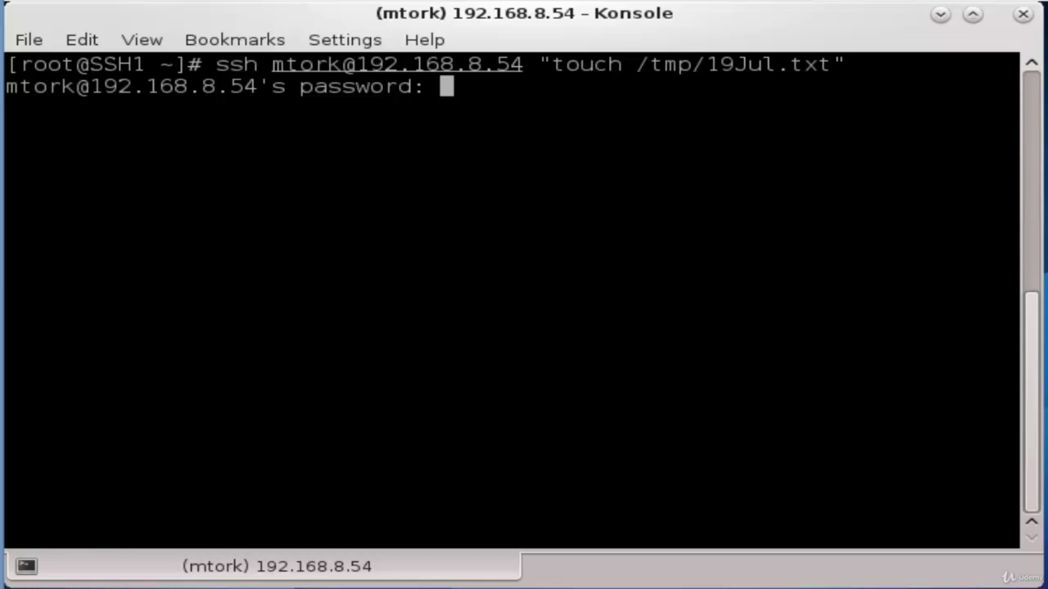
{"action": "key", "text": "Return"}
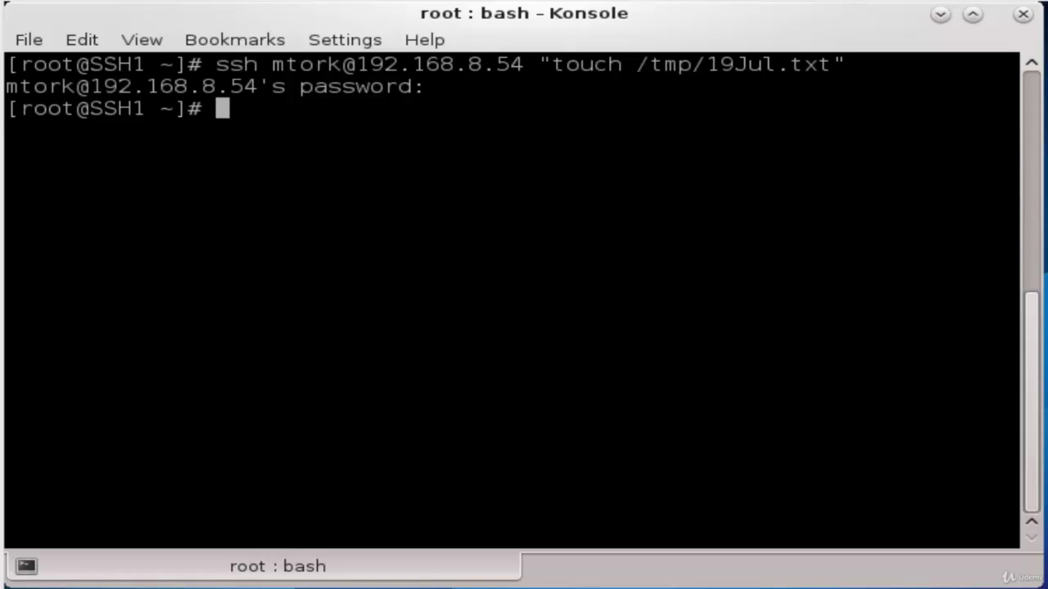
Bring the SSH2 VM console forward, change into /tmp and list it to find 19Jul.txt
{"action": "left_click_drag", "start_coordinate": [1043, 41], "coordinate": [158, 34]}
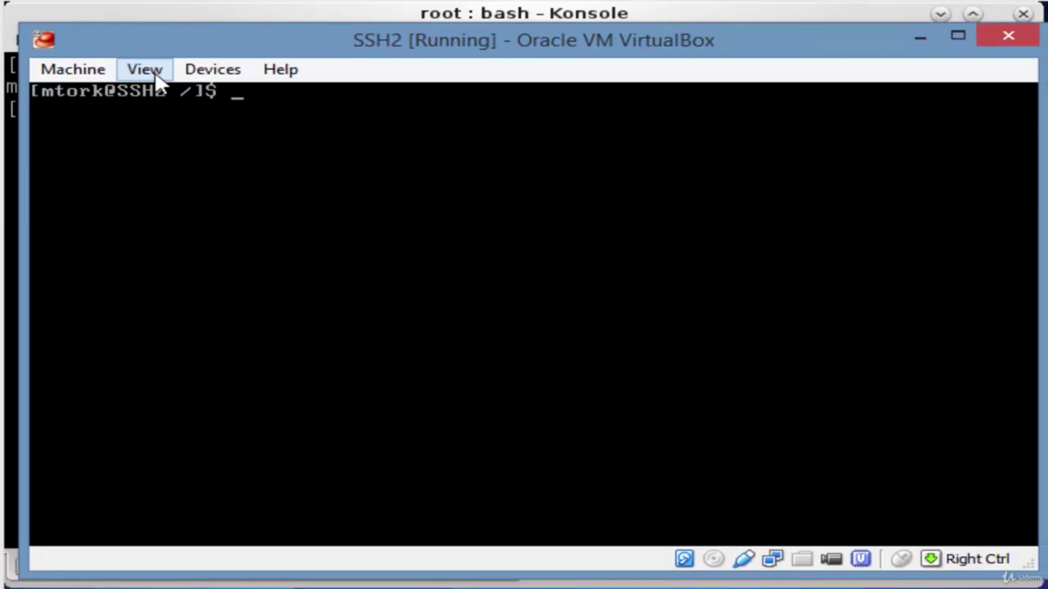
{"action": "type", "text": "cd /tmp"}
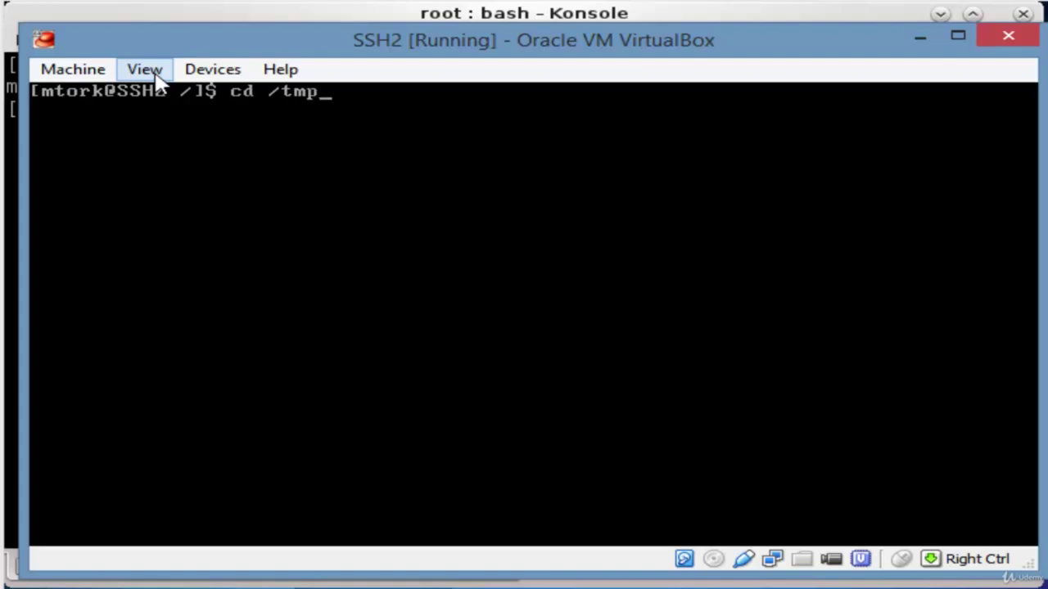
{"action": "key", "text": "Return"}
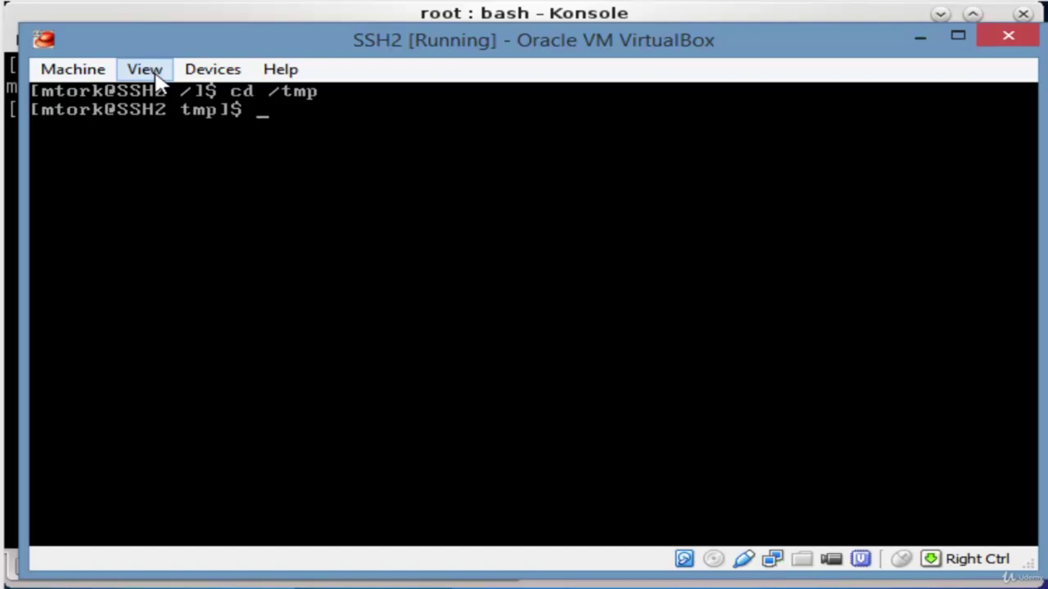
{"action": "type", "text": "ls"}
{"action": "key", "text": "Return"}
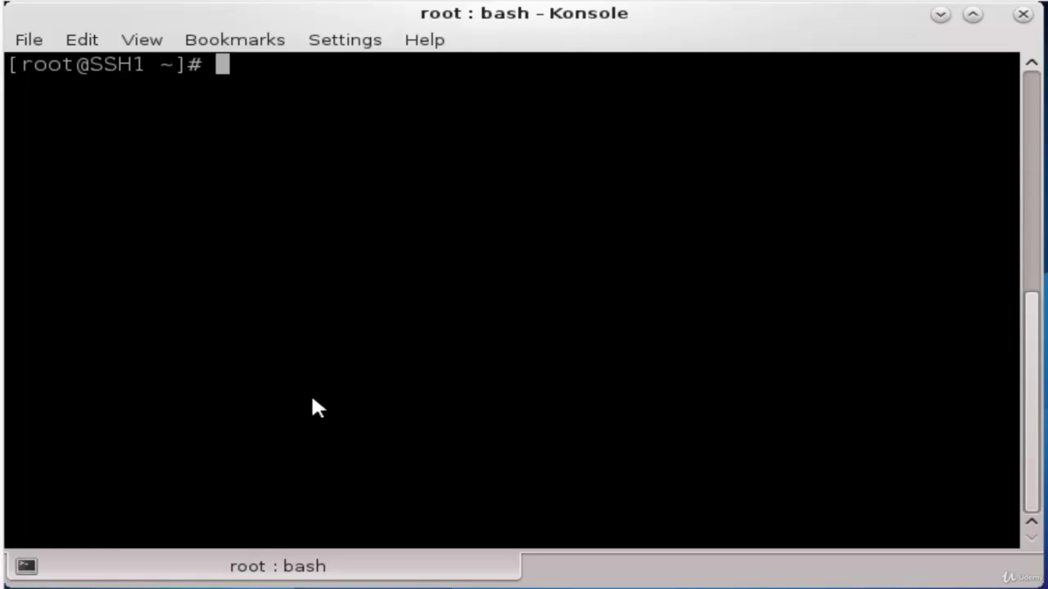
{"action": "type", "text": "scp"}
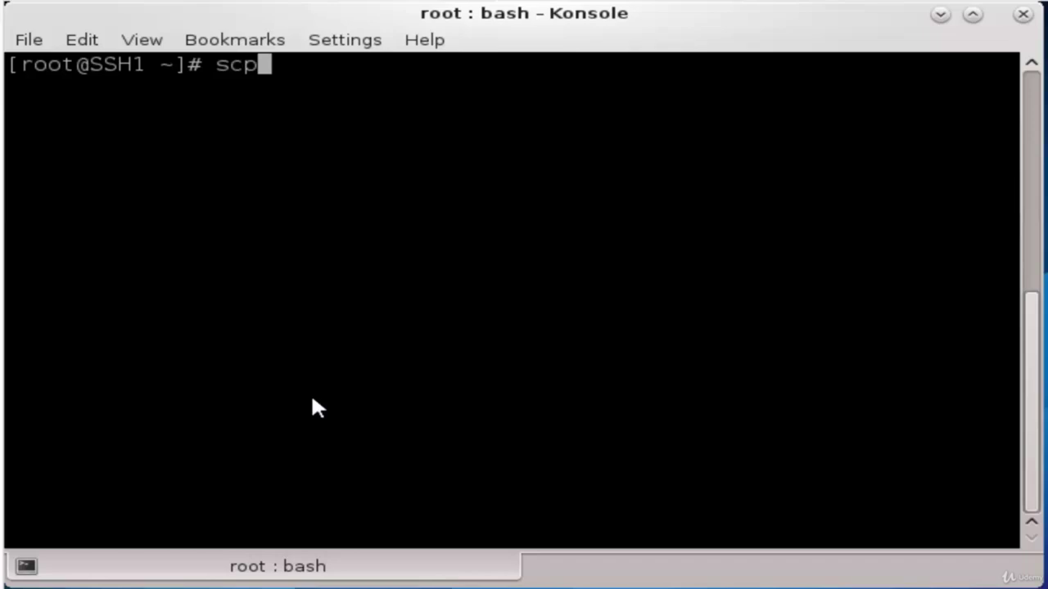
{"action": "type", "text": "cp"}
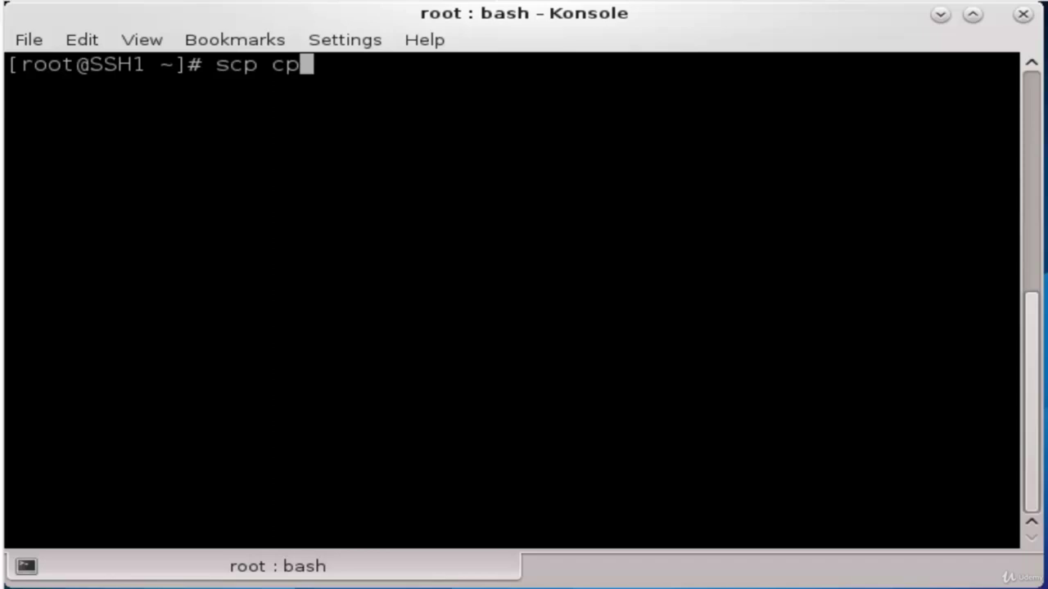
{"action": "key", "text": "BackSpace"}
{"action": "key", "text": "BackSpace"}
{"action": "key", "text": "BackSpace"}
{"action": "key", "text": "BackSpace"}
{"action": "key", "text": "BackSpace"}
{"action": "key", "text": "BackSpace"}
Create the 1G sparse file1.txt from /dev/zero with dd using bs=1 count=0 seek=1G
{"action": "type", "text": "dd"}
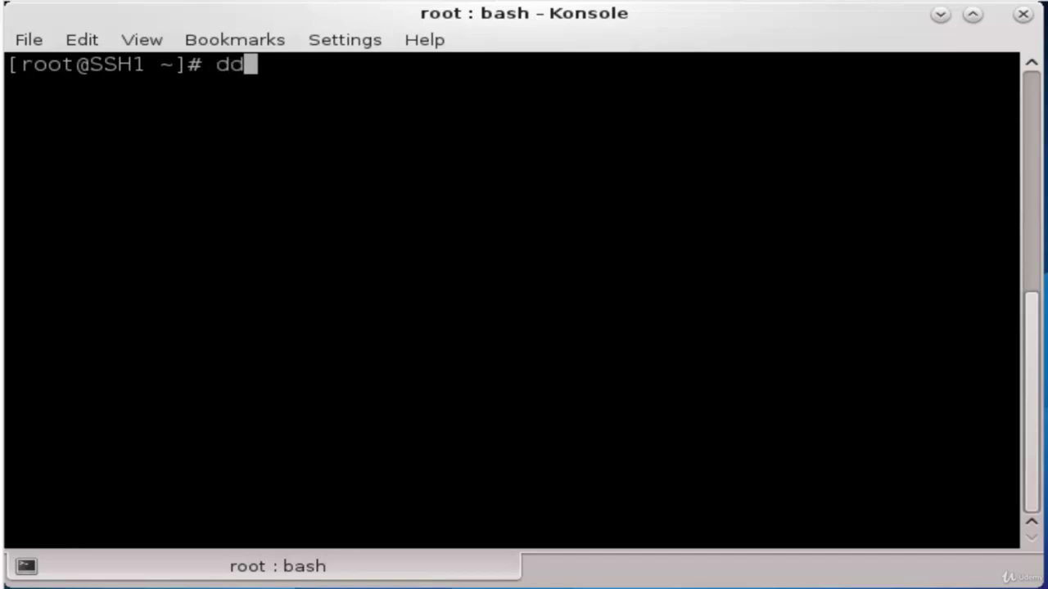
{"action": "type", "text": " if"}
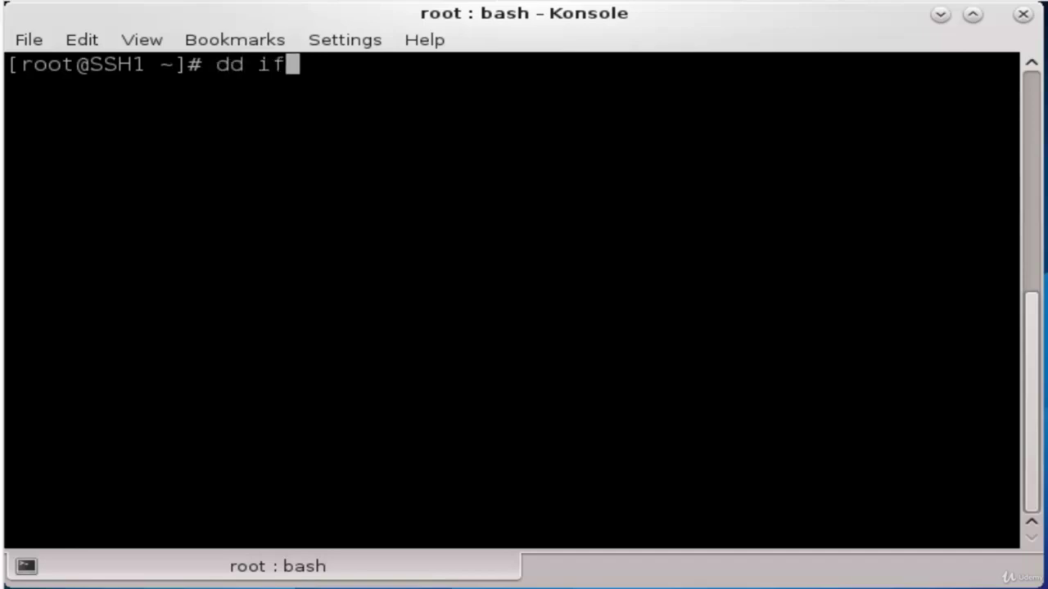
{"action": "type", "text": "=/d"}
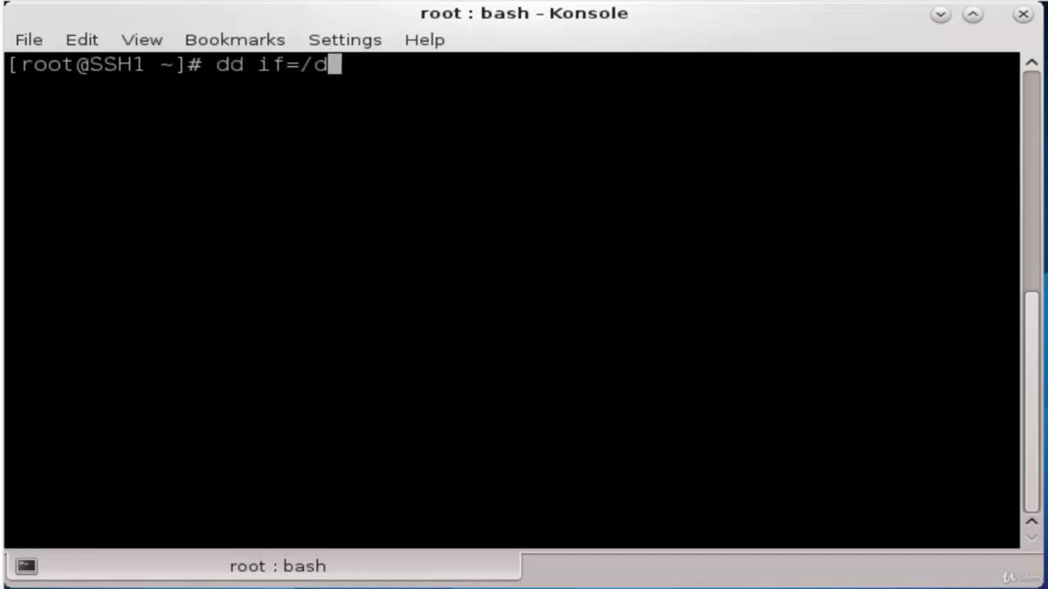
{"action": "type", "text": "ev/zero"}
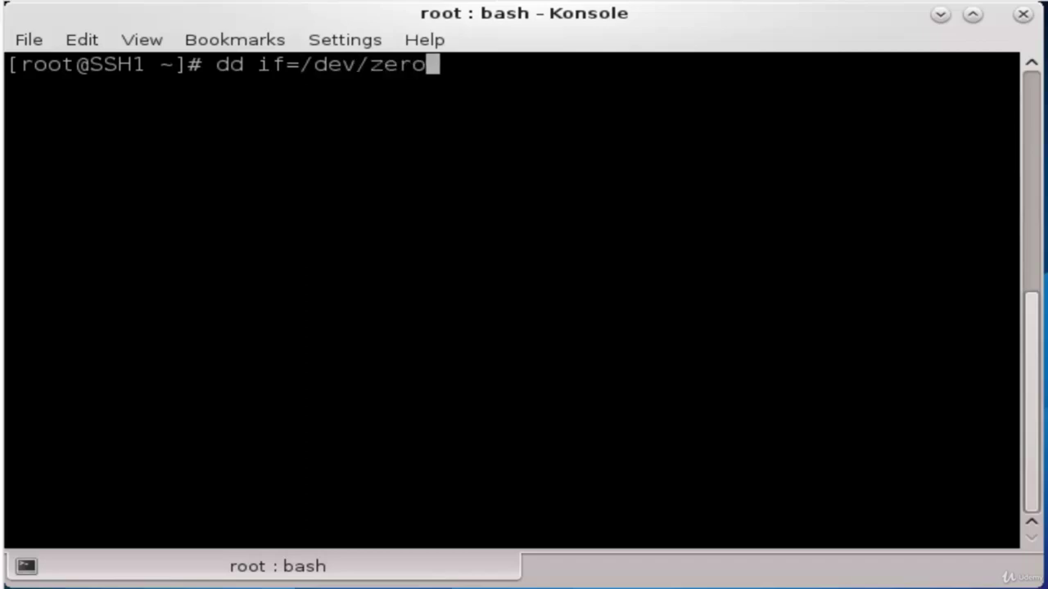
{"action": "type", "text": " of="}
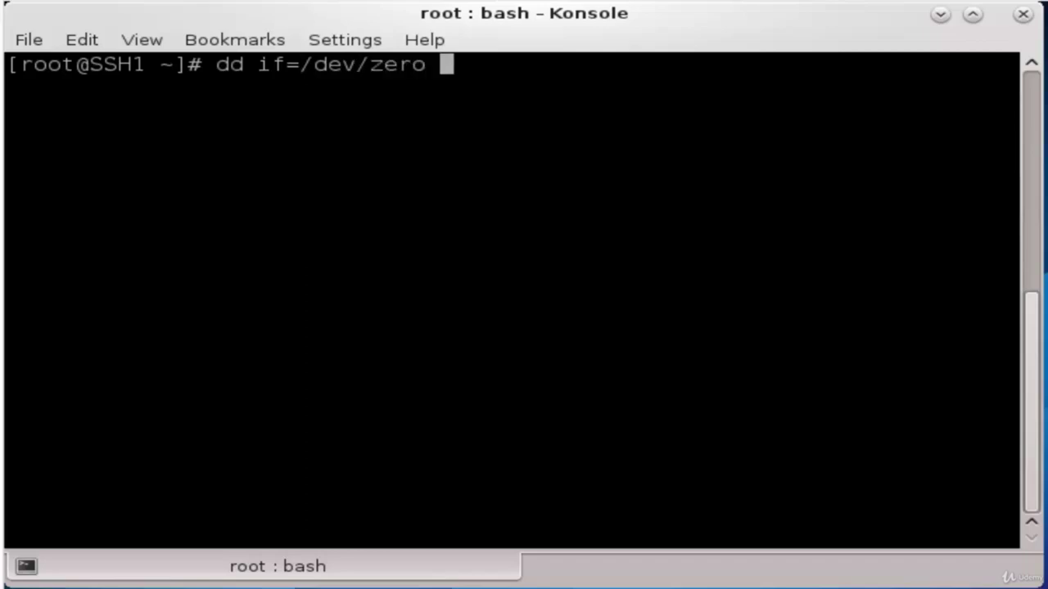
{"action": "type", "text": "file.txt"}
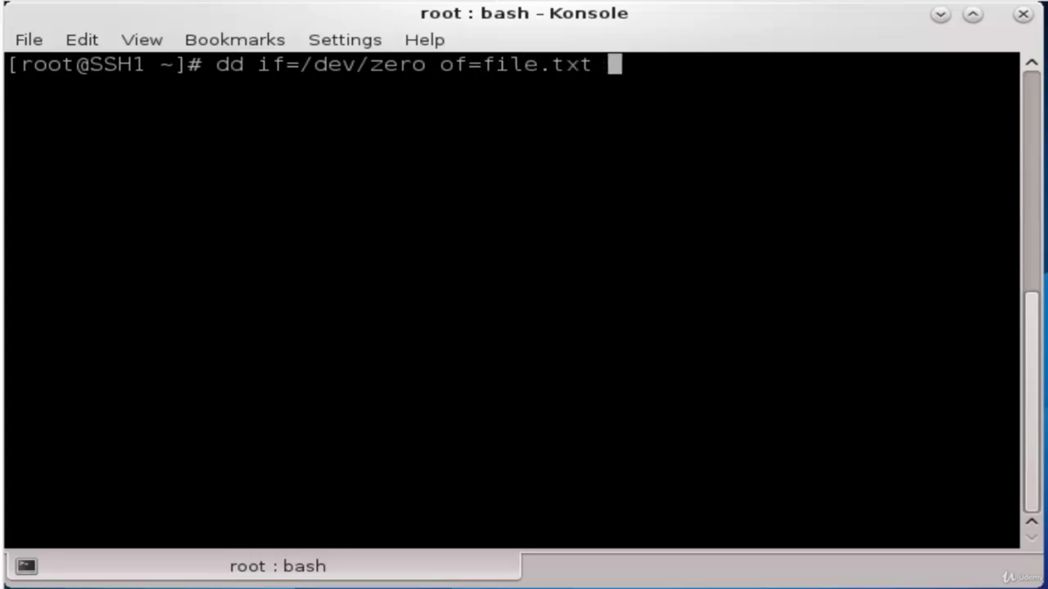
{"action": "type", "text": " bs=1 count"}
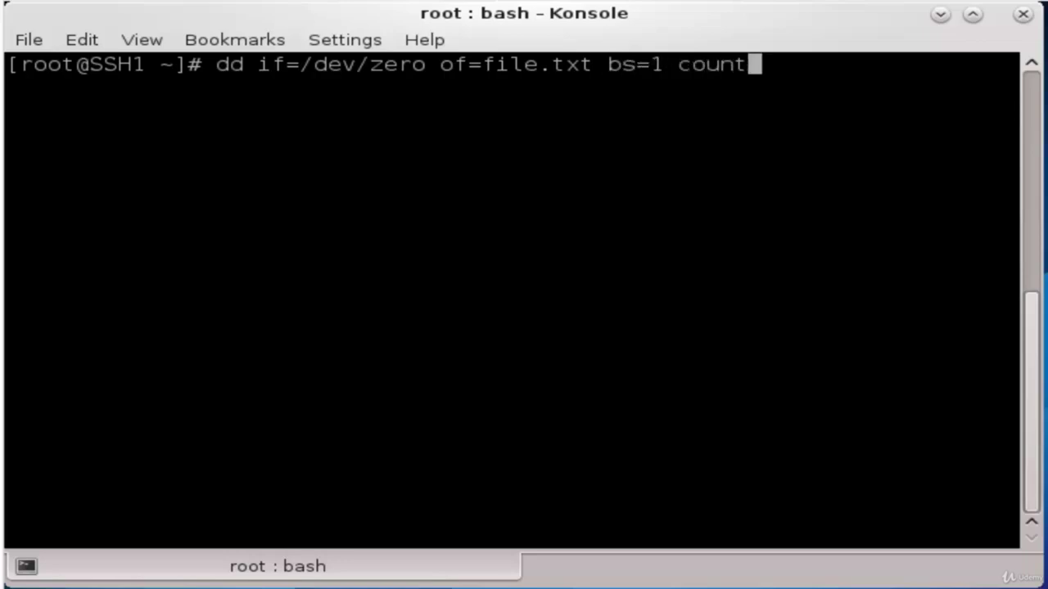
{"action": "type", "text": "=0 "}
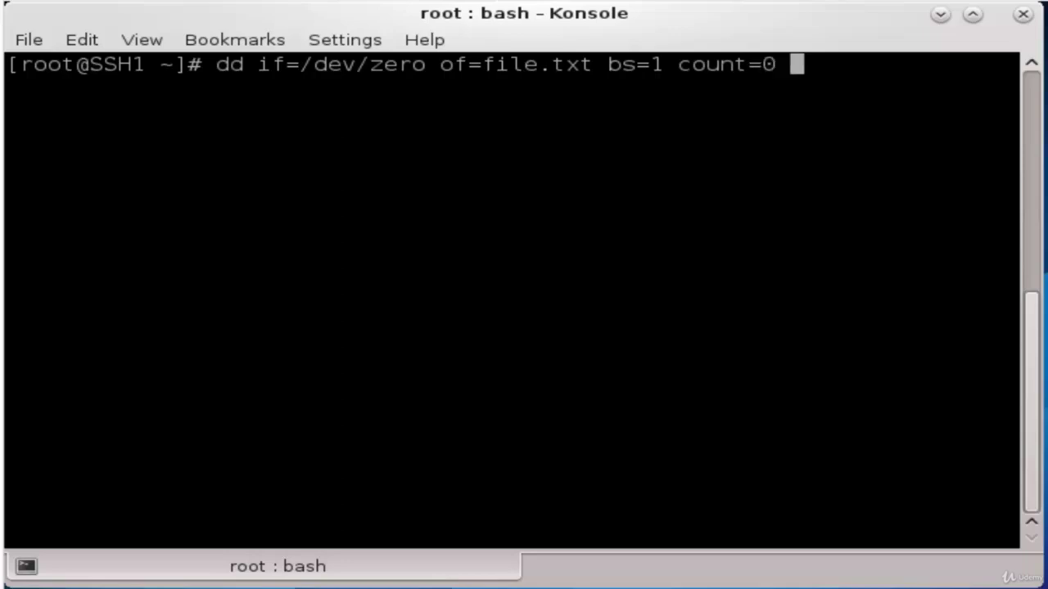
{"action": "type", "text": "seek"}
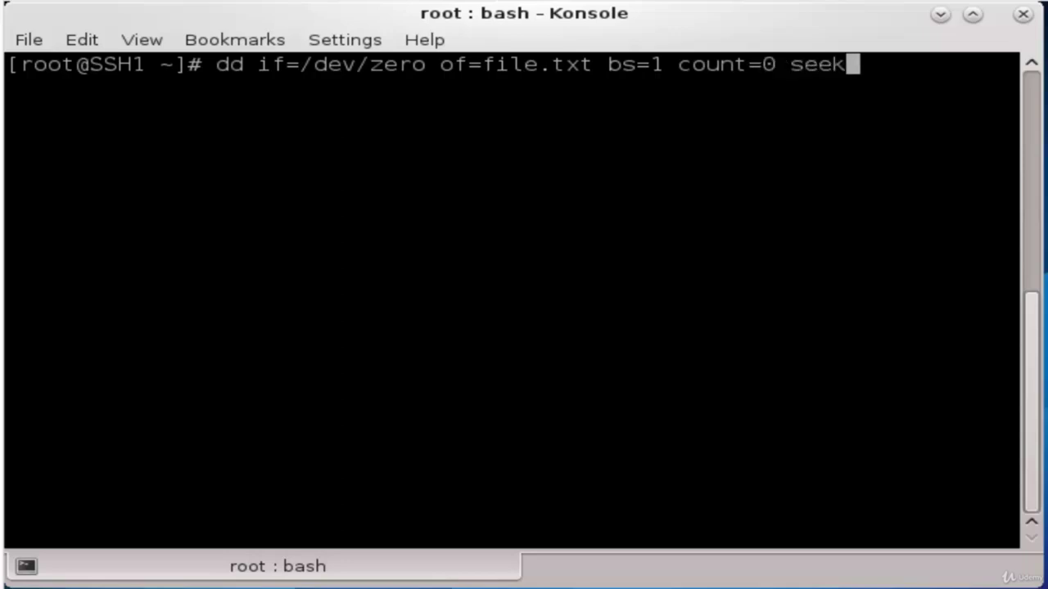
{"action": "type", "text": "=1G"}
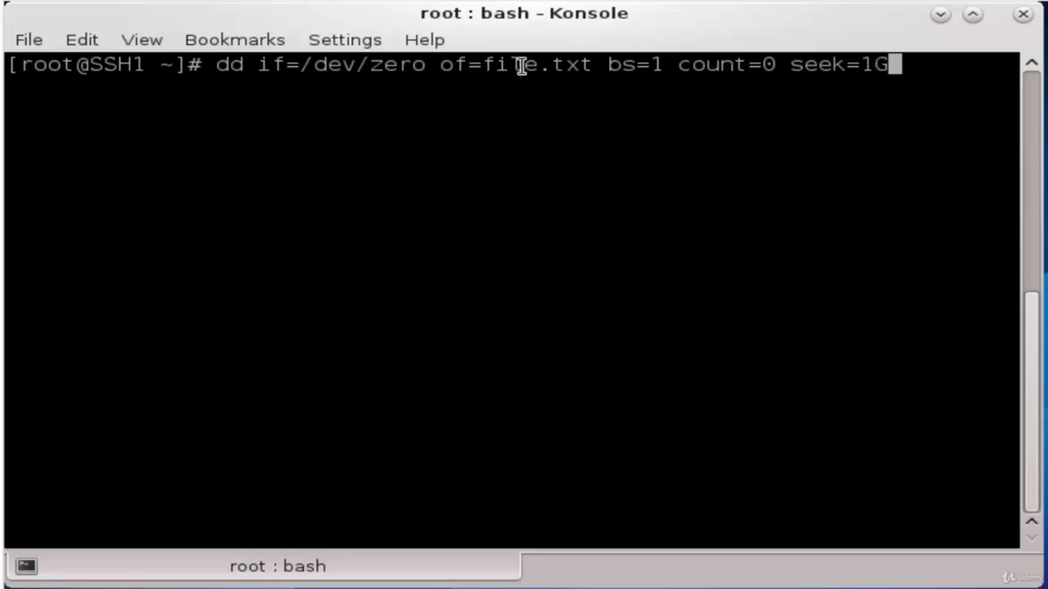
{"action": "key", "text": "Left"}
{"action": "key", "text": "Left"}
{"action": "key", "text": "Left"}
{"action": "key", "text": "Left"}
{"action": "key", "text": "Left"}
{"action": "key", "text": "Left"}
{"action": "key", "text": "Left"}
{"action": "key", "text": "Left"}
{"action": "key", "text": "Left"}
{"action": "key", "text": "Left"}
{"action": "key", "text": "Left"}
{"action": "key", "text": "Left"}
{"action": "key", "text": "Left"}
{"action": "key", "text": "Left"}
{"action": "key", "text": "Left"}
{"action": "key", "text": "Left"}
{"action": "key", "text": "Left"}
{"action": "key", "text": "Left"}
{"action": "key", "text": "Left"}
{"action": "key", "text": "Left"}
{"action": "key", "text": "Left"}
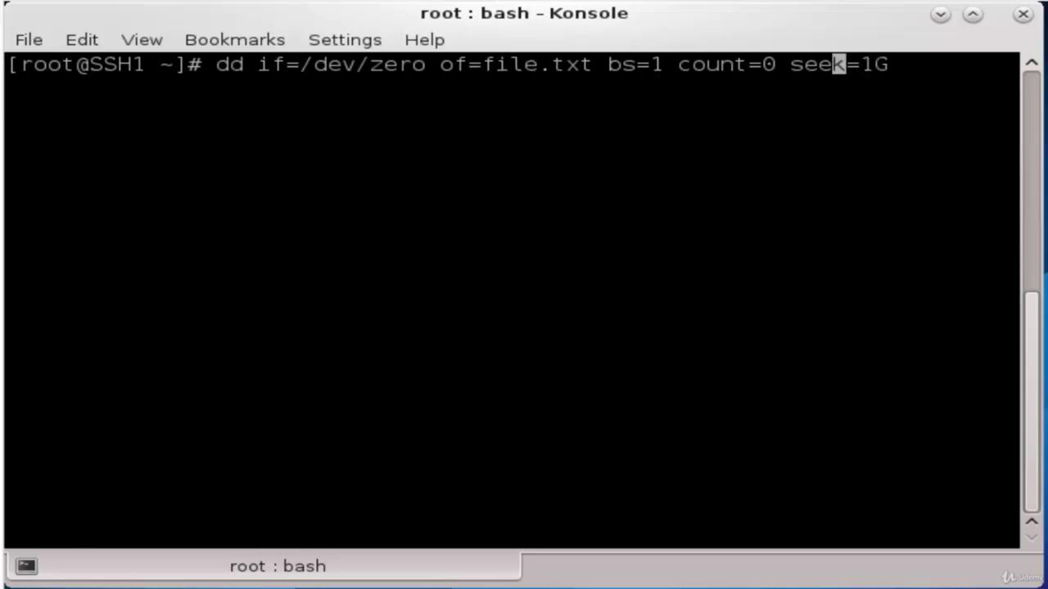
{"action": "key", "text": "Left"}
{"action": "key", "text": "Left"}
{"action": "key", "text": "Left"}
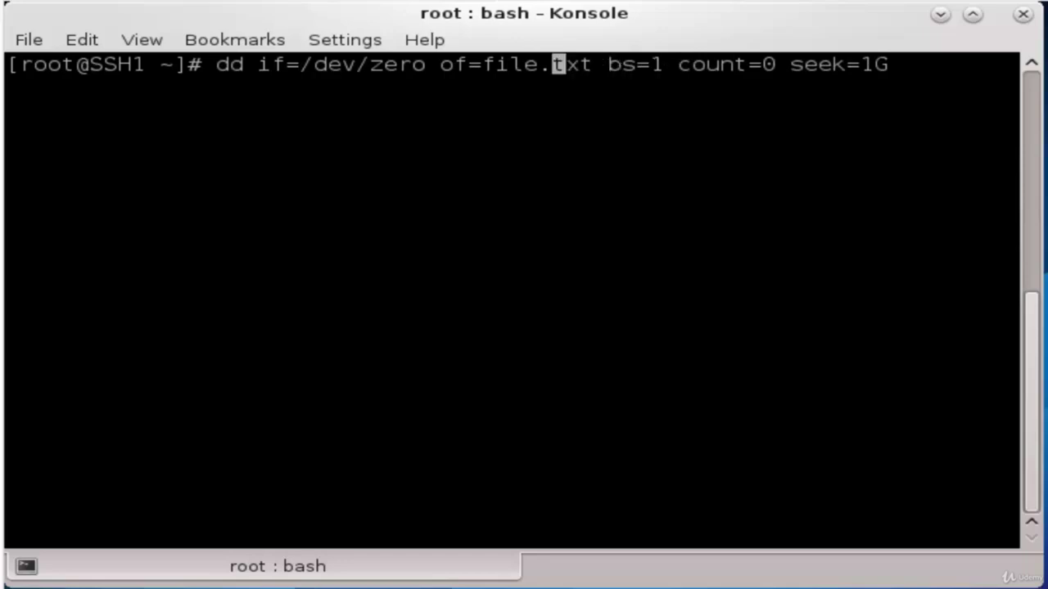
{"action": "type", "text": "1"}
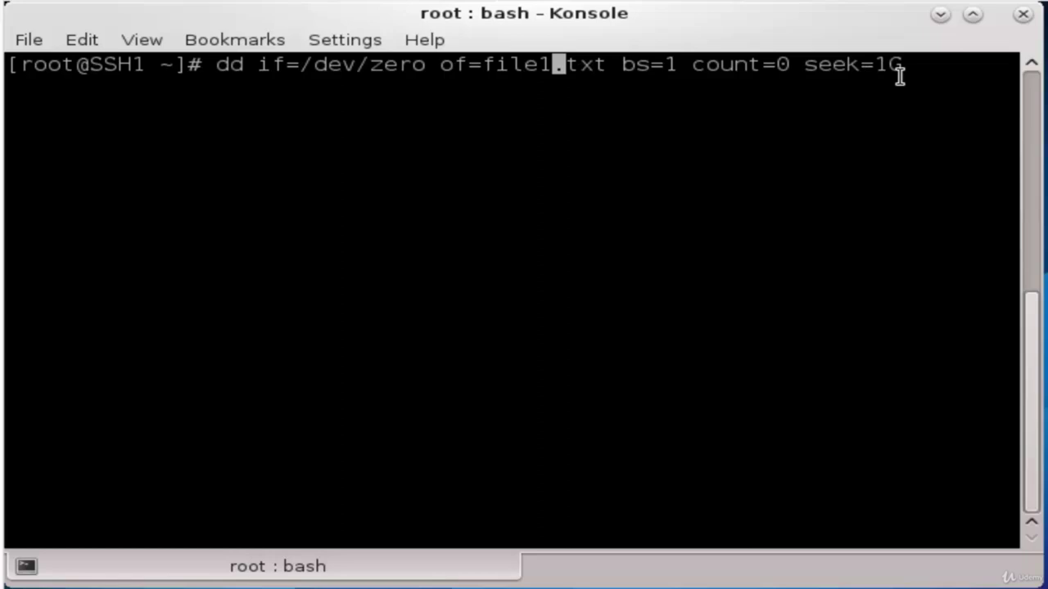
{"action": "key", "text": "Return"}
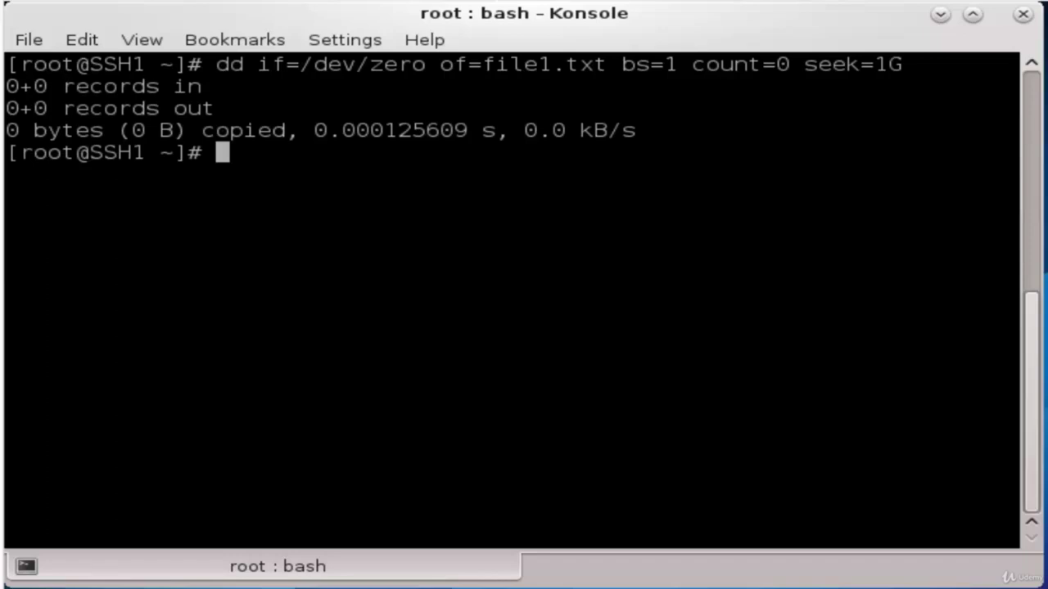
{"action": "type", "text": "ls -lh"}
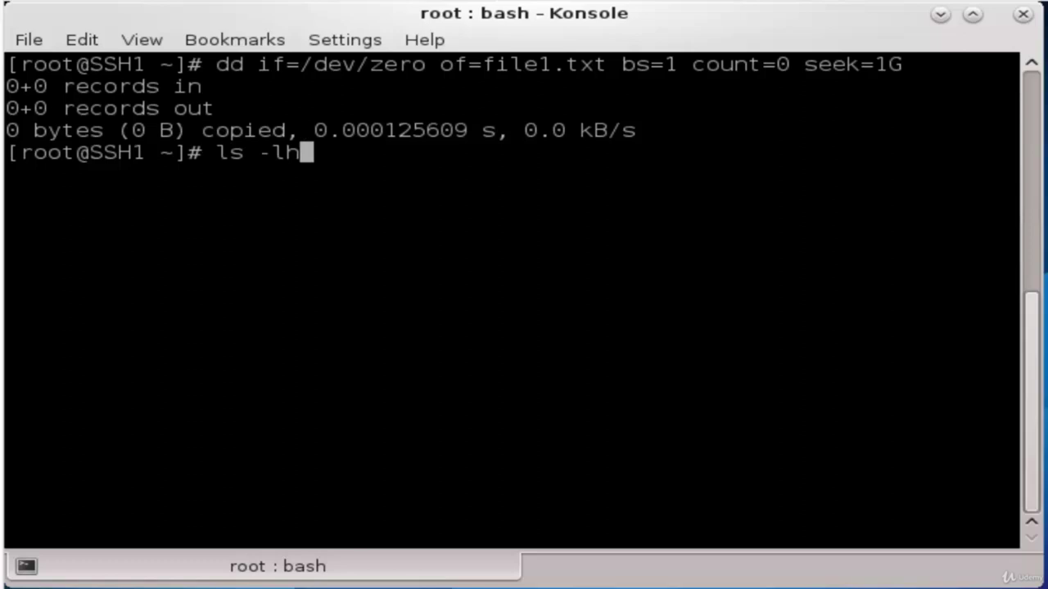
Run ls -lh to check that file1.txt is listed at 1.0G
{"action": "key", "text": "Return"}
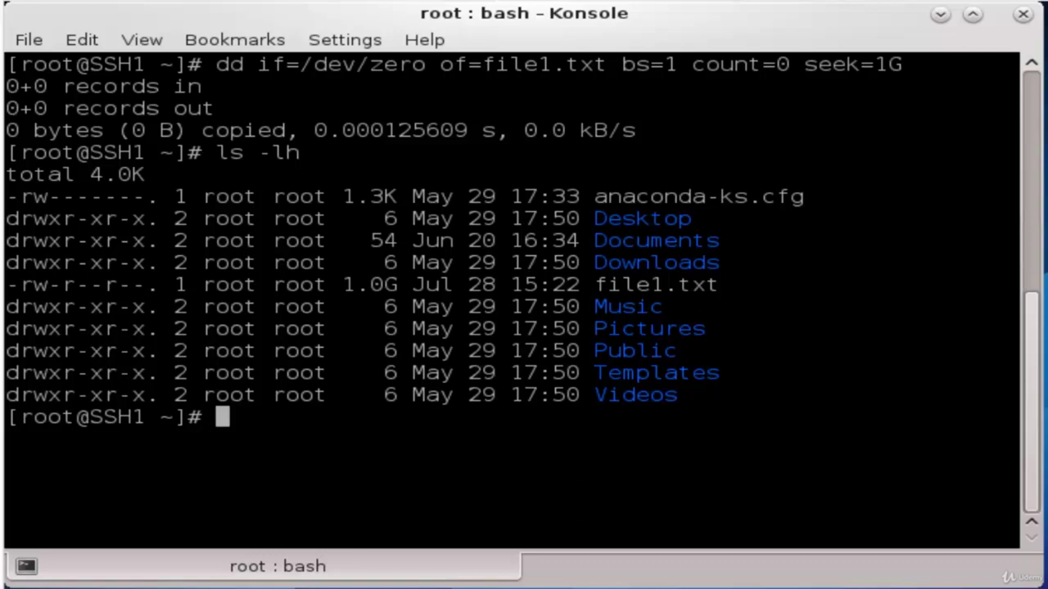
Copy file1.txt with scp to the remote user's home folder on 192.168.8.54, entering the account password
{"action": "type", "text": "scp "}
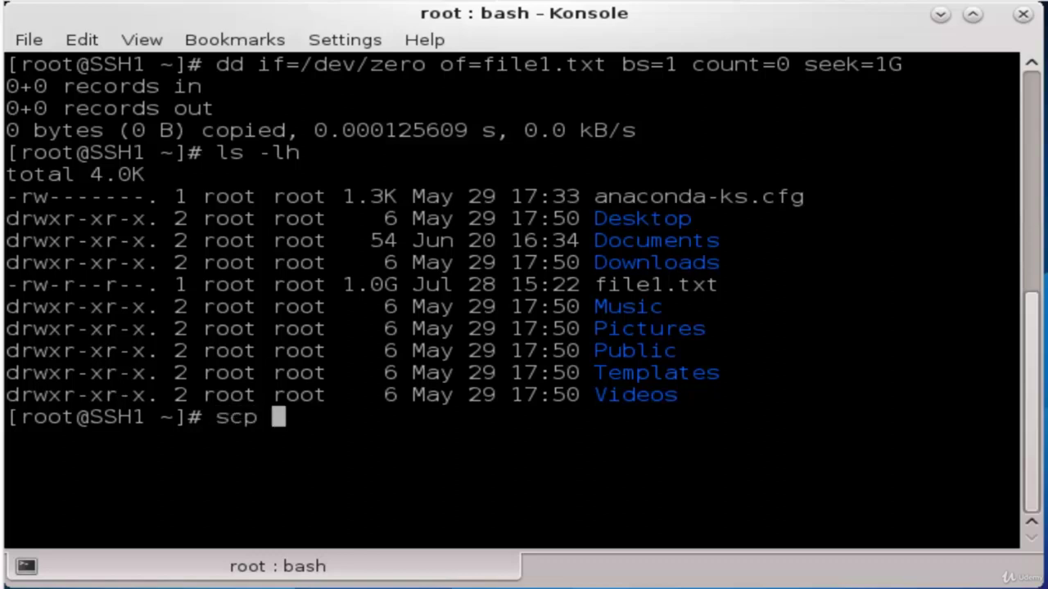
{"action": "type", "text": "file1"}
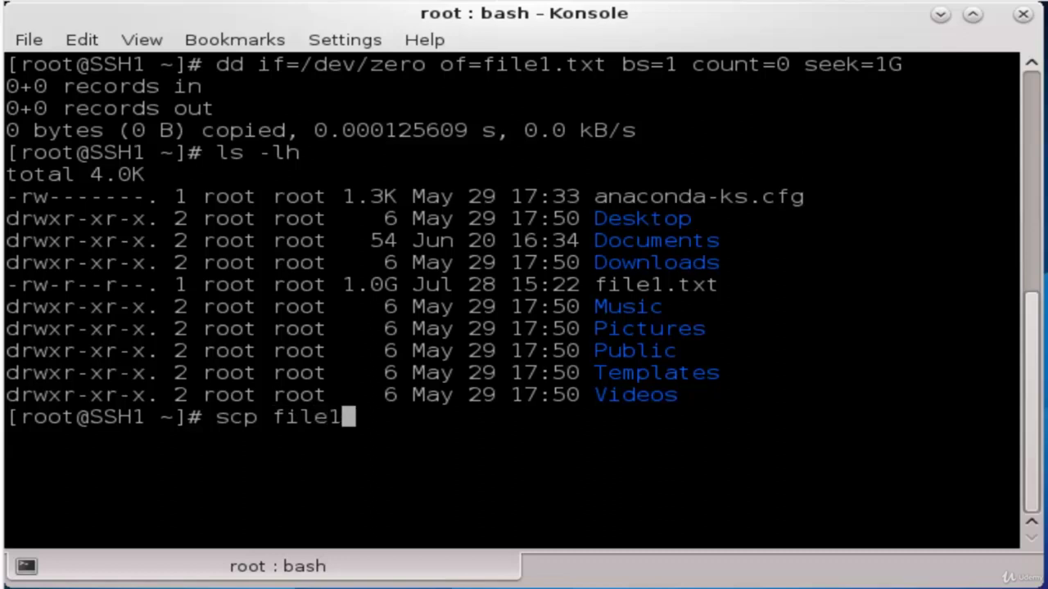
{"action": "type", "text": ".txt "}
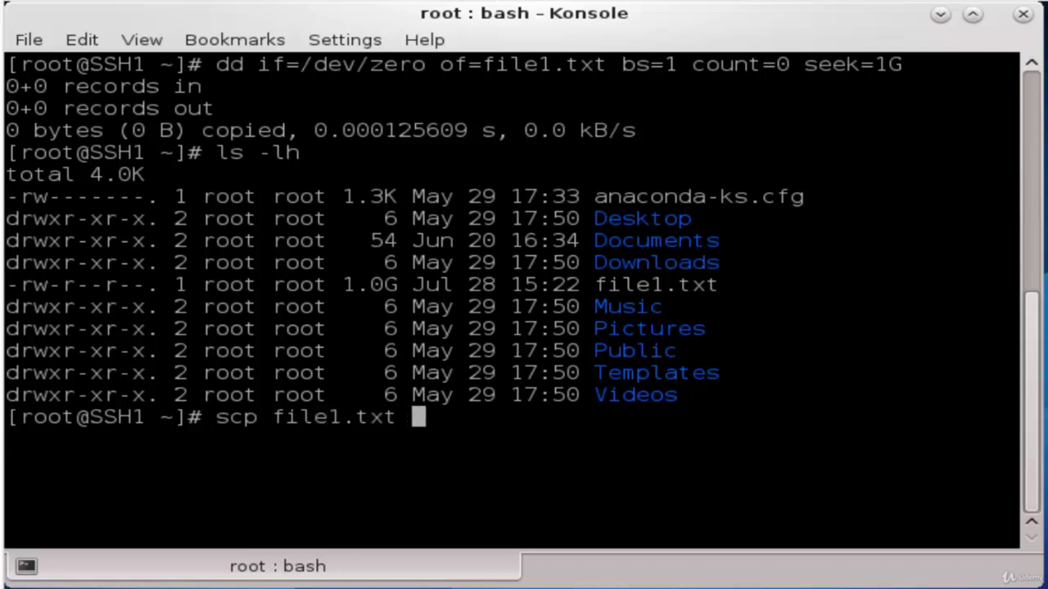
{"action": "type", "text": "mtork@"}
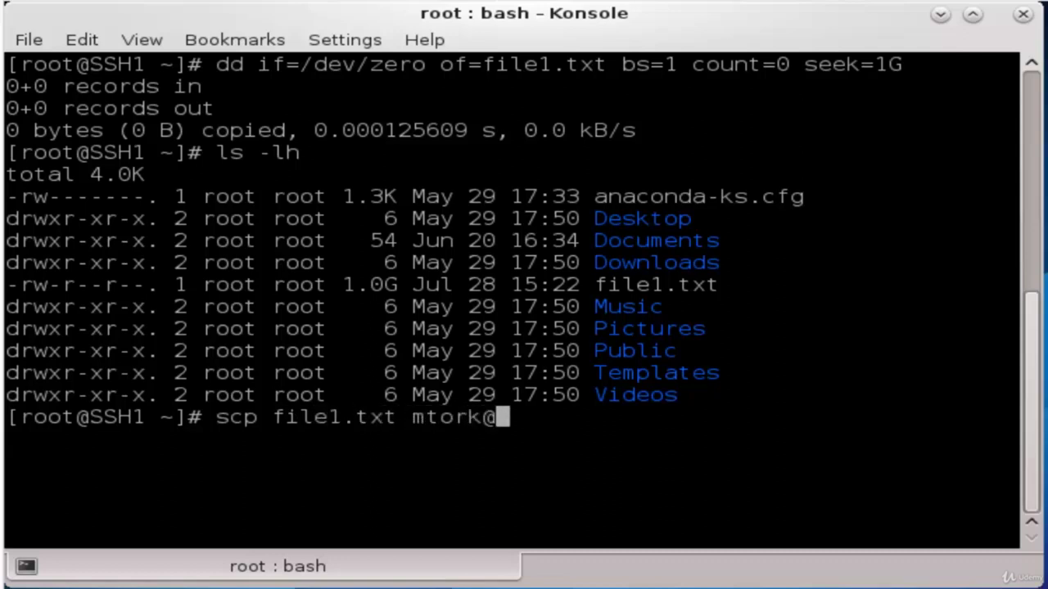
{"action": "type", "text": "192.168.8.54"}
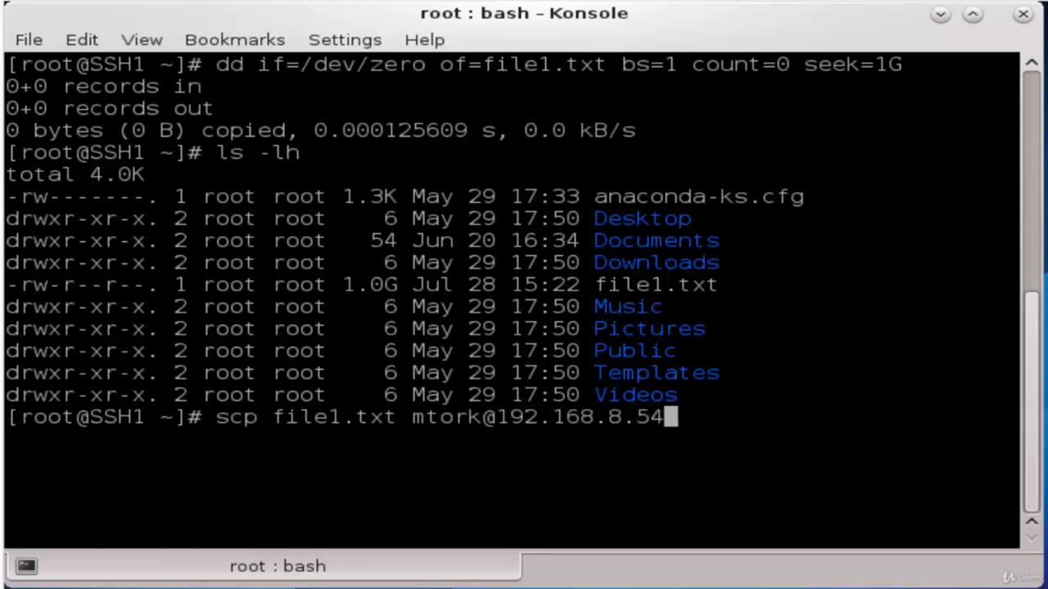
{"action": "type", "text": ":/home/mtork"}
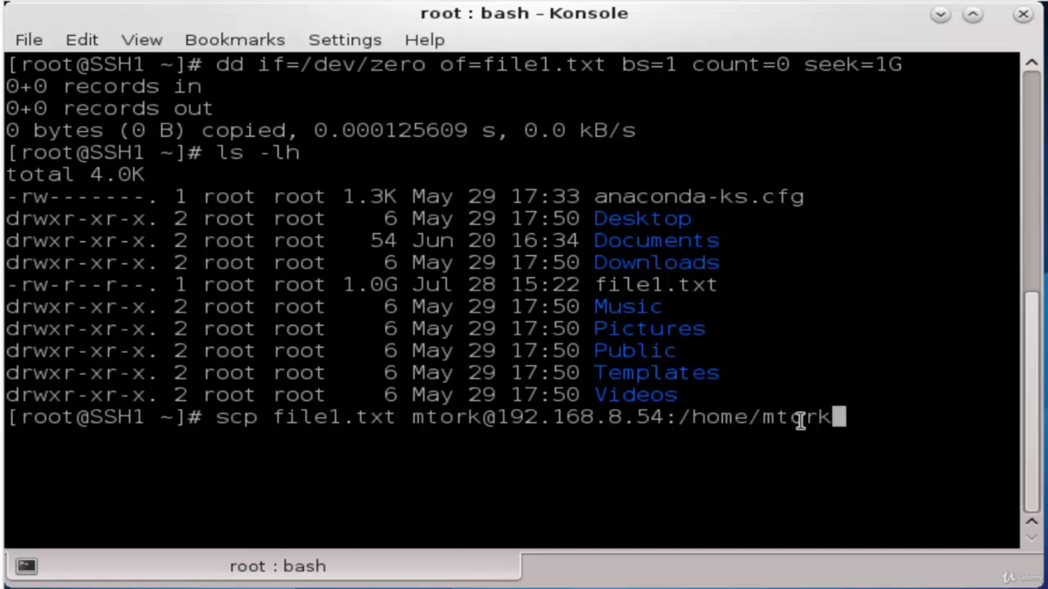
{"action": "key", "text": "Home"}
{"action": "key", "text": "Right"}
{"action": "key", "text": "Right"}
{"action": "key", "text": "Right"}
{"action": "key", "text": "Right"}
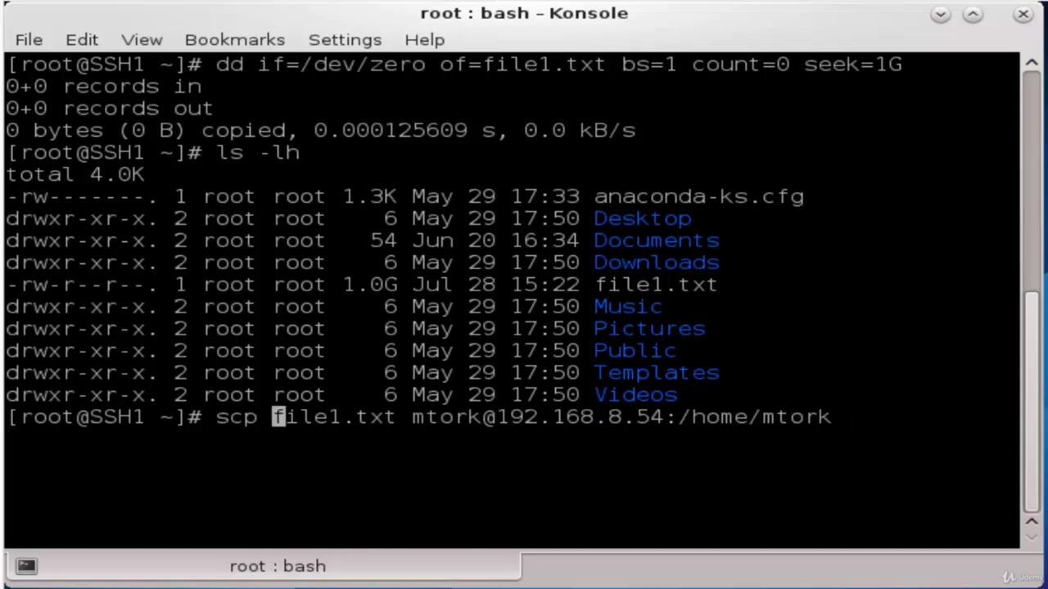
{"action": "key", "text": "Return"}
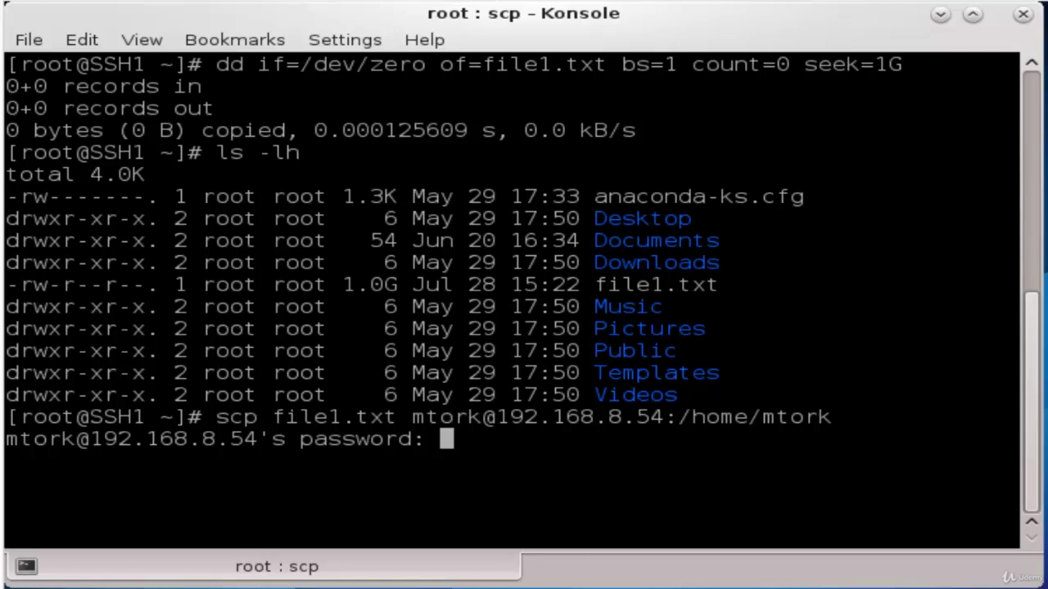
{"action": "key", "text": "Return"}
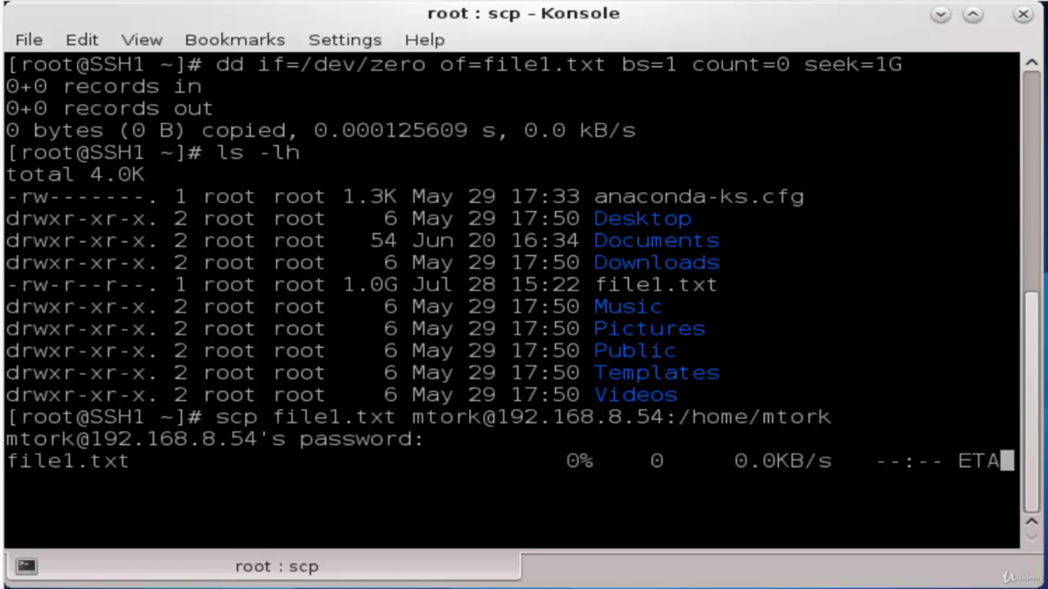
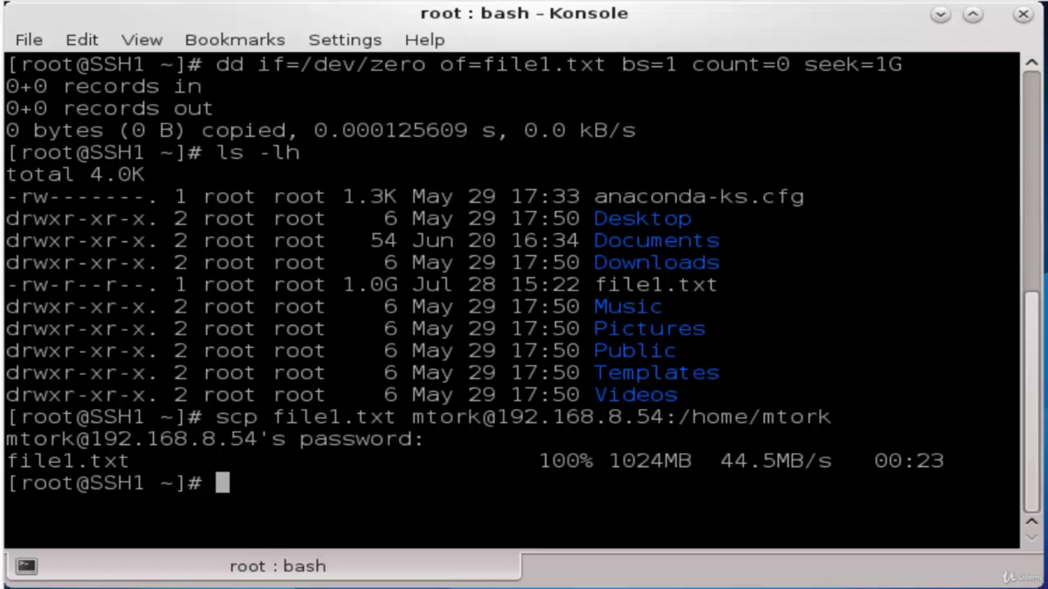
Create the 1G file2.txt with dd by editing the recalled file1.txt command
{"action": "key", "text": "Up"}
{"action": "key", "text": "Up"}
{"action": "key", "text": "Up"}
{"action": "key", "text": "Up"}
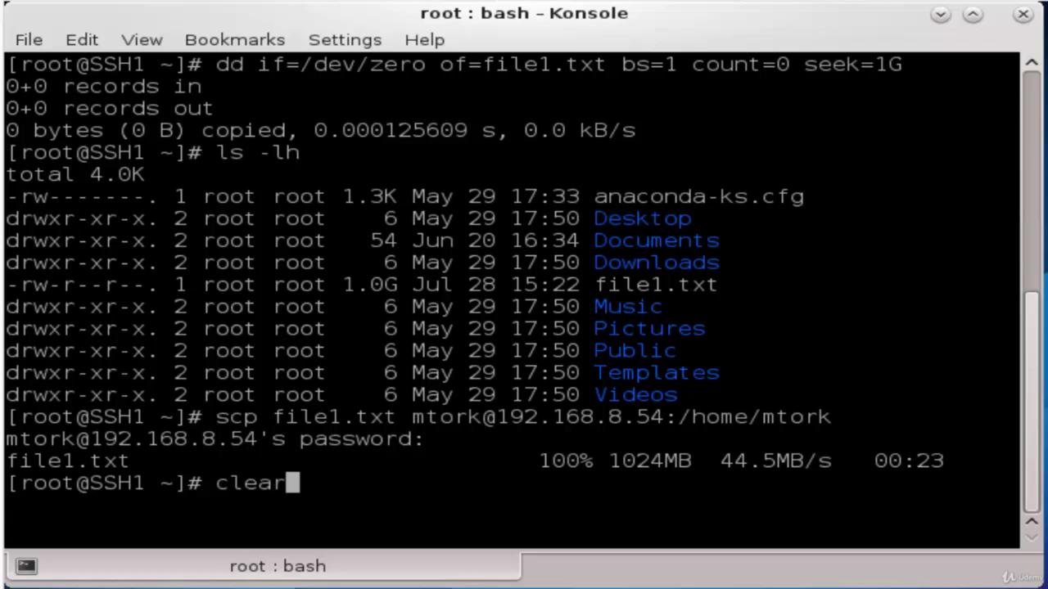
{"action": "key", "text": "Left"}
{"action": "key", "text": "Left"}
{"action": "key", "text": "Left"}
{"action": "key", "text": "Left"}
{"action": "key", "text": "Left"}
{"action": "key", "text": "Left"}
{"action": "key", "text": "Left"}
{"action": "key", "text": "Left"}
{"action": "key", "text": "Left"}
{"action": "key", "text": "Left"}
{"action": "key", "text": "Left"}
{"action": "key", "text": "Left"}
{"action": "key", "text": "Left"}
{"action": "key", "text": "Left"}
{"action": "key", "text": "Left"}
{"action": "key", "text": "Left"}
{"action": "key", "text": "Left"}
{"action": "key", "text": "Left"}
{"action": "key", "text": "Left"}
{"action": "key", "text": "Left"}
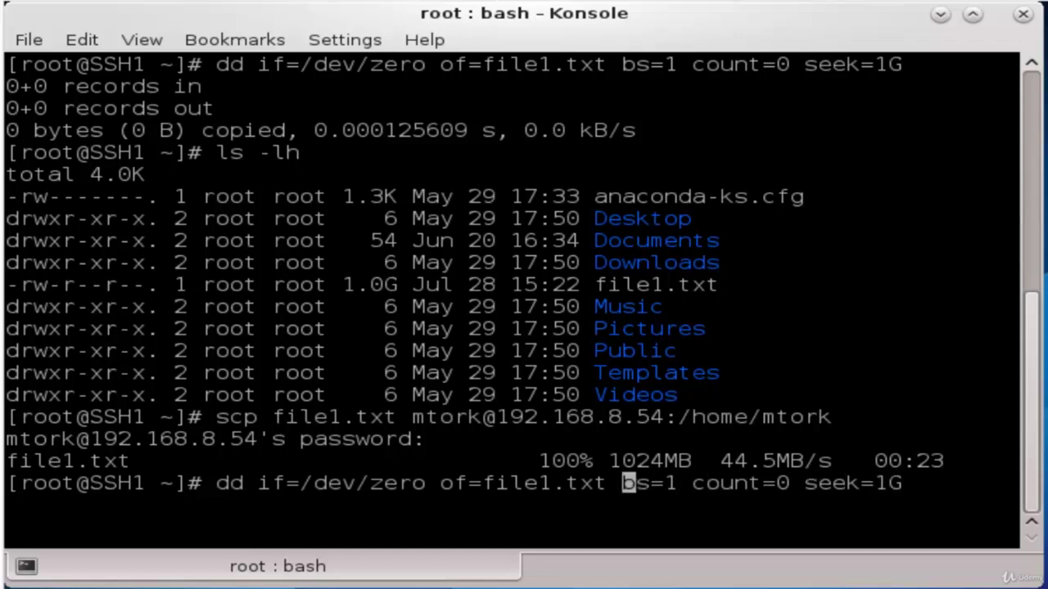
{"action": "key", "text": "Left"}
{"action": "key", "text": "Left"}
{"action": "key", "text": "Left"}
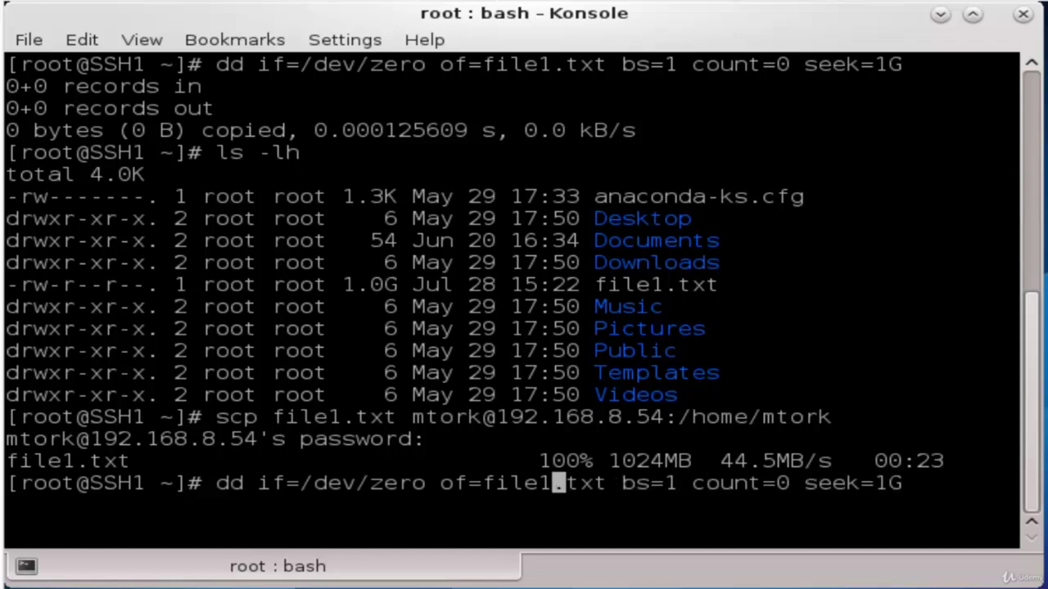
{"action": "key", "text": "BackSpace"}
{"action": "type", "text": "2"}
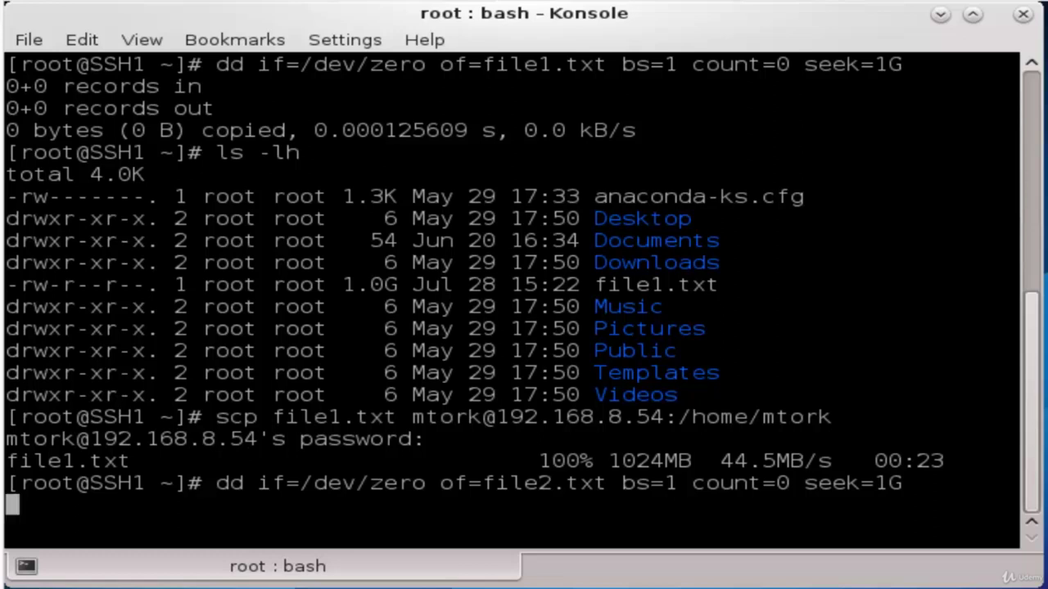
{"action": "key", "text": "Return"}
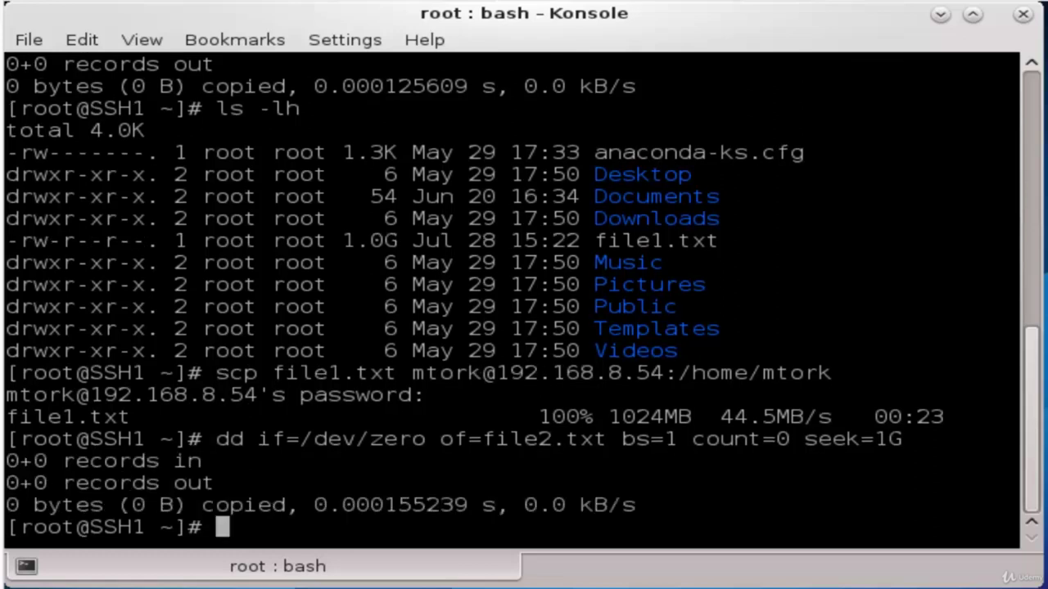
Create the 1G file3.txt the same way from the recalled file2.txt command
{"action": "key", "text": "Up"}
{"action": "key", "text": "Left"}
{"action": "key", "text": "Left"}
{"action": "key", "text": "Left"}
{"action": "key", "text": "Left"}
{"action": "key", "text": "Left"}
{"action": "key", "text": "Left"}
{"action": "key", "text": "Left"}
{"action": "key", "text": "Left"}
{"action": "key", "text": "Left"}
{"action": "key", "text": "Left"}
{"action": "key", "text": "Left"}
{"action": "key", "text": "Left"}
{"action": "key", "text": "Left"}
{"action": "key", "text": "Left"}
{"action": "key", "text": "Left"}
{"action": "key", "text": "Left"}
{"action": "key", "text": "Left"}
{"action": "key", "text": "Left"}
{"action": "key", "text": "Left"}
{"action": "key", "text": "Left"}
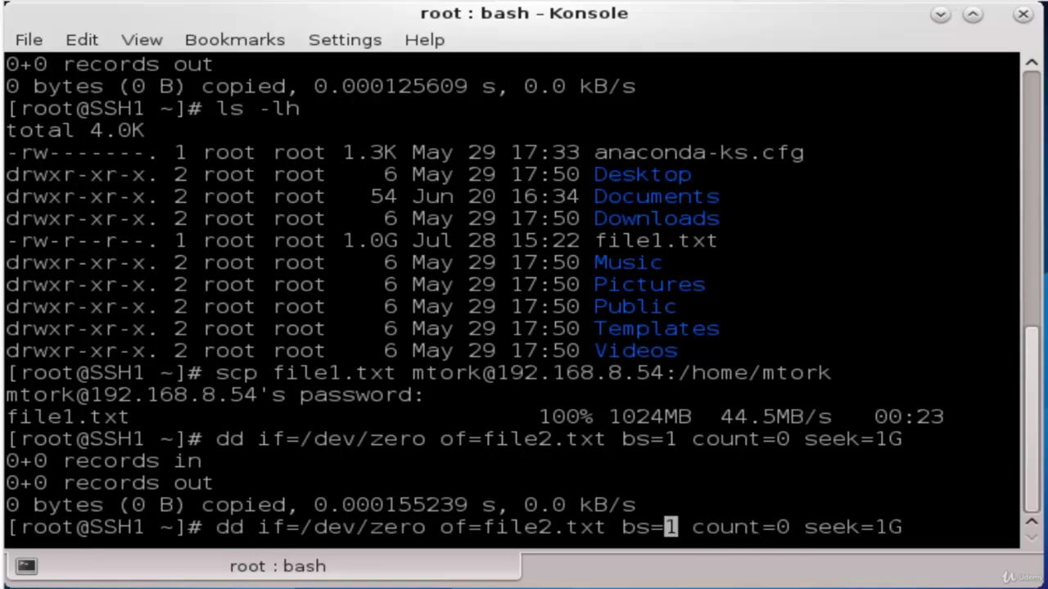
{"action": "key", "text": "Left"}
{"action": "key", "text": "Left"}
{"action": "key", "text": "Left"}
{"action": "key", "text": "BackSpace"}
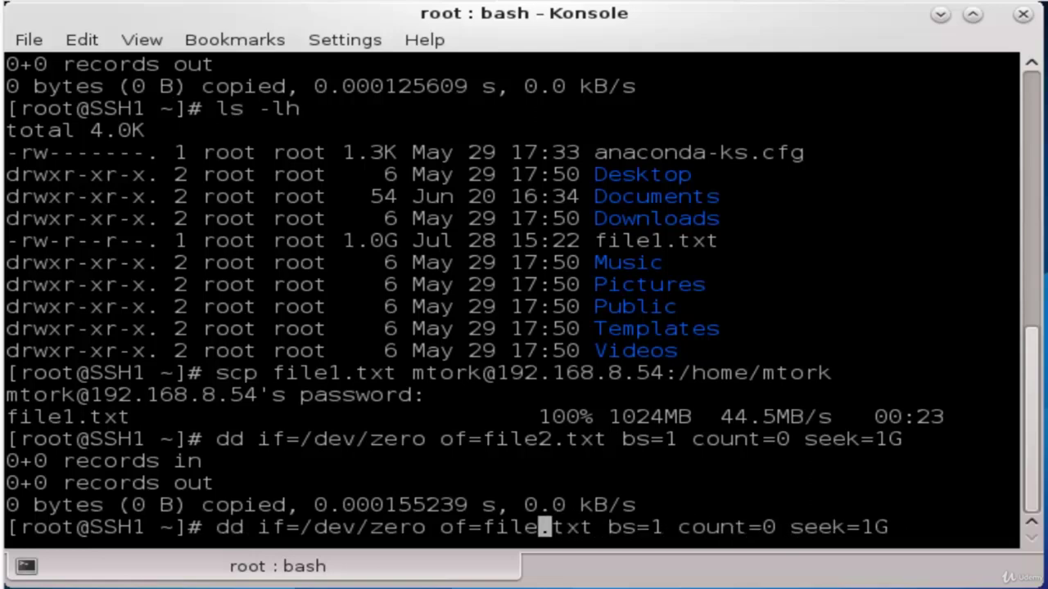
{"action": "type", "text": "3"}
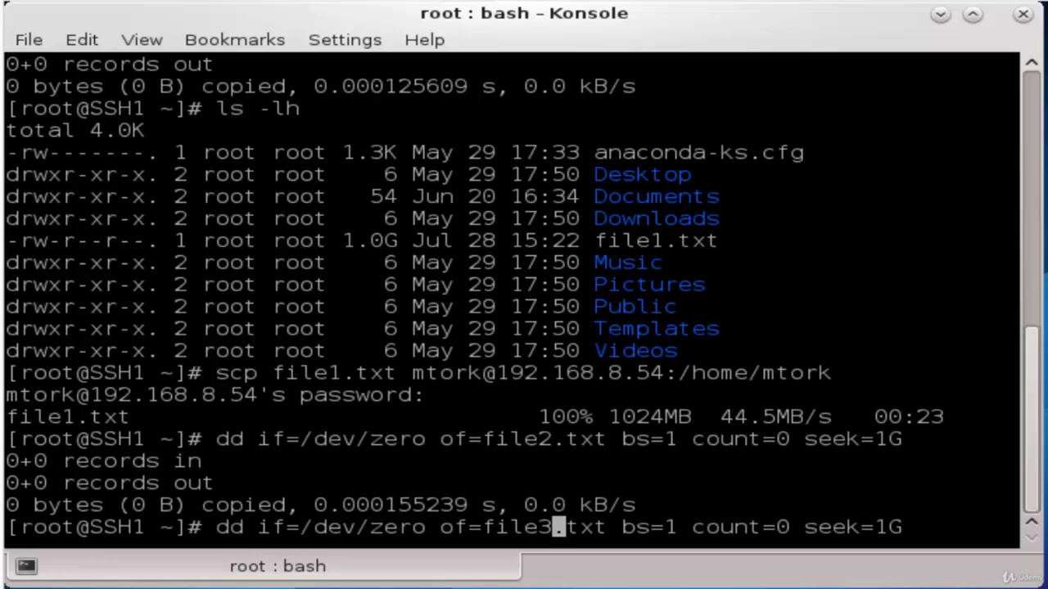
{"action": "key", "text": "Return"}
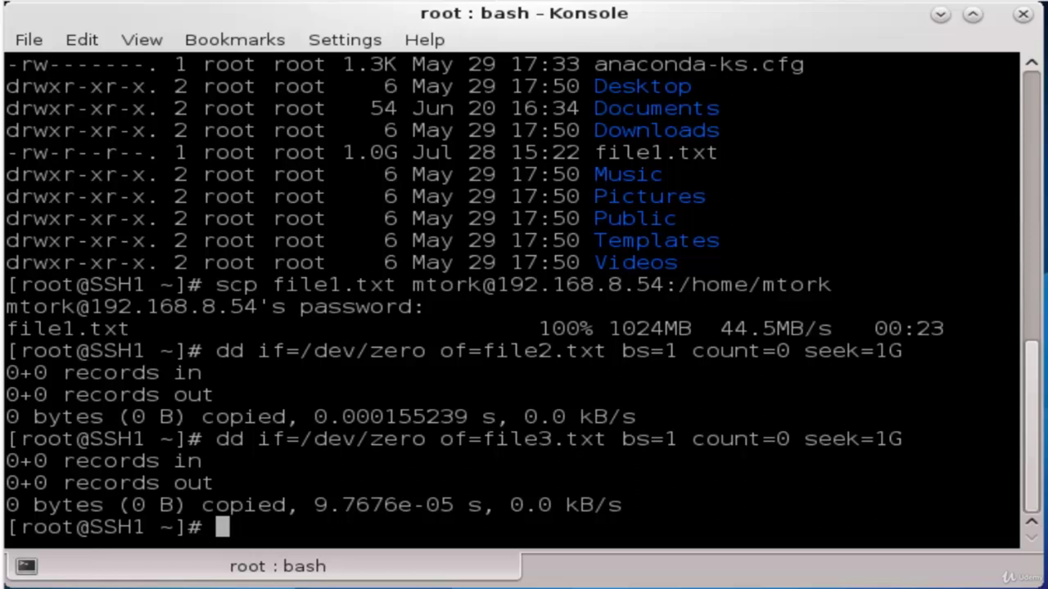
{"action": "type", "text": "clear"}
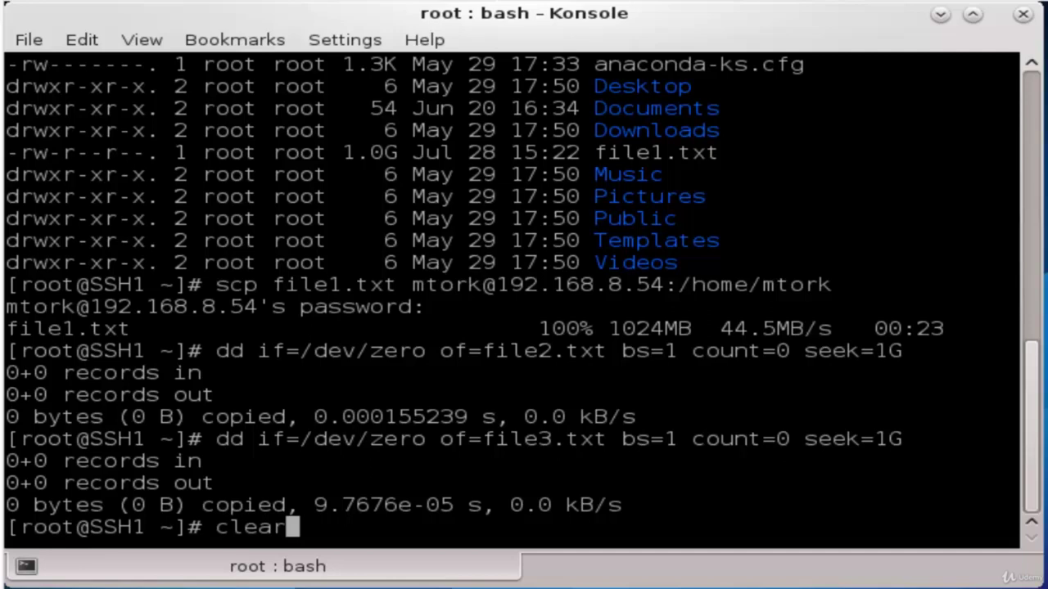
Clear the screen and run scp sending file2.txt and file3.txt to the remote user's home on 192.168.8.54
{"action": "key", "text": "Return"}
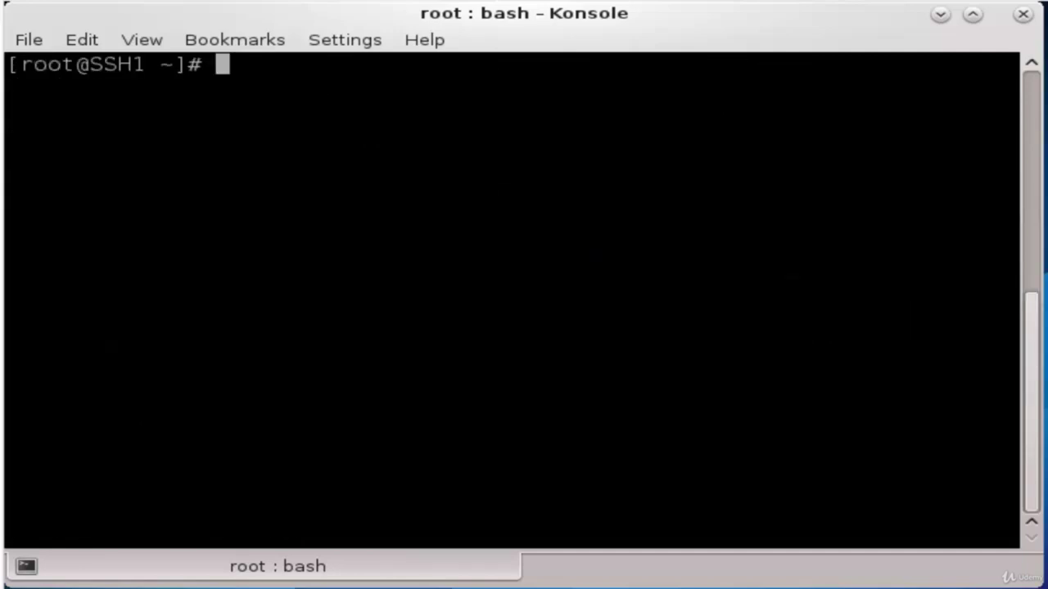
{"action": "type", "text": "scp "}
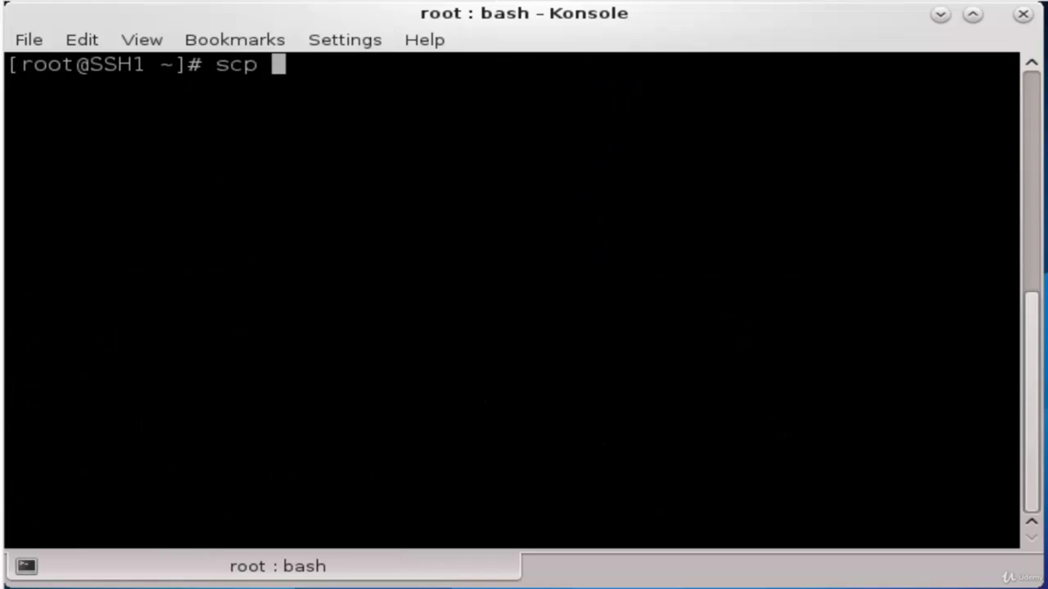
{"action": "type", "text": "fil"}
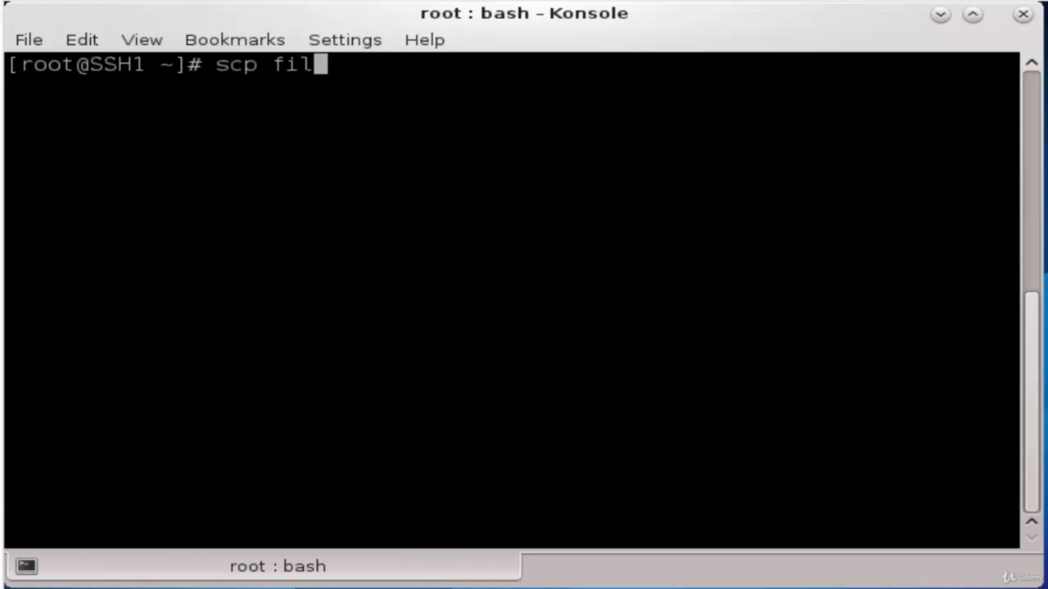
{"action": "type", "text": "e2.txt "}
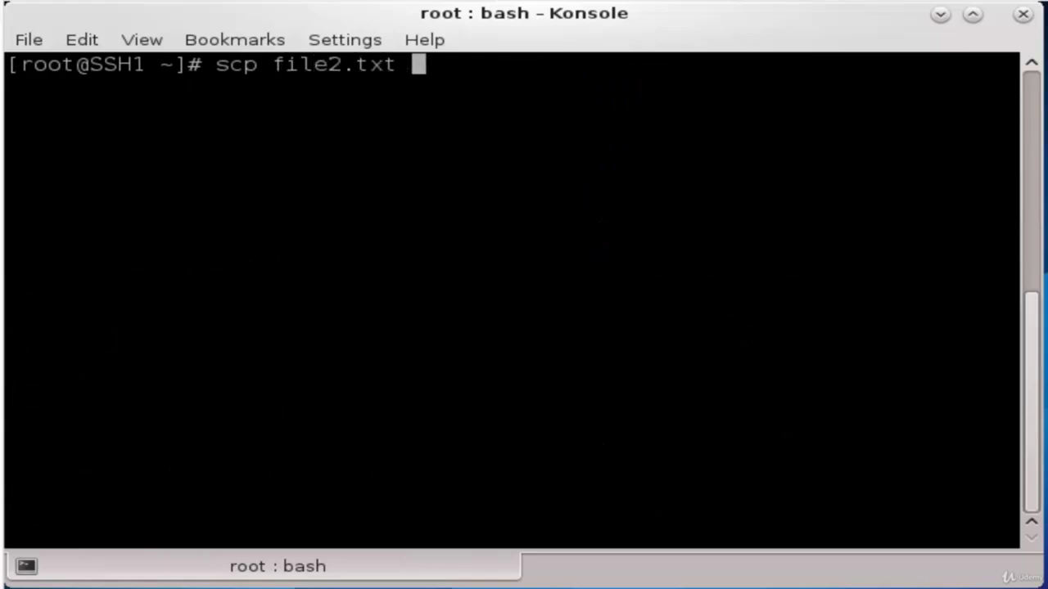
{"action": "type", "text": "file3.txt file3."}
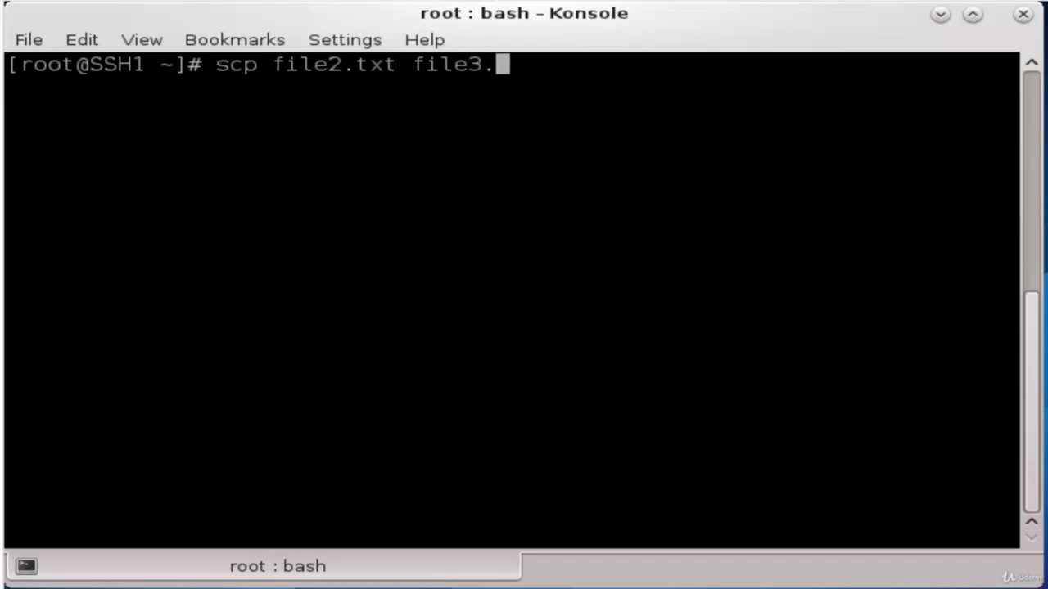
{"action": "type", "text": "txt mtork"}
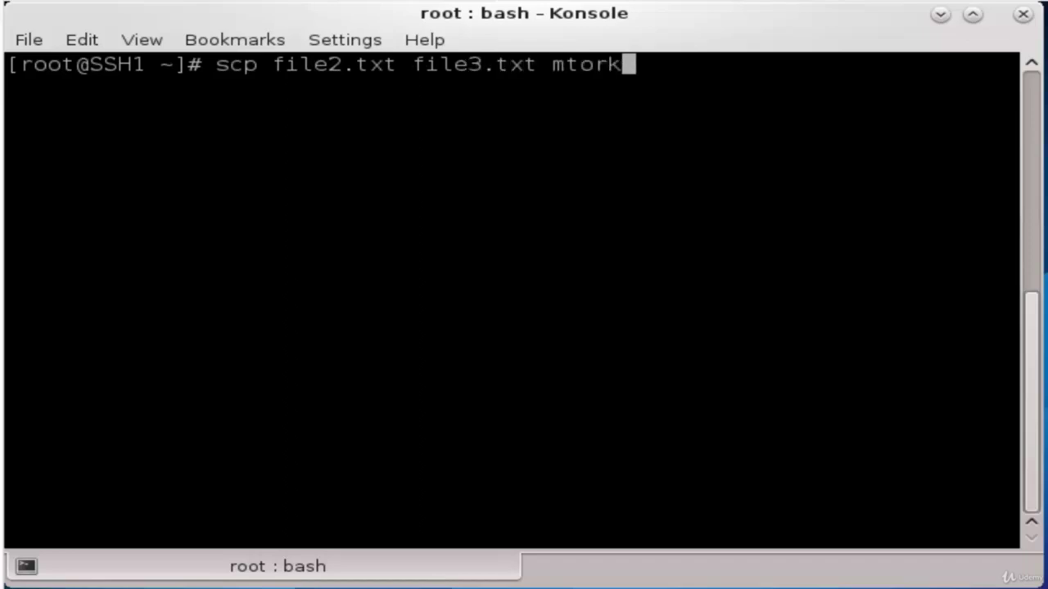
{"action": "type", "text": "@192"}
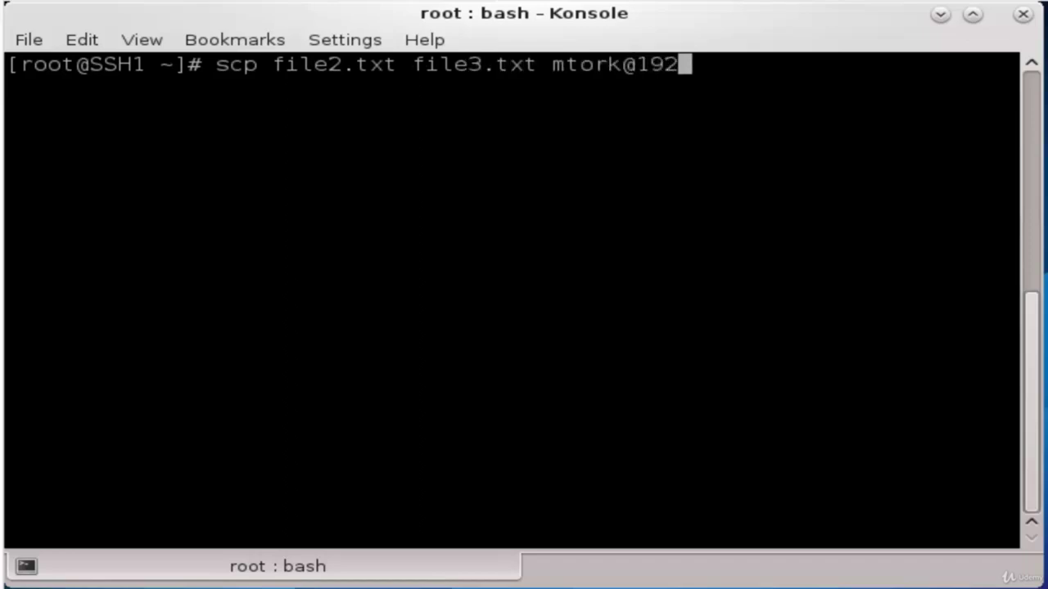
{"action": "type", "text": ".168.854"}
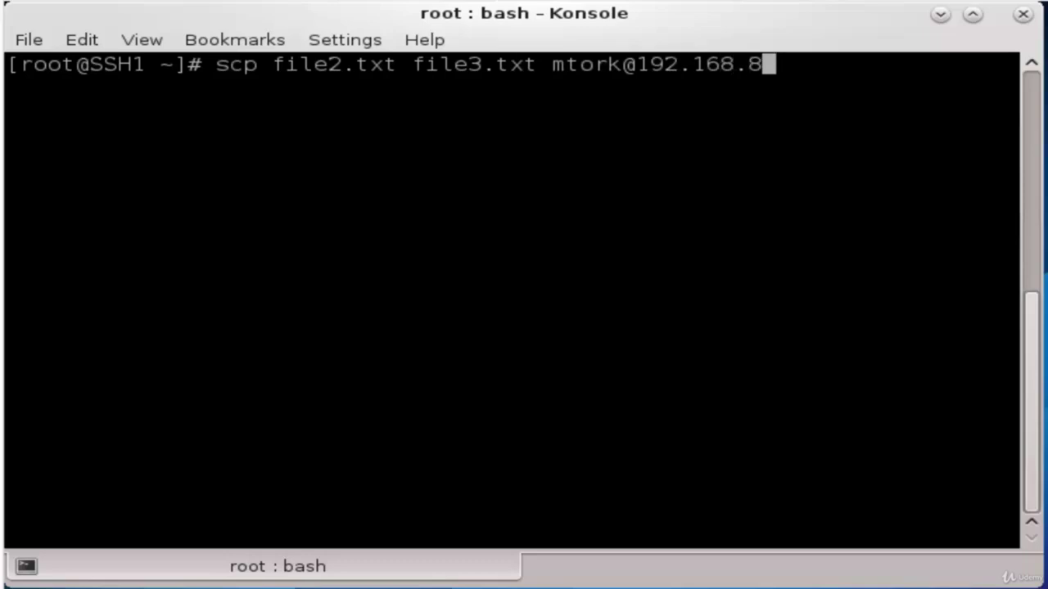
{"action": "key", "text": "BackSpace"}
{"action": "key", "text": "BackSpace"}
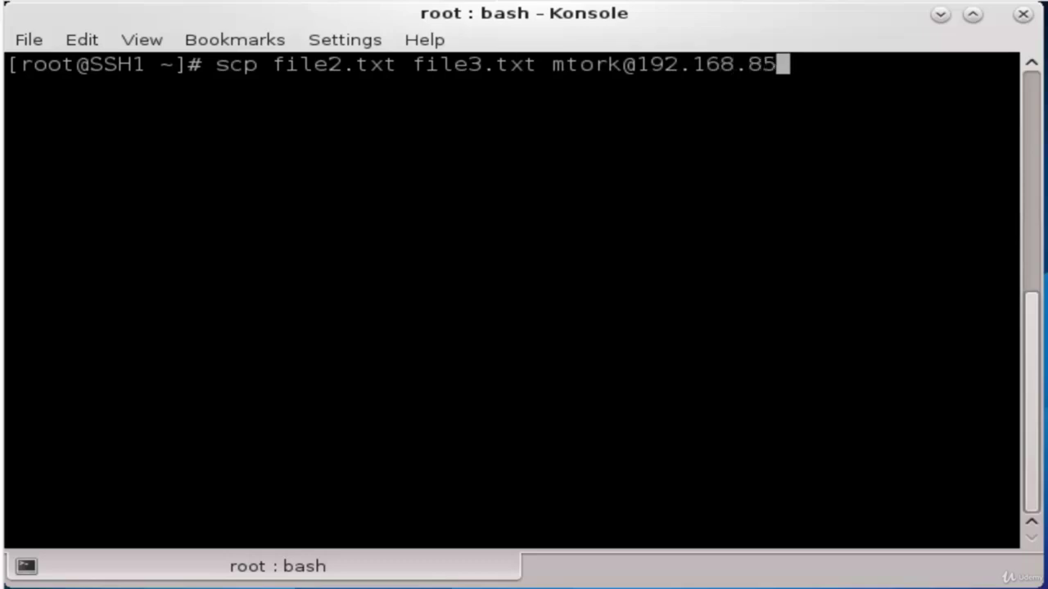
{"action": "type", "text": ".54"}
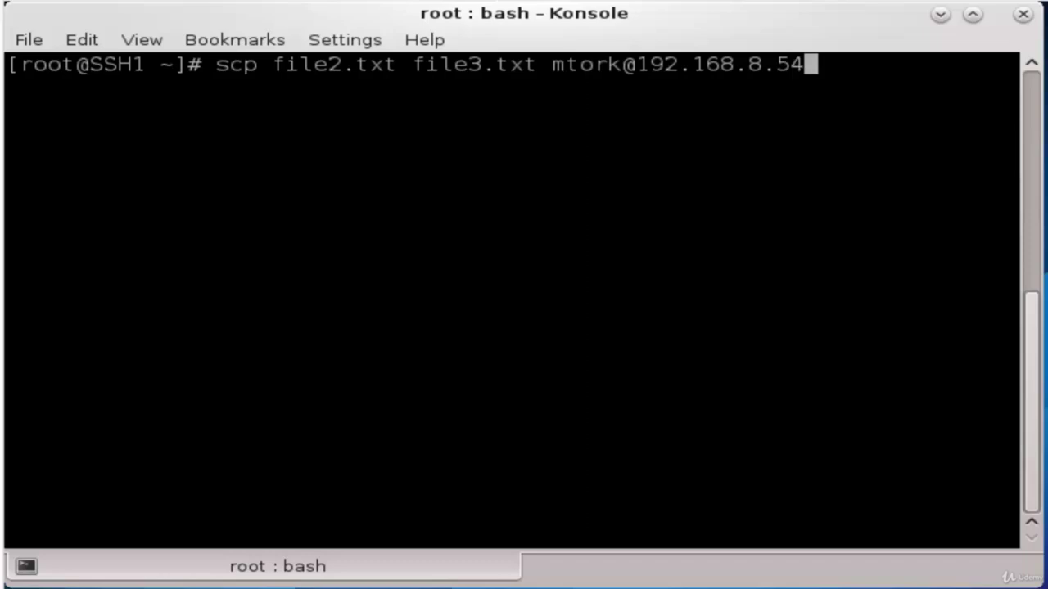
{"action": "type", "text": ":/h"}
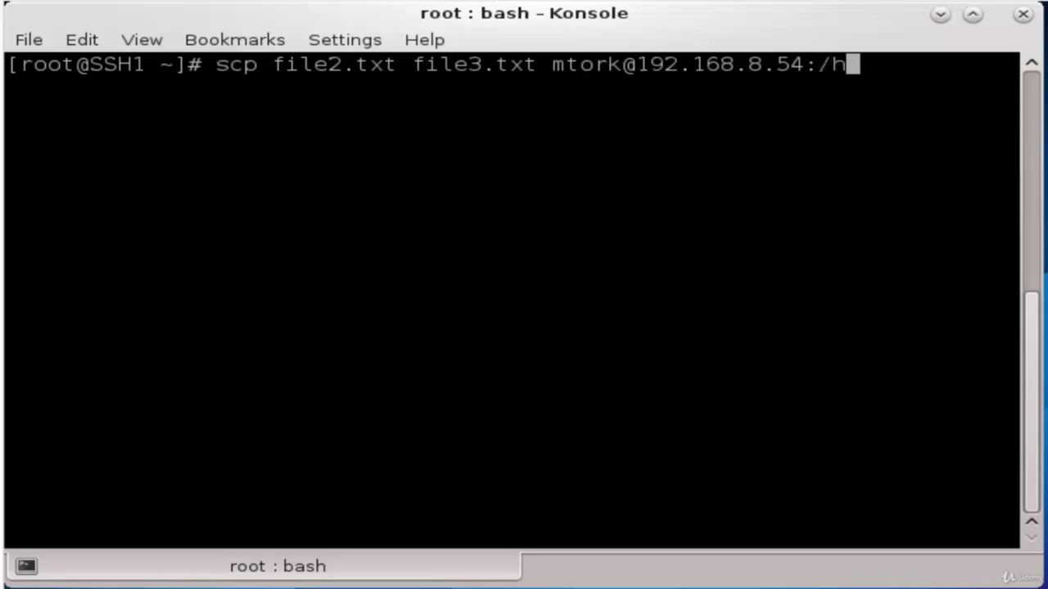
{"action": "type", "text": "ome/mtork"}
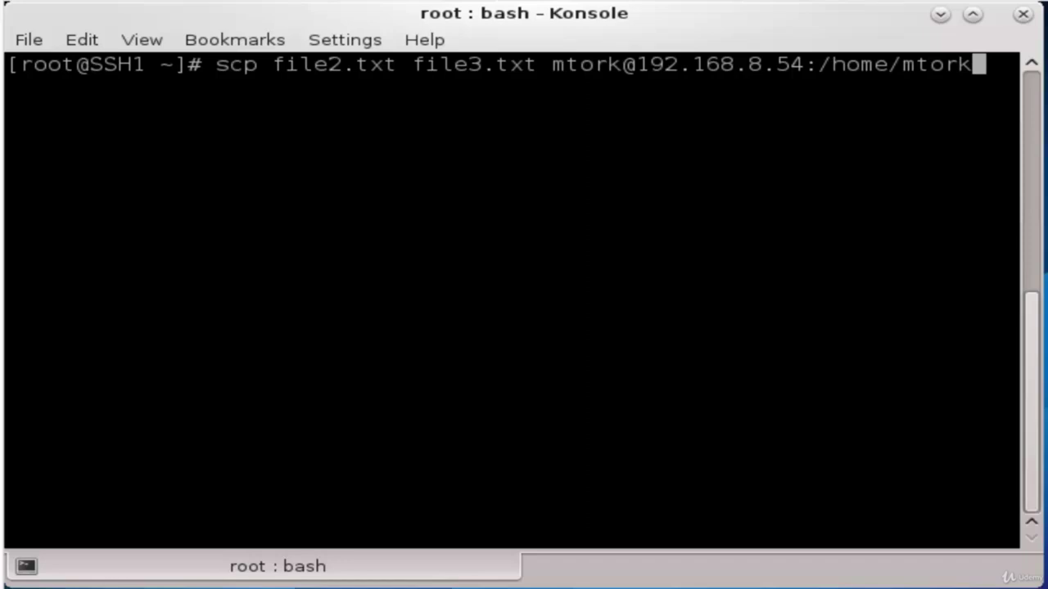
{"action": "key", "text": "Return"}
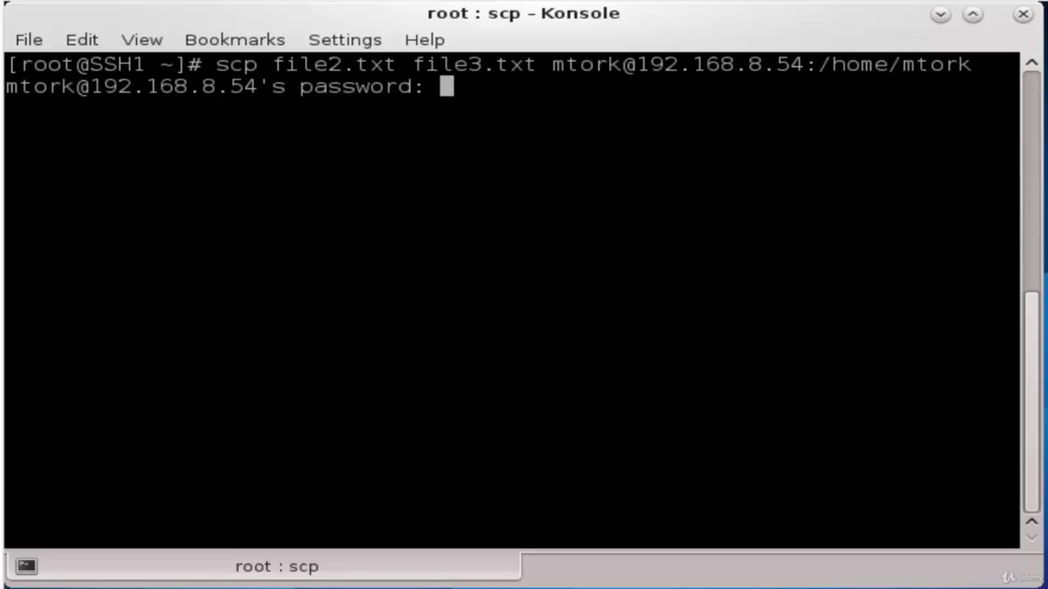
Enter the remote password so both uploads finish, then clear the screen with Ctrl+L
{"action": "key", "text": "Return"}
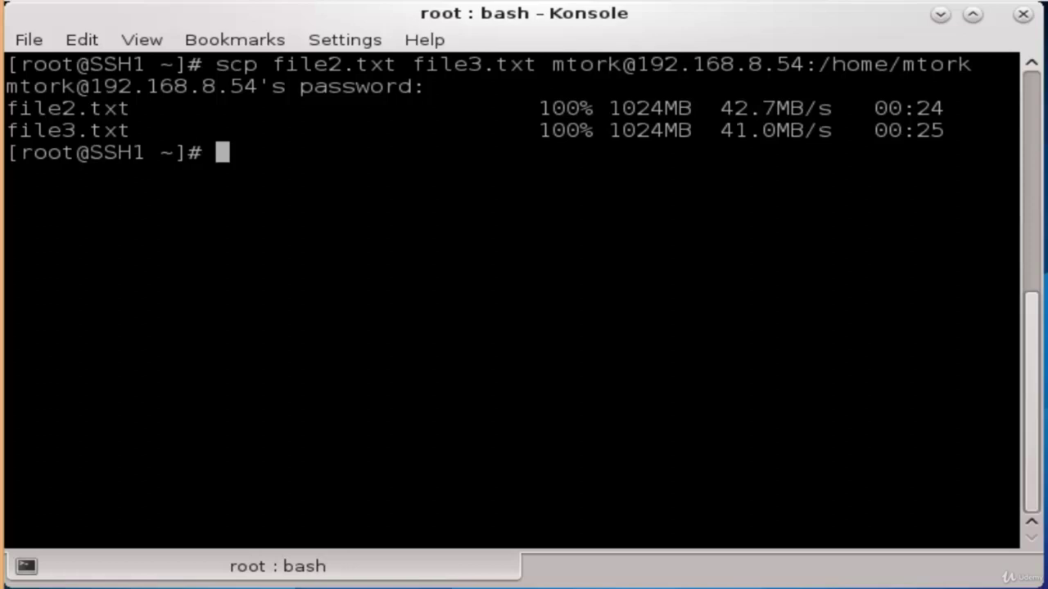
{"action": "key", "text": "ctrl+l"}
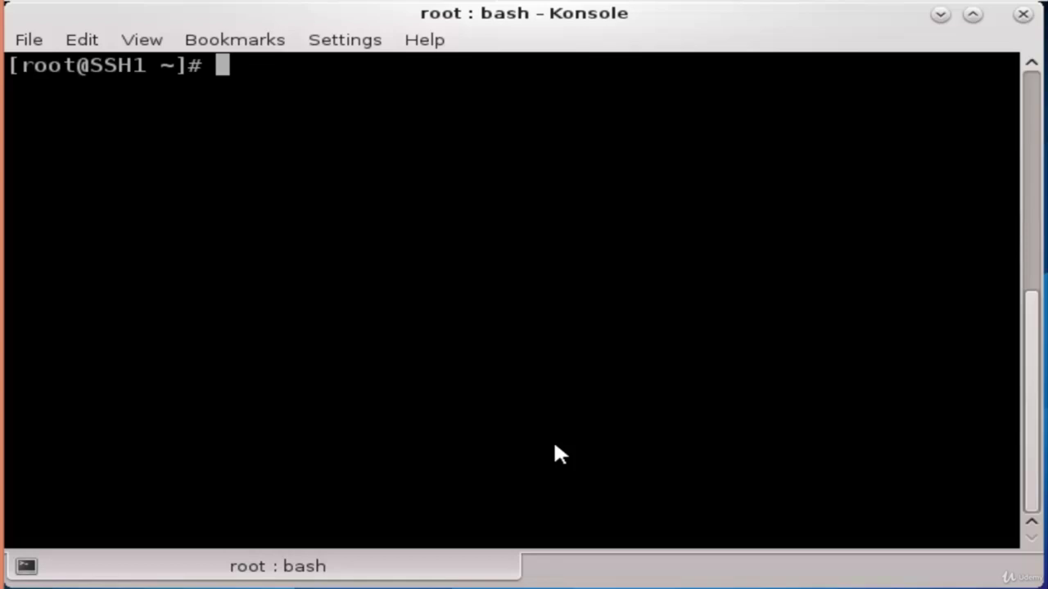
{"action": "type", "text": "cd "}
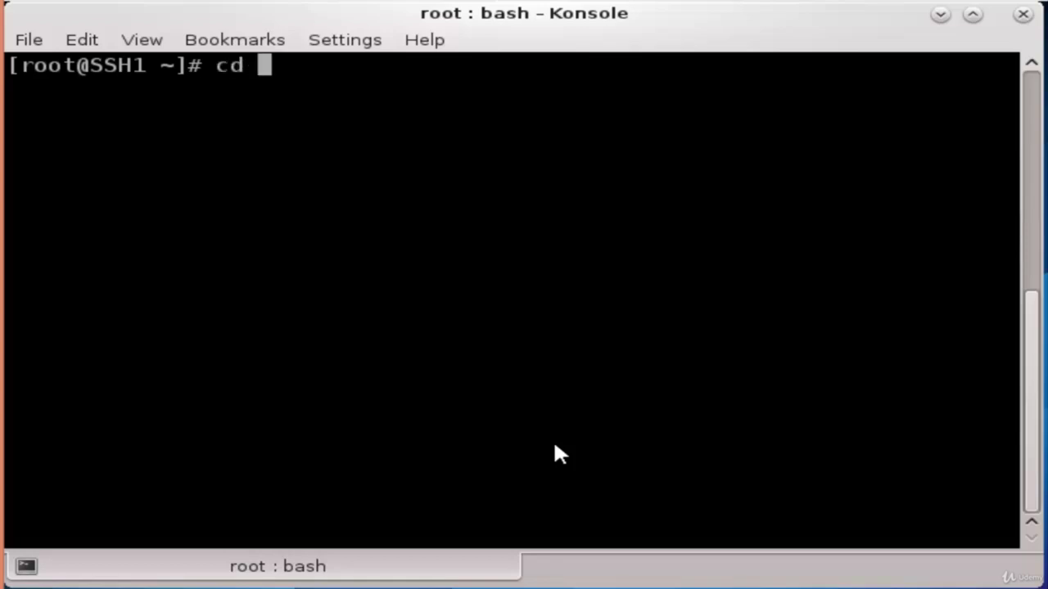
{"action": "type", "text": "Do"}
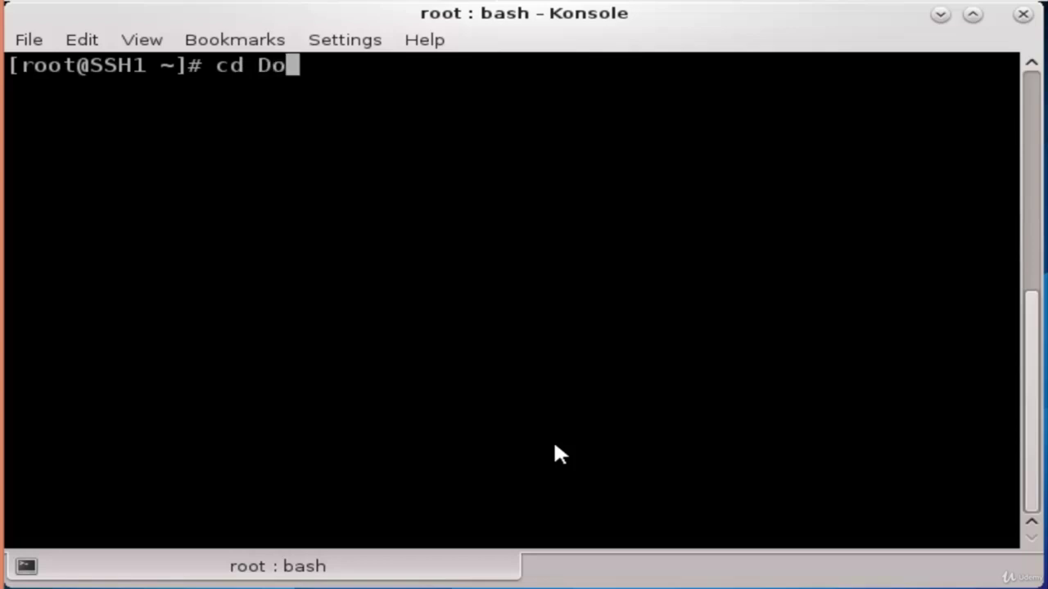
{"action": "type", "text": "wnloads"}
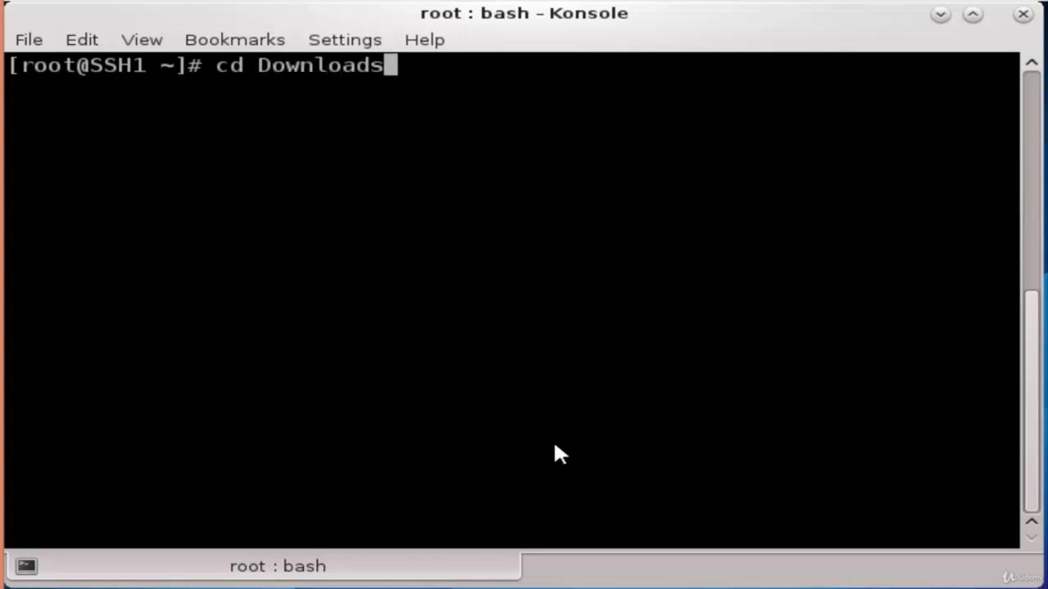
{"action": "key", "text": "Return"}
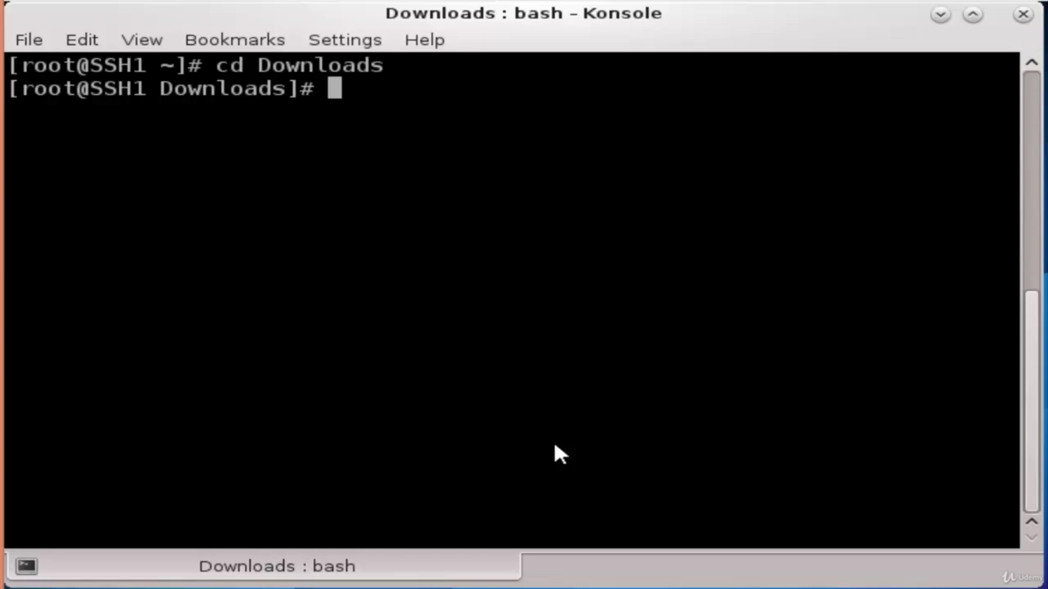
{"action": "type", "text": "1"}
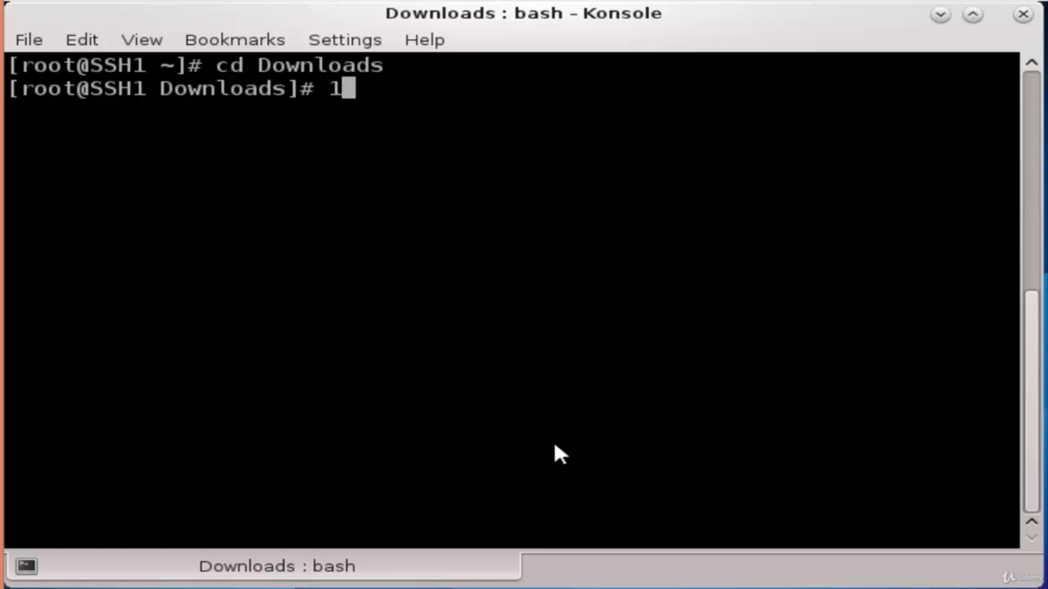
{"action": "type", "text": "92.168"}
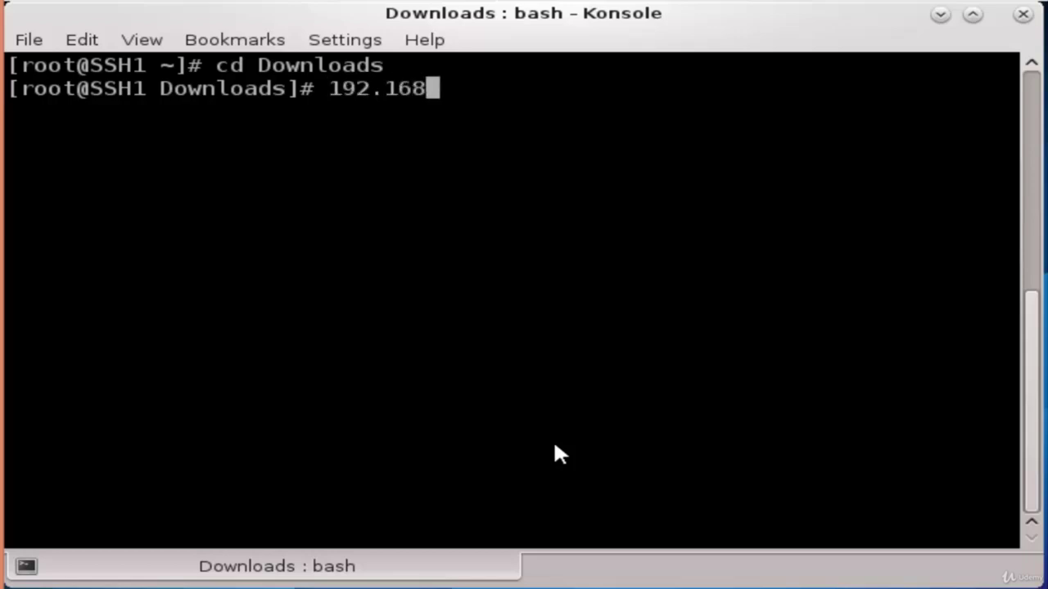
{"action": "type", "text": ".8.54"}
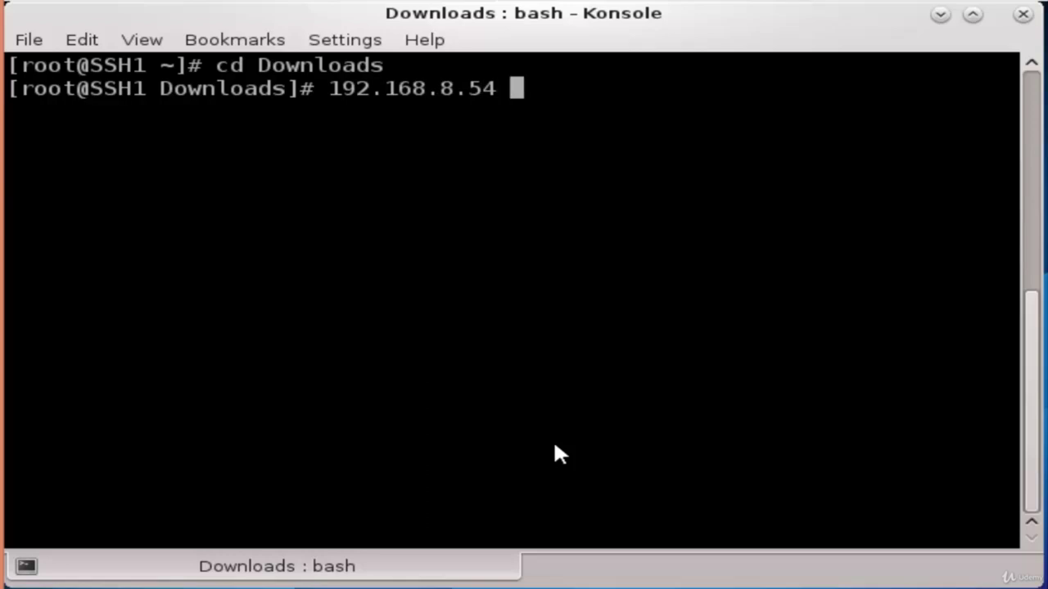
{"action": "type", "text": " file."}
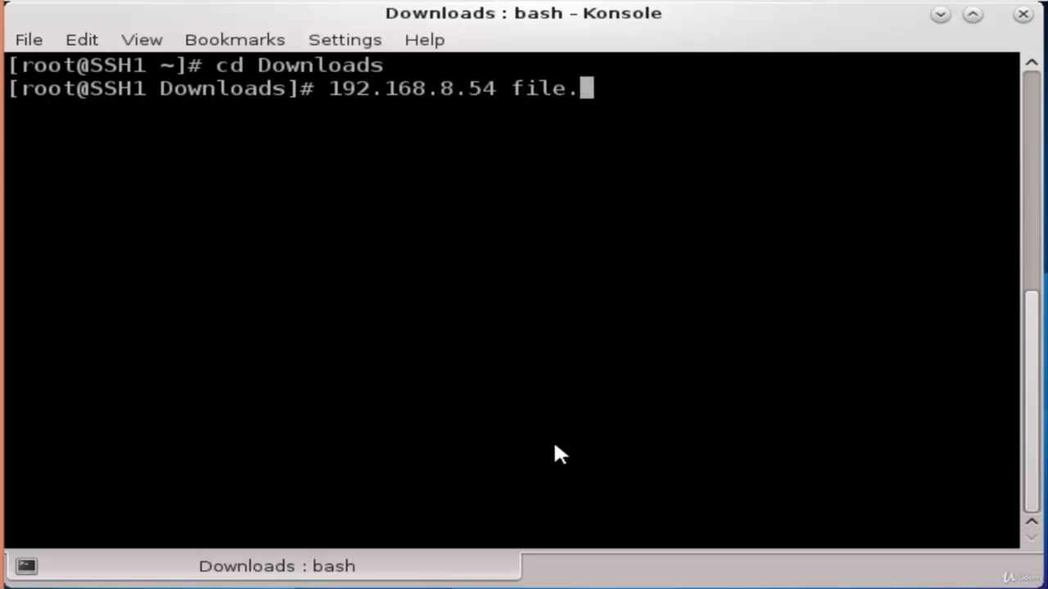
{"action": "type", "text": "zip"}
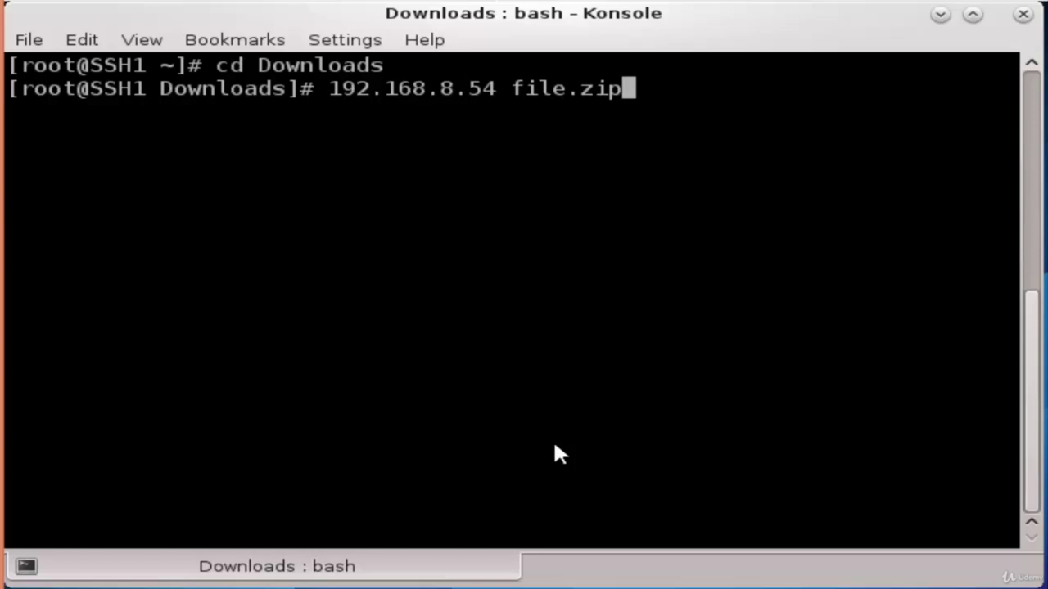
{"action": "type", "text": " /"}
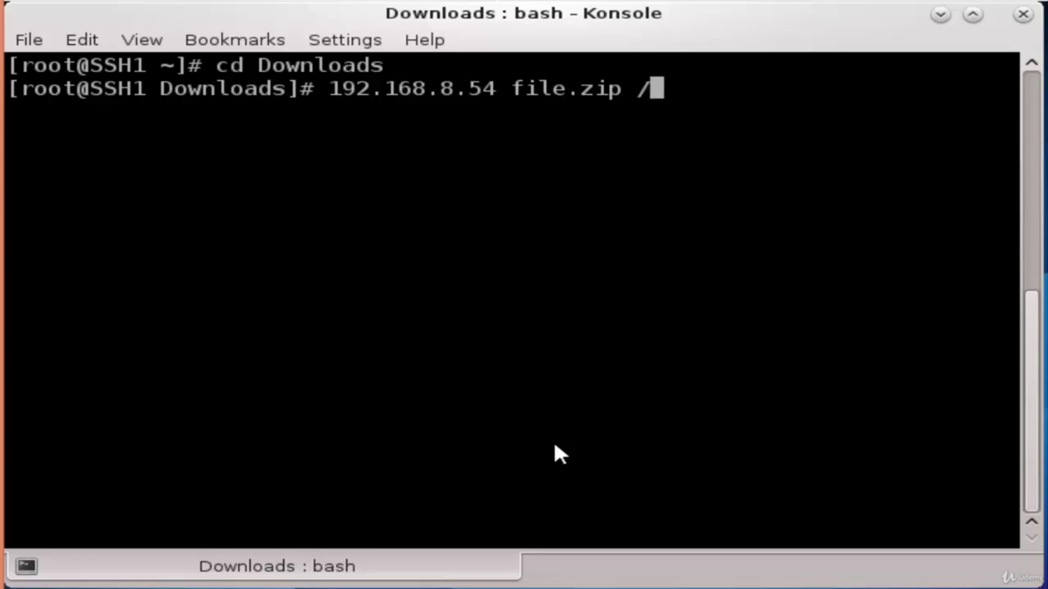
{"action": "type", "text": "home/mtork"}
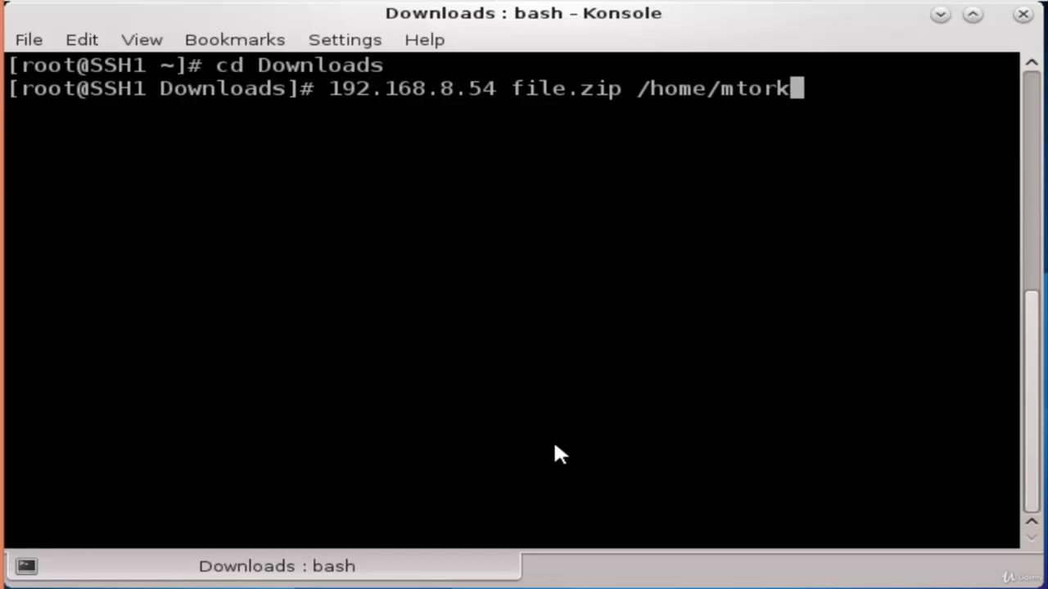
{"action": "key", "text": "BackSpace"}
{"action": "key", "text": "BackSpace"}
{"action": "key", "text": "BackSpace"}
{"action": "key", "text": "BackSpace"}
{"action": "key", "text": "BackSpace"}
{"action": "key", "text": "BackSpace"}
{"action": "key", "text": "BackSpace"}
{"action": "key", "text": "BackSpace"}
{"action": "key", "text": "BackSpace"}
{"action": "key", "text": "BackSpace"}
{"action": "key", "text": "BackSpace"}
{"action": "key", "text": "BackSpace"}
{"action": "key", "text": "BackSpace"}
{"action": "key", "text": "BackSpace"}
{"action": "key", "text": "BackSpace"}
{"action": "key", "text": "BackSpace"}
{"action": "key", "text": "BackSpace"}
{"action": "key", "text": "BackSpace"}
{"action": "key", "text": "BackSpace"}
{"action": "key", "text": "BackSpace"}
{"action": "key", "text": "BackSpace"}
{"action": "key", "text": "BackSpace"}
{"action": "key", "text": "BackSpace"}
{"action": "key", "text": "BackSpace"}
{"action": "key", "text": "BackSpace"}
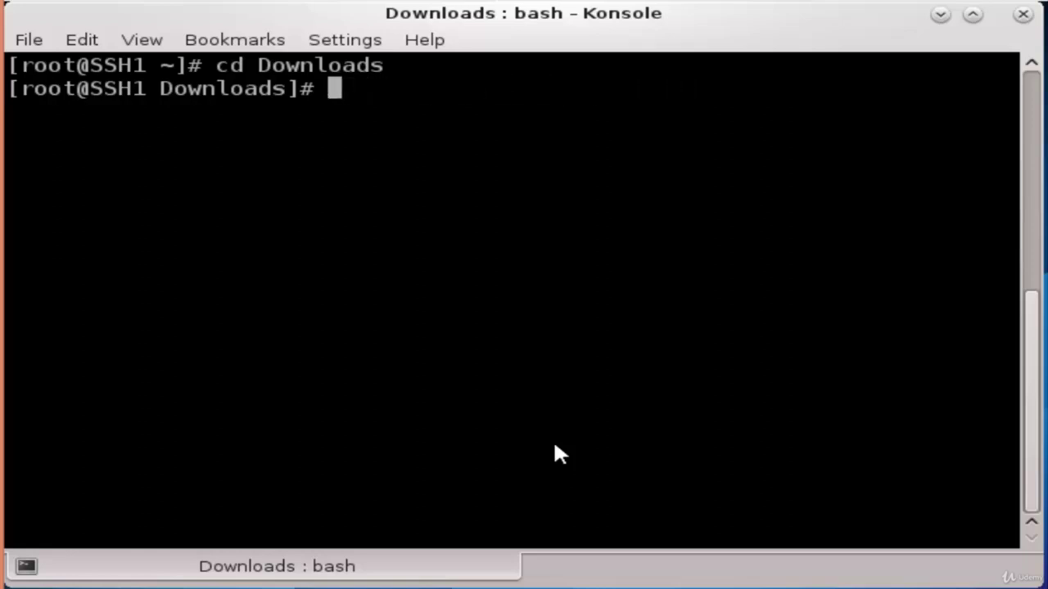
Download file.zip from the remote user's home on 192.168.8.54 into the current folder, entering the password
{"action": "type", "text": "scp"}
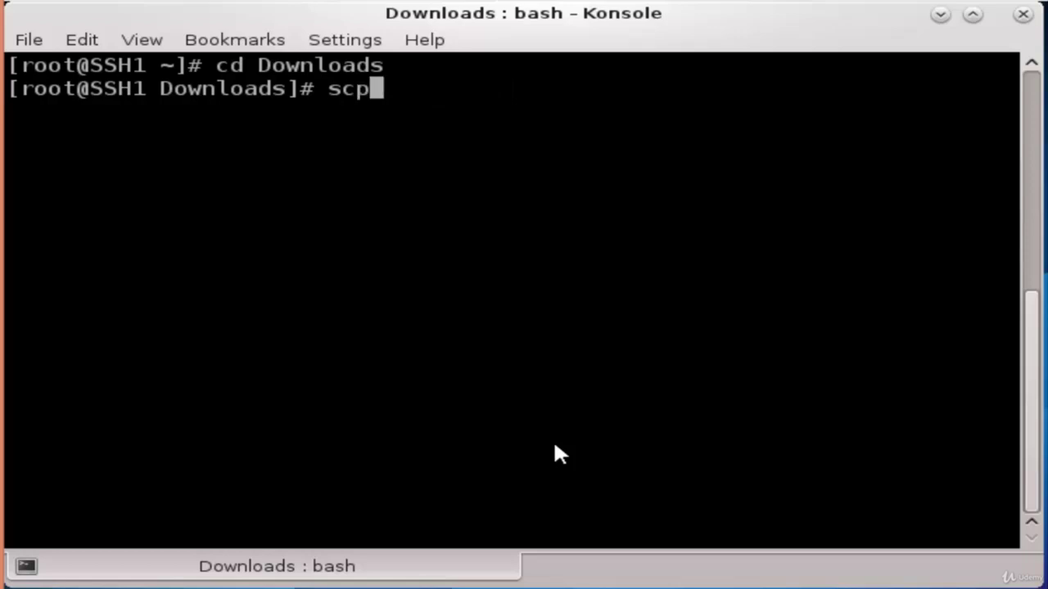
{"action": "type", "text": " mtork"}
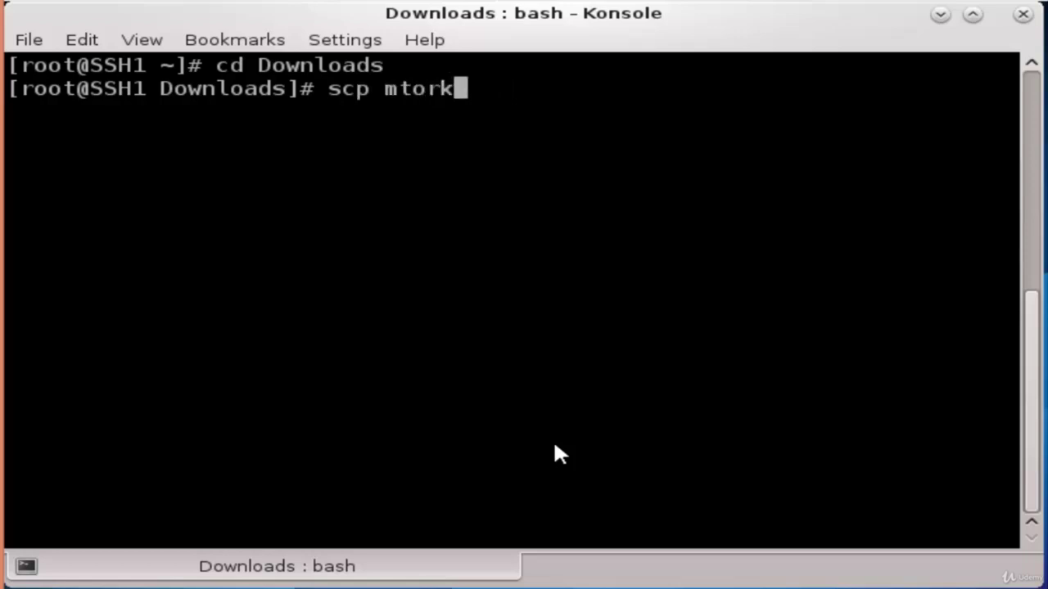
{"action": "type", "text": "@192.168.8.54"}
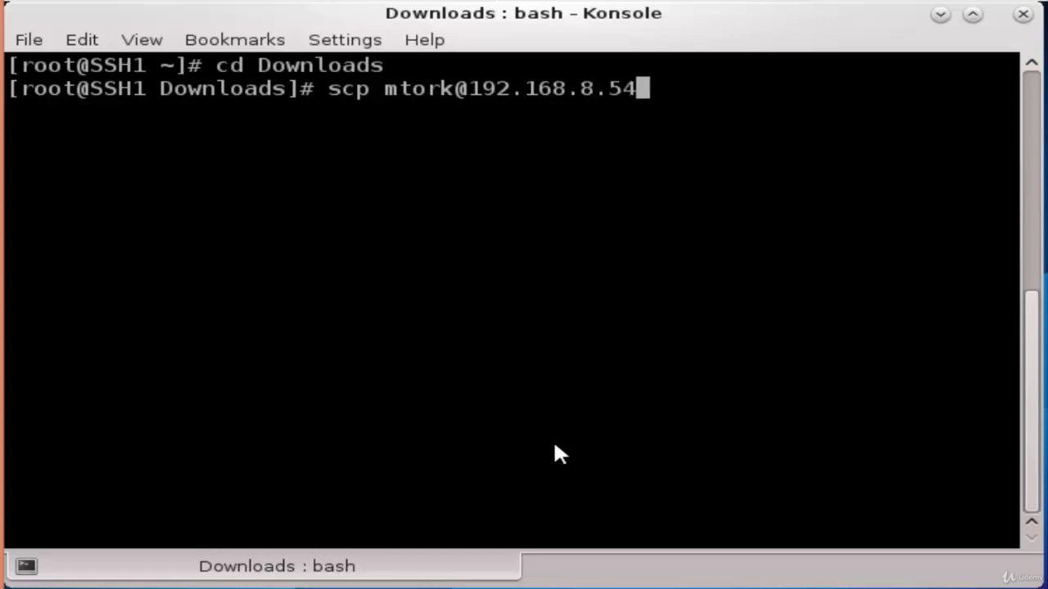
{"action": "type", "text": ":/h"}
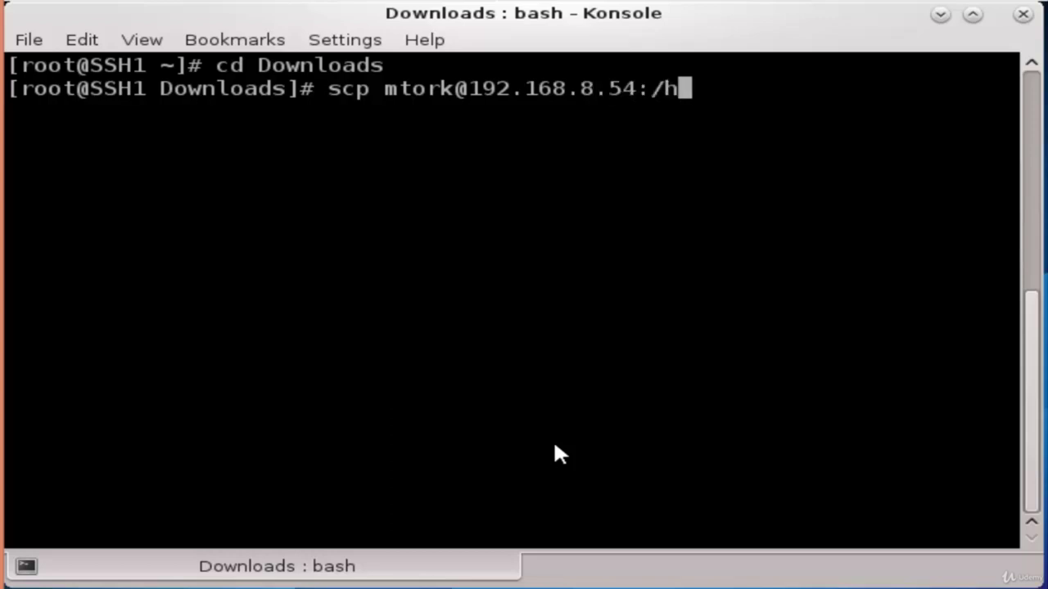
{"action": "type", "text": "ome/mtork/file"}
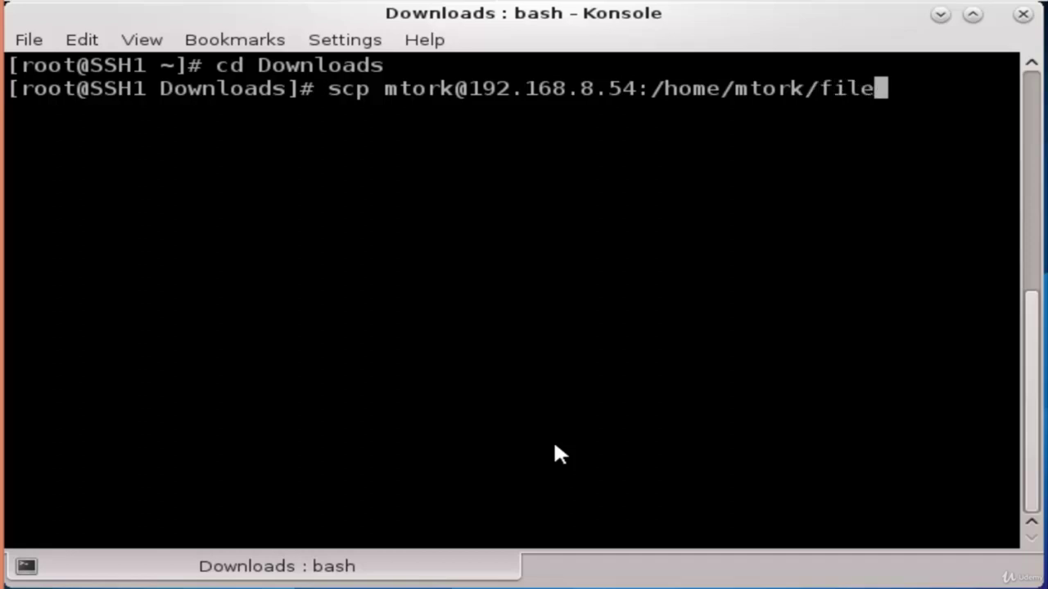
{"action": "type", "text": ".zip"}
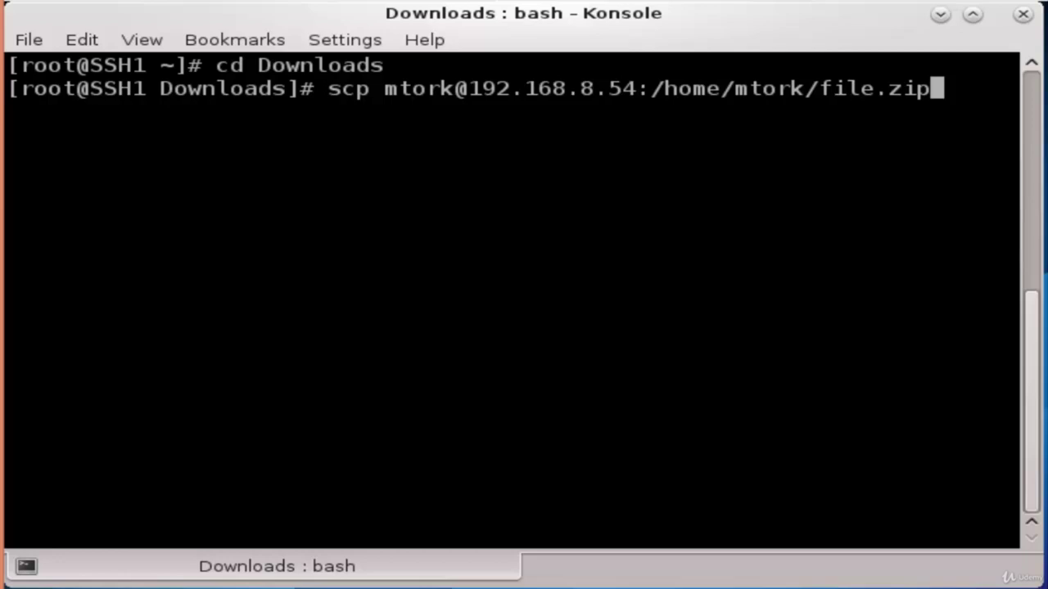
{"action": "type", "text": "."}
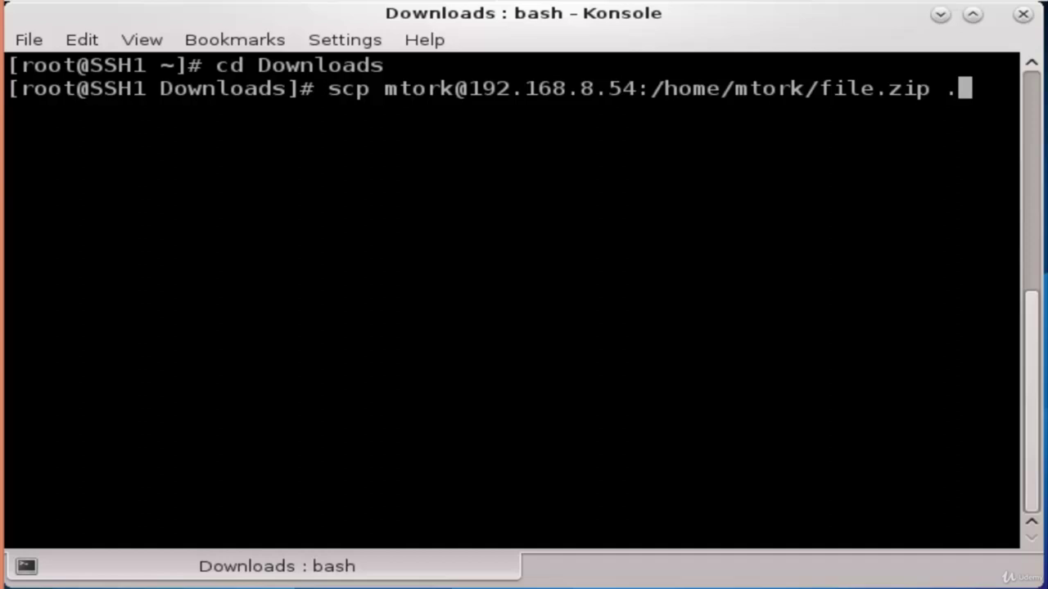
{"action": "key", "text": "Return"}
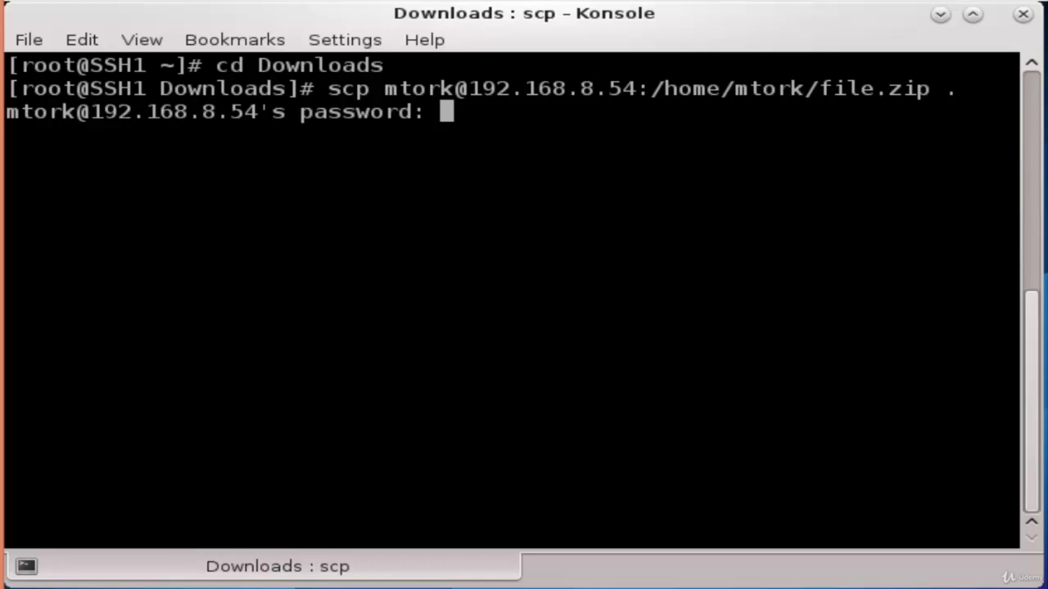
{"action": "key", "text": "Return"}
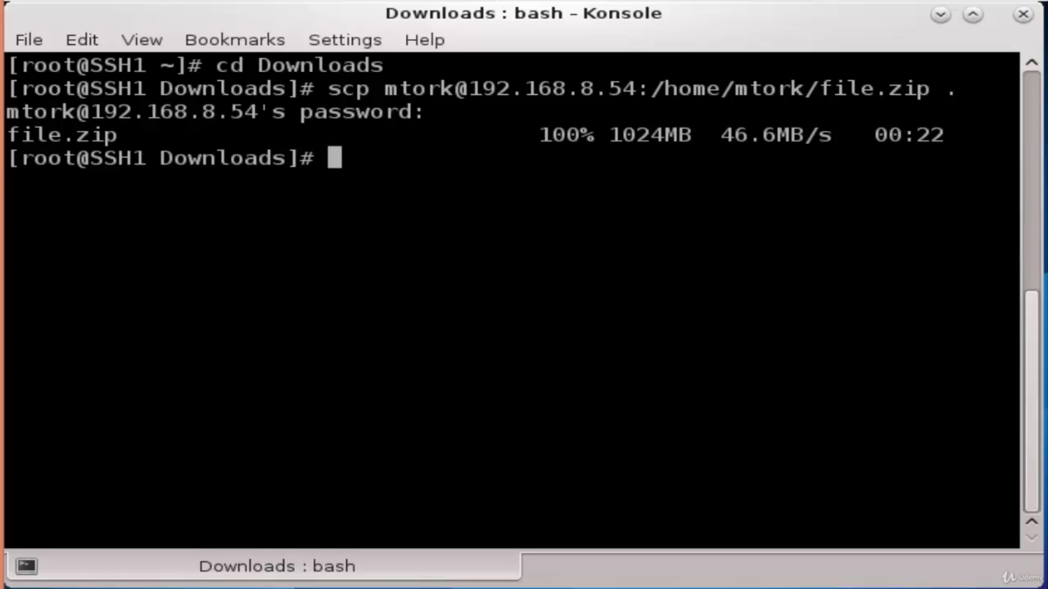
{"action": "type", "text": "ls"}
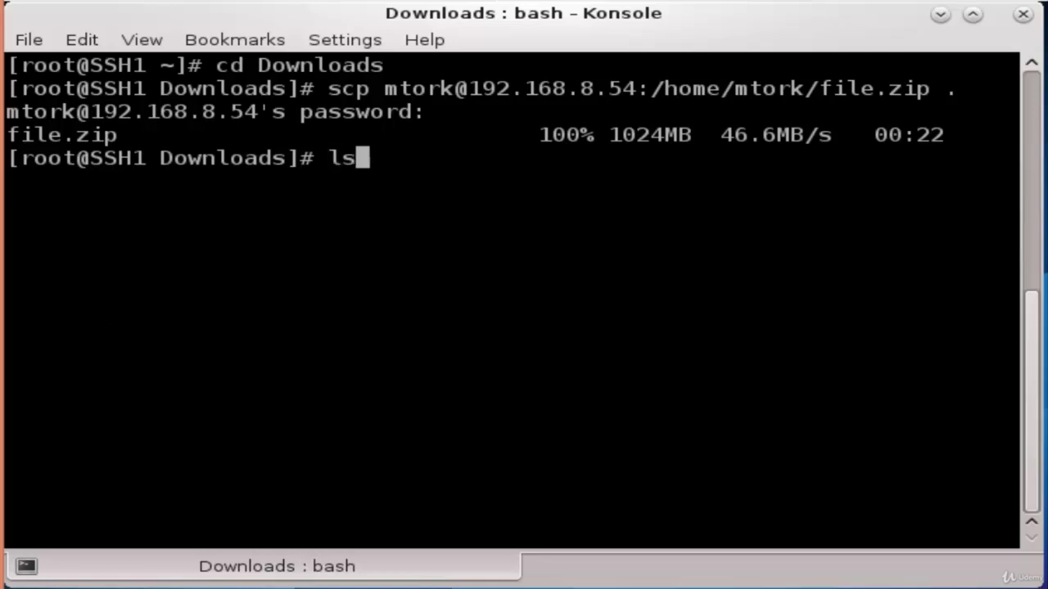
List the Downloads folder to confirm file.zip arrived
{"action": "key", "text": "Return"}
{"action": "key", "text": "Return"}
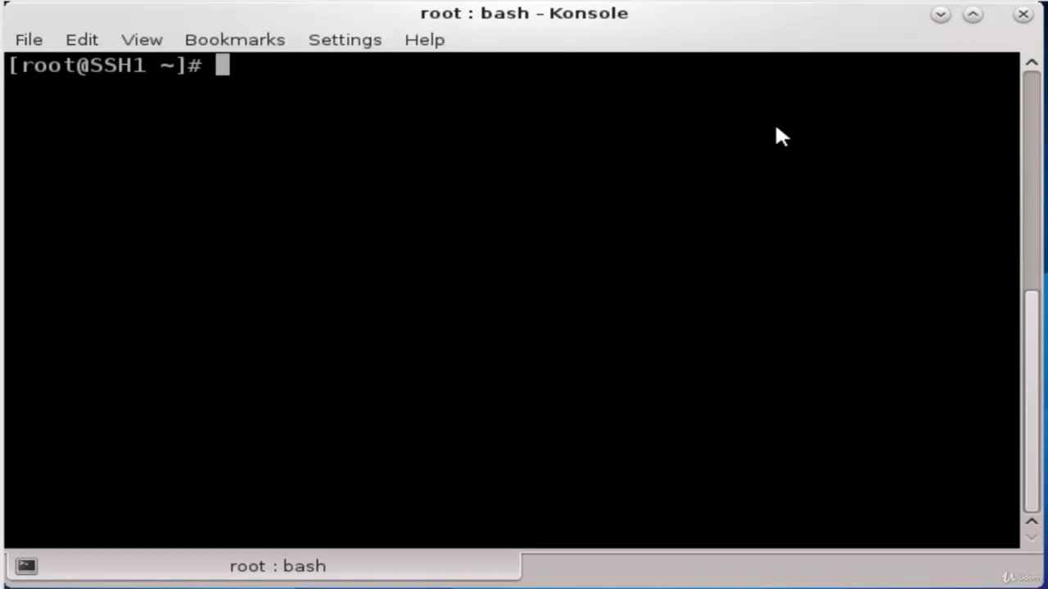
{"action": "type", "text": "scp -r /root"}
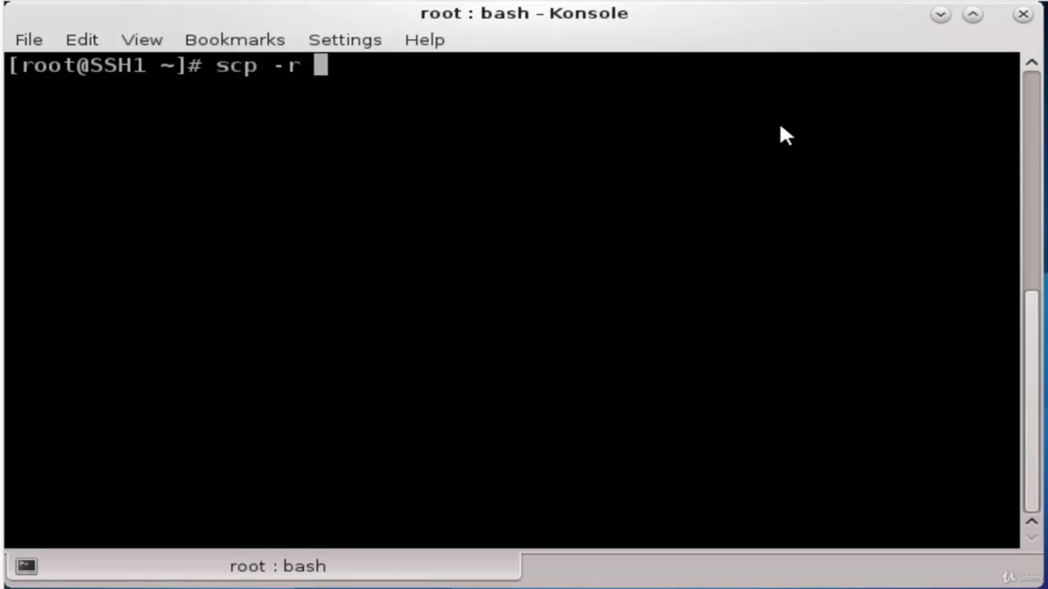
{"action": "type", "text": "/Downl"}
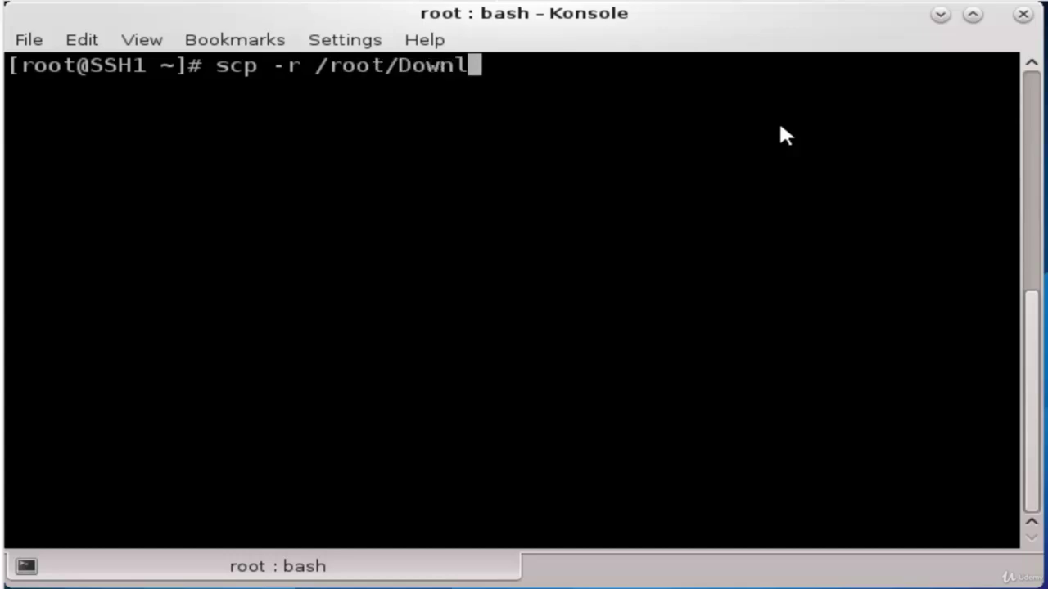
{"action": "key", "text": "Tab"}
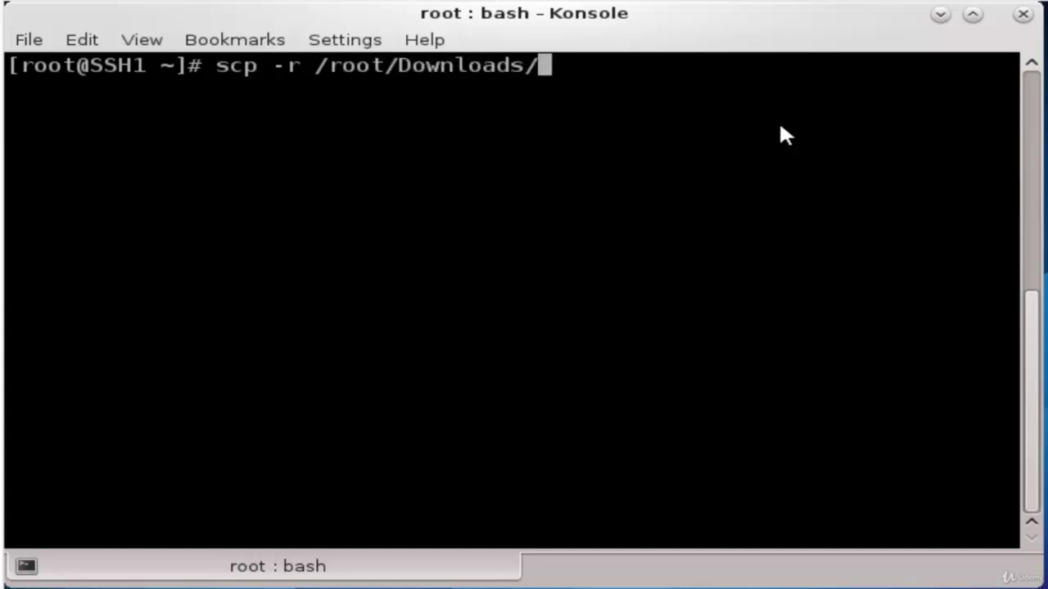
{"action": "key", "text": "BackSpace"}
{"action": "type", "text": "root"}
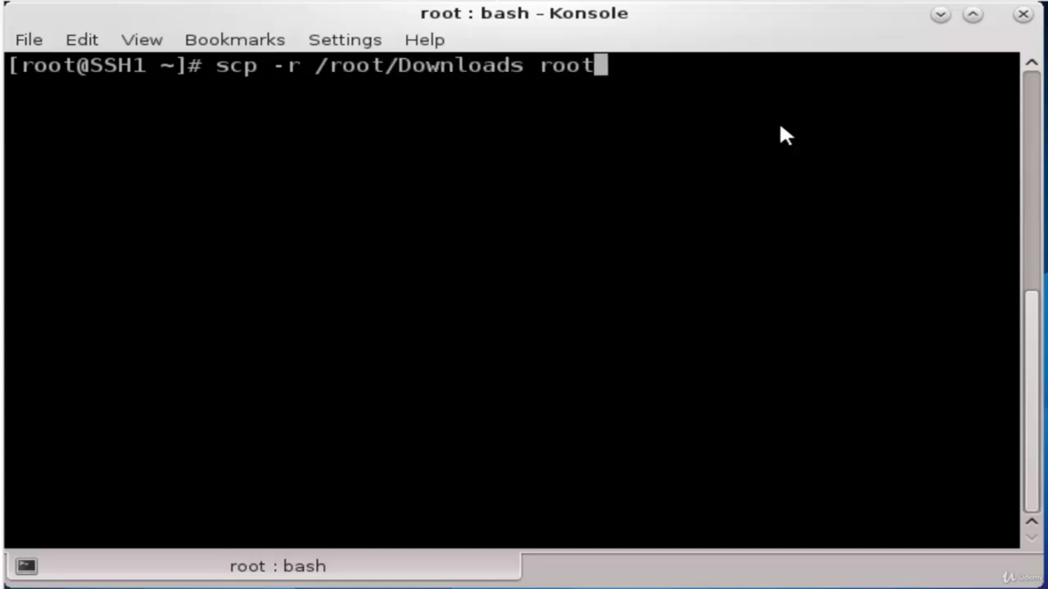
{"action": "type", "text": "@19"}
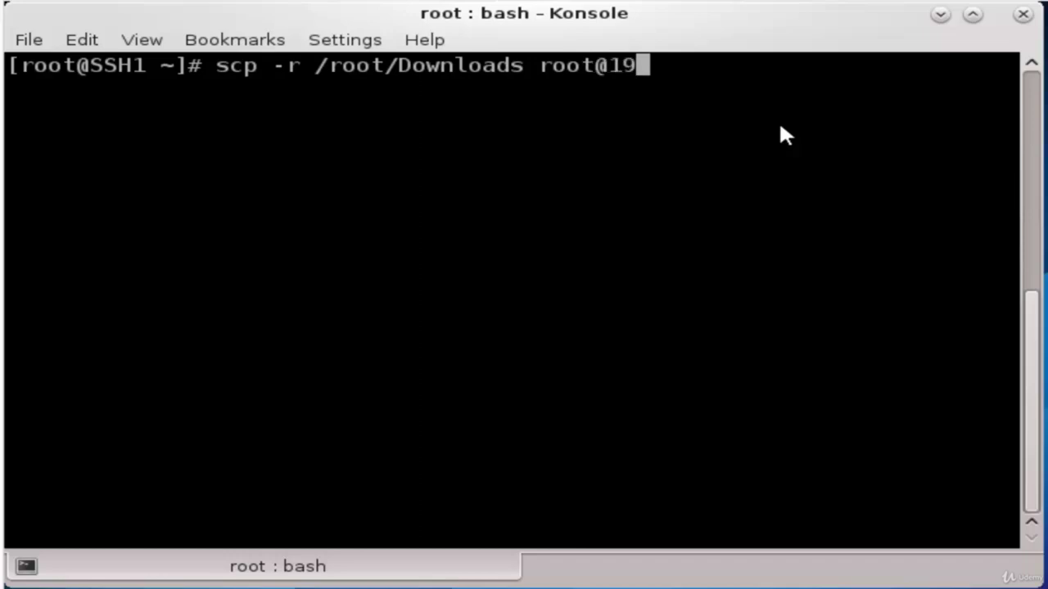
{"action": "type", "text": "2.168."}
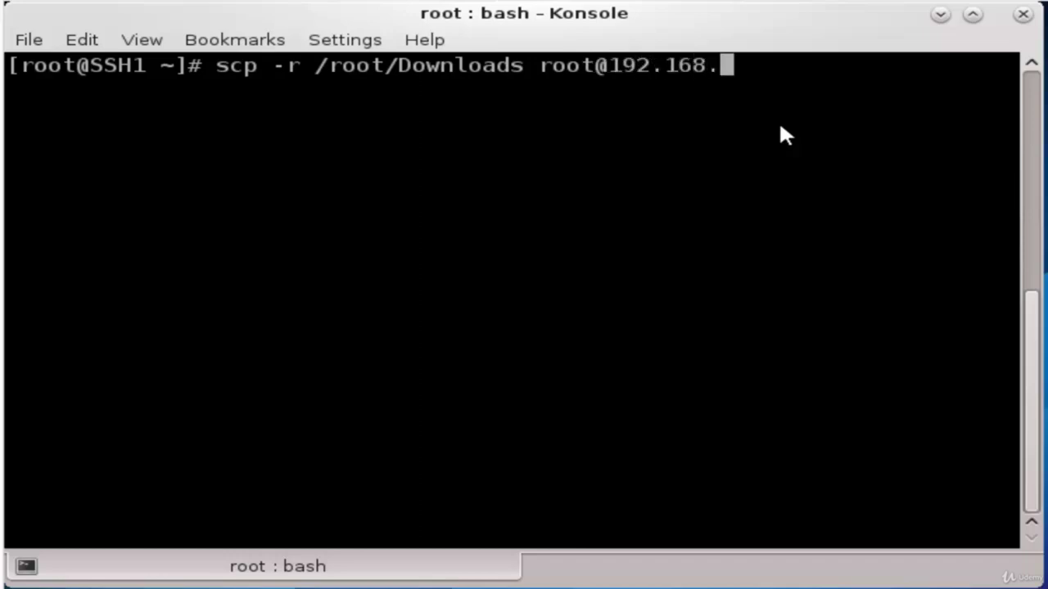
{"action": "type", "text": "8.54"}
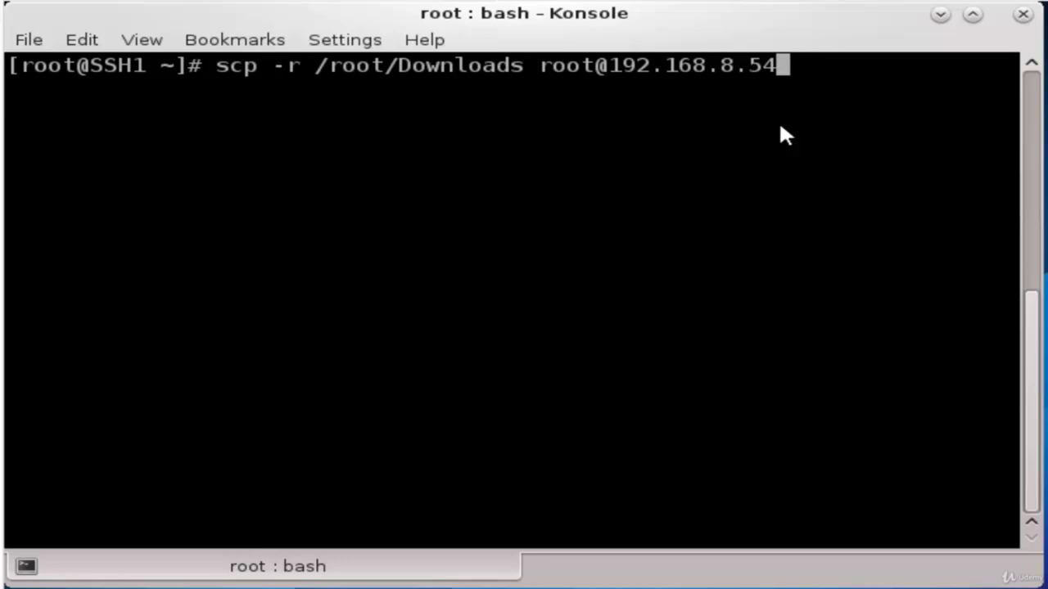
{"action": "type", "text": ":/r"}
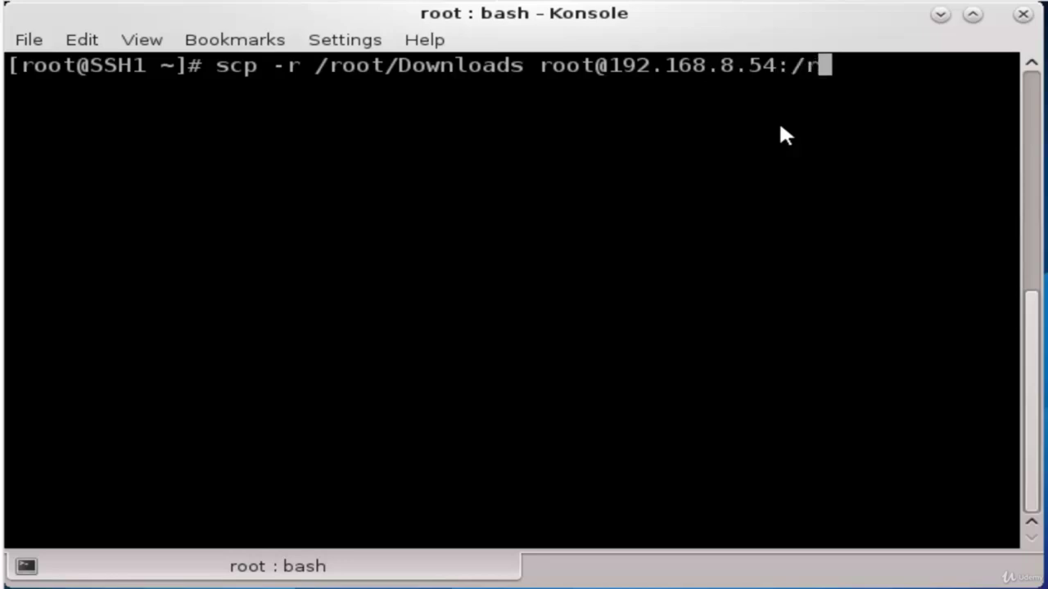
{"action": "type", "text": "oot"}
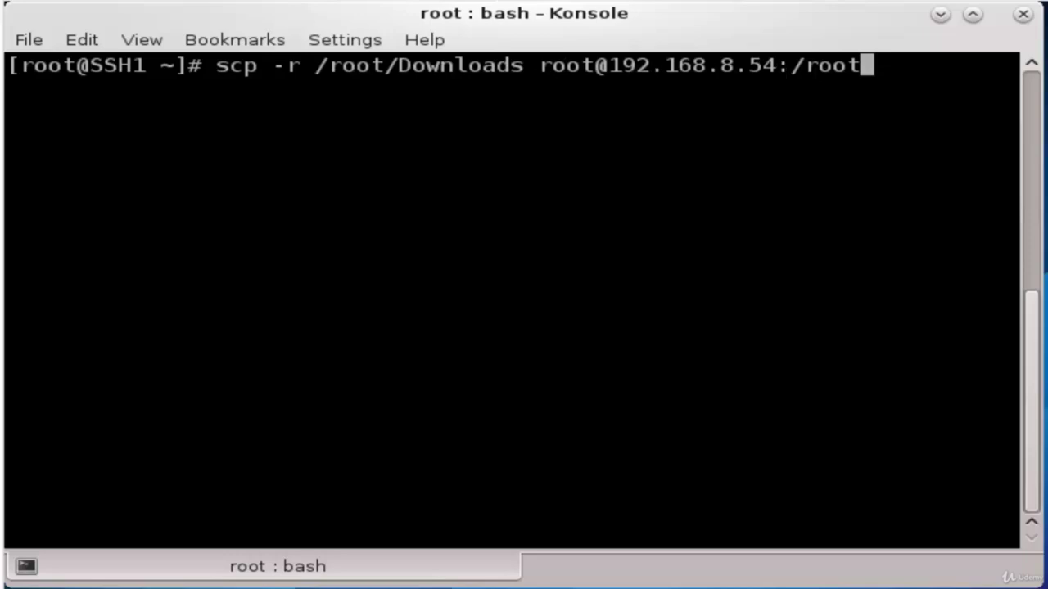
{"action": "key", "text": "Return"}
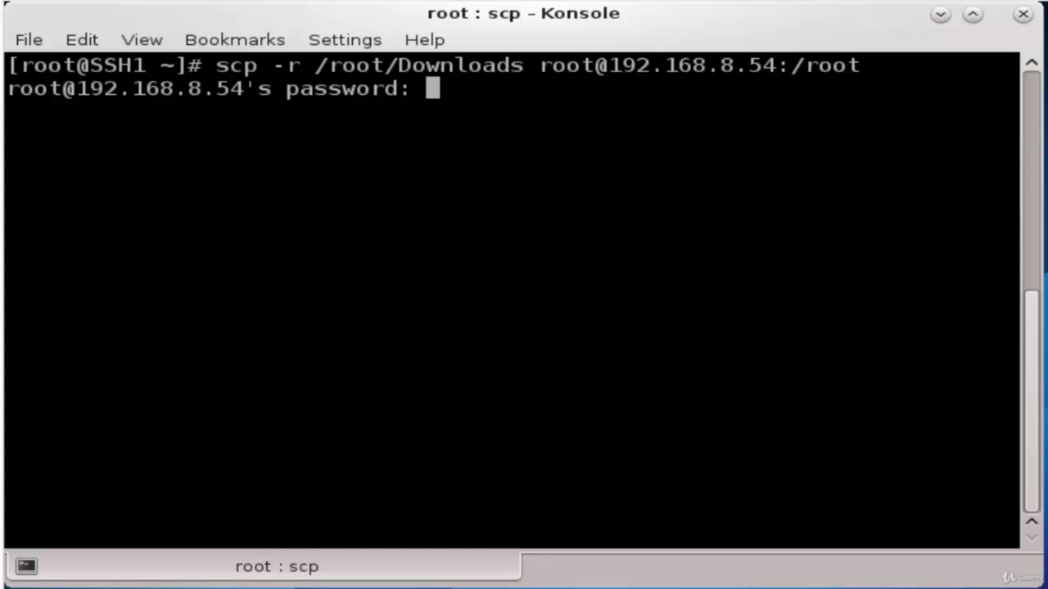
Enter the remote password so file.zip (1024MB) copies to the remote host
{"action": "key", "text": "Return"}
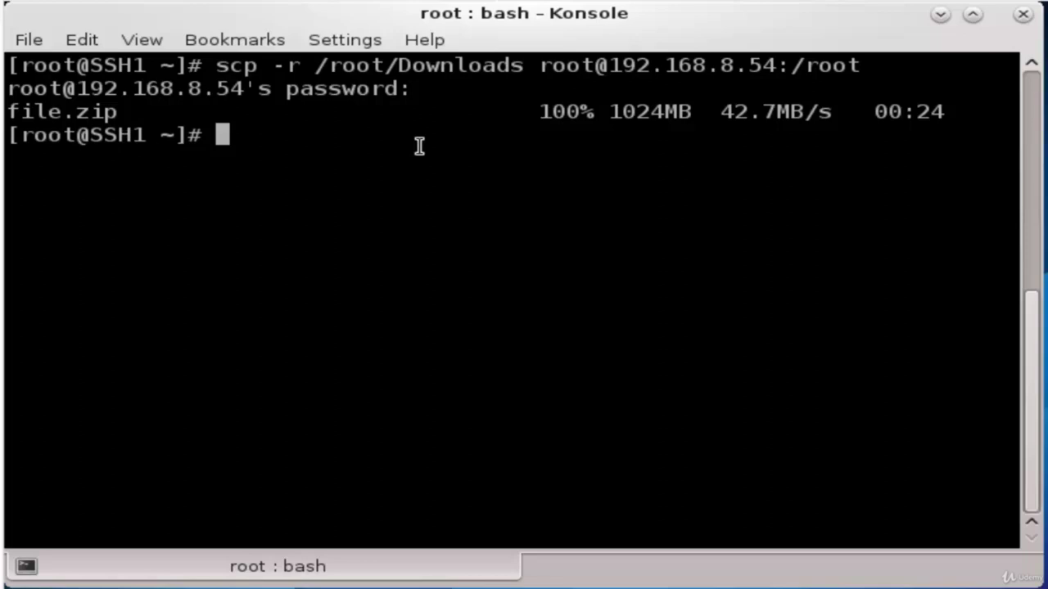
List the home folder, then delete the local Downloads folder with rm -rvf
{"action": "type", "text": "ls"}
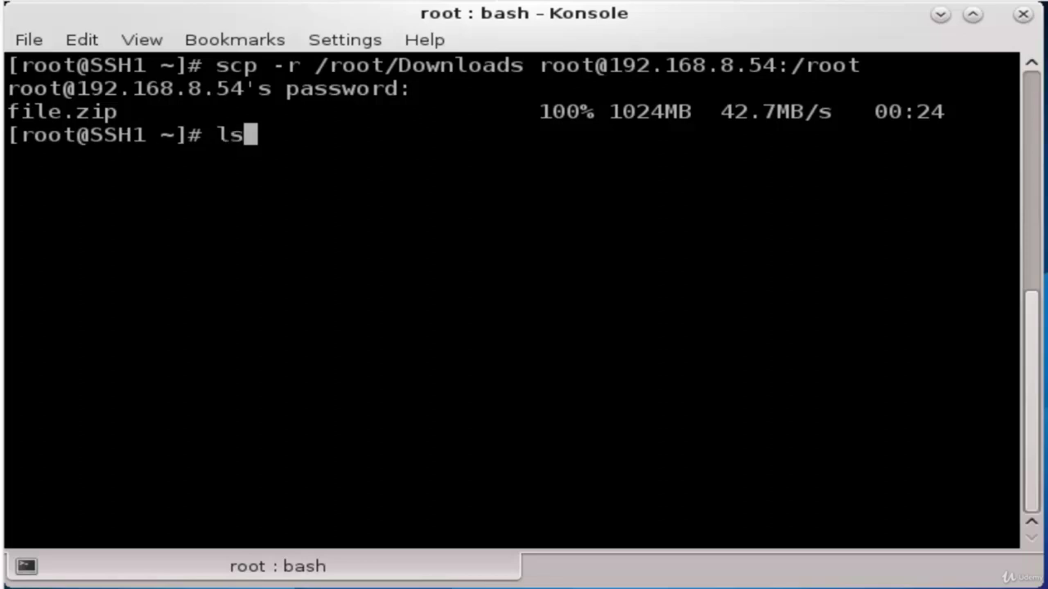
{"action": "key", "text": "Return"}
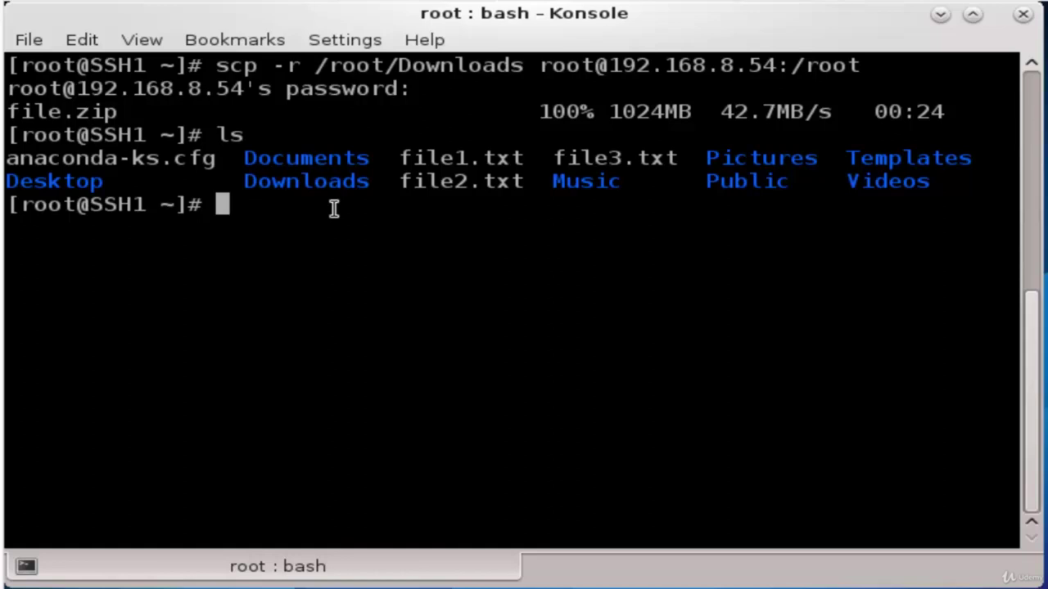
{"action": "type", "text": "rm -rvf "}
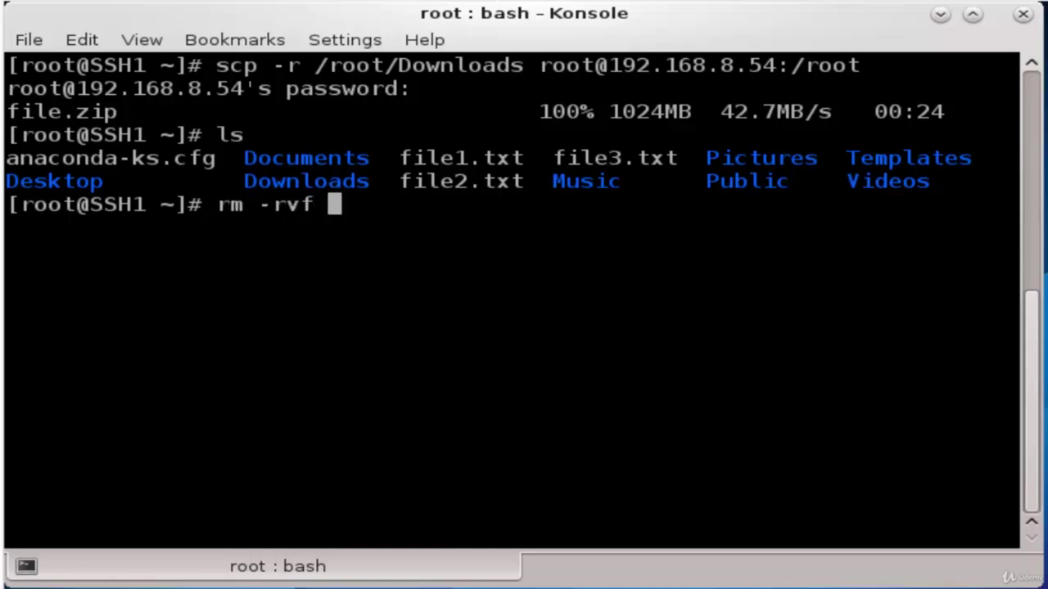
{"action": "type", "text": "Do"}
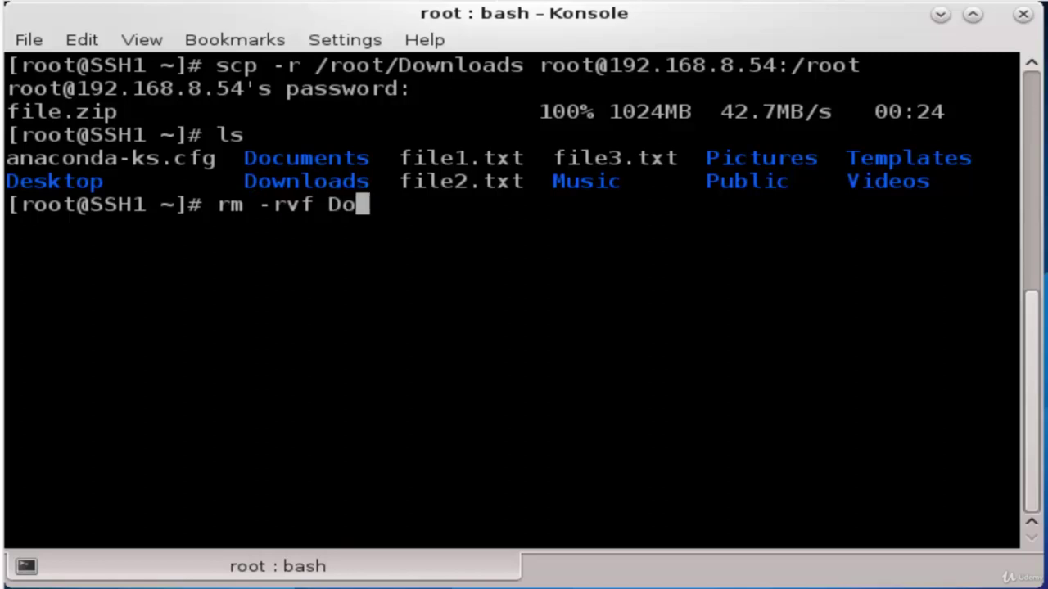
{"action": "type", "text": "w"}
{"action": "key", "text": "Tab"}
{"action": "key", "text": "BackSpace"}
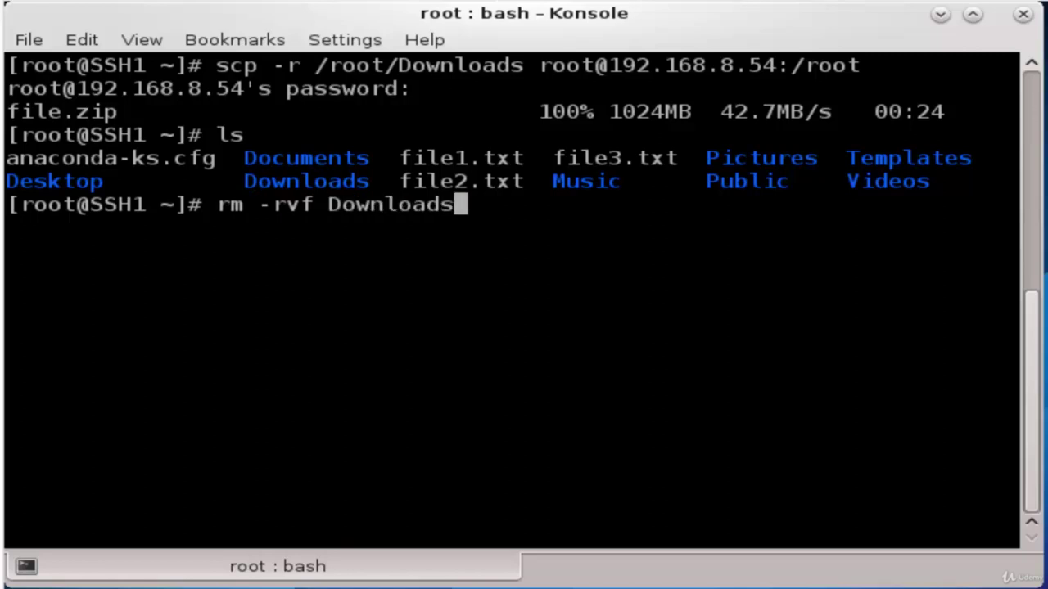
{"action": "key", "text": "Return"}
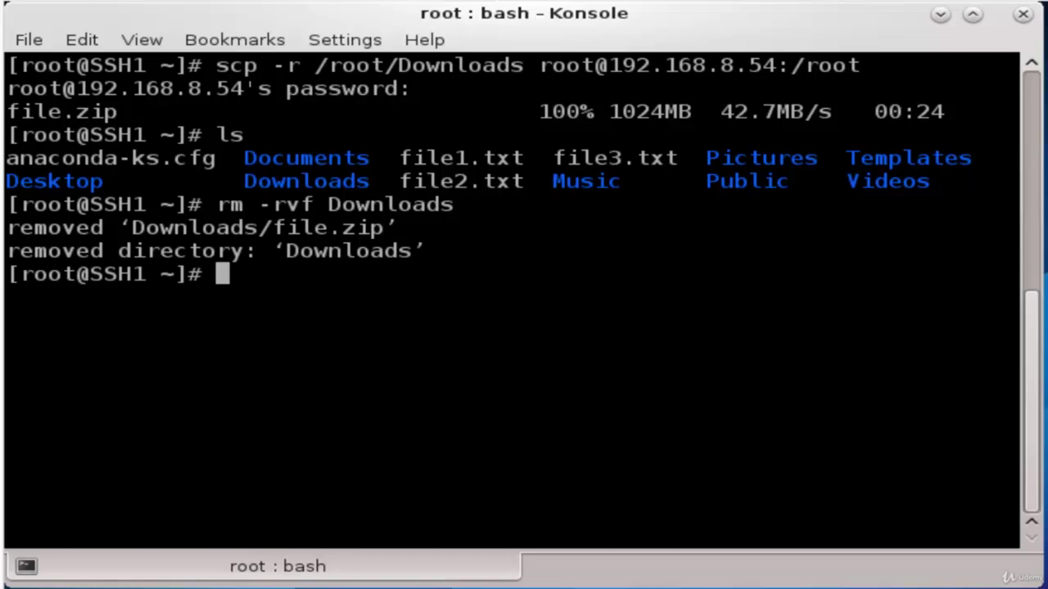
{"action": "type", "text": "sc"}
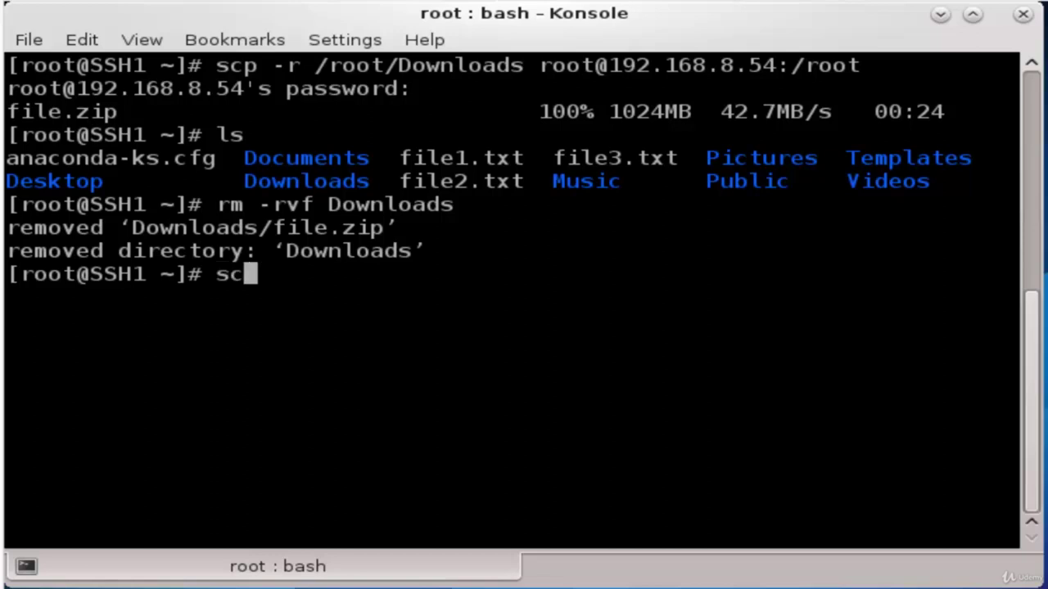
{"action": "type", "text": "p -r"}
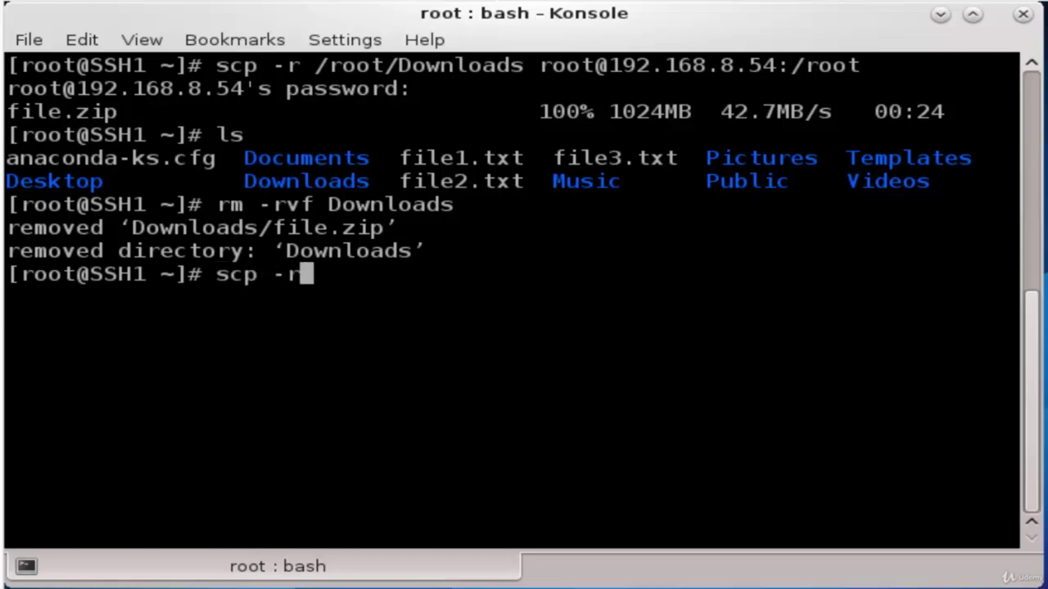
{"action": "type", "text": " root"}
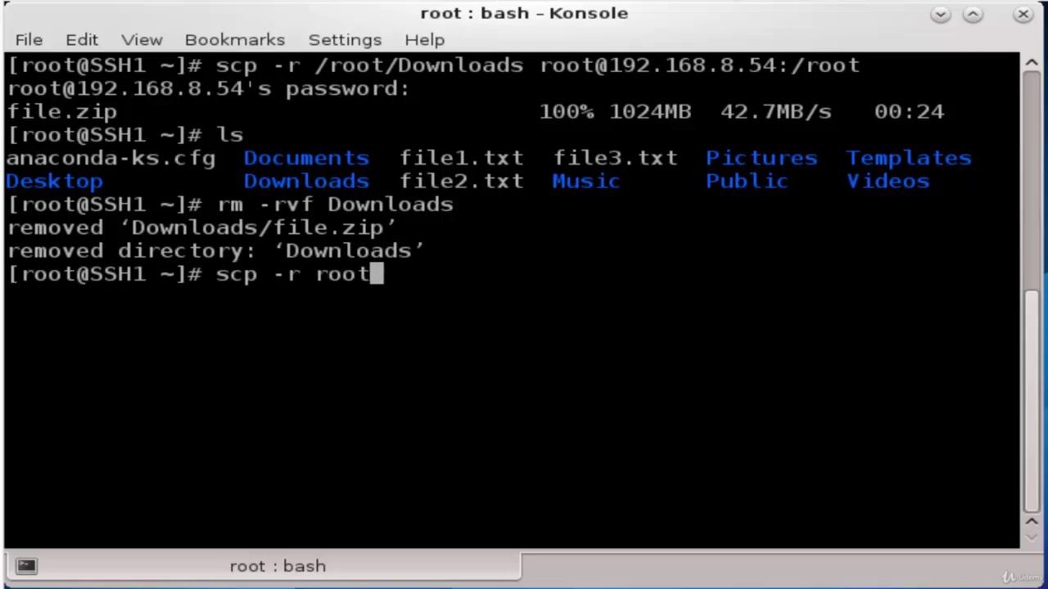
{"action": "type", "text": "@192.16"}
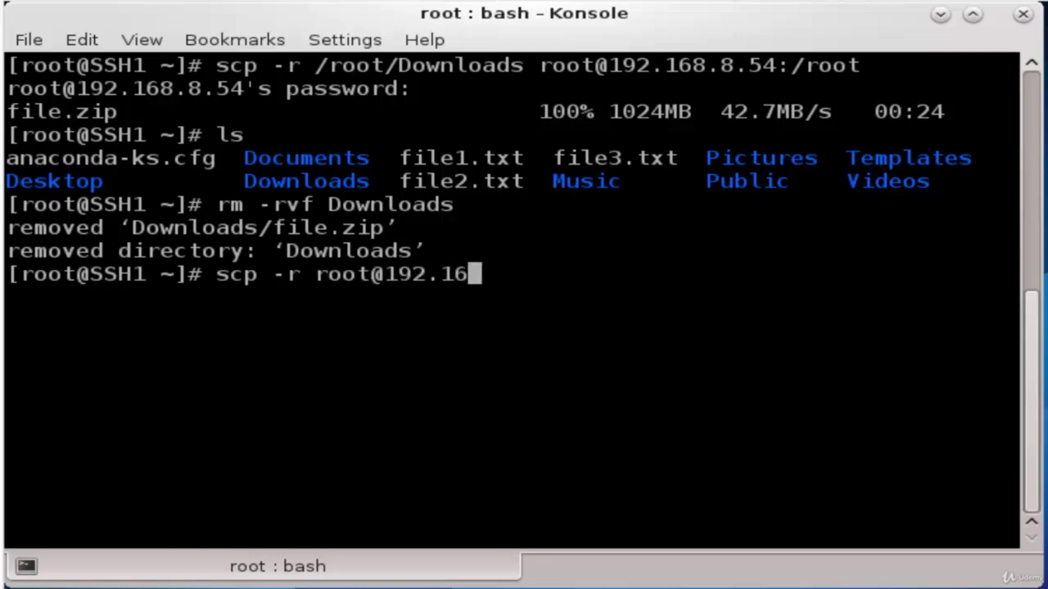
{"action": "type", "text": "8.8.54"}
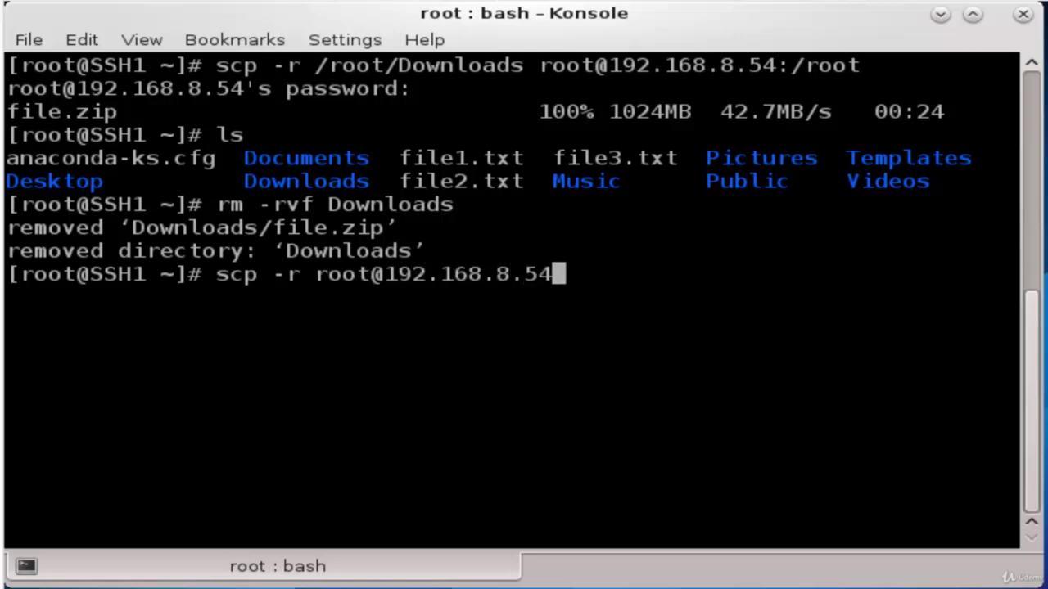
{"action": "type", "text": ":"}
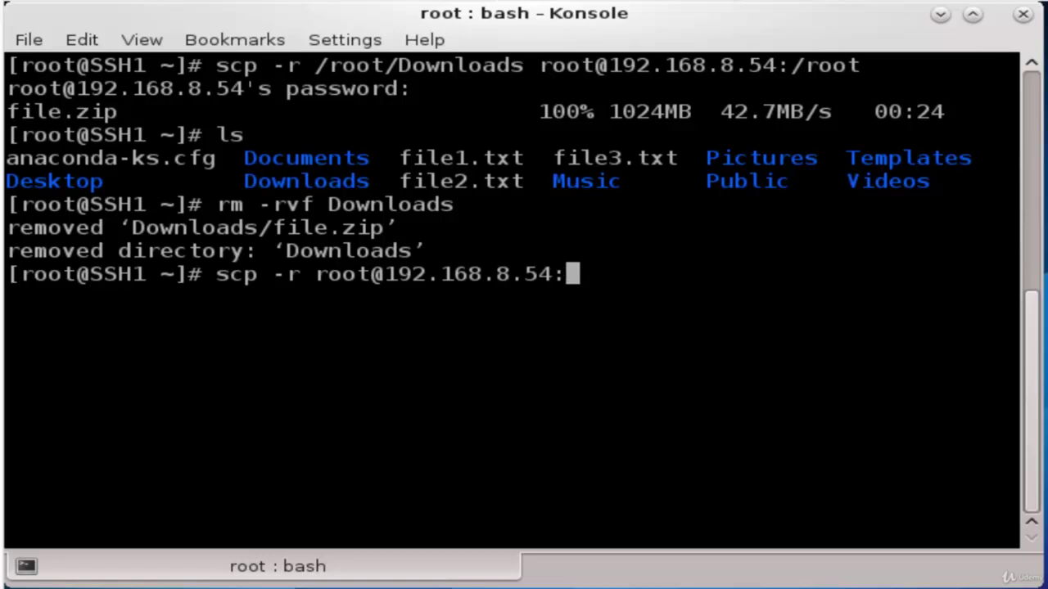
{"action": "type", "text": "/root/"}
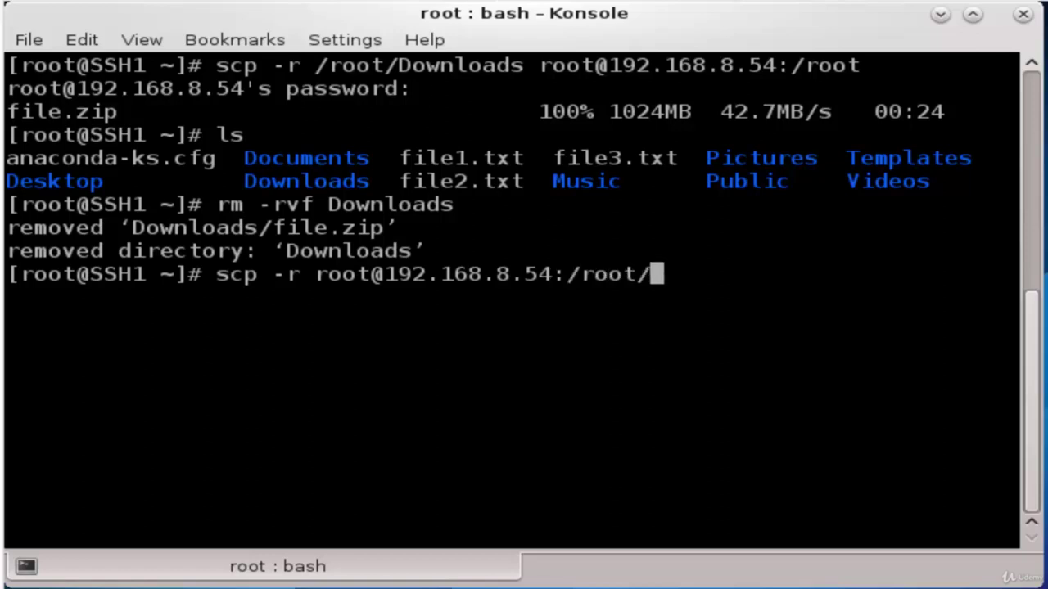
{"action": "type", "text": "Downloads"}
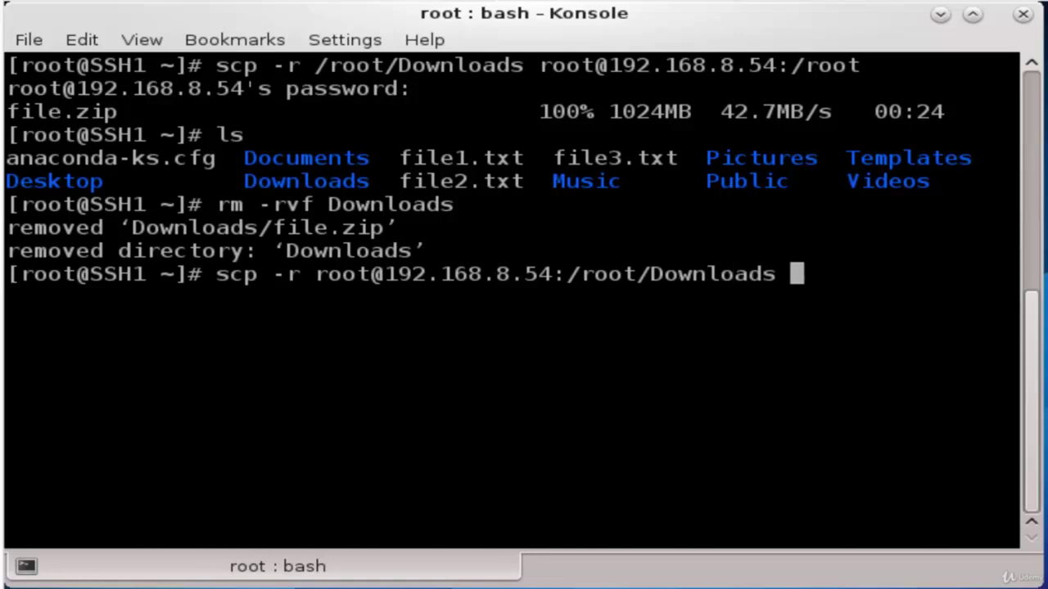
{"action": "type", "text": " /root"}
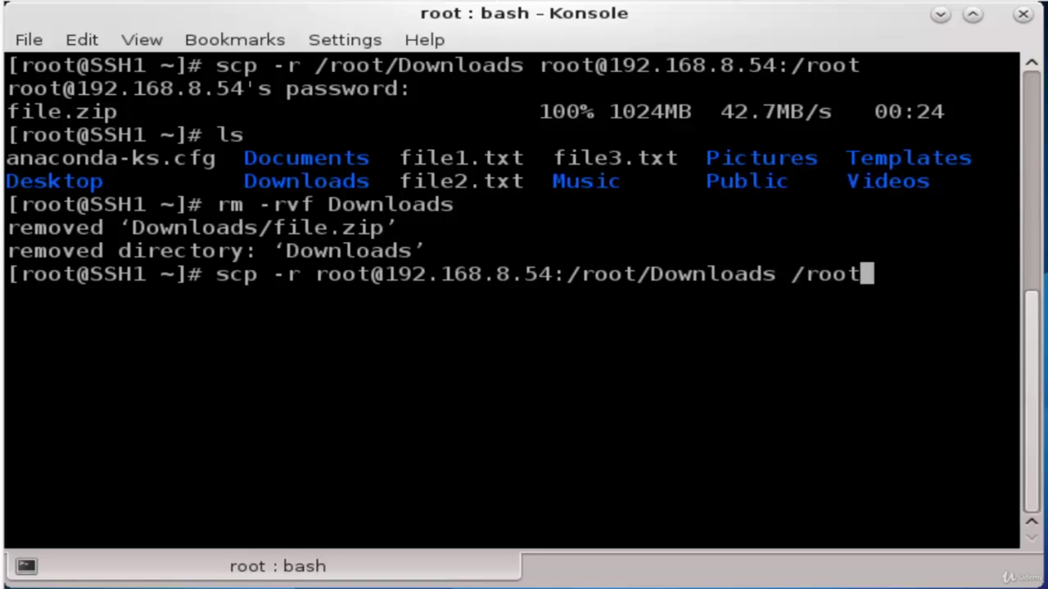
{"action": "key", "text": "Return"}
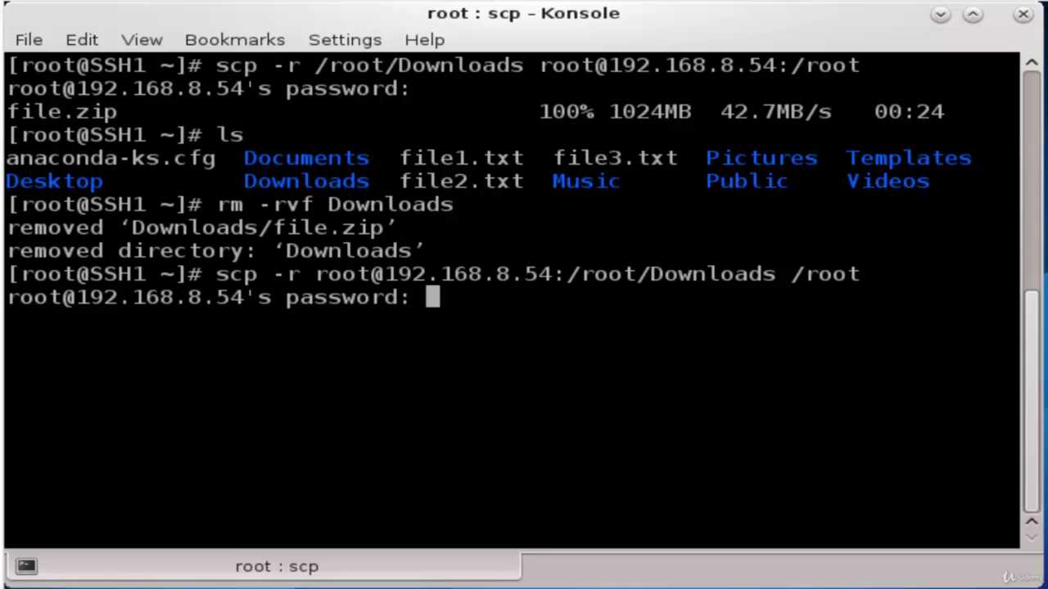
Enter the password to fetch Downloads back, then list the home folder to confirm it returned
{"action": "key", "text": "Return"}
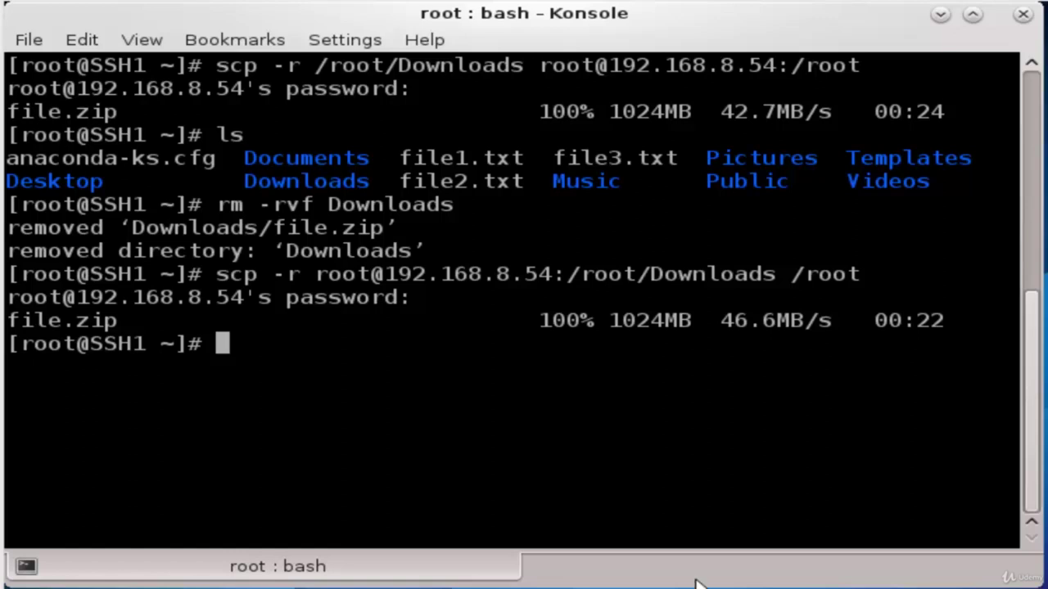
{"action": "type", "text": "ls"}
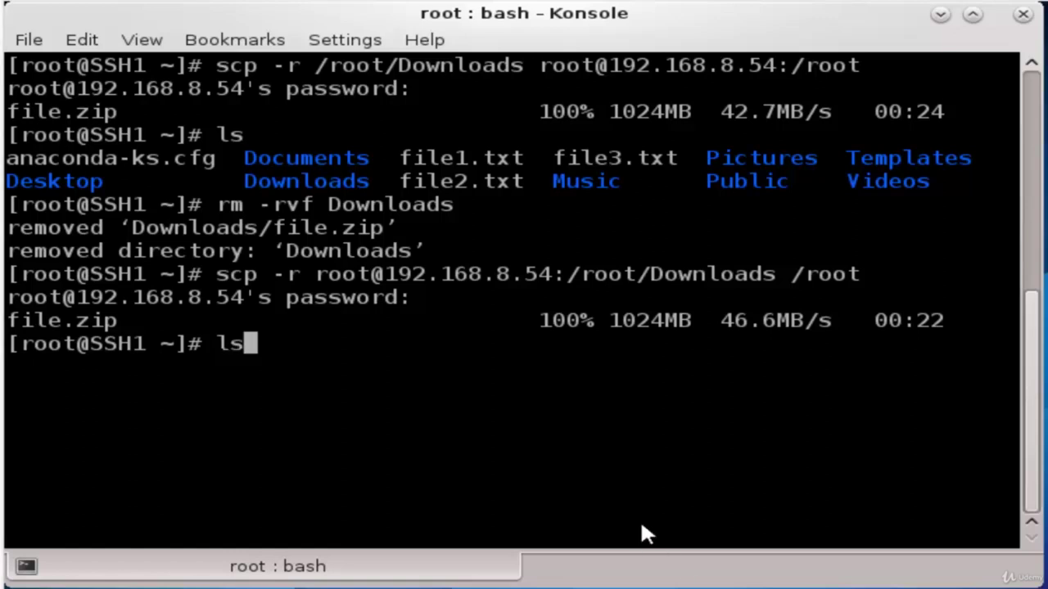
{"action": "key", "text": "Return"}
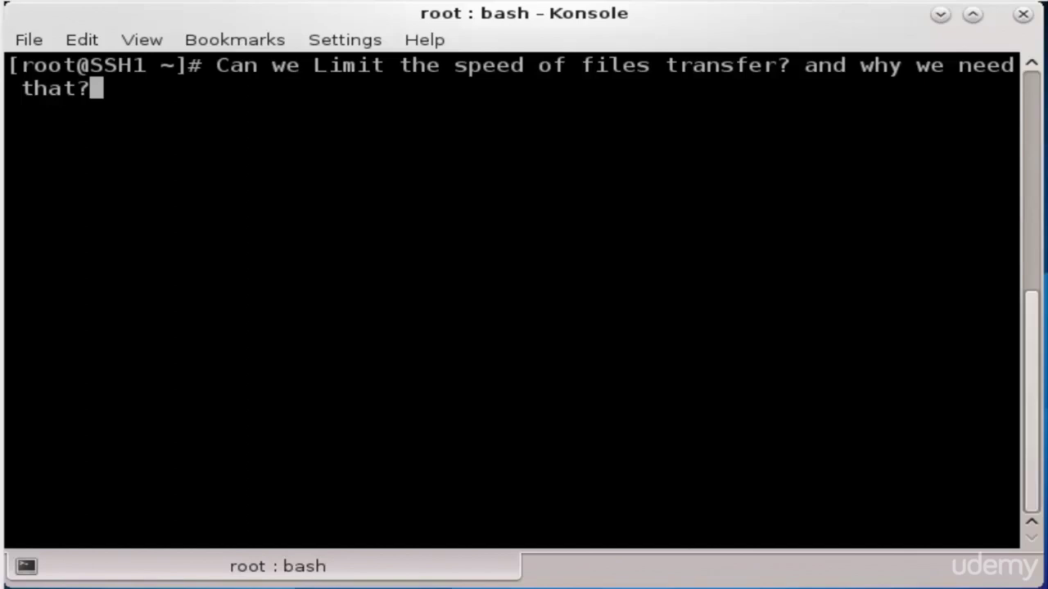
Erase the typed speed-limit question, leaving an empty root prompt
{"action": "key", "text": "BackSpace"}
{"action": "key", "text": "BackSpace"}
{"action": "key", "text": "BackSpace"}
{"action": "key", "text": "BackSpace"}
{"action": "key", "text": "BackSpace"}
{"action": "key", "text": "BackSpace"}
{"action": "key", "text": "BackSpace"}
{"action": "key", "text": "BackSpace"}
{"action": "key", "text": "BackSpace"}
{"action": "key", "text": "BackSpace"}
{"action": "key", "text": "BackSpace"}
{"action": "key", "text": "BackSpace"}
{"action": "key", "text": "BackSpace"}
{"action": "key", "text": "BackSpace"}
{"action": "key", "text": "BackSpace"}
{"action": "key", "text": "BackSpace"}
{"action": "key", "text": "BackSpace"}
{"action": "key", "text": "BackSpace"}
{"action": "key", "text": "BackSpace"}
{"action": "key", "text": "BackSpace"}
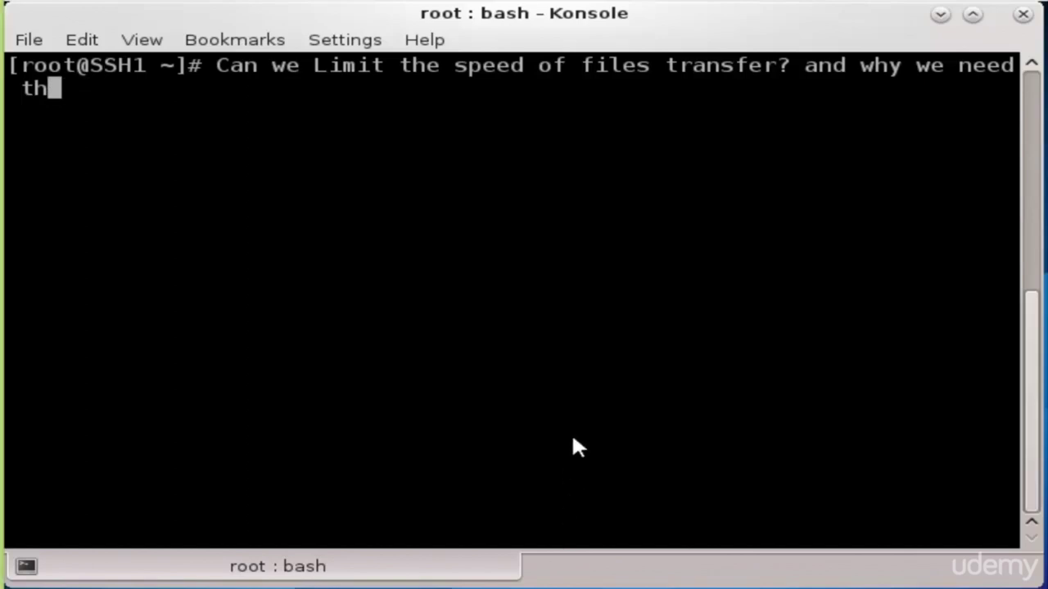
{"action": "key", "text": "BackSpace"}
{"action": "key", "text": "BackSpace"}
{"action": "key", "text": "BackSpace"}
{"action": "key", "text": "BackSpace"}
{"action": "key", "text": "BackSpace"}
{"action": "key", "text": "BackSpace"}
{"action": "key", "text": "BackSpace"}
{"action": "key", "text": "BackSpace"}
{"action": "key", "text": "BackSpace"}
{"action": "key", "text": "BackSpace"}
{"action": "key", "text": "BackSpace"}
{"action": "key", "text": "BackSpace"}
{"action": "key", "text": "BackSpace"}
{"action": "key", "text": "BackSpace"}
{"action": "key", "text": "BackSpace"}
{"action": "key", "text": "BackSpace"}
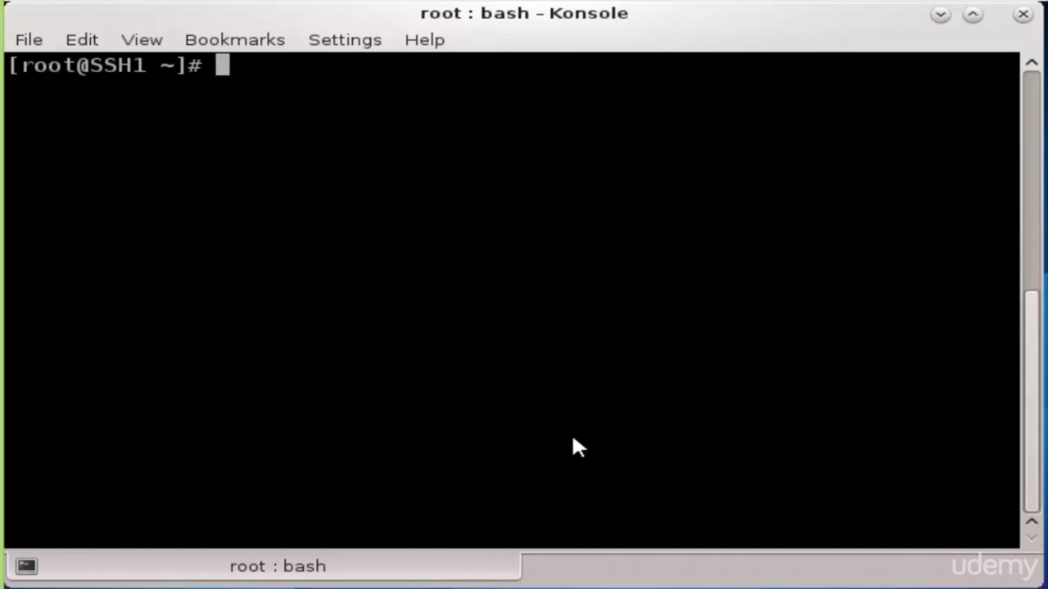
Type 'scp -l 50 file1.txt' to /tmp on 192.168.8.54 as the remote user, without running it
{"action": "type", "text": "scp "}
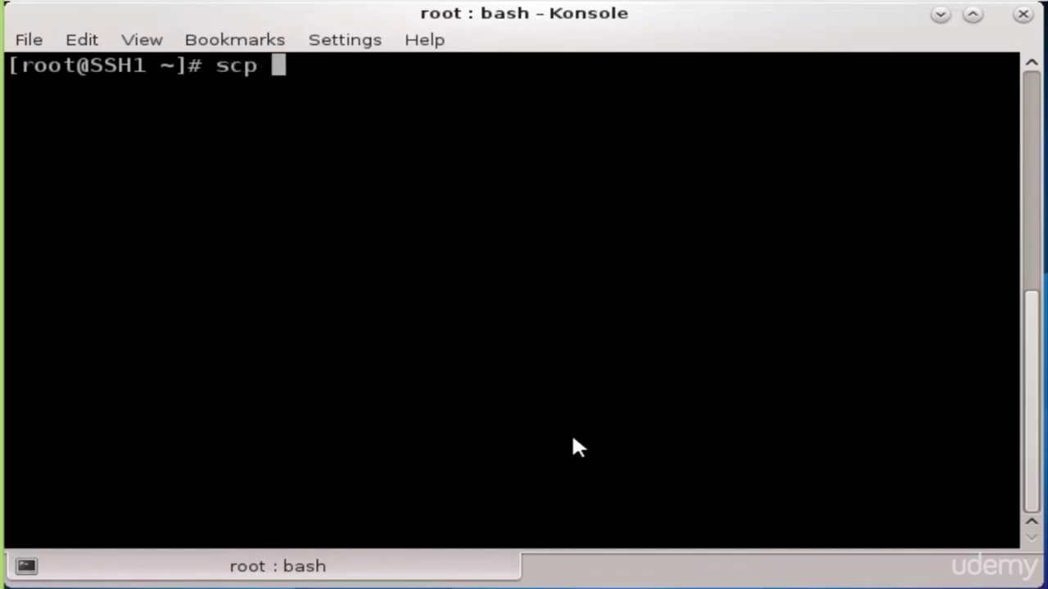
{"action": "type", "text": "-l "}
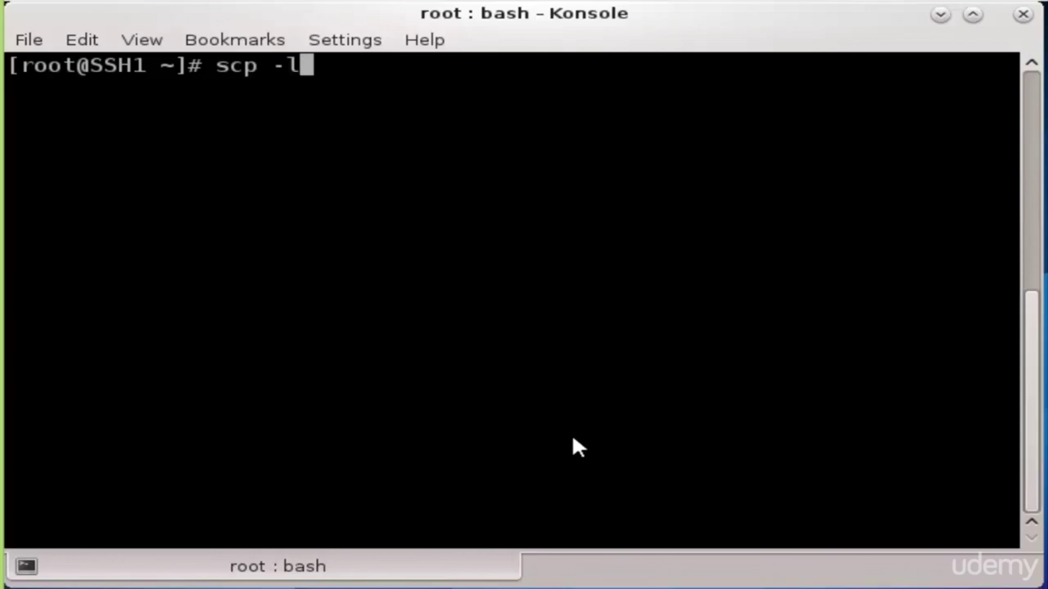
{"action": "type", "text": "50"}
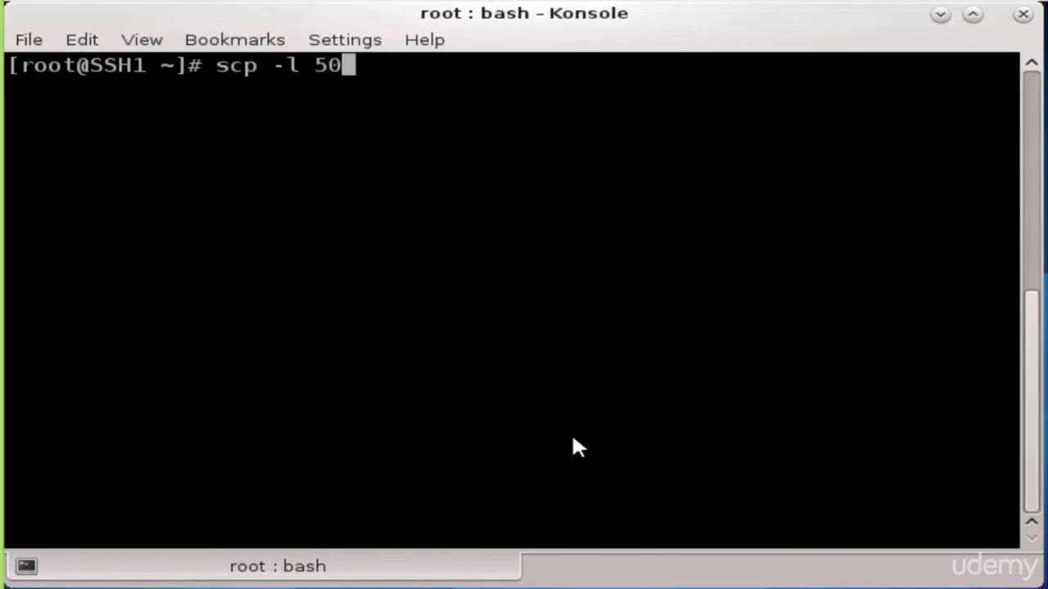
{"action": "type", "text": " file"}
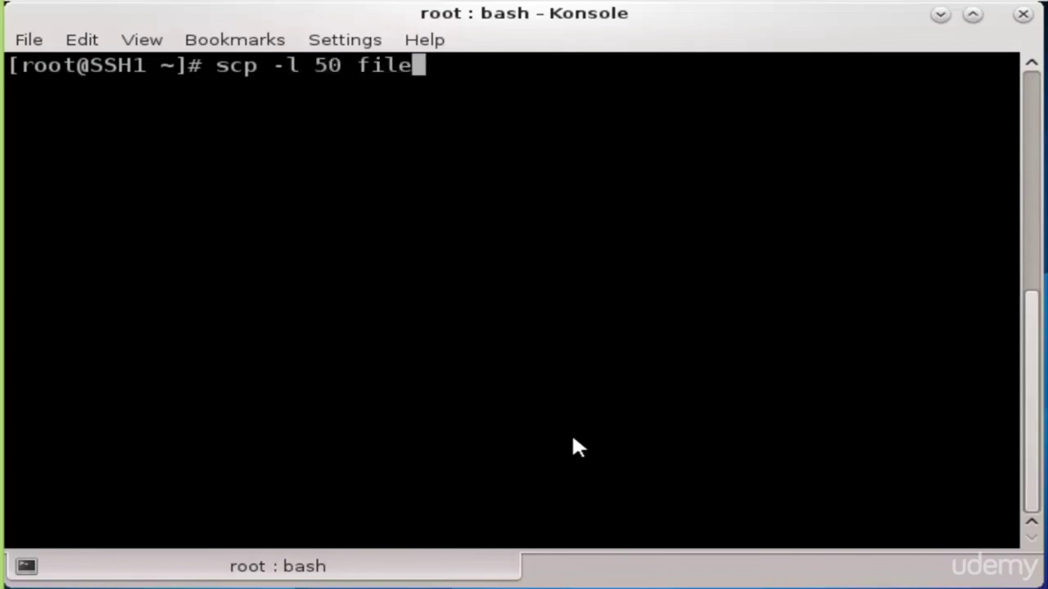
{"action": "type", "text": "1.txt "}
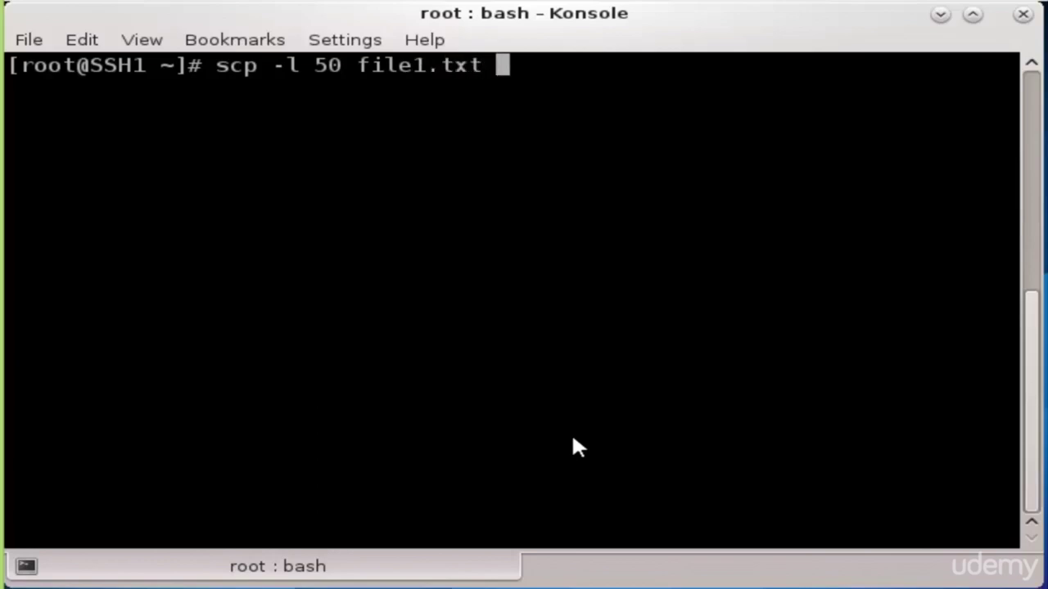
{"action": "type", "text": "mtork@19"}
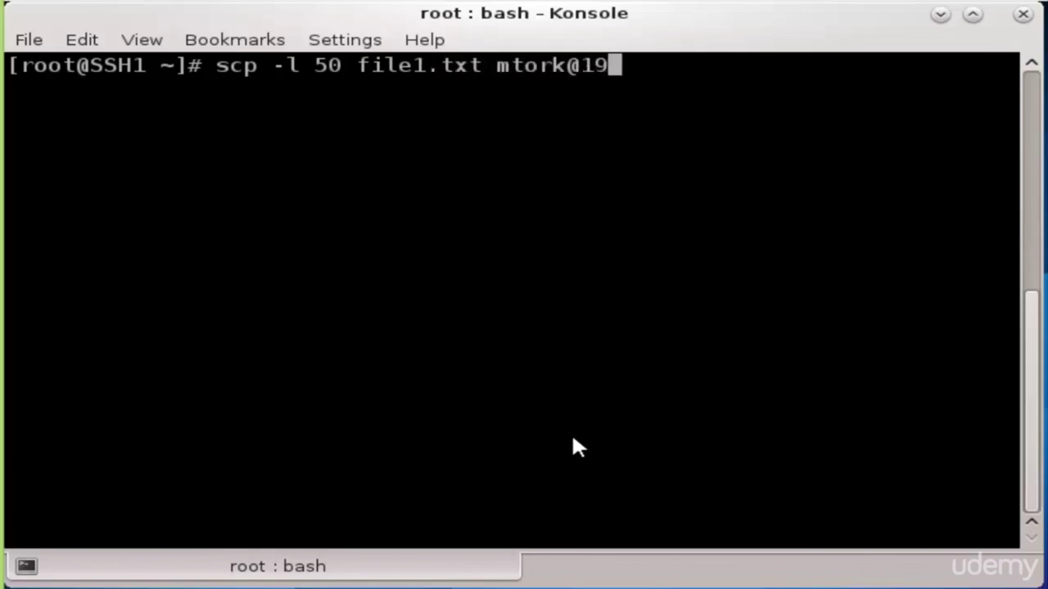
{"action": "type", "text": "2.168.8"}
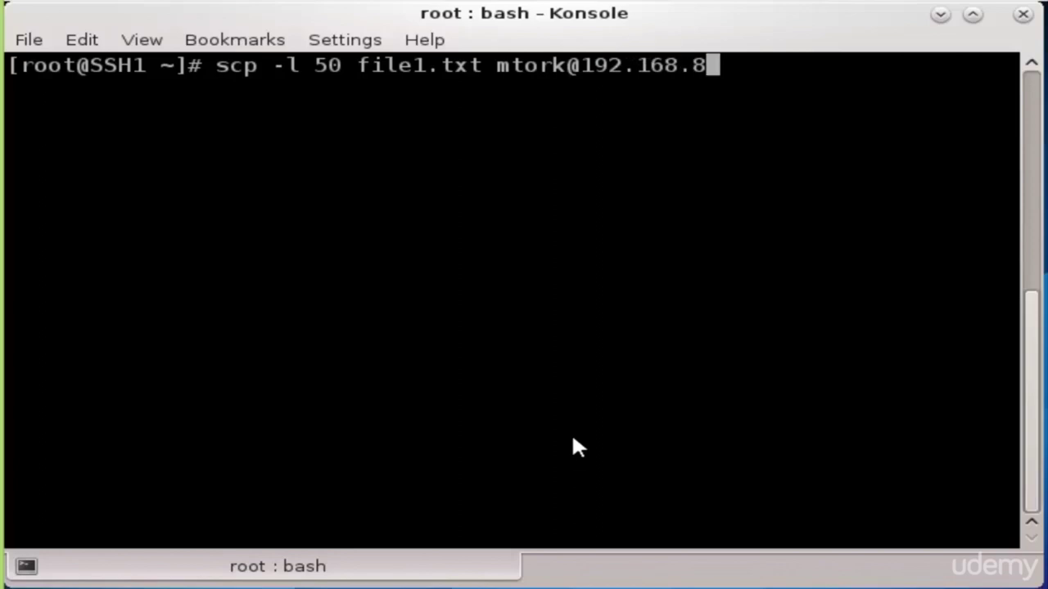
{"action": "type", "text": ".54:"}
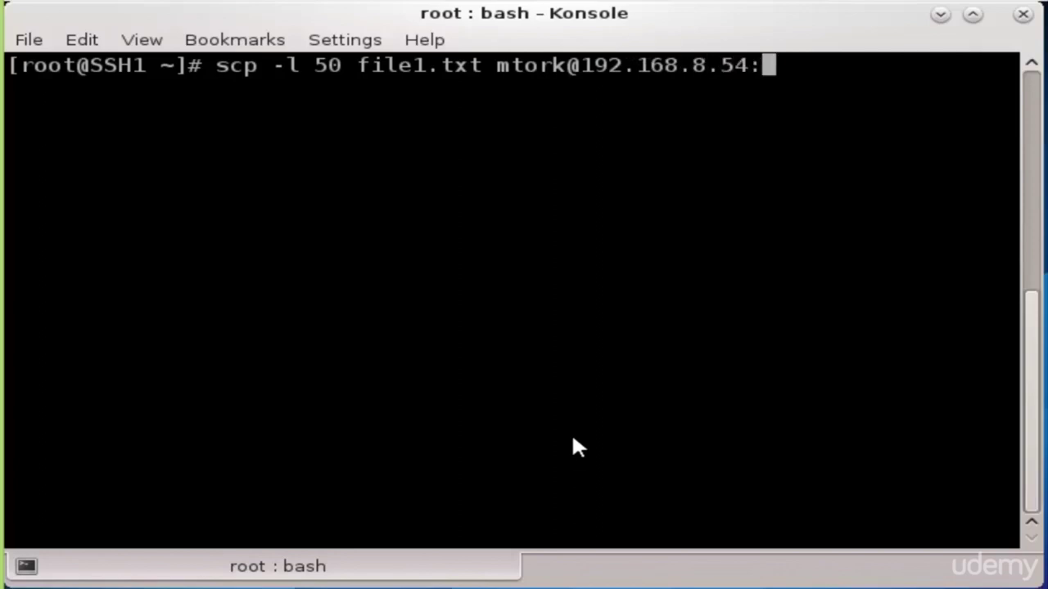
{"action": "type", "text": "/tmp"}
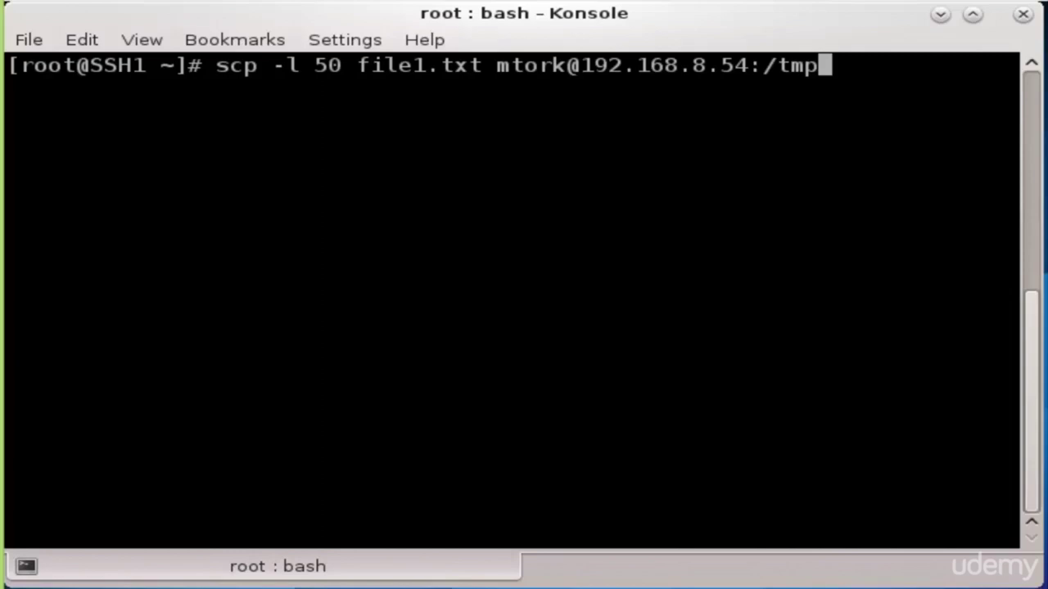
Run the 50 Kbit/s-limited scp with the password, then abort it at about 6KB/s
{"action": "key", "text": "Return"}
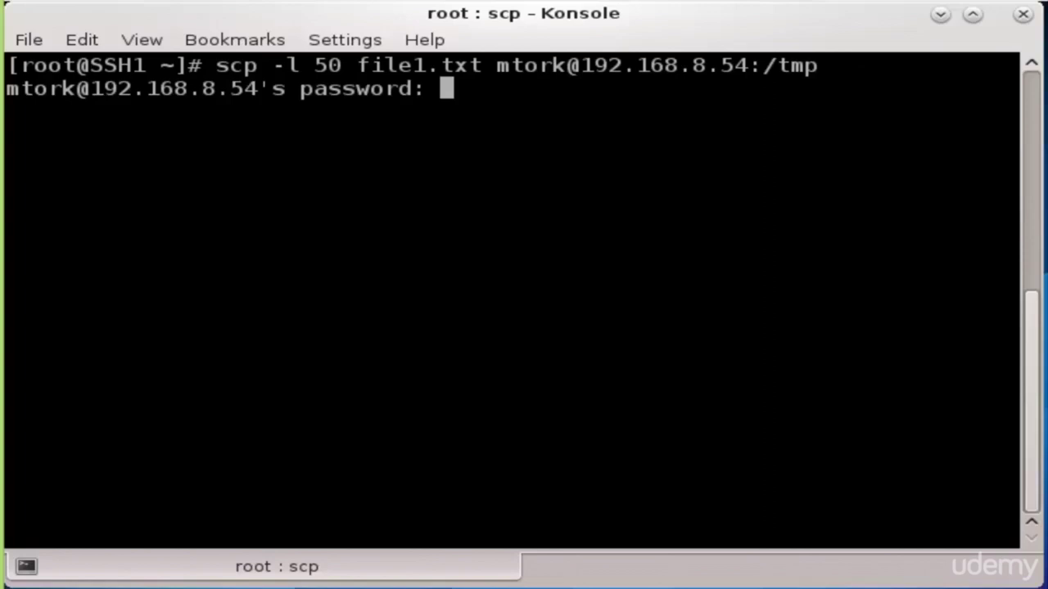
{"action": "key", "text": "Return"}
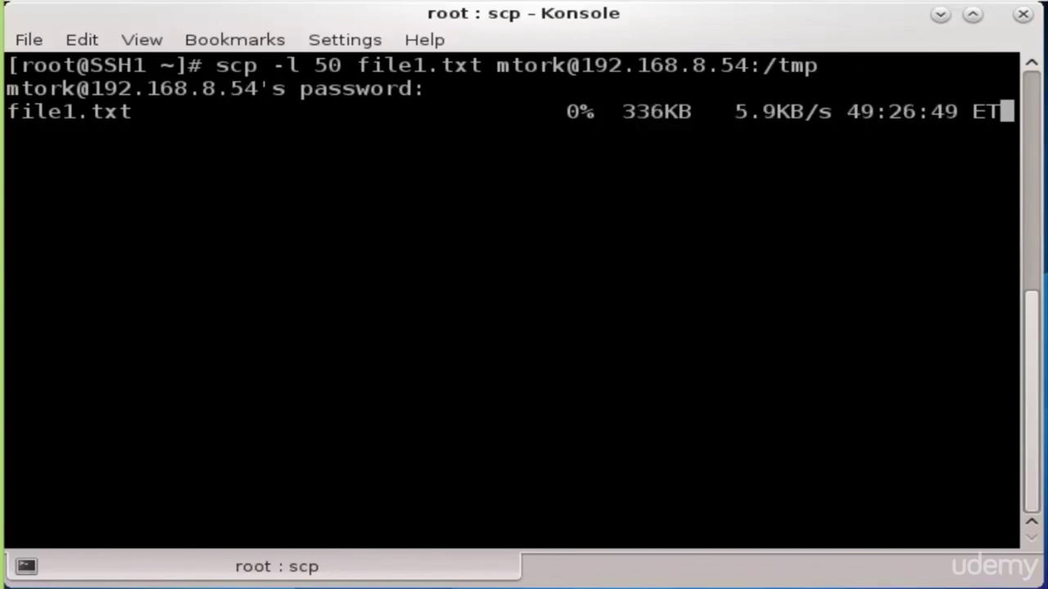
{"action": "key", "text": "ctrl+c"}
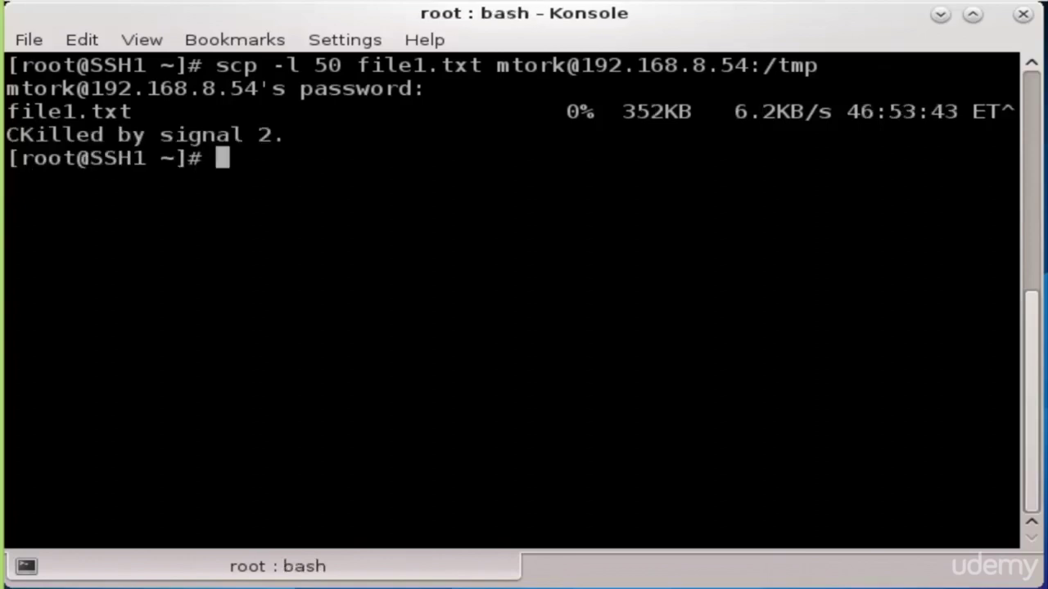
Recall the scp command and replace the 50 limit with 1024*8=8192
{"action": "key", "text": "Up"}
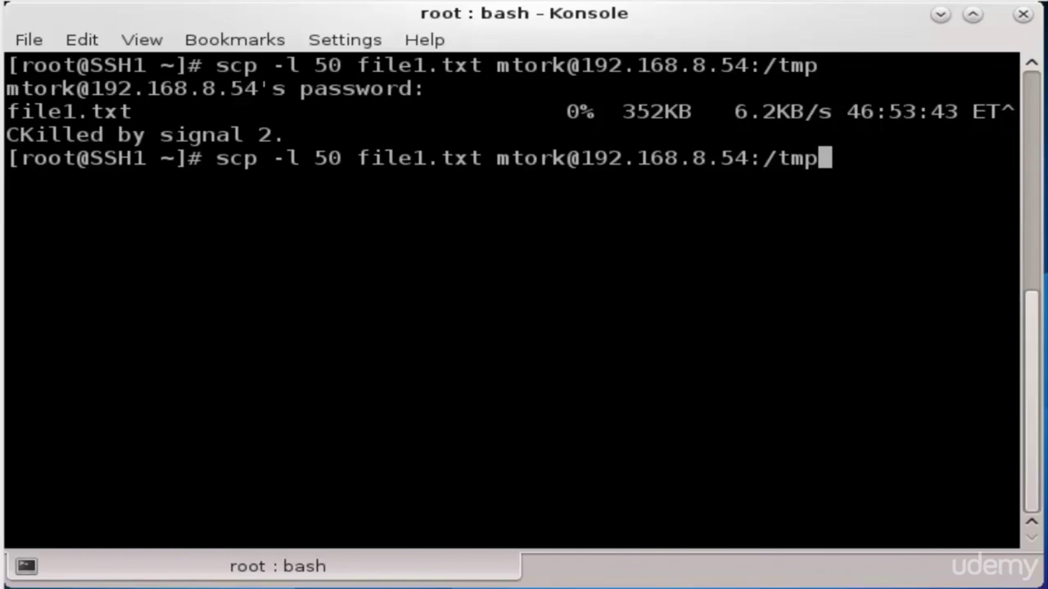
{"action": "key", "text": "Left"}
{"action": "key", "text": "Left"}
{"action": "key", "text": "Left"}
{"action": "key", "text": "Left"}
{"action": "key", "text": "Left"}
{"action": "key", "text": "Left"}
{"action": "key", "text": "Left"}
{"action": "key", "text": "Left"}
{"action": "key", "text": "Left"}
{"action": "key", "text": "Left"}
{"action": "key", "text": "Left"}
{"action": "key", "text": "Left"}
{"action": "key", "text": "Left"}
{"action": "key", "text": "Left"}
{"action": "key", "text": "Left"}
{"action": "key", "text": "Left"}
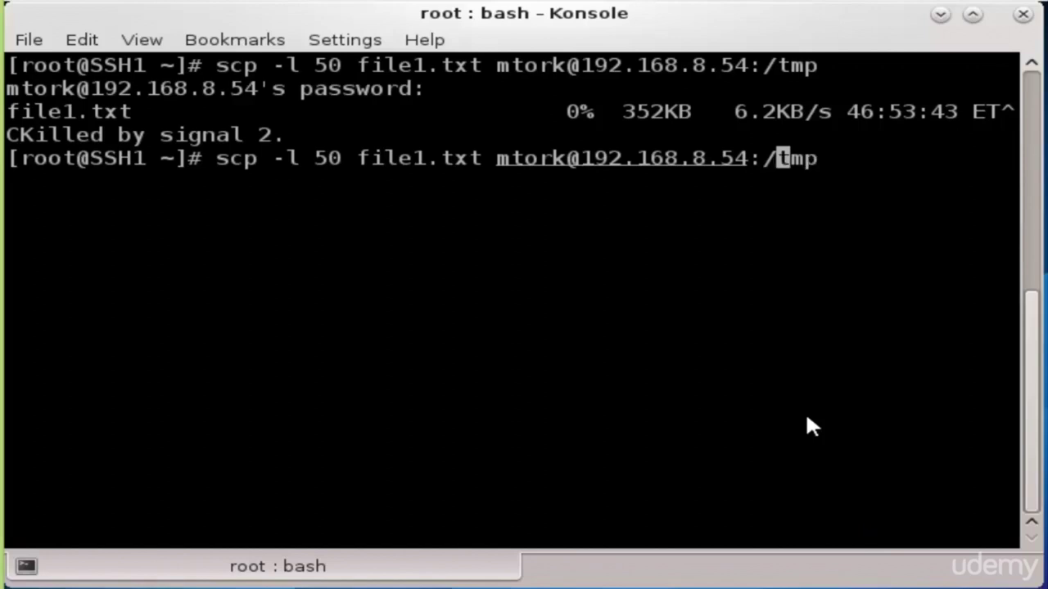
{"action": "key", "text": "Left"}
{"action": "key", "text": "Left"}
{"action": "key", "text": "Left"}
{"action": "key", "text": "Left"}
{"action": "key", "text": "Left"}
{"action": "key", "text": "Left"}
{"action": "key", "text": "Left"}
{"action": "key", "text": "Left"}
{"action": "key", "text": "Left"}
{"action": "key", "text": "Left"}
{"action": "key", "text": "Left"}
{"action": "key", "text": "Left"}
{"action": "key", "text": "Left"}
{"action": "key", "text": "Left"}
{"action": "key", "text": "Left"}
{"action": "key", "text": "Left"}
{"action": "key", "text": "Left"}
{"action": "key", "text": "Left"}
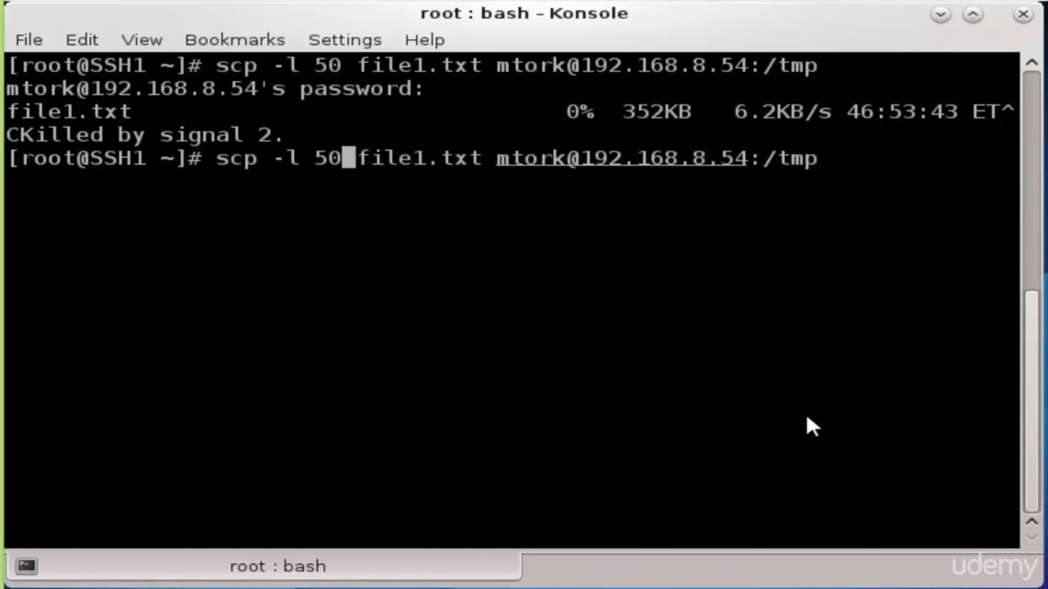
{"action": "key", "text": "BackSpace"}
{"action": "key", "text": "BackSpace"}
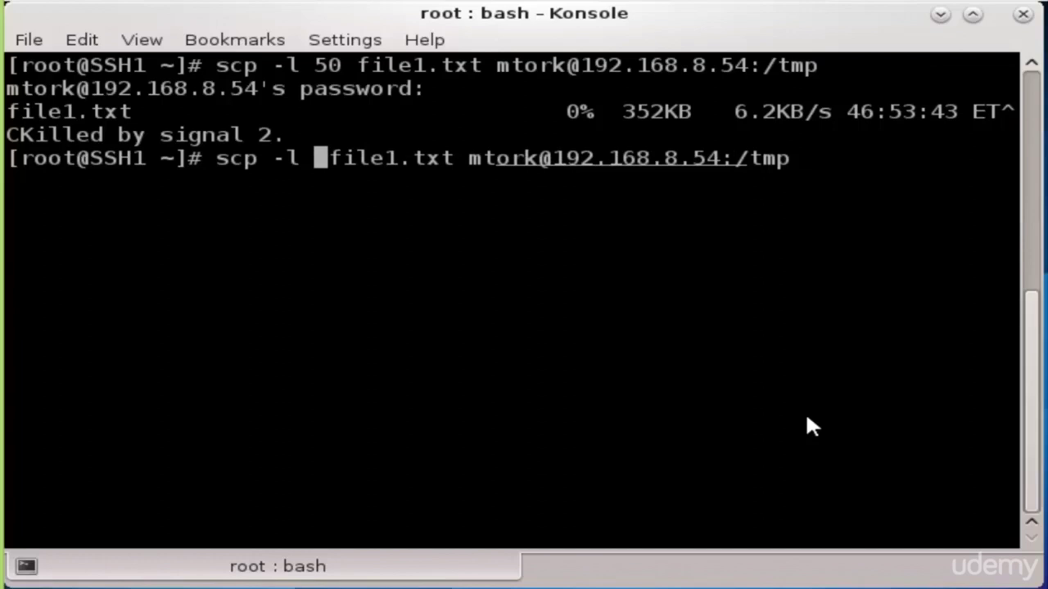
{"action": "type", "text": "1024"}
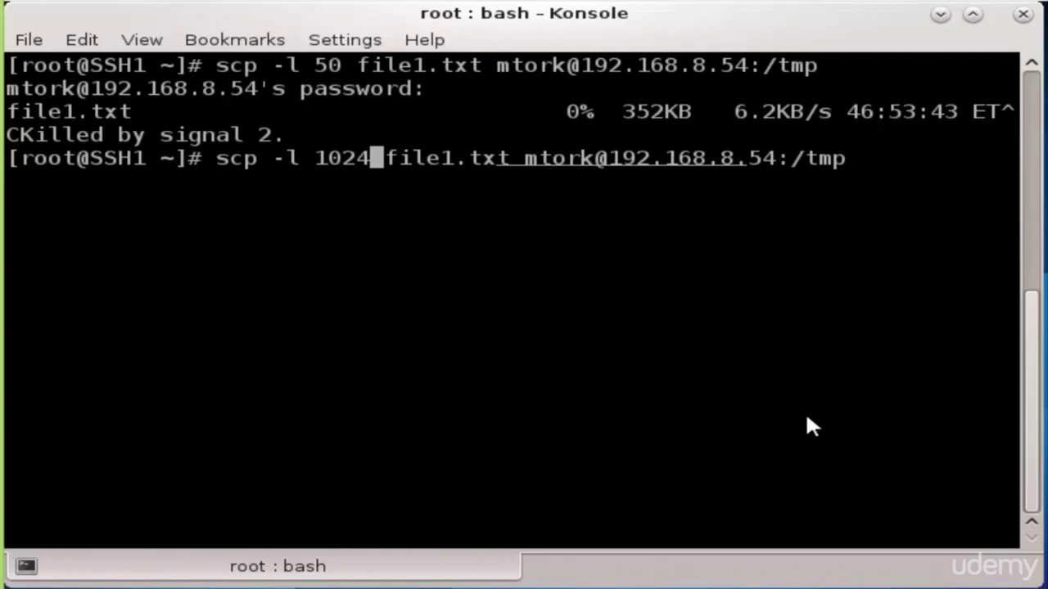
{"action": "type", "text": "*"}
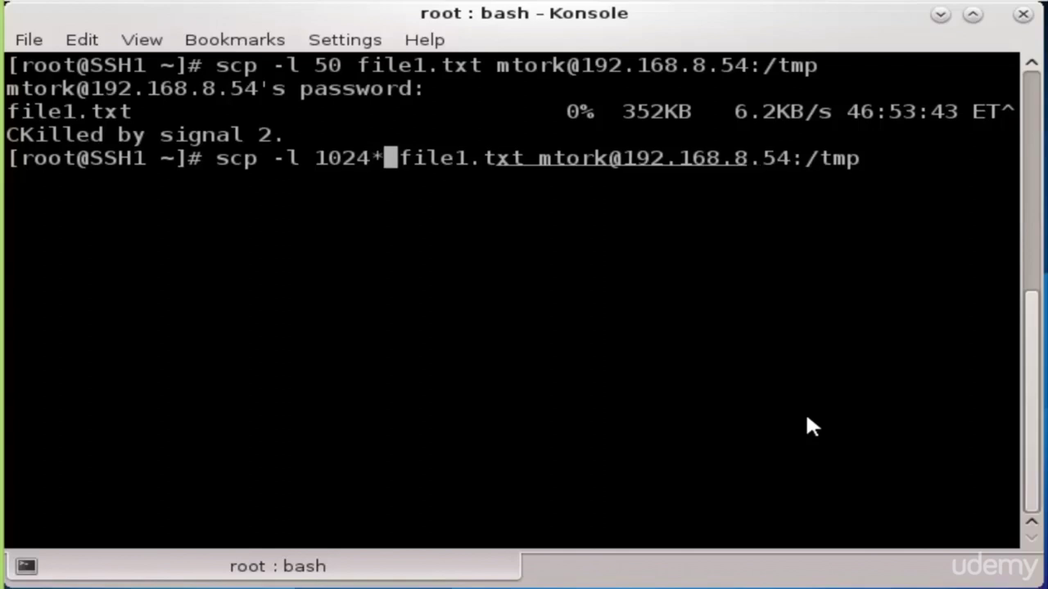
{"action": "type", "text": "8"}
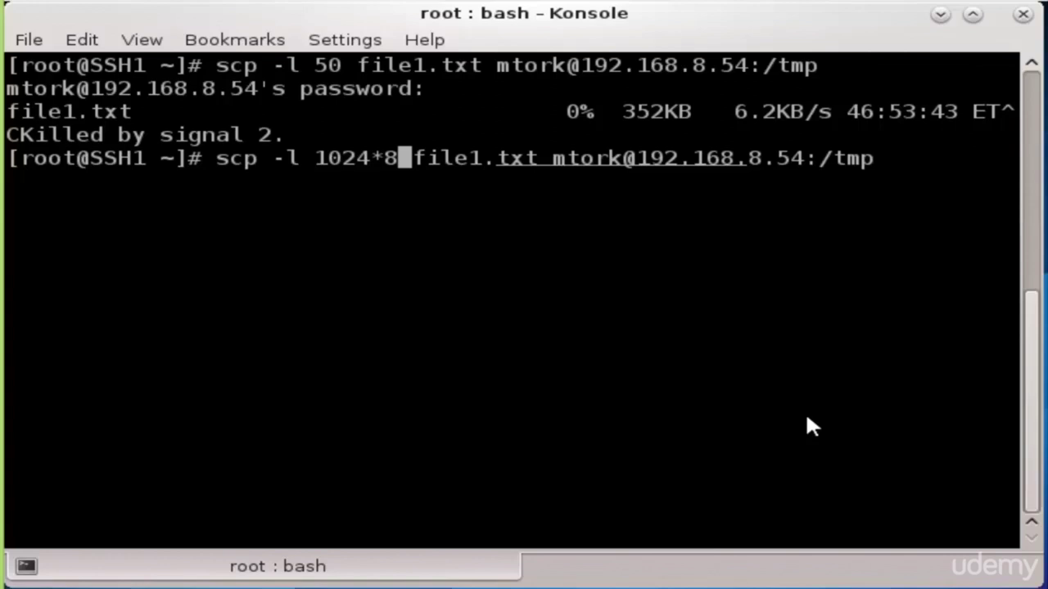
{"action": "type", "text": "="}
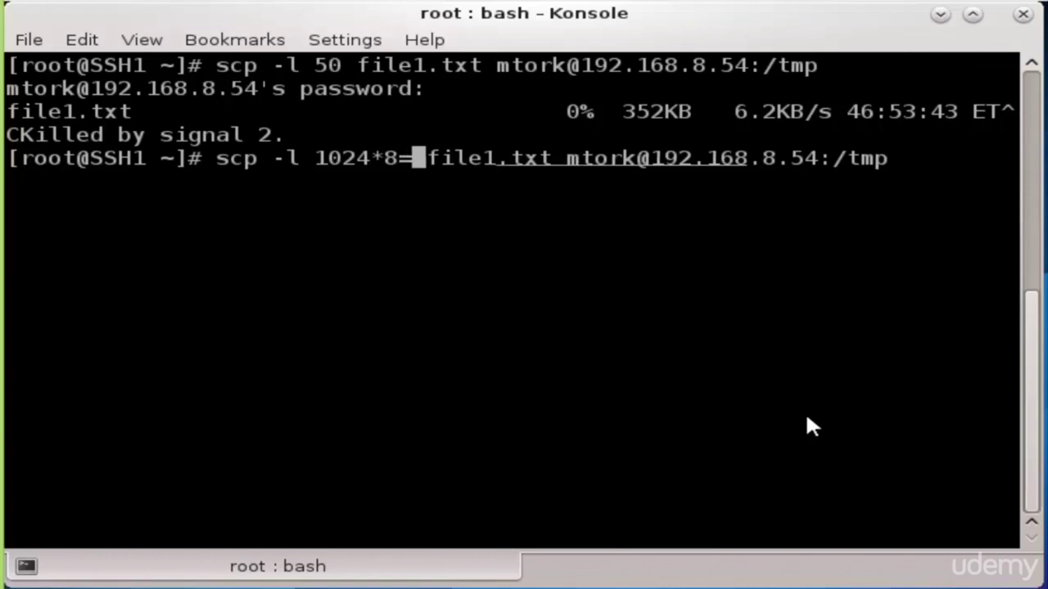
{"action": "type", "text": "81"}
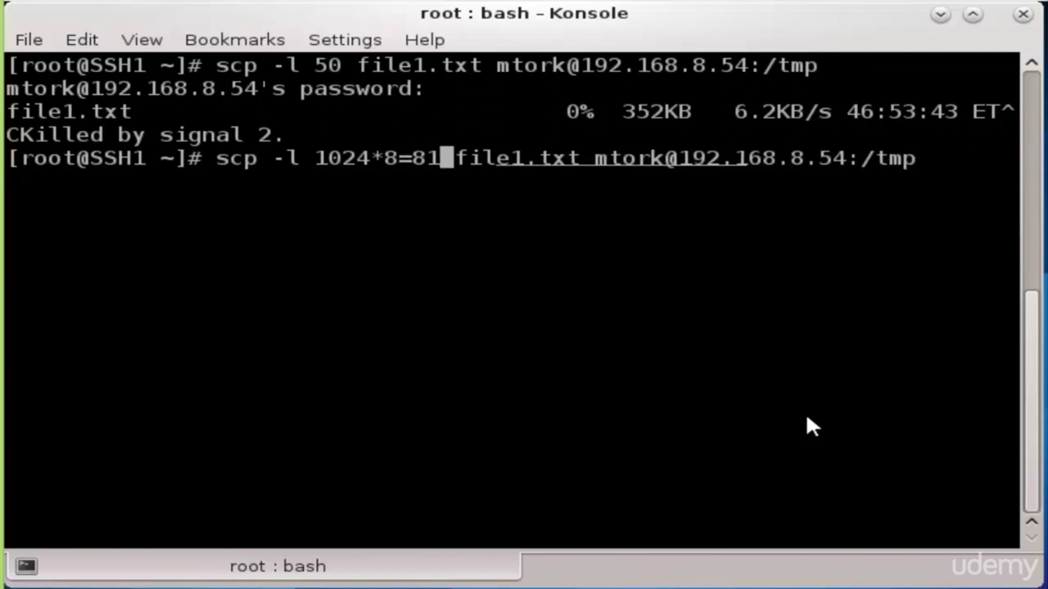
{"action": "type", "text": "92"}
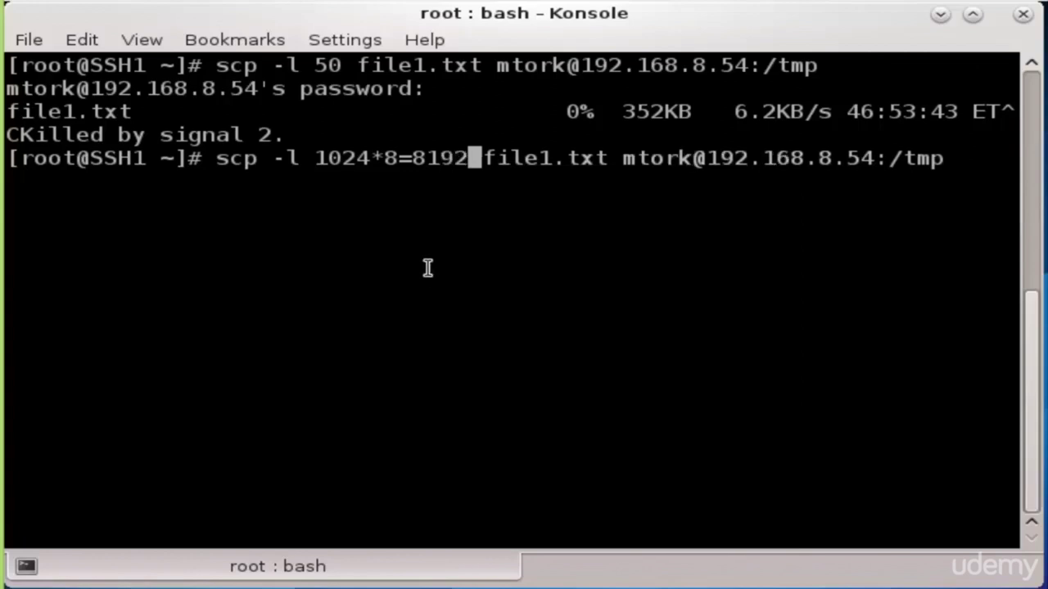
Delete the 1024*8= arithmetic so the bandwidth limit reads just 8192
{"action": "left_click_drag", "start_coordinate": [416, 157], "coordinate": [474, 159]}
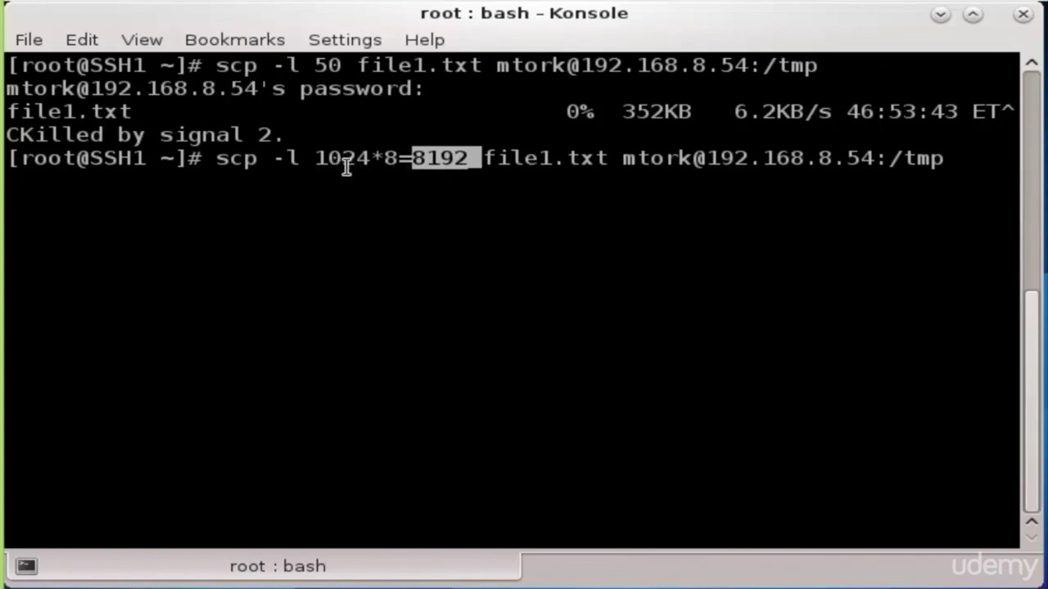
{"action": "left_click_drag", "start_coordinate": [468, 159], "coordinate": [424, 160]}
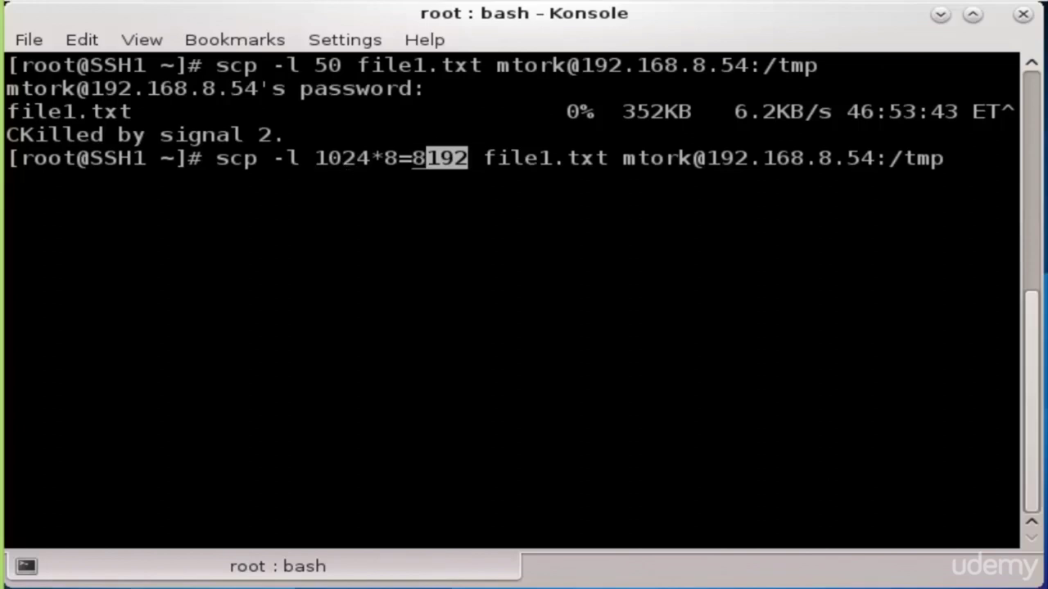
{"action": "key", "text": "BackSpace"}
{"action": "key", "text": "BackSpace"}
{"action": "key", "text": "BackSpace"}
{"action": "key", "text": "BackSpace"}
{"action": "key", "text": "BackSpace"}
{"action": "key", "text": "BackSpace"}
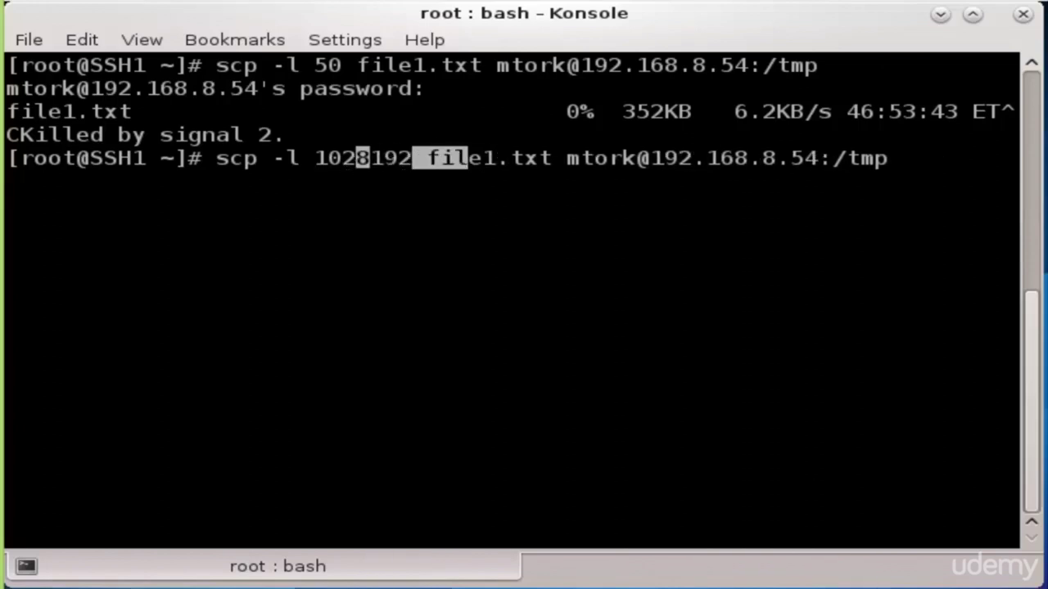
{"action": "key", "text": "BackSpace"}
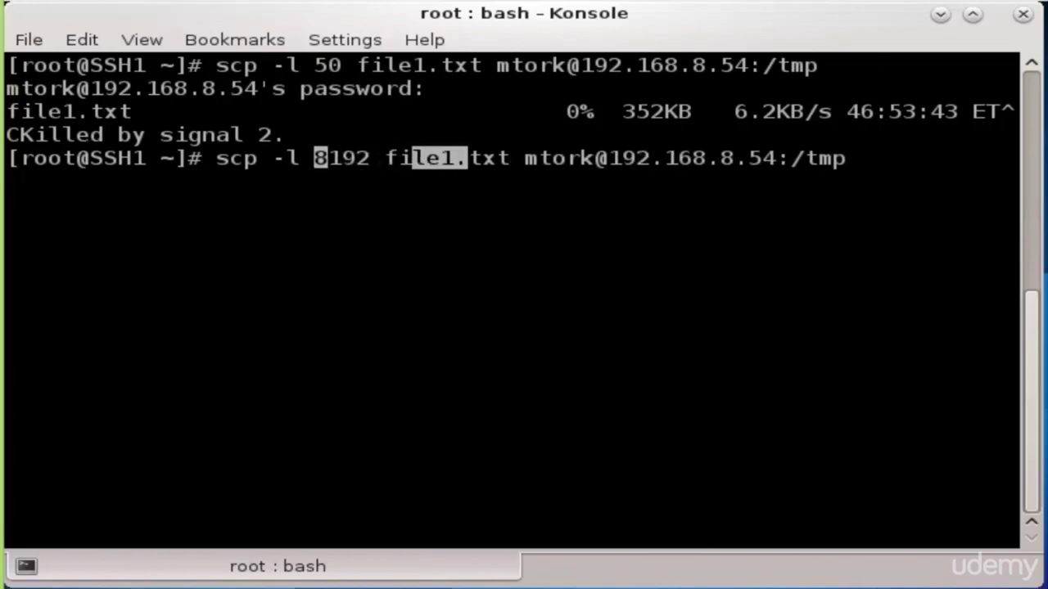
{"action": "left_click", "coordinate": [276, 219]}
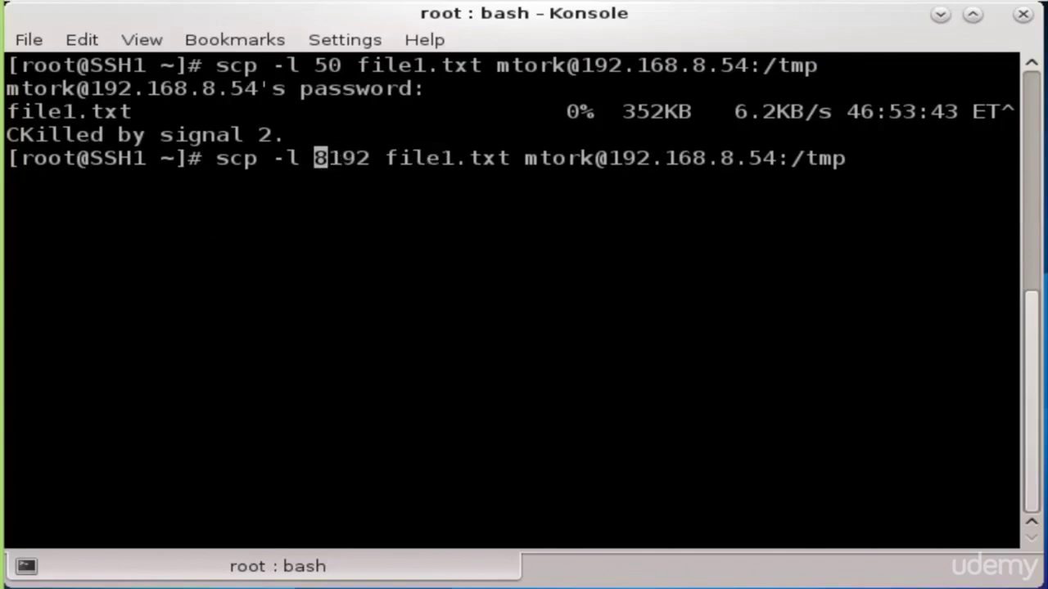
Run the 8192 Kbit/s-limited scp of file1.txt and submit the remote password
{"action": "key", "text": "Return"}
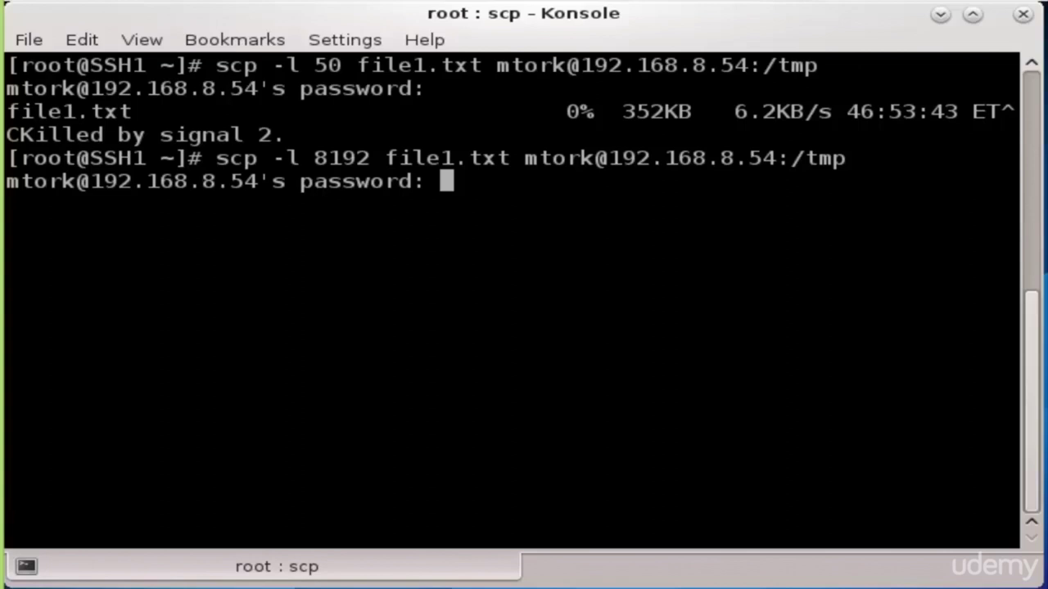
{"action": "key", "text": "Return"}
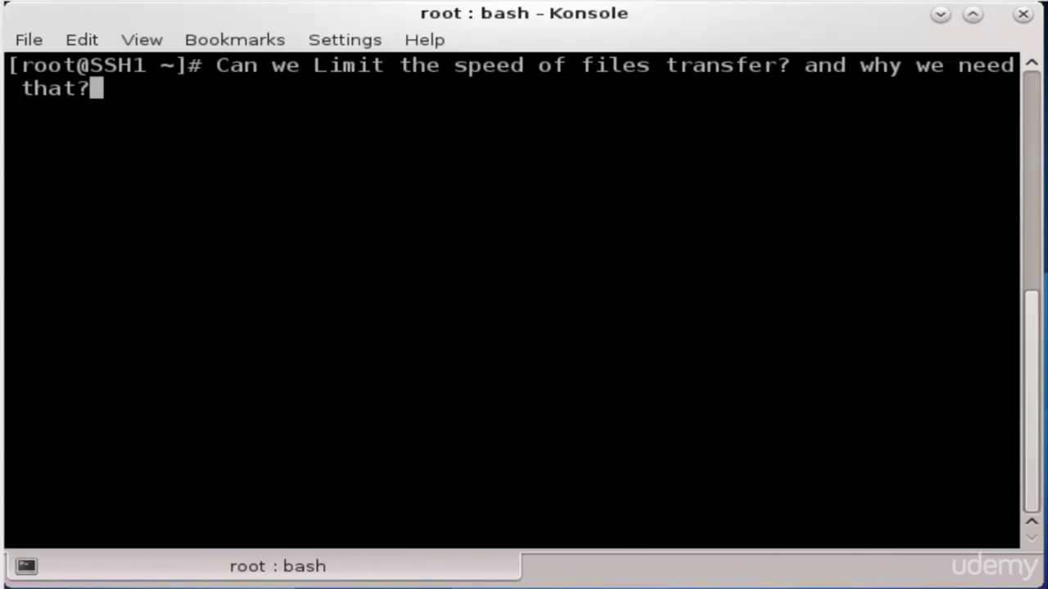
Wipe the question line with Ctrl+U, then type sftp and start erasing it
{"action": "key", "text": "ctrl+u"}
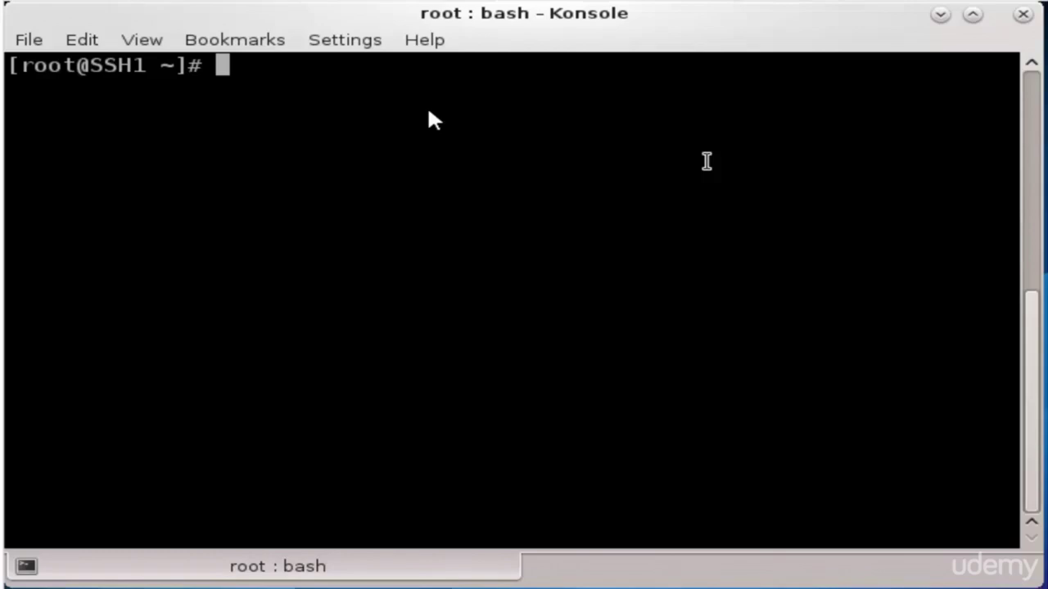
{"action": "type", "text": "sft"}
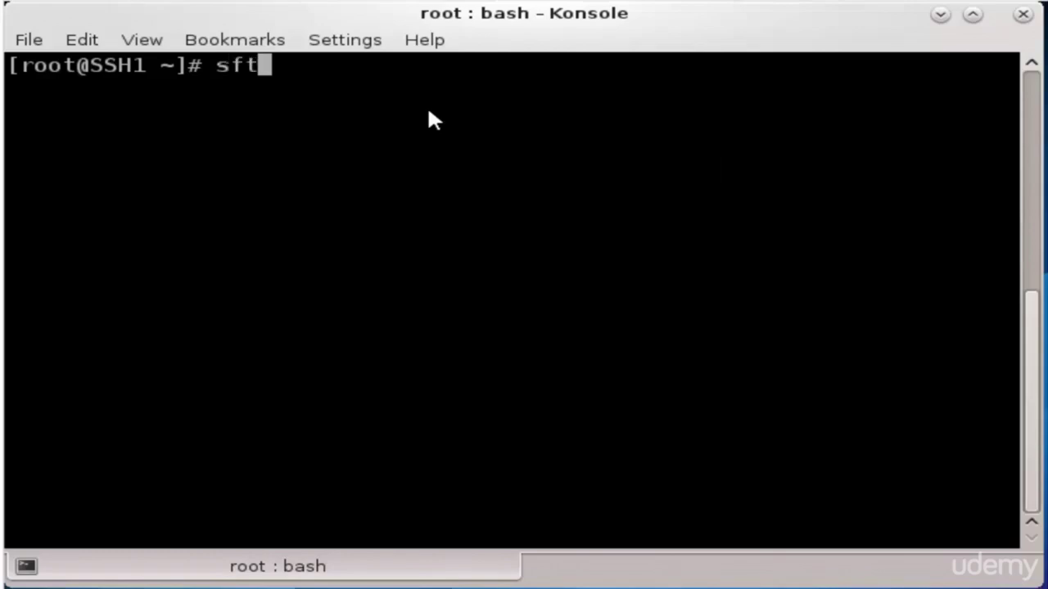
{"action": "type", "text": "p"}
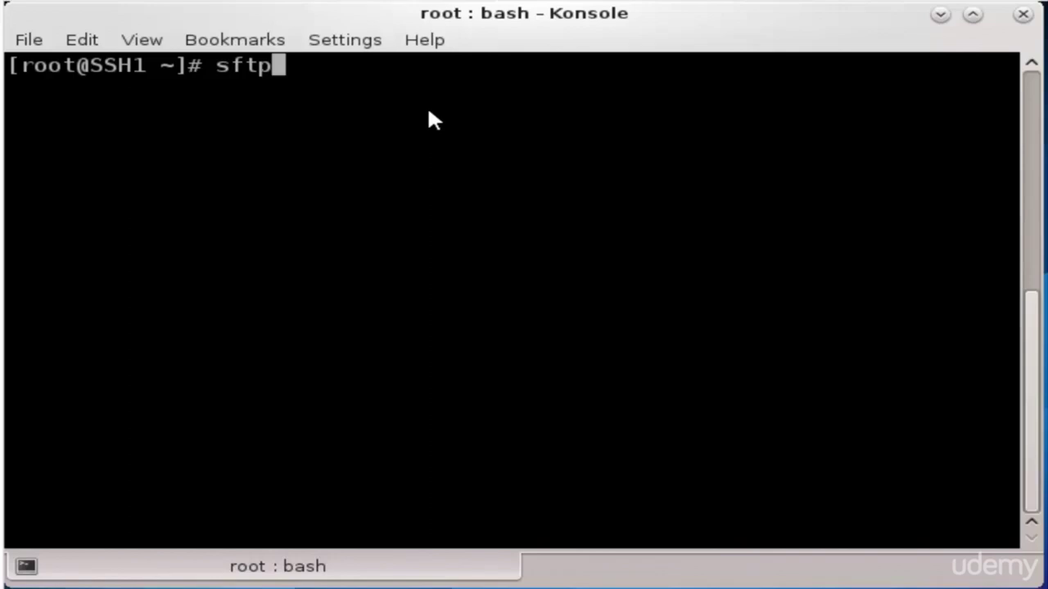
{"action": "key", "text": "BackSpace"}
{"action": "key", "text": "BackSpace"}
{"action": "key", "text": "BackSpace"}
{"action": "key", "text": "BackSpace"}
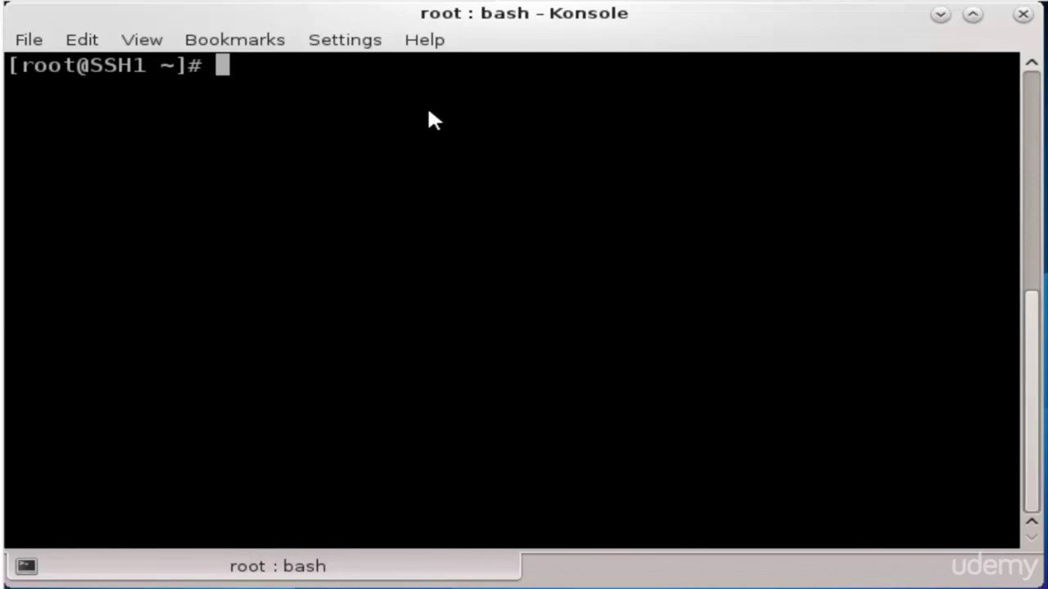
Launch sftp to the remote user at 192.168.8.54
{"action": "type", "text": "s"}
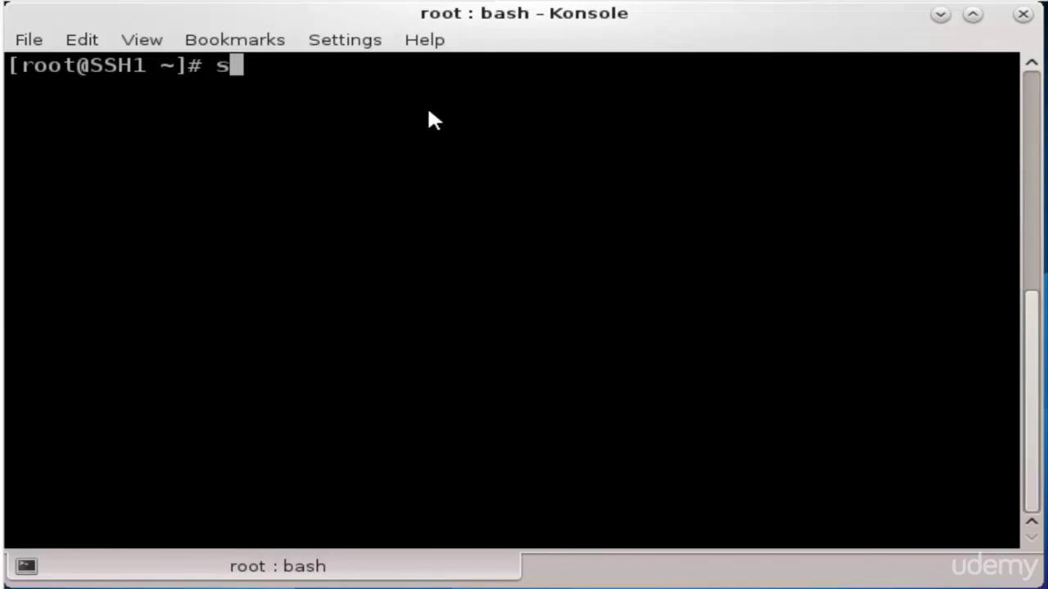
{"action": "type", "text": "ftp "}
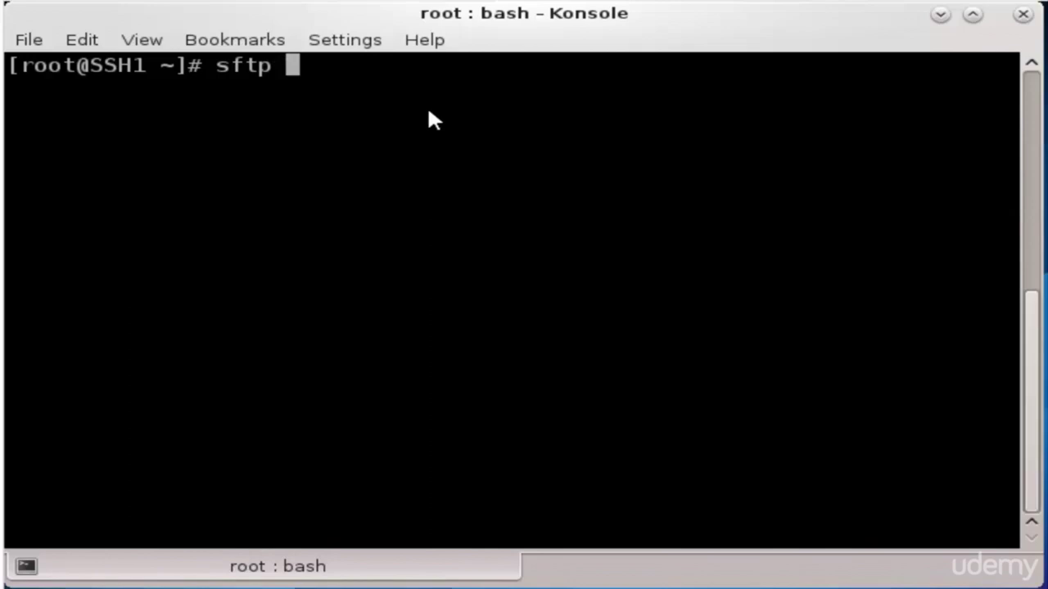
{"action": "type", "text": "mtork@192"}
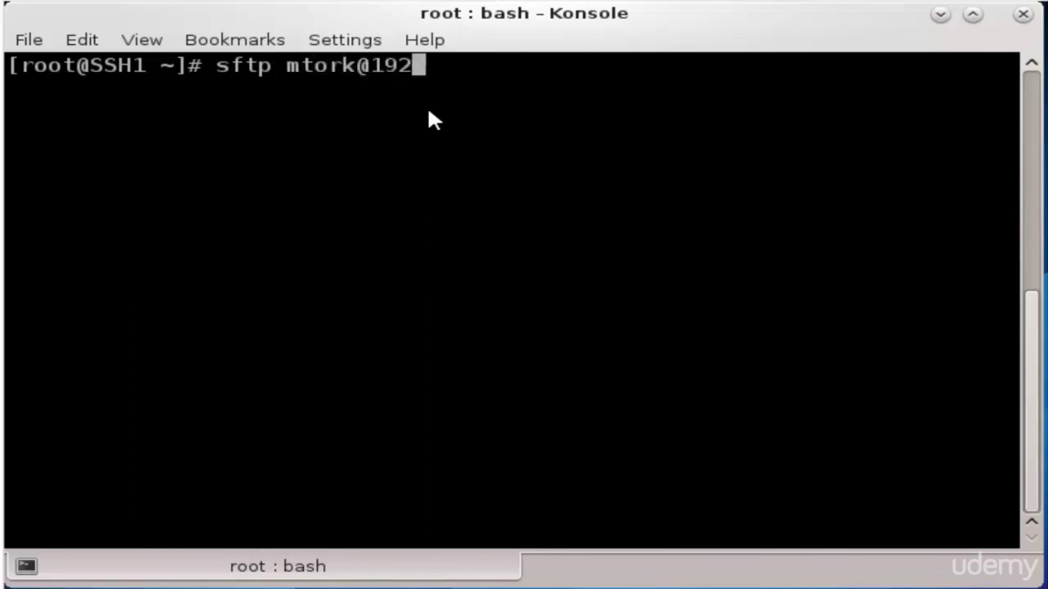
{"action": "type", "text": ".168.8.54"}
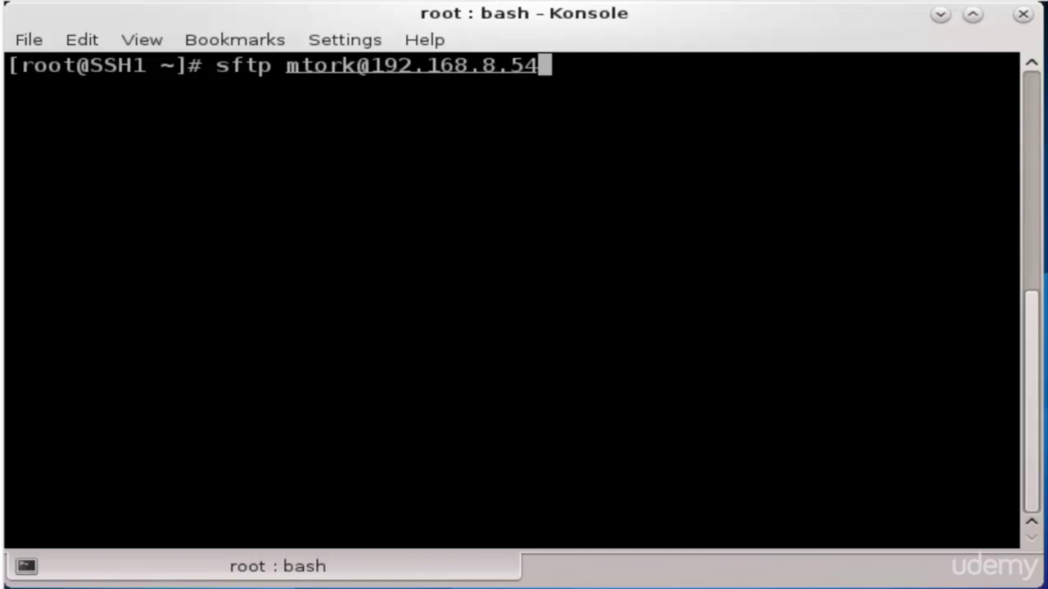
{"action": "key", "text": "Return"}
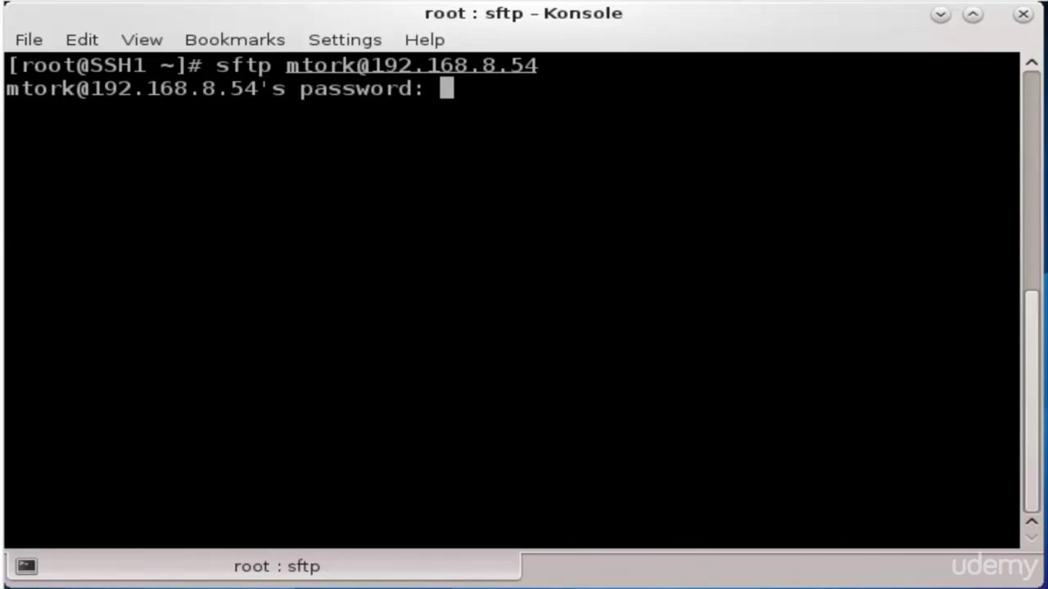
Log in with the password, exit sftp with bye, and clear the screen before typing sft
{"action": "key", "text": "Return"}
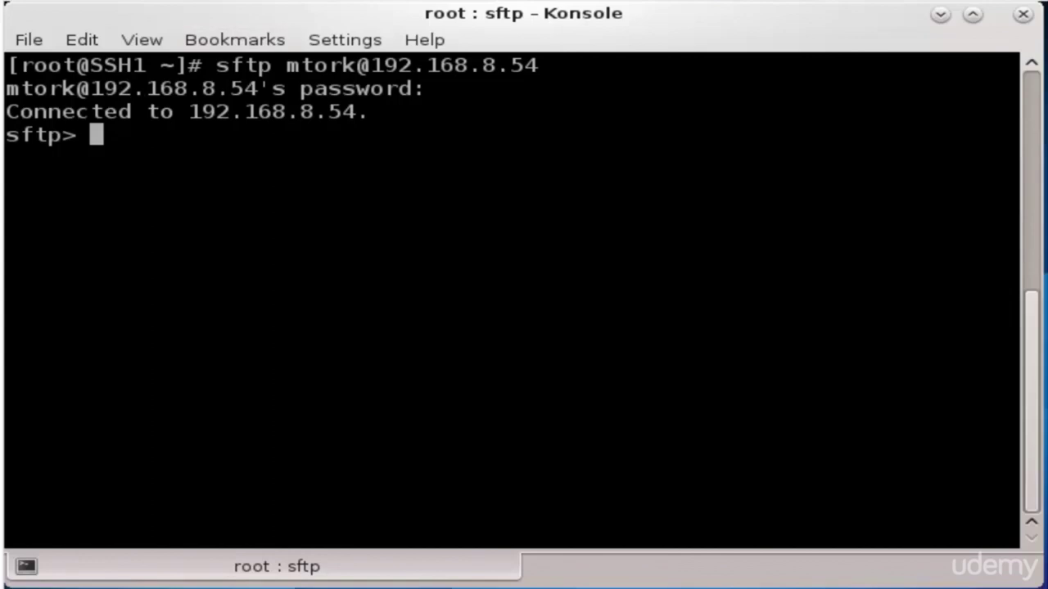
{"action": "type", "text": "bye"}
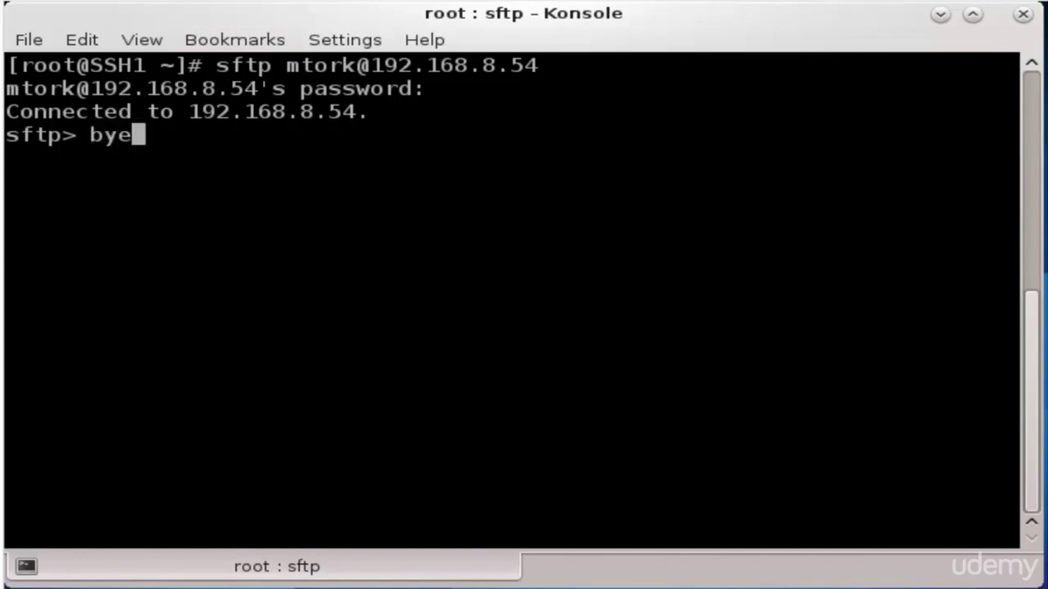
{"action": "key", "text": "Return"}
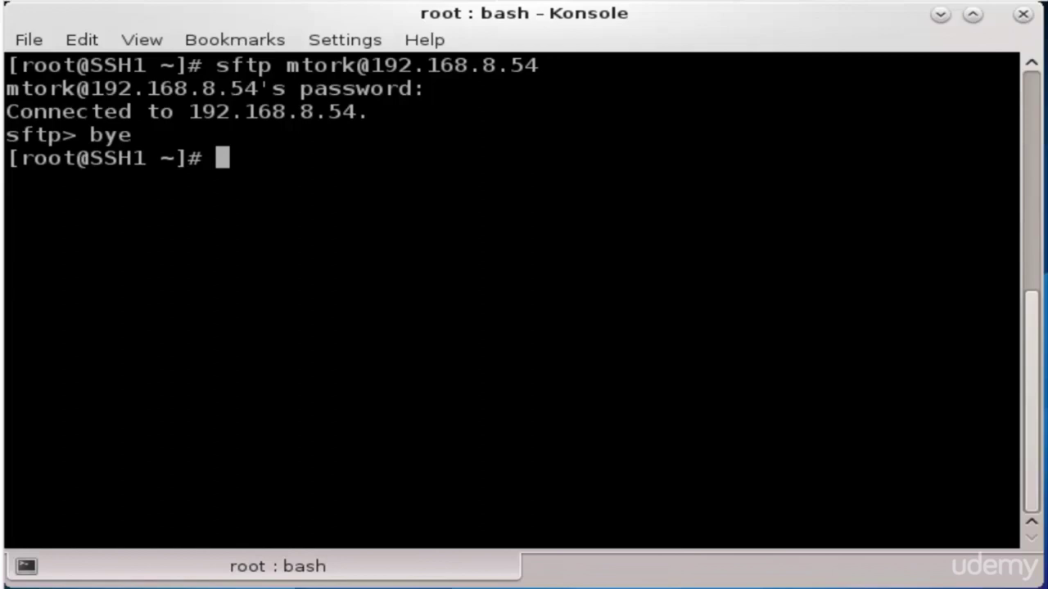
{"action": "key", "text": "ctrl+l"}
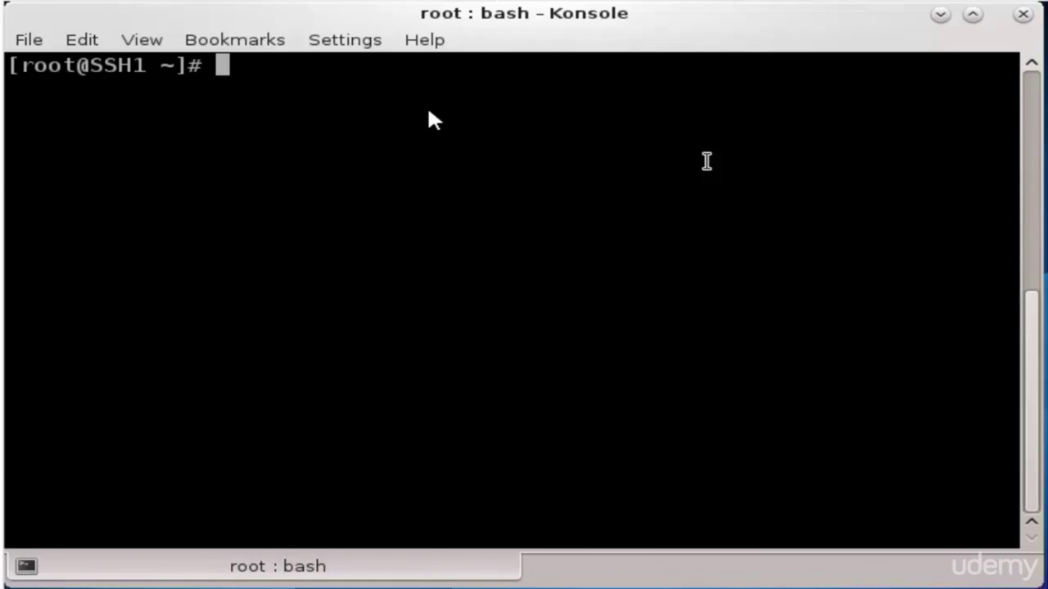
{"action": "type", "text": "sft"}
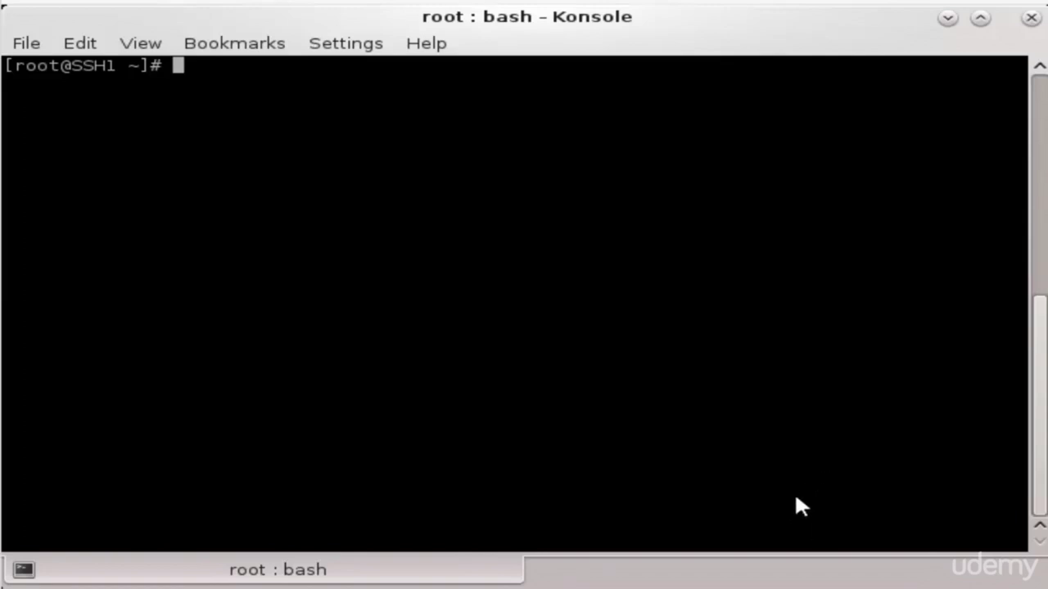
Reconnect with sftp to 192.168.8.54 and enter the password to log in
{"action": "type", "text": "sft"}
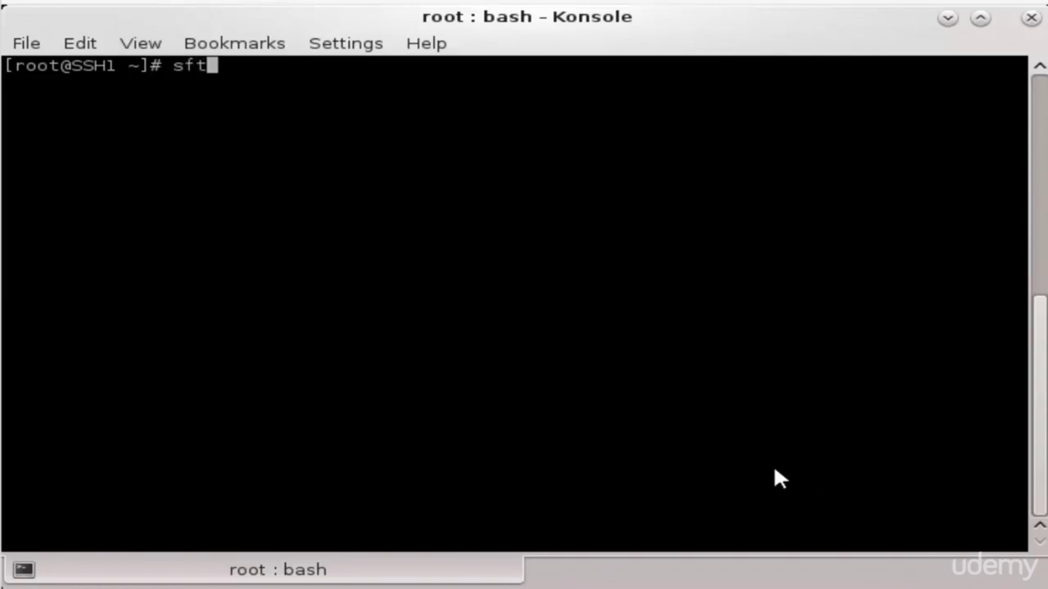
{"action": "type", "text": "p mto"}
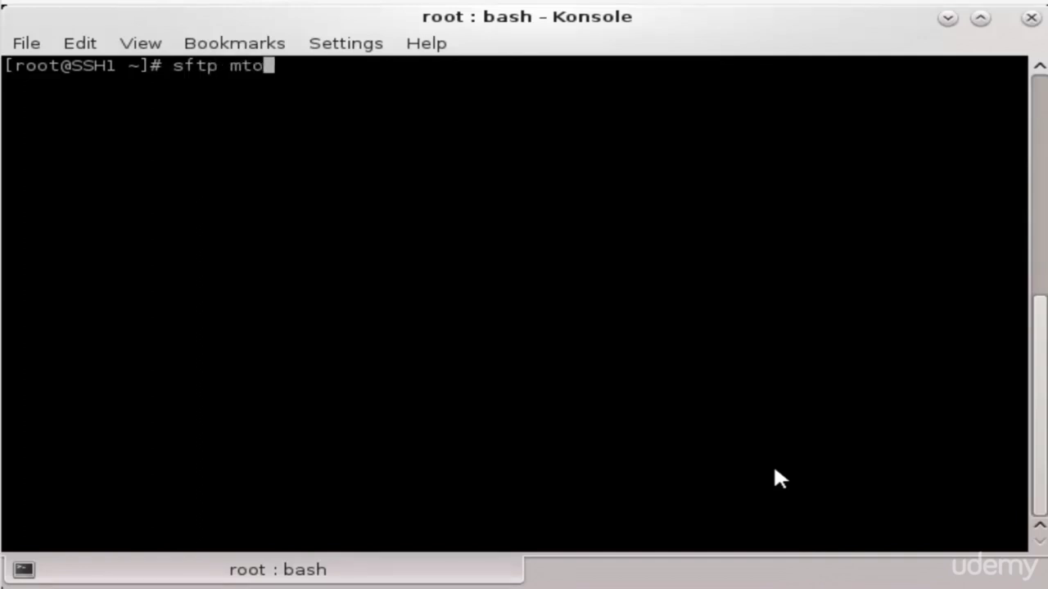
{"action": "type", "text": "rk@"}
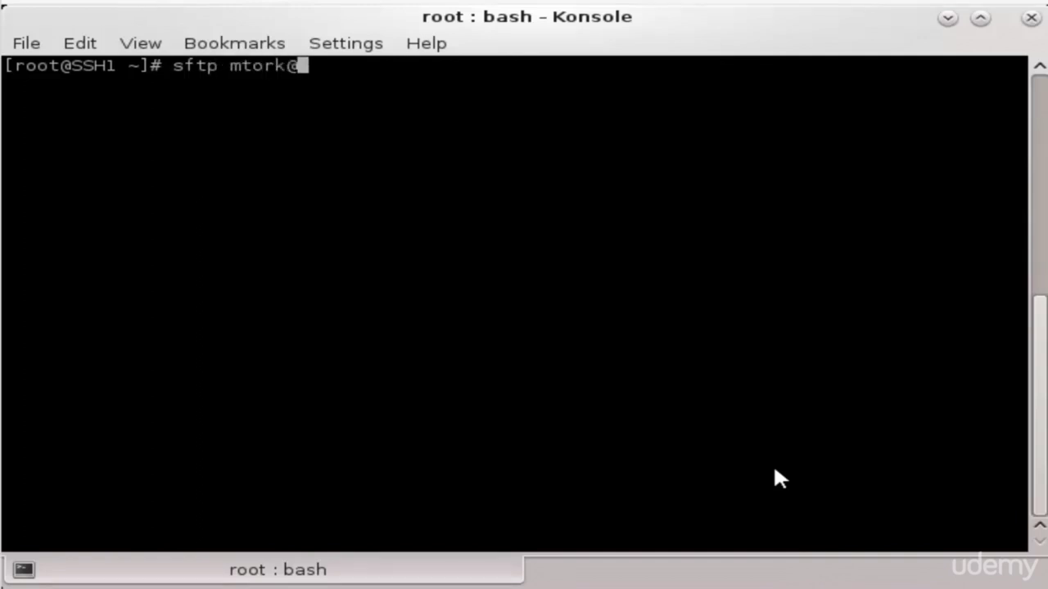
{"action": "type", "text": "192.168"}
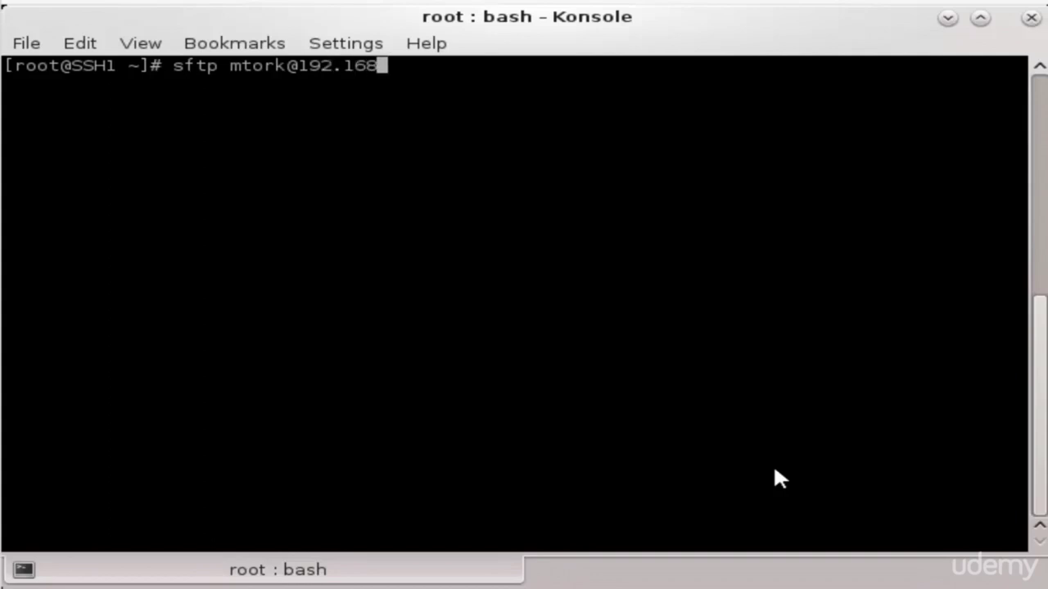
{"action": "type", "text": ".8.54"}
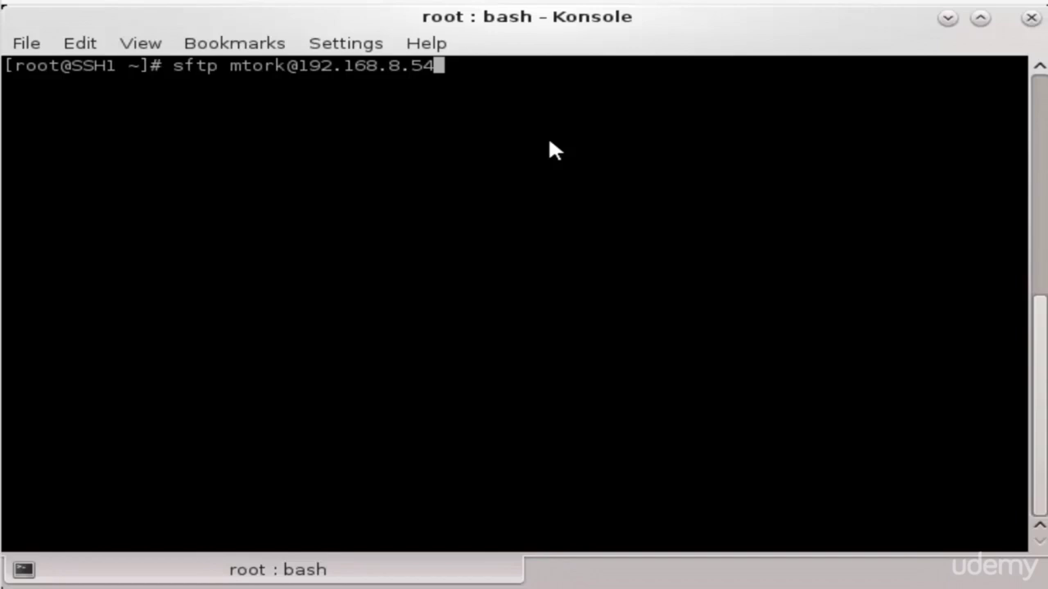
{"action": "key", "text": "Return"}
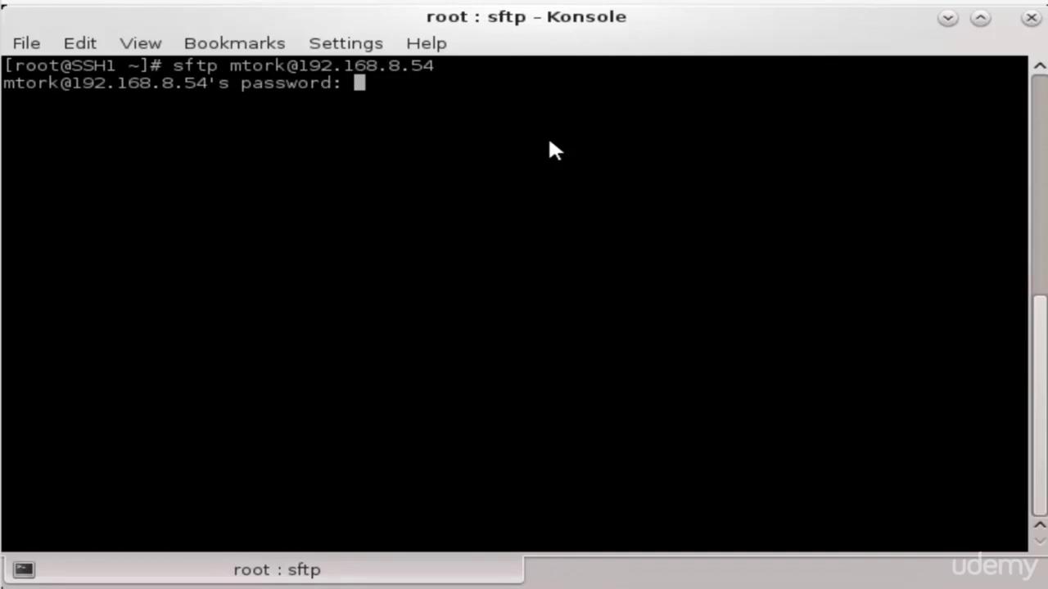
{"action": "key", "text": "Return"}
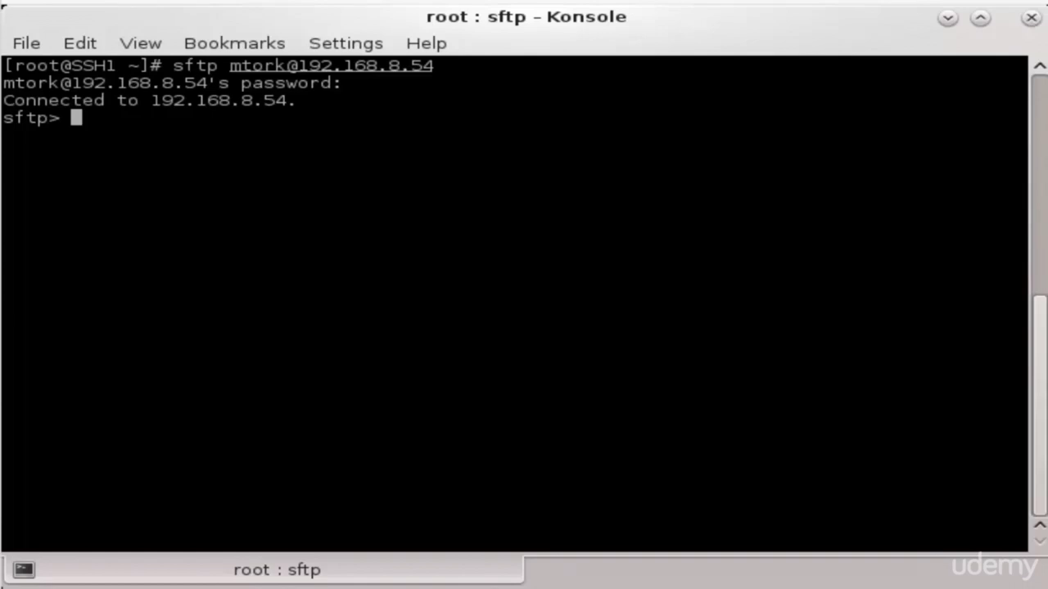
Show the remote home directory with pwd and the local /root with lpwd
{"action": "type", "text": "pwd"}
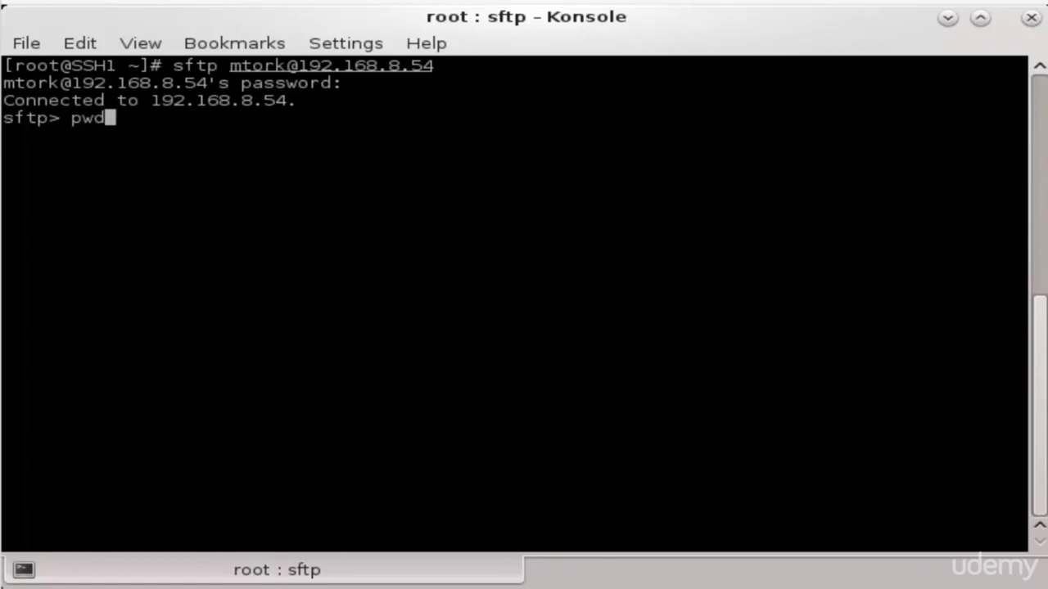
{"action": "key", "text": "Return"}
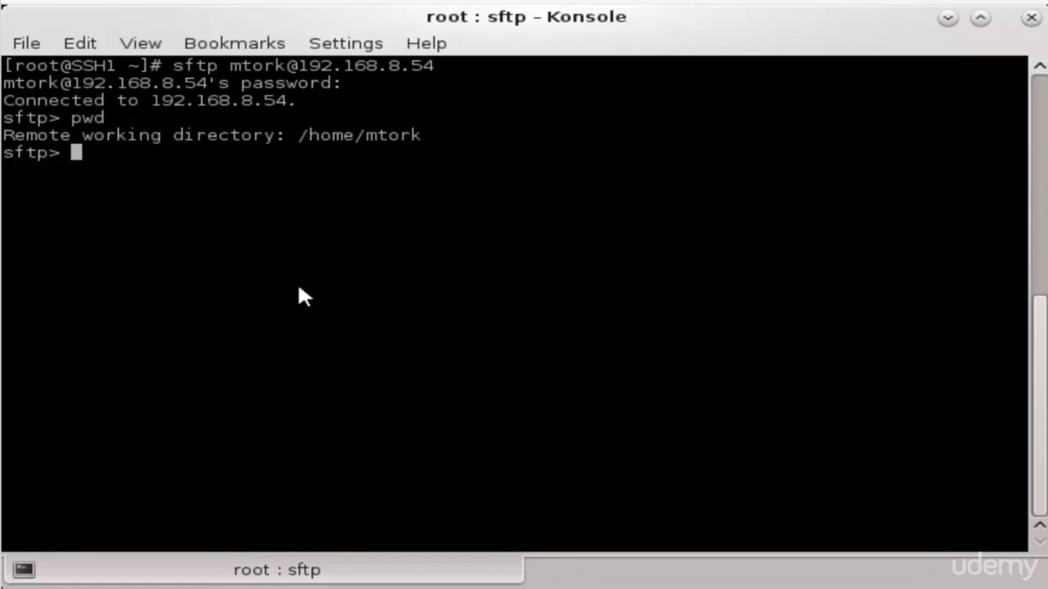
{"action": "type", "text": "pwd"}
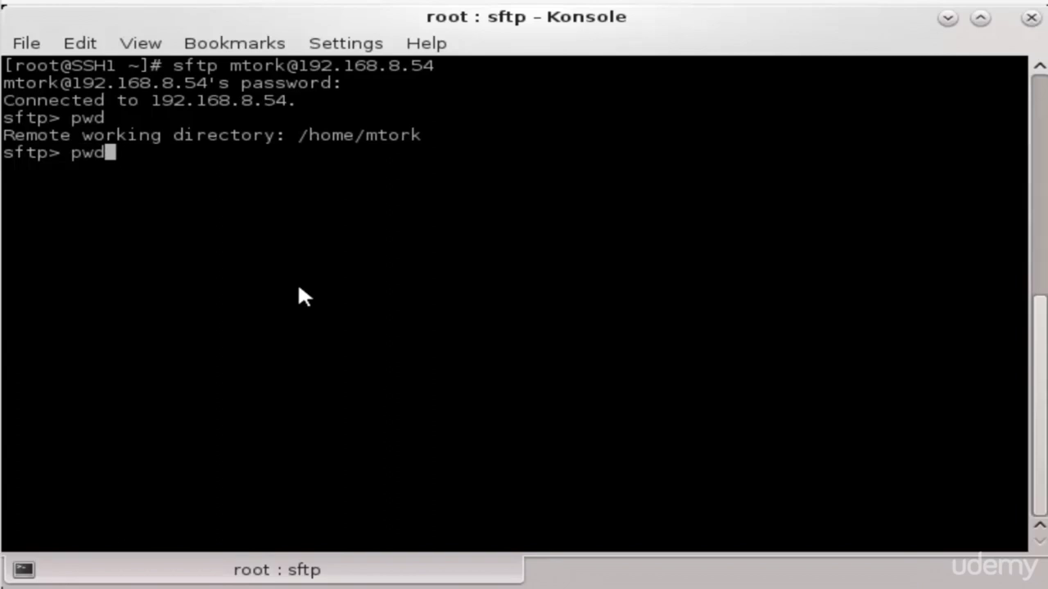
{"action": "key", "text": "Left"}
{"action": "key", "text": "Left"}
{"action": "key", "text": "Left"}
{"action": "type", "text": "l"}
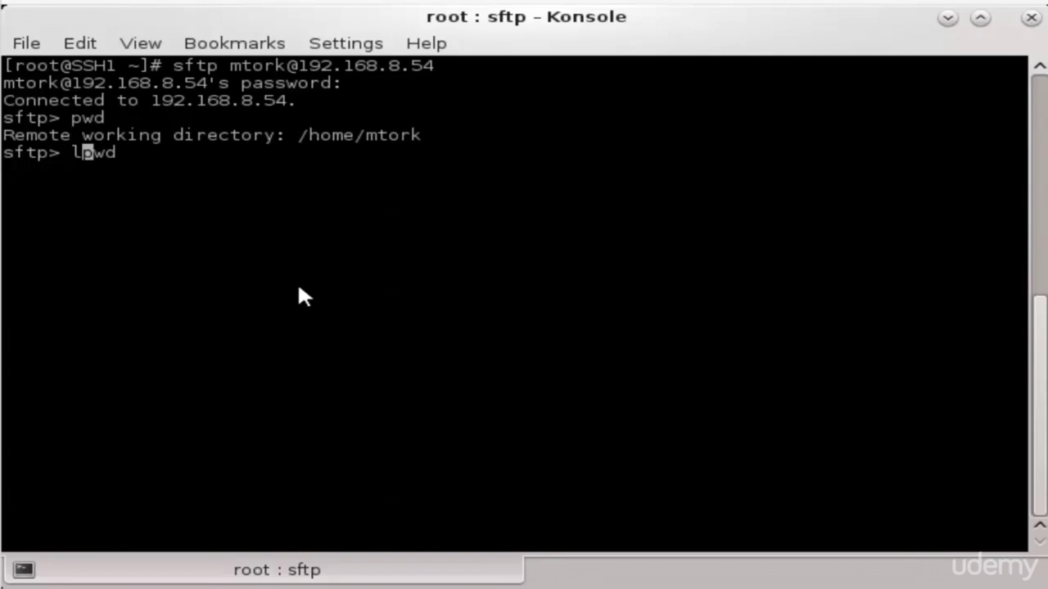
{"action": "key", "text": "Return"}
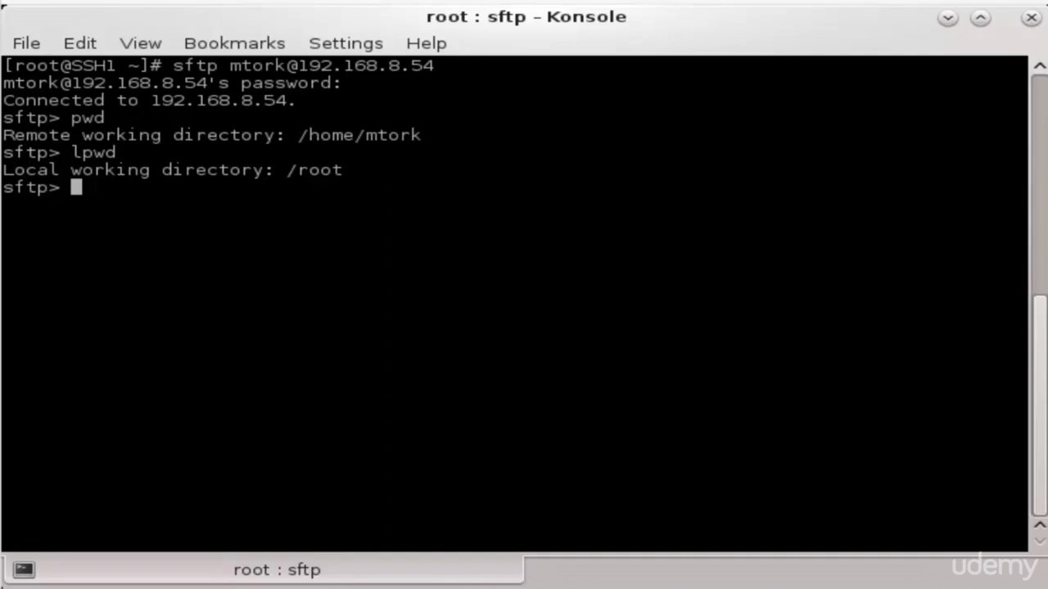
List the remote home, change into dir1, confirm it with pwd, and list local files with lls
{"action": "type", "text": "ls"}
{"action": "key", "text": "Return"}
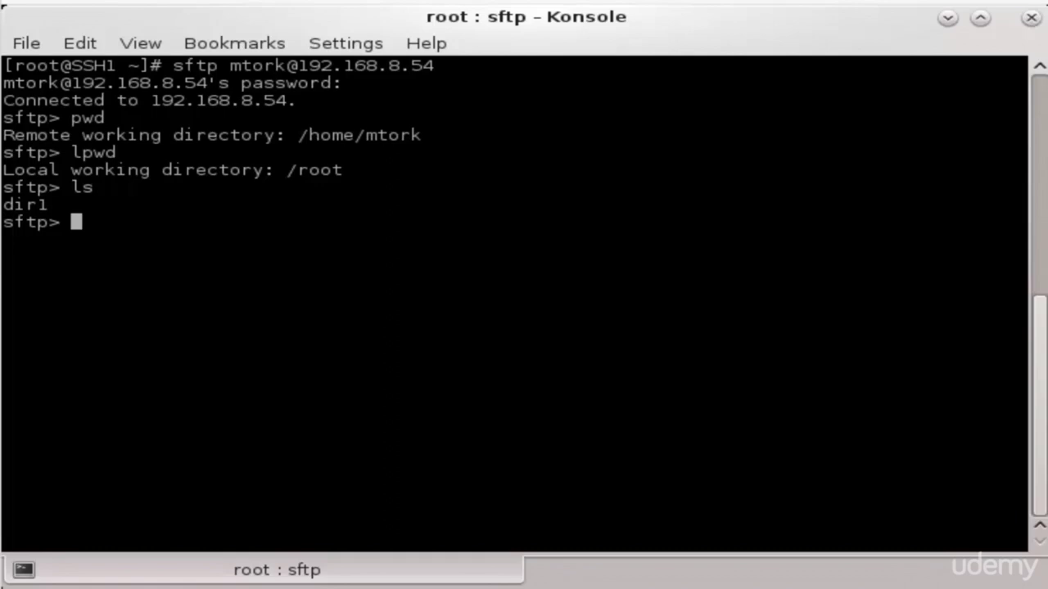
{"action": "type", "text": "cd dir1"}
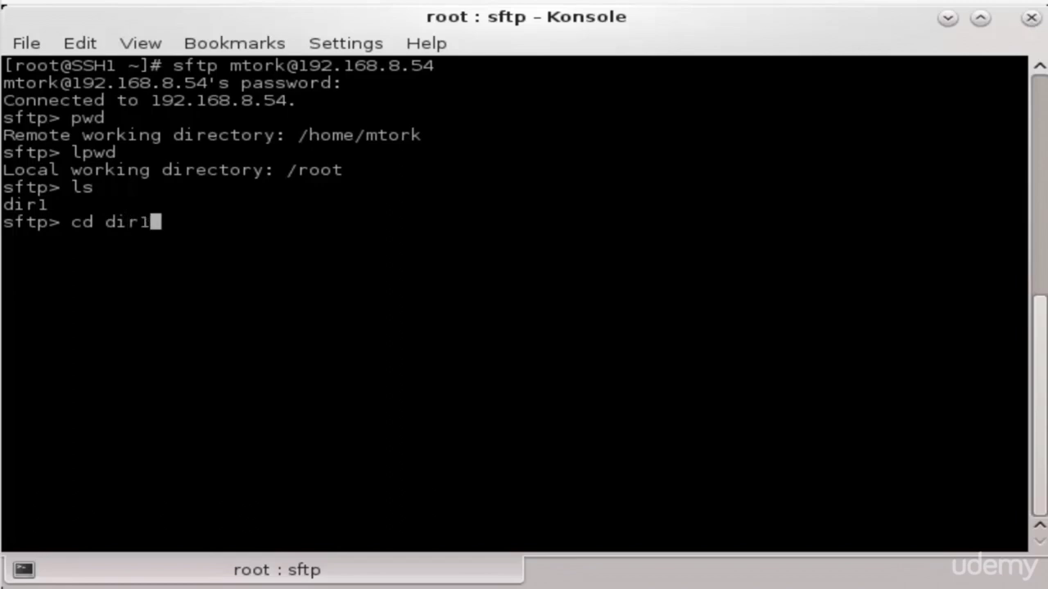
{"action": "key", "text": "Return"}
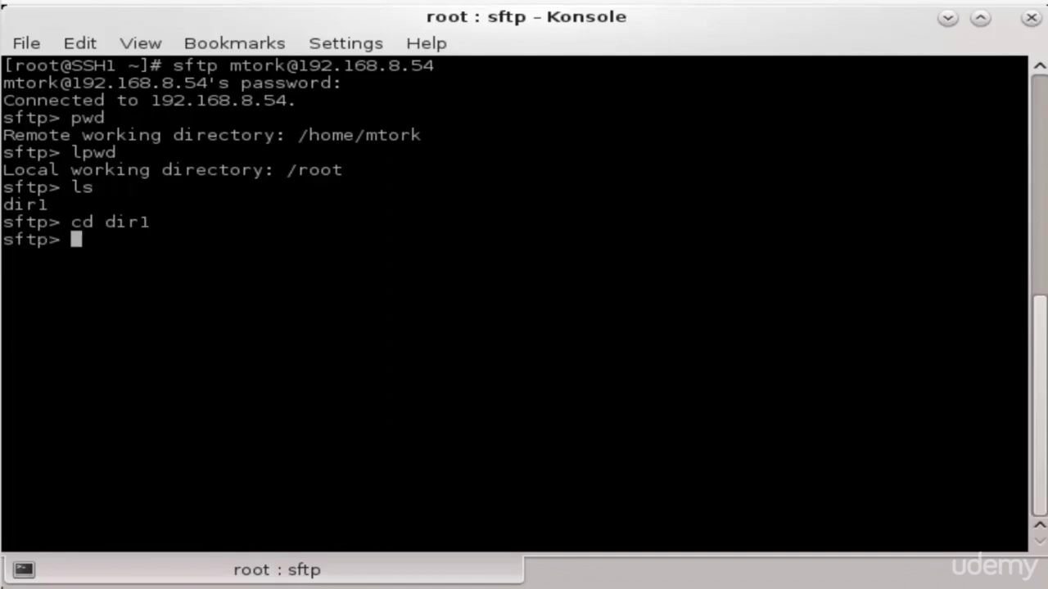
{"action": "type", "text": "pwd"}
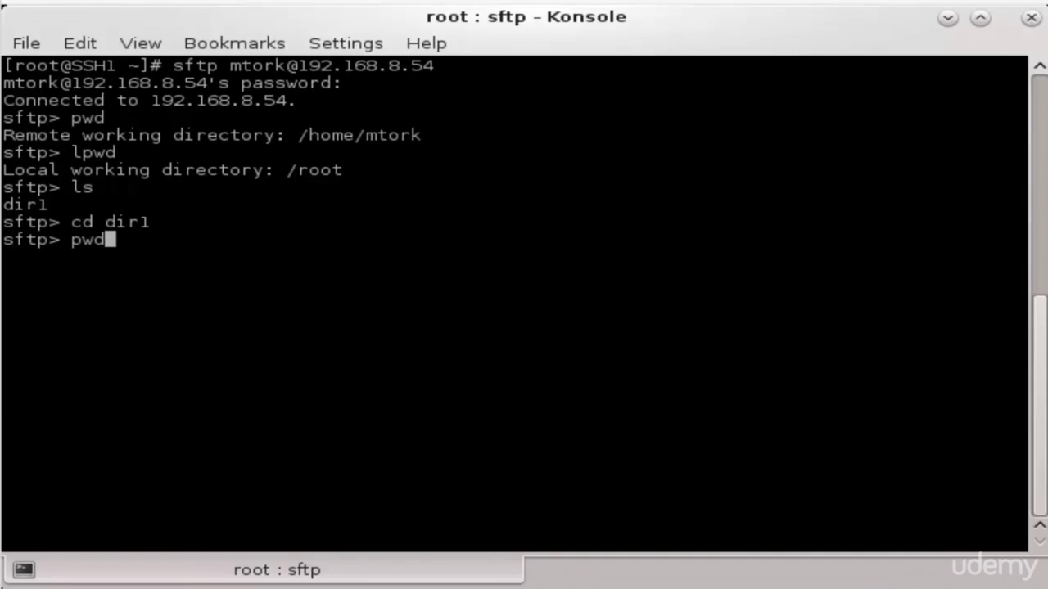
{"action": "key", "text": "Return"}
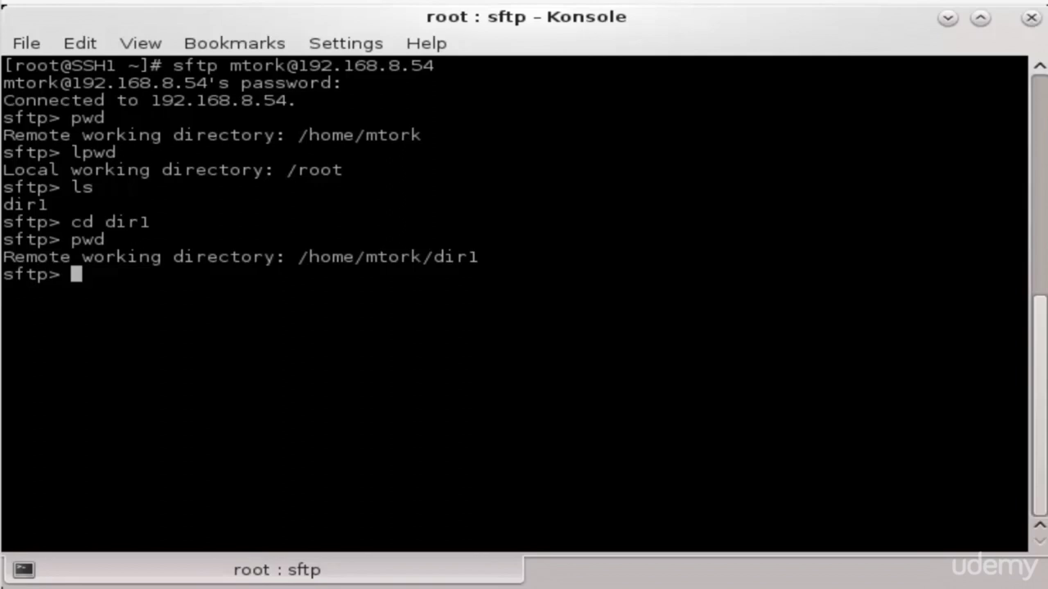
{"action": "type", "text": "lls"}
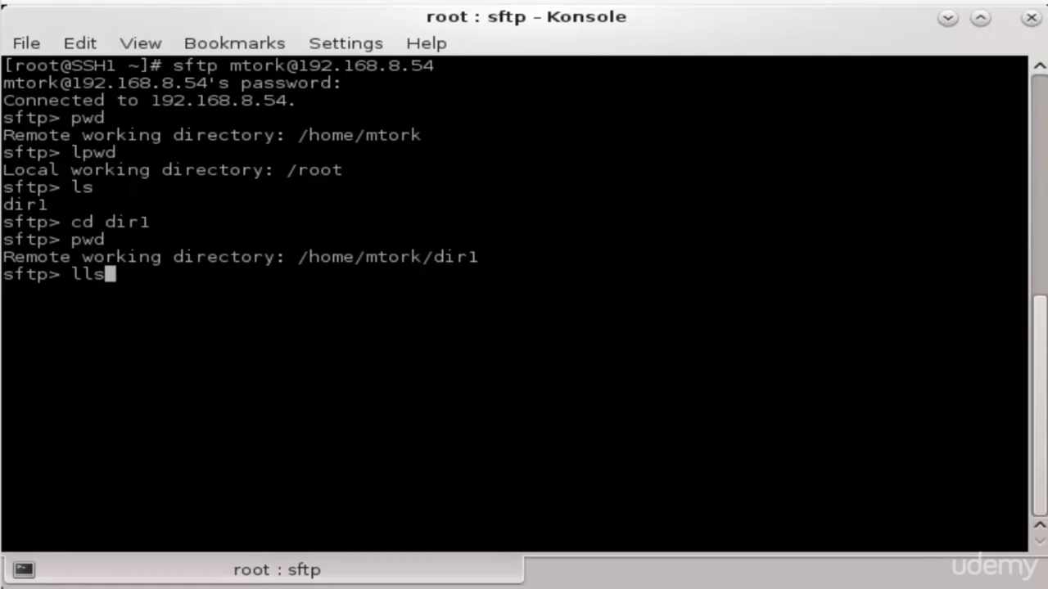
{"action": "key", "text": "Return"}
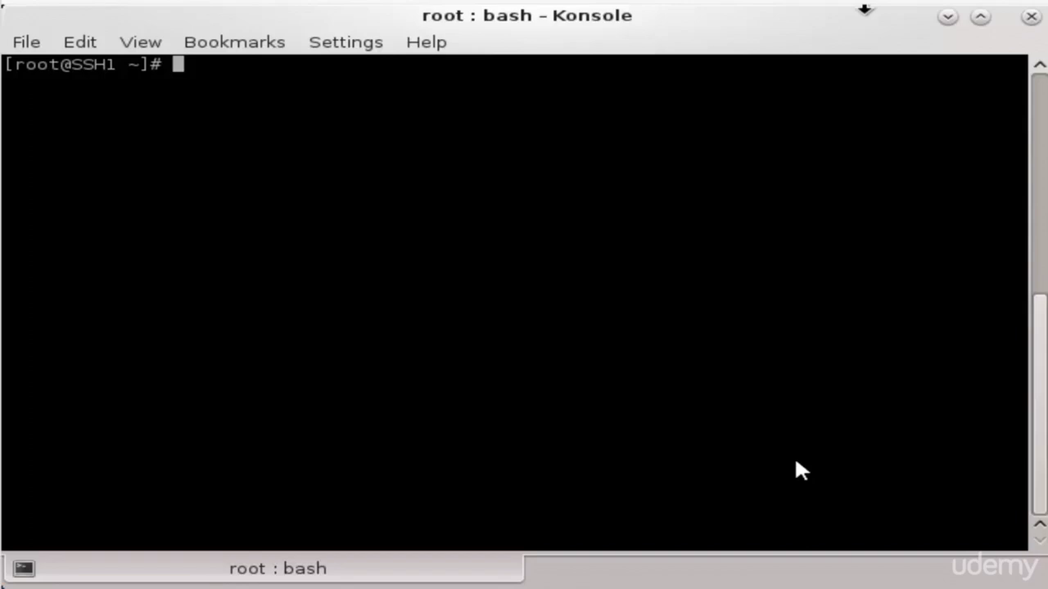
Connect by sftp to the user account at 192.168.8.54 and submit the password
{"action": "type", "text": "sftp "}
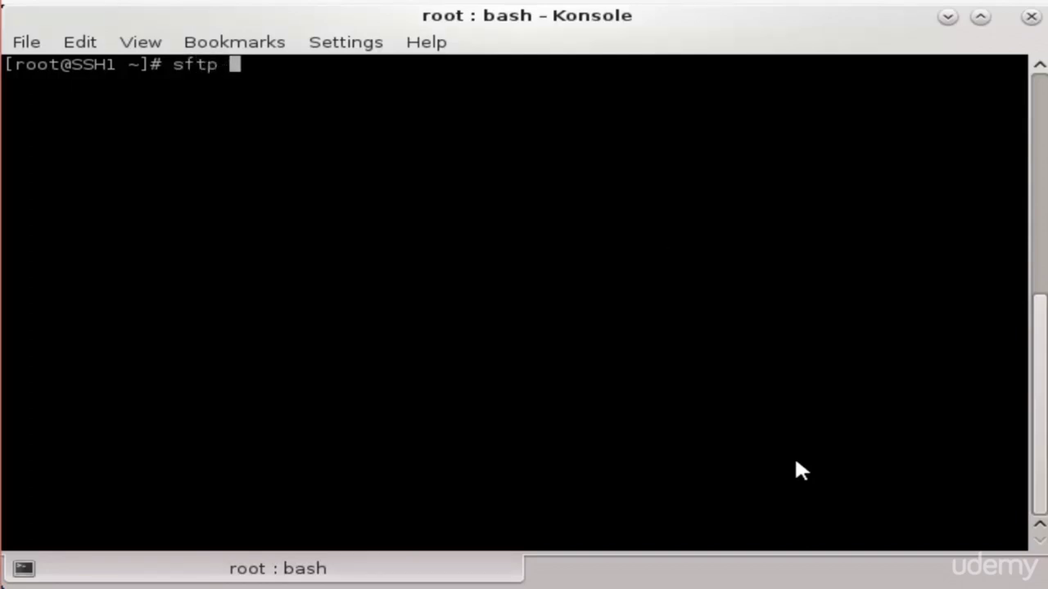
{"action": "type", "text": "mtork@"}
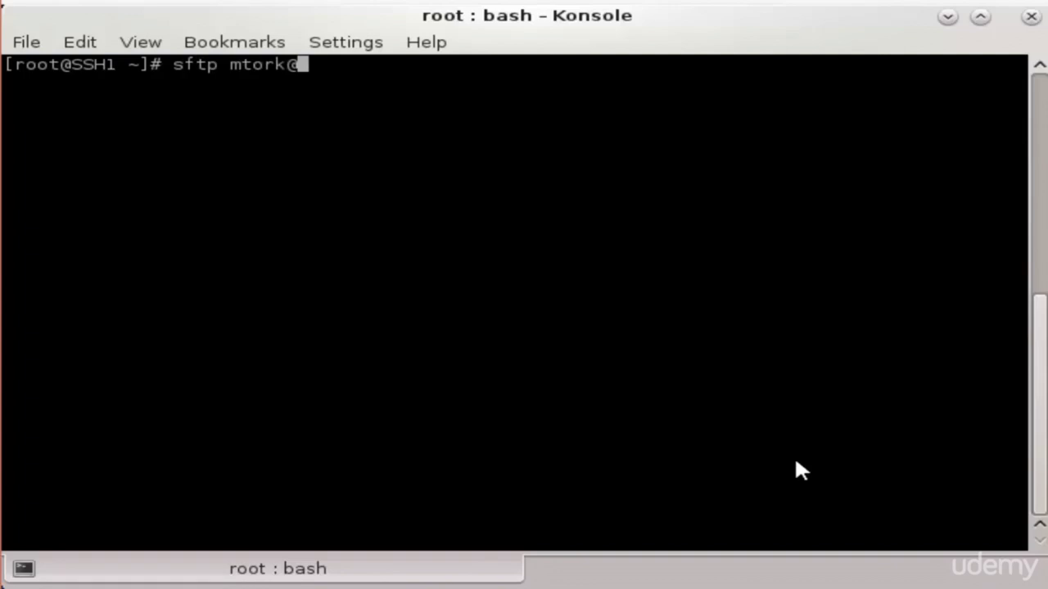
{"action": "type", "text": "192.168"}
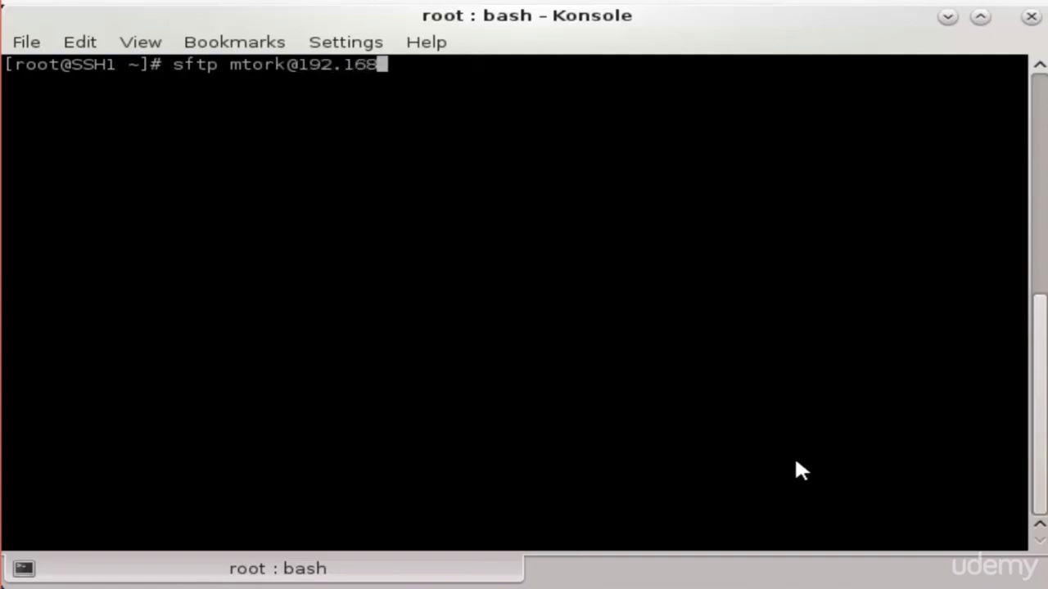
{"action": "type", "text": ".8.54"}
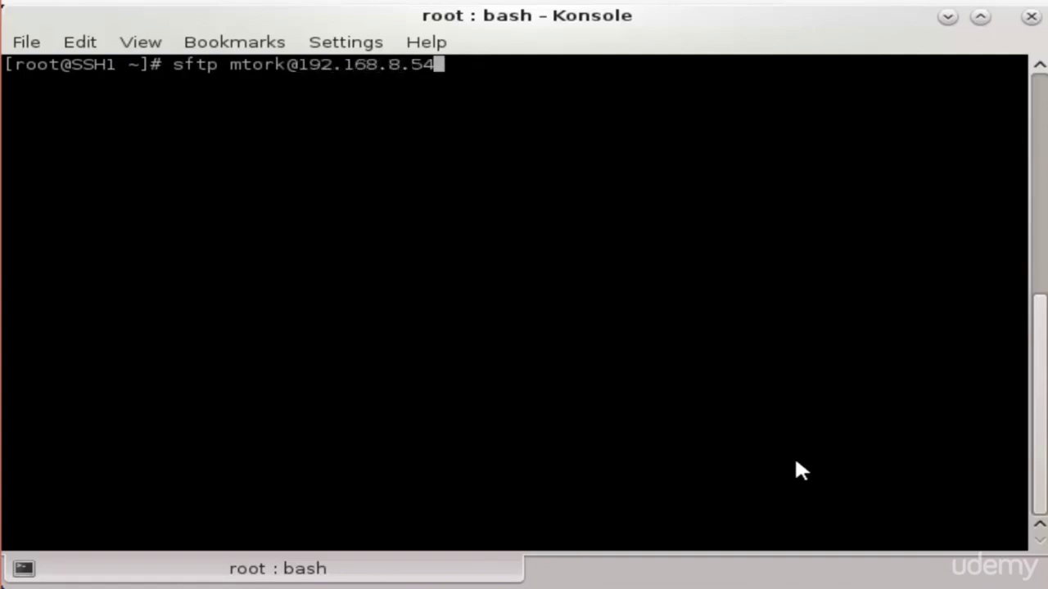
{"action": "key", "text": "Return"}
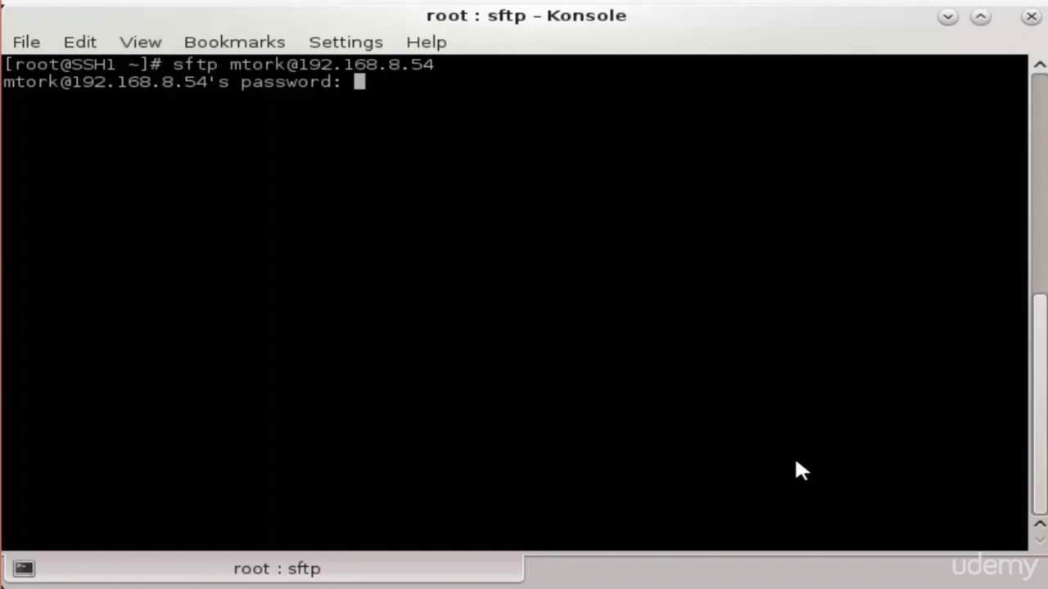
{"action": "key", "text": "Return"}
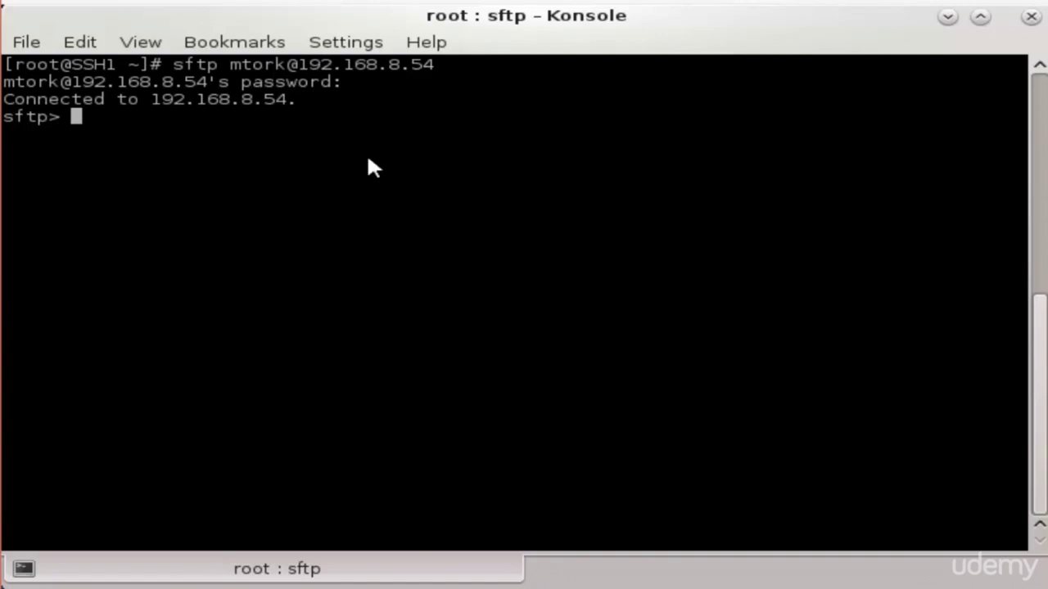
List the remote home, then enter dir1 after a failed 'cd dir' attempt
{"action": "type", "text": "ls"}
{"action": "key", "text": "Return"}
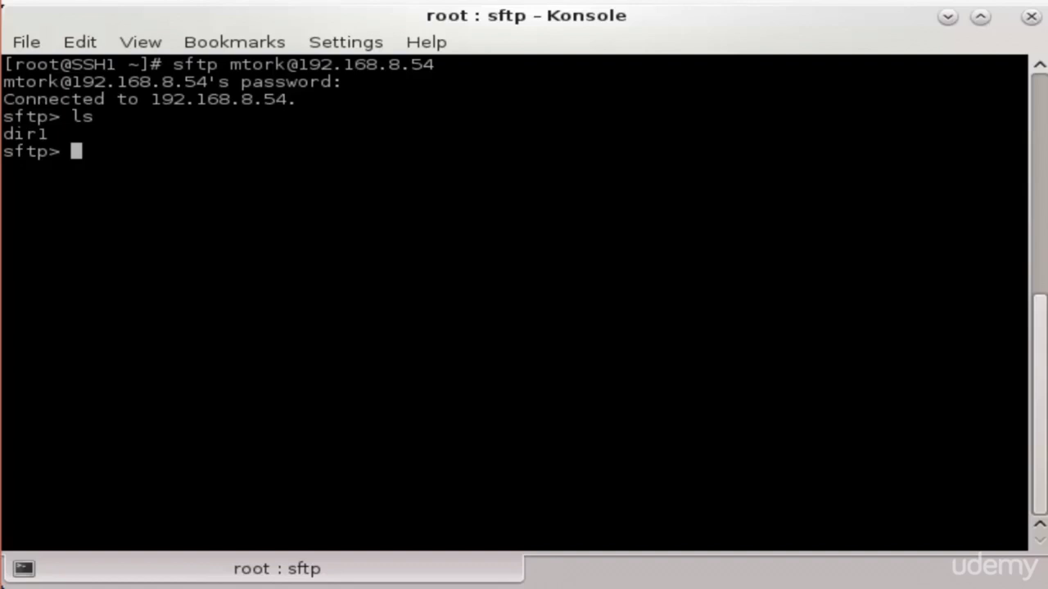
{"action": "type", "text": "cd dir"}
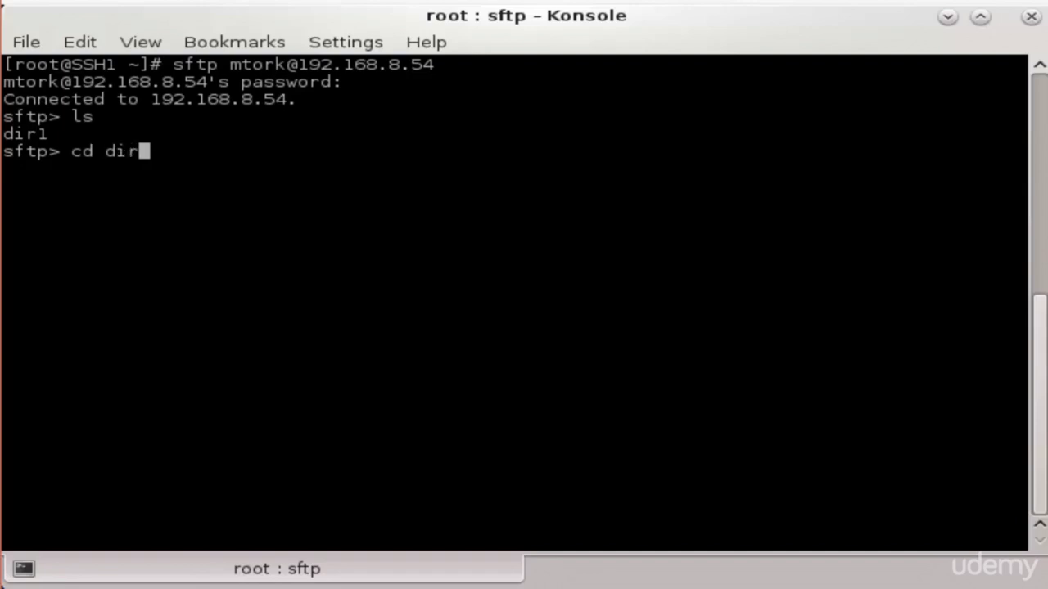
{"action": "key", "text": "Return"}
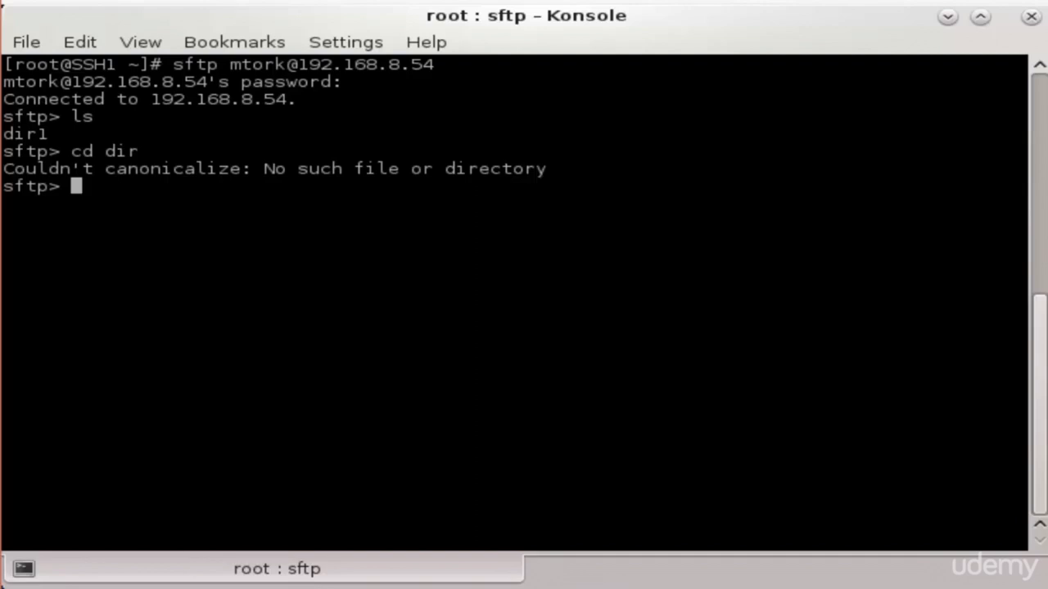
{"action": "type", "text": "cd dir2"}
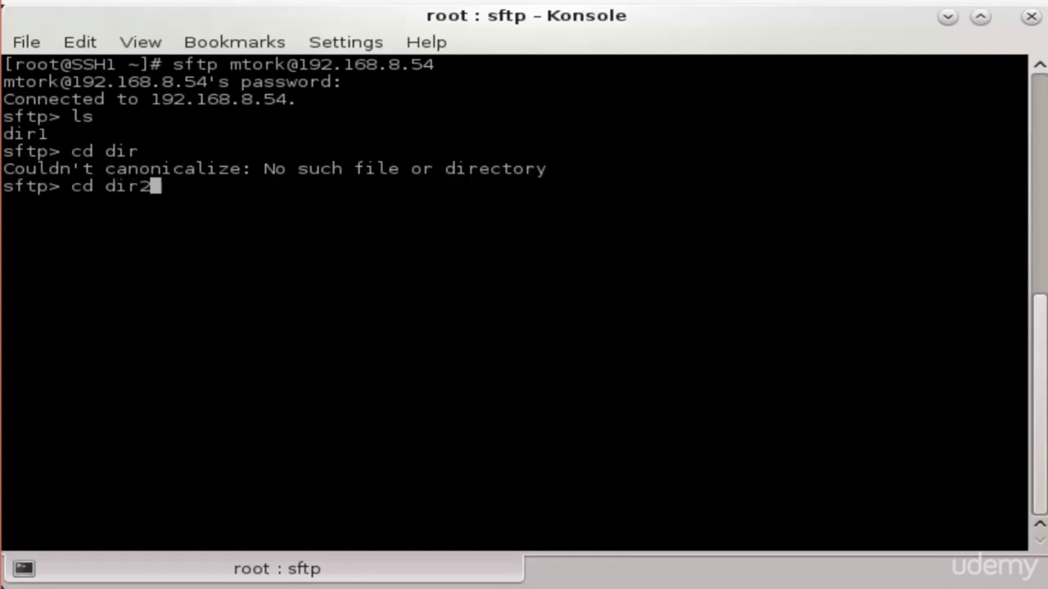
{"action": "key", "text": "BackSpace"}
{"action": "type", "text": "1"}
{"action": "key", "text": "Return"}
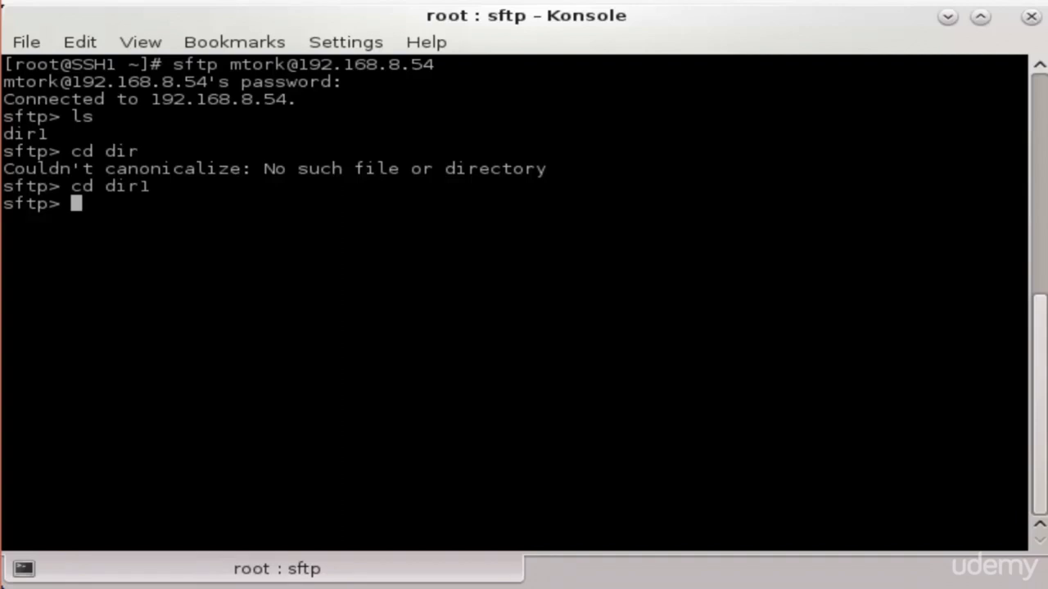
Confirm the remote working directory with pwd and list local files with lls
{"action": "type", "text": "pwd"}
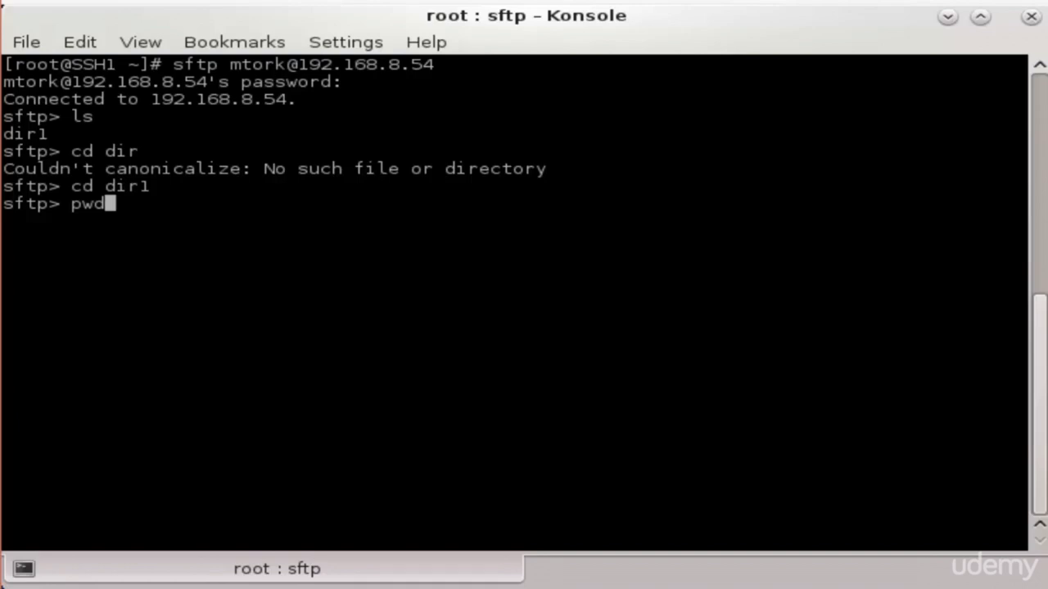
{"action": "key", "text": "Return"}
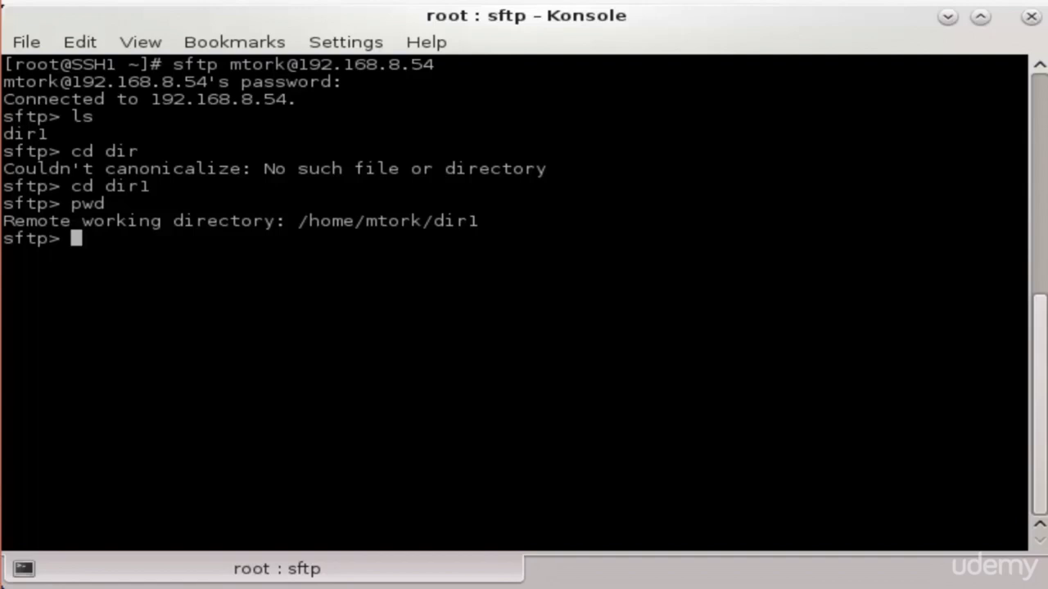
{"action": "type", "text": "lls"}
{"action": "key", "text": "Return"}
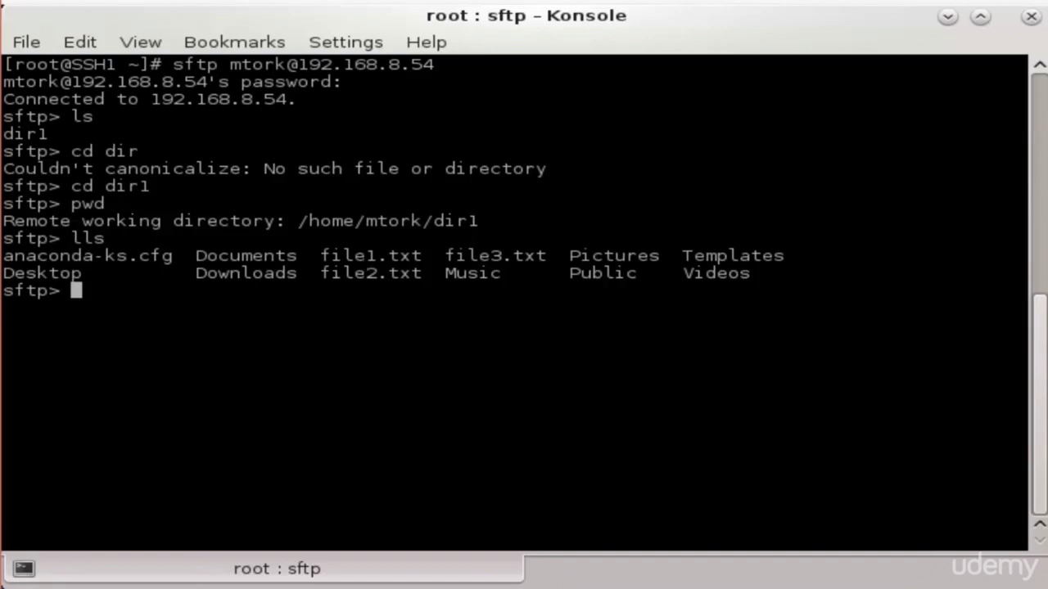
Upload the 1024MB file1.txt to remote dir1 with put file1.txt
{"action": "type", "text": "put"}
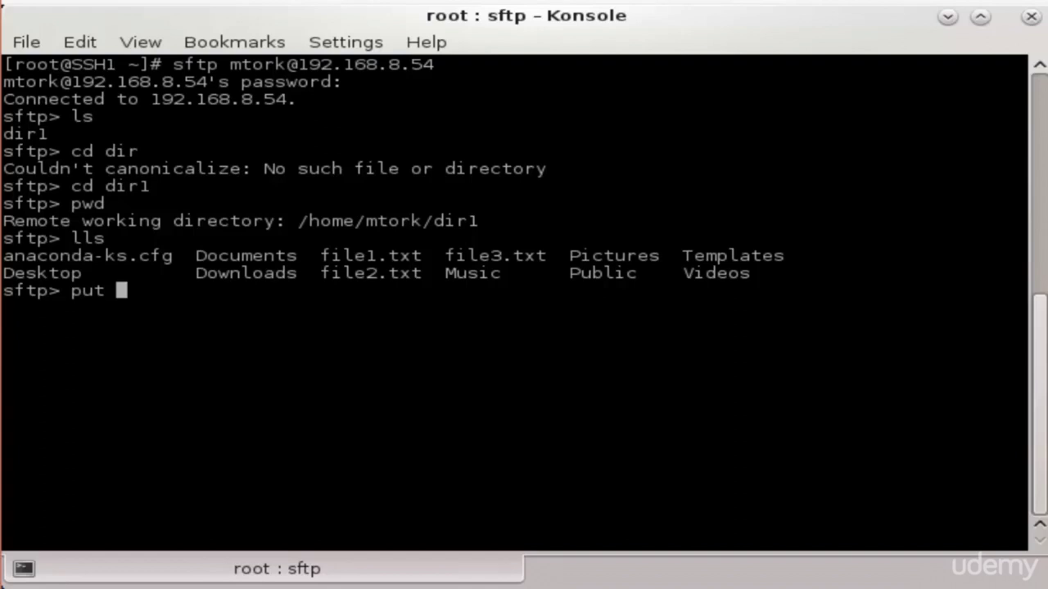
{"action": "type", "text": " file1"}
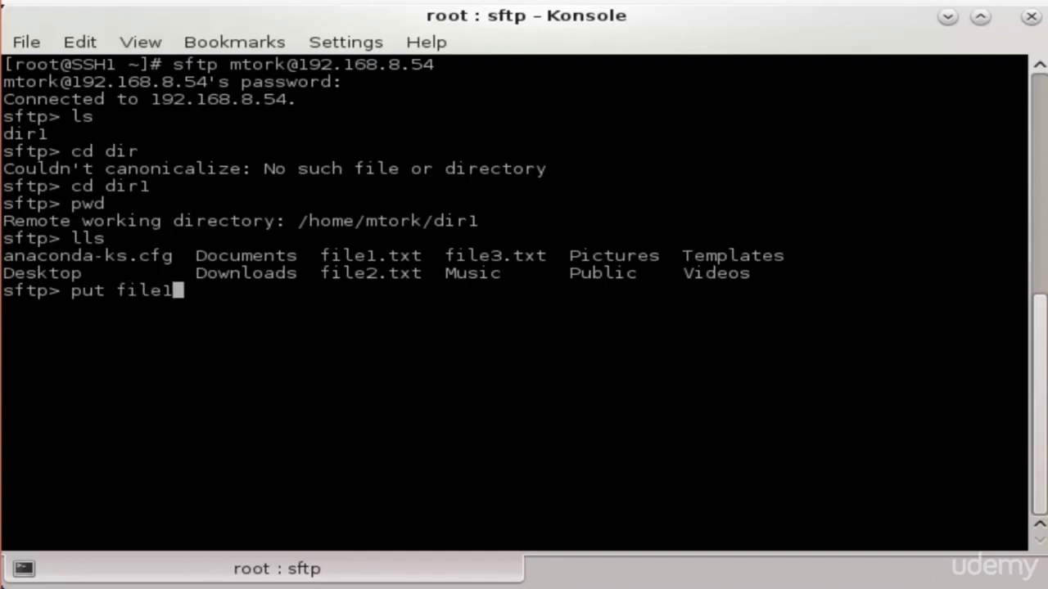
{"action": "type", "text": ".txt"}
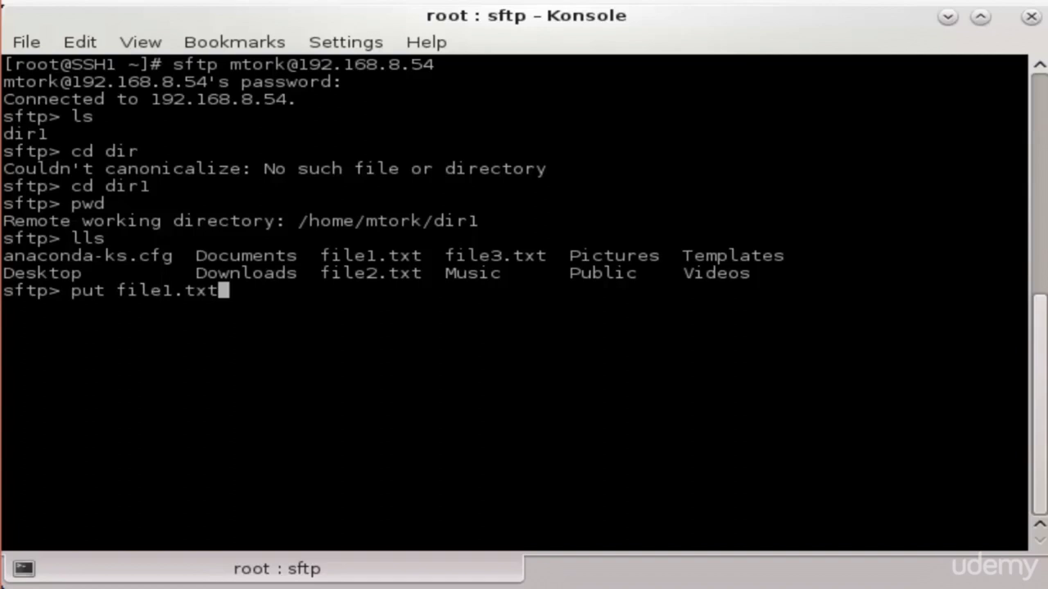
{"action": "key", "text": "Return"}
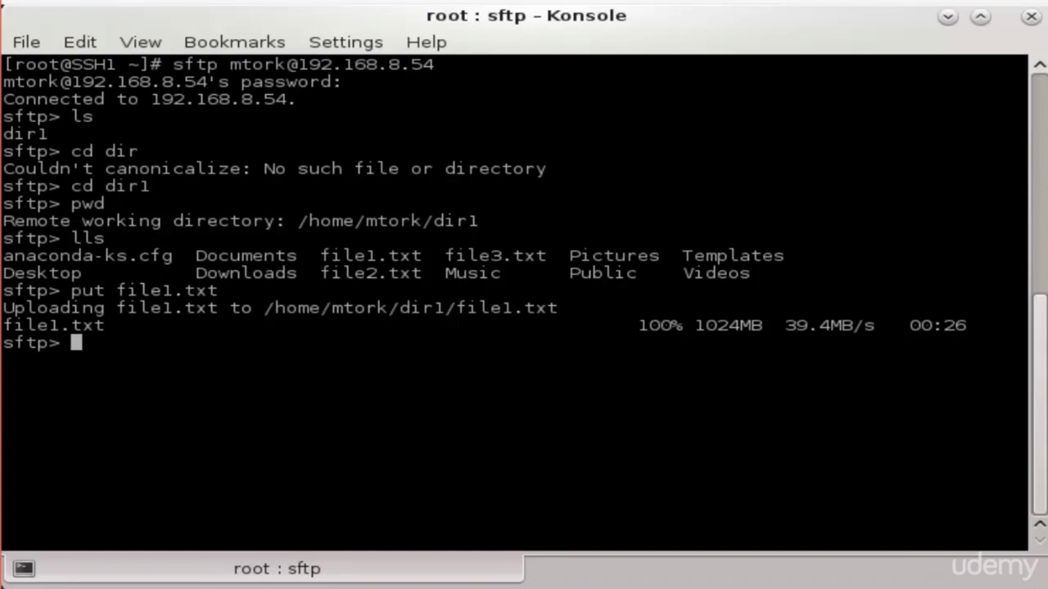
Verify file1.txt is in remote dir1 with ls, list local files with lls, and enter 'put *.txt'
{"action": "type", "text": "ls"}
{"action": "key", "text": "Return"}
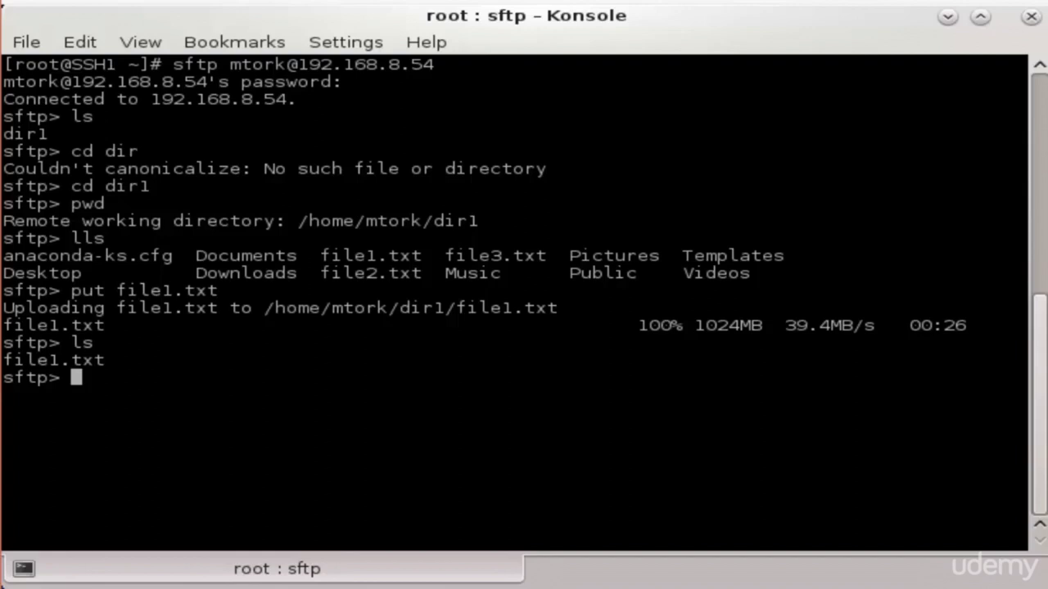
{"action": "type", "text": "lls"}
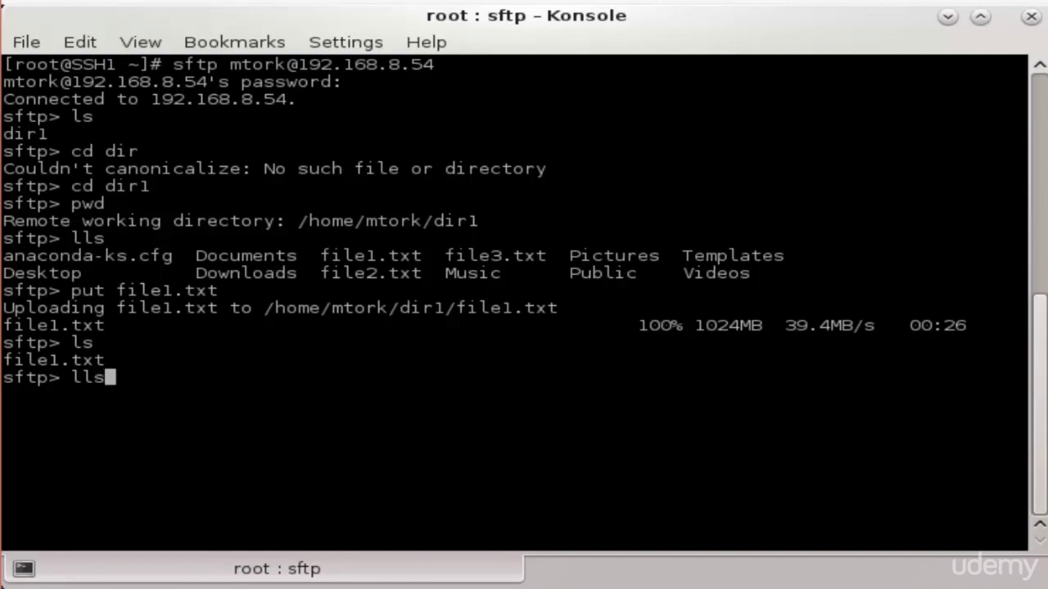
{"action": "key", "text": "Return"}
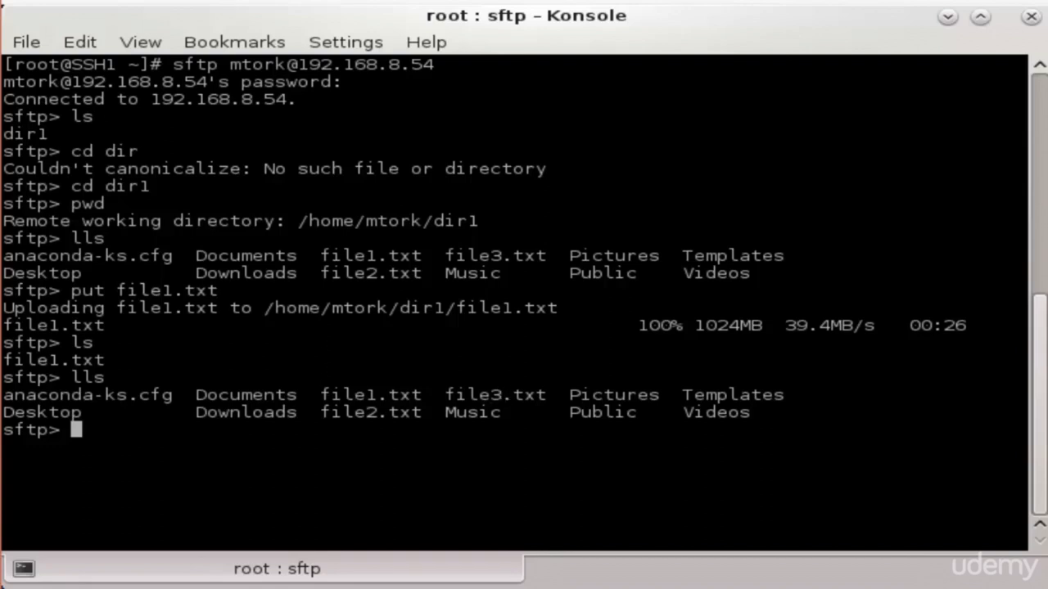
{"action": "type", "text": "put"}
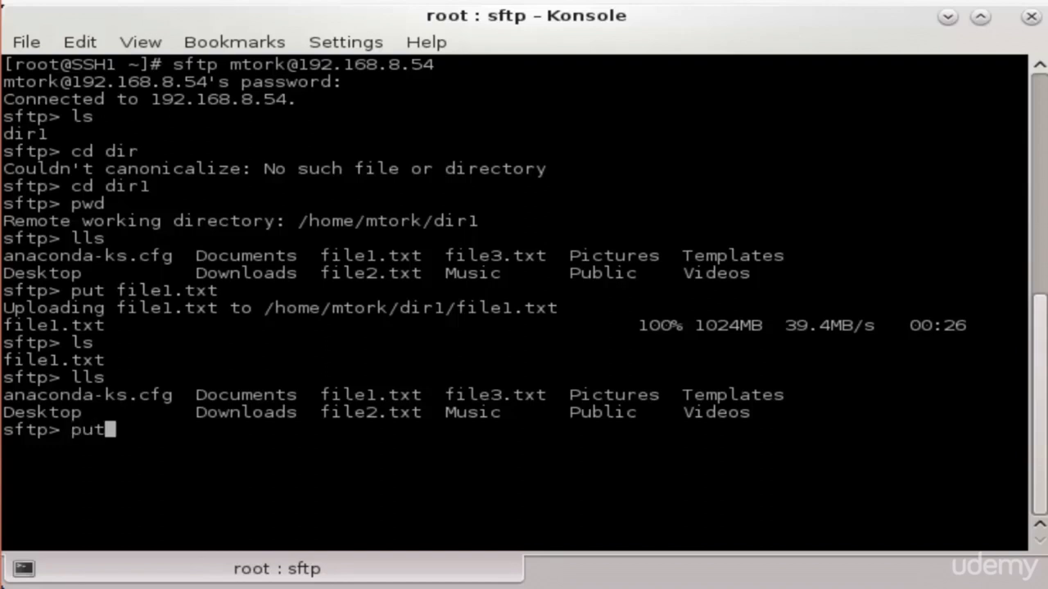
{"action": "type", "text": " *.txt"}
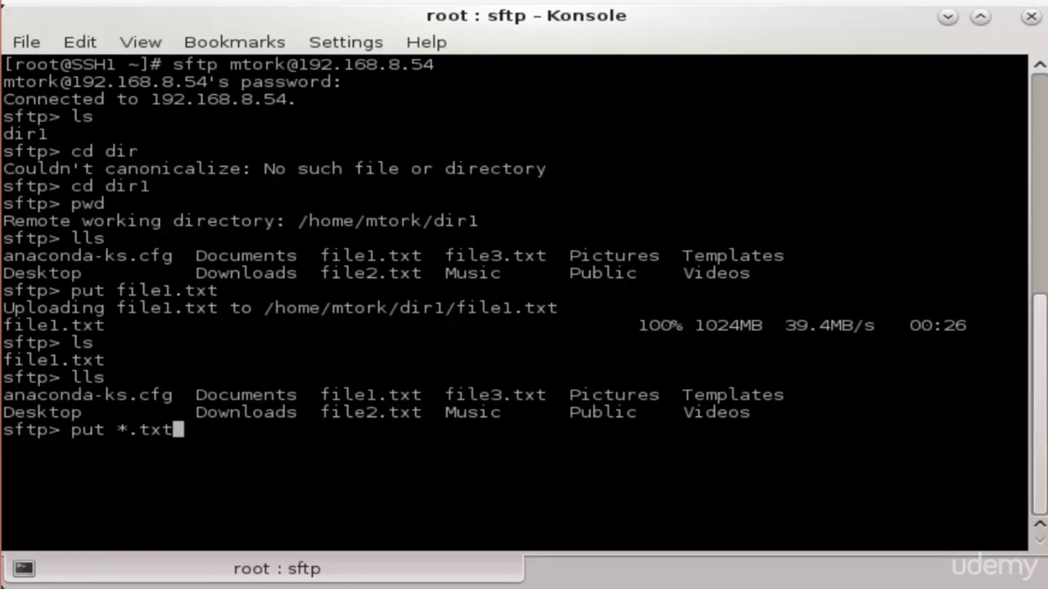
Run put *.txt and verify file1.txt, file2.txt and file3.txt remotely with ls
{"action": "key", "text": "Return"}
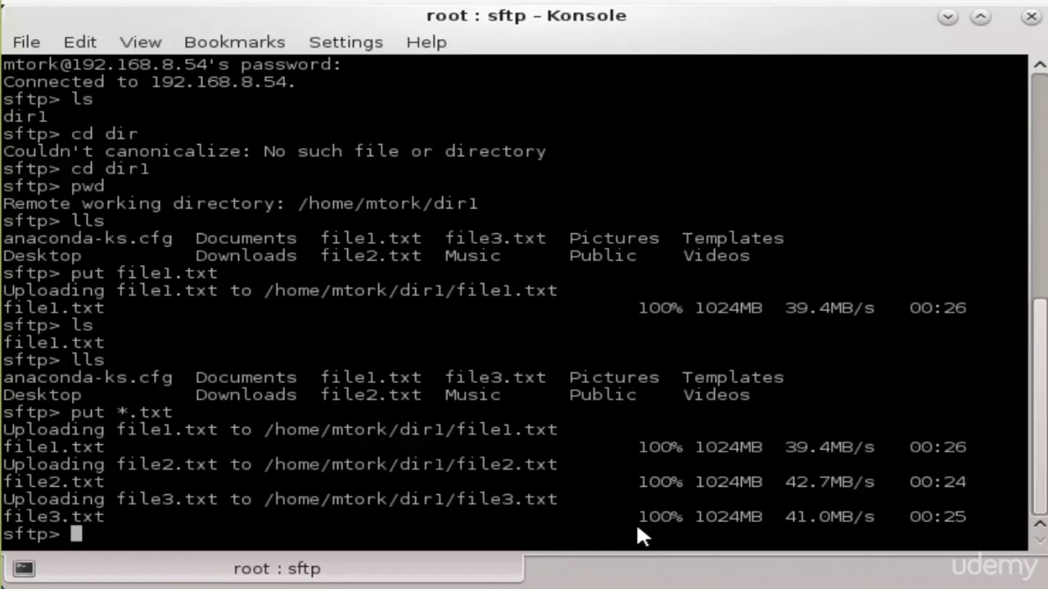
{"action": "type", "text": "ls"}
{"action": "key", "text": "Return"}
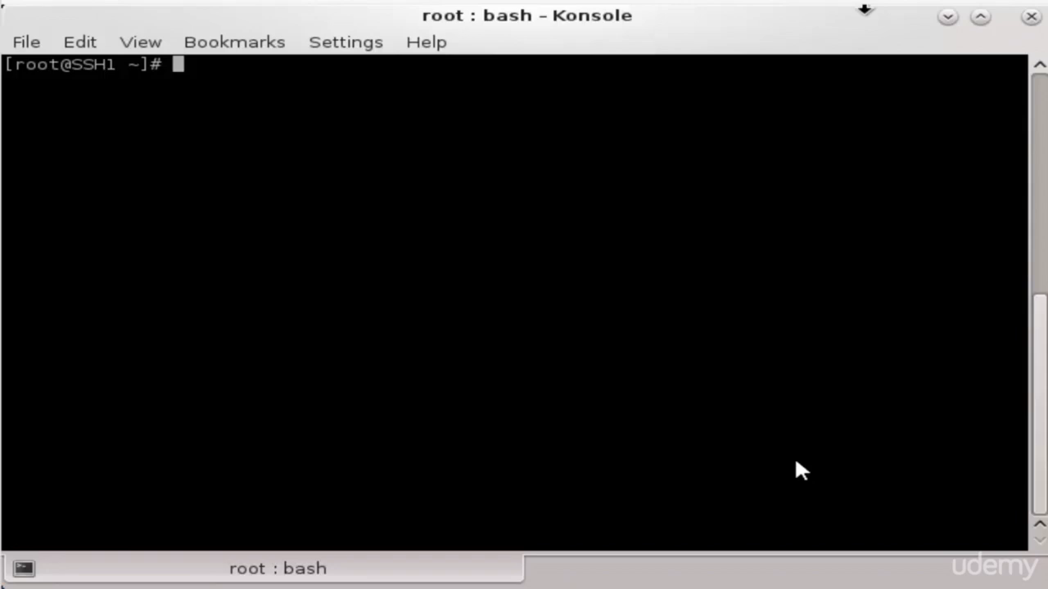
Enlarge the terminal font with Ctrl++
{"action": "key", "text": "ctrl+plus"}
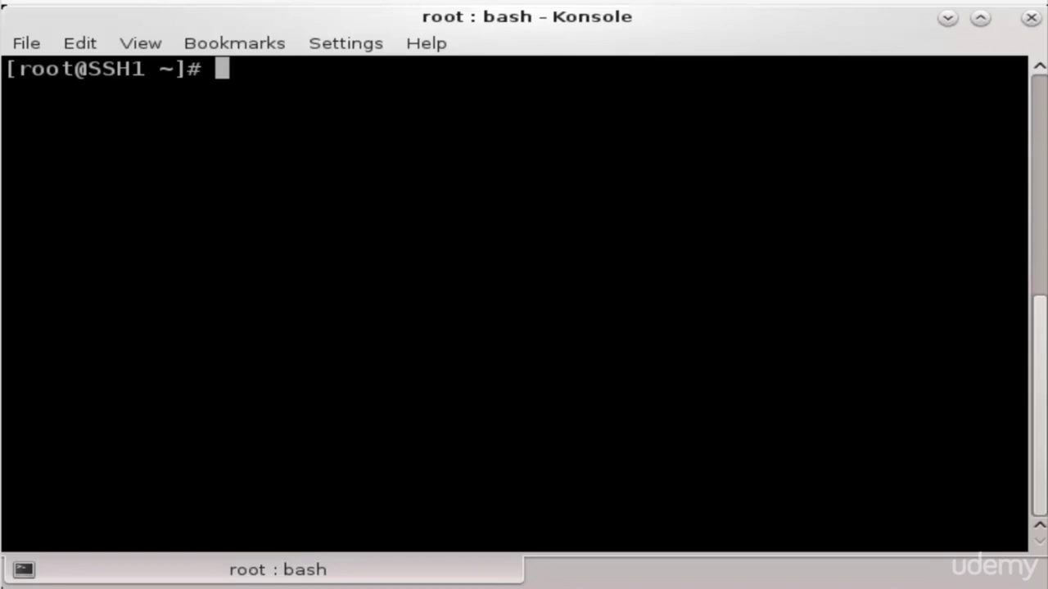
Change the local shell directory to /tmp
{"action": "type", "text": "cd "}
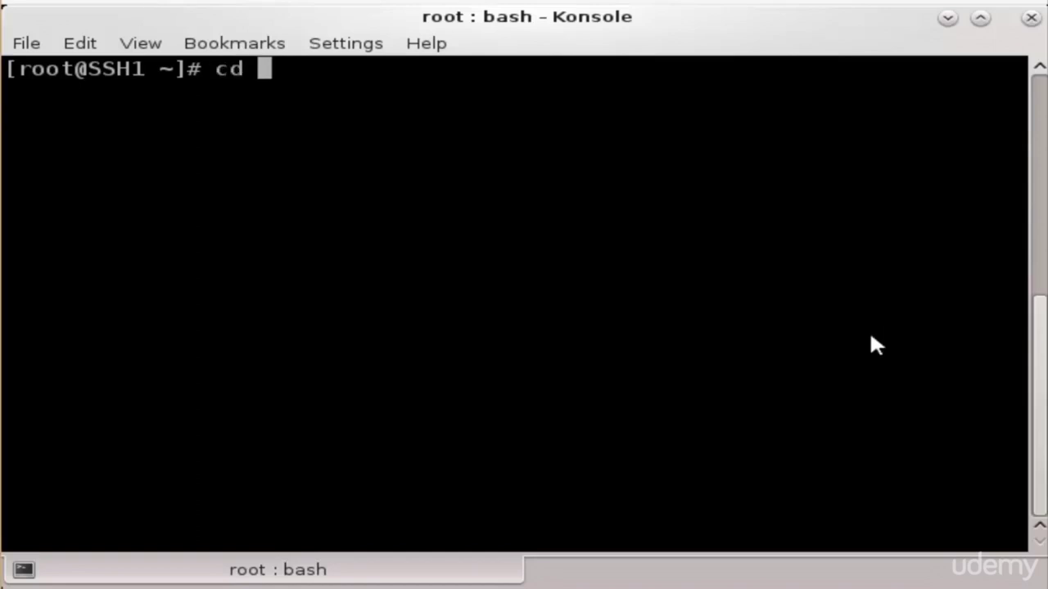
{"action": "type", "text": "/tmp"}
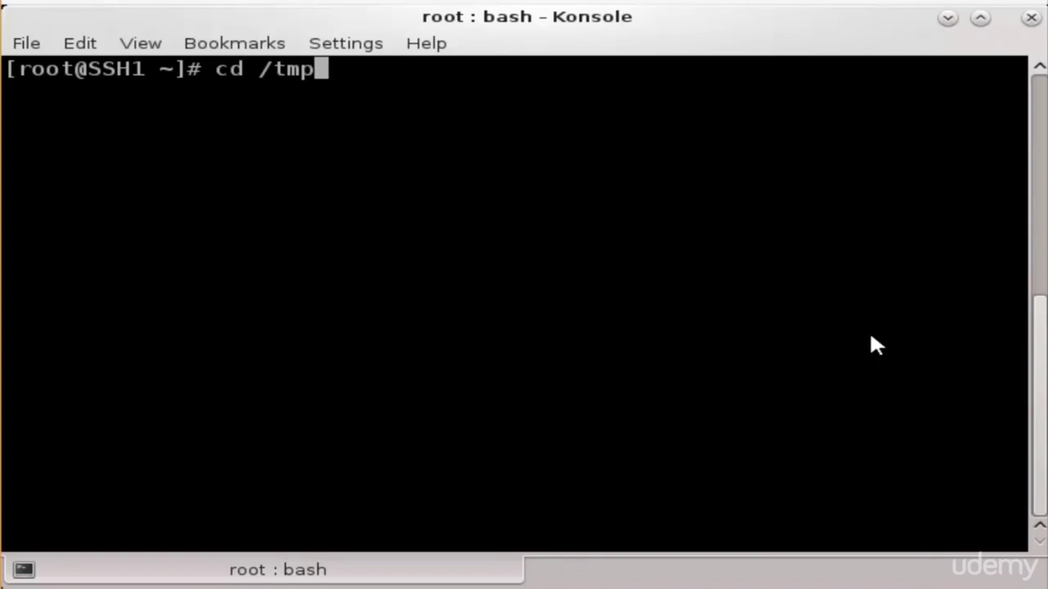
{"action": "key", "text": "Return"}
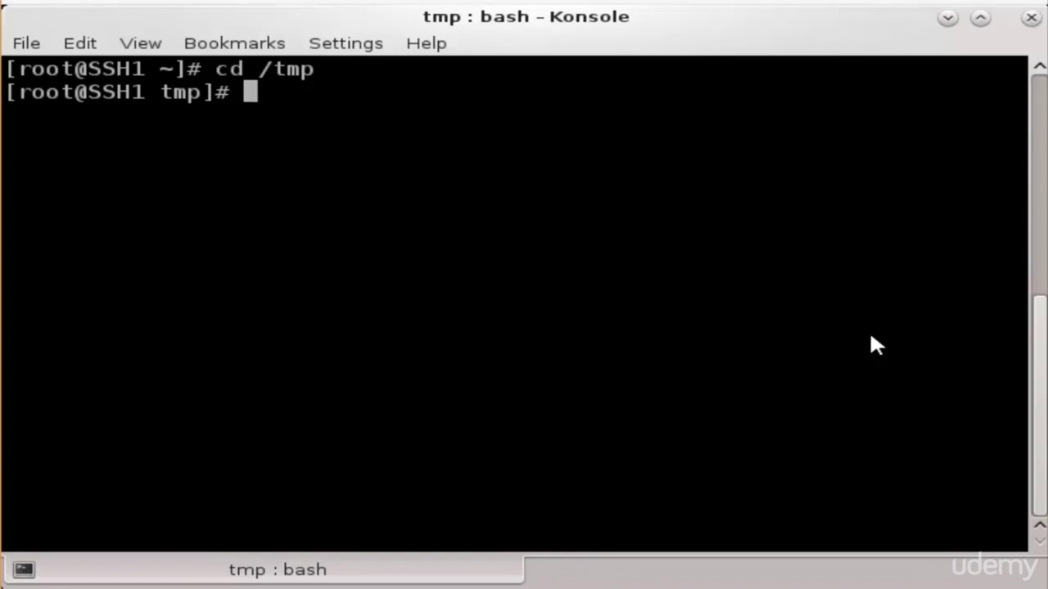
Open an sftp session to 192.168.8.54 and log in with the password
{"action": "type", "text": "sft"}
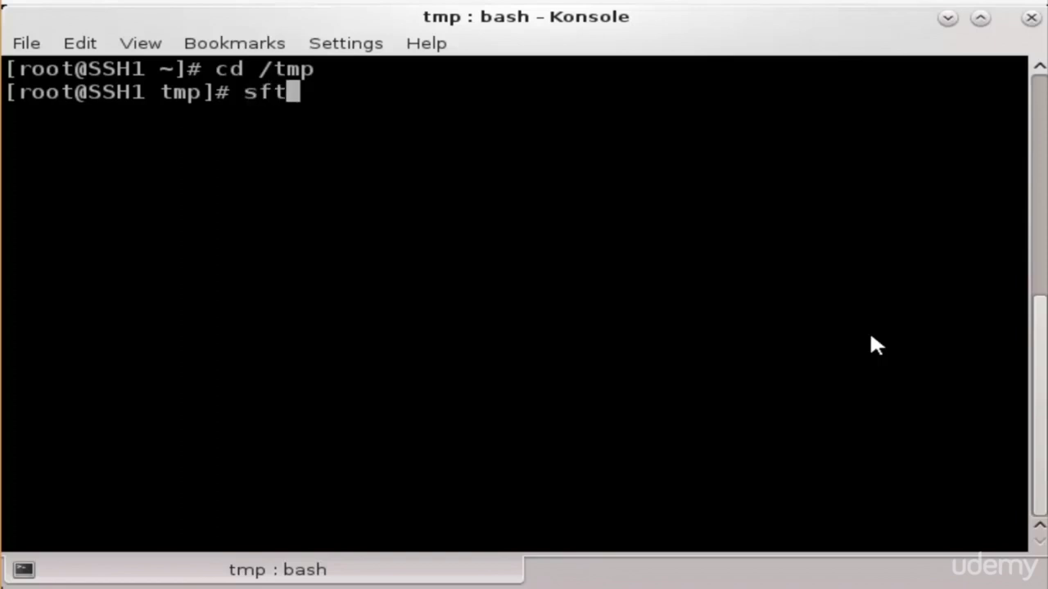
{"action": "type", "text": "p mto"}
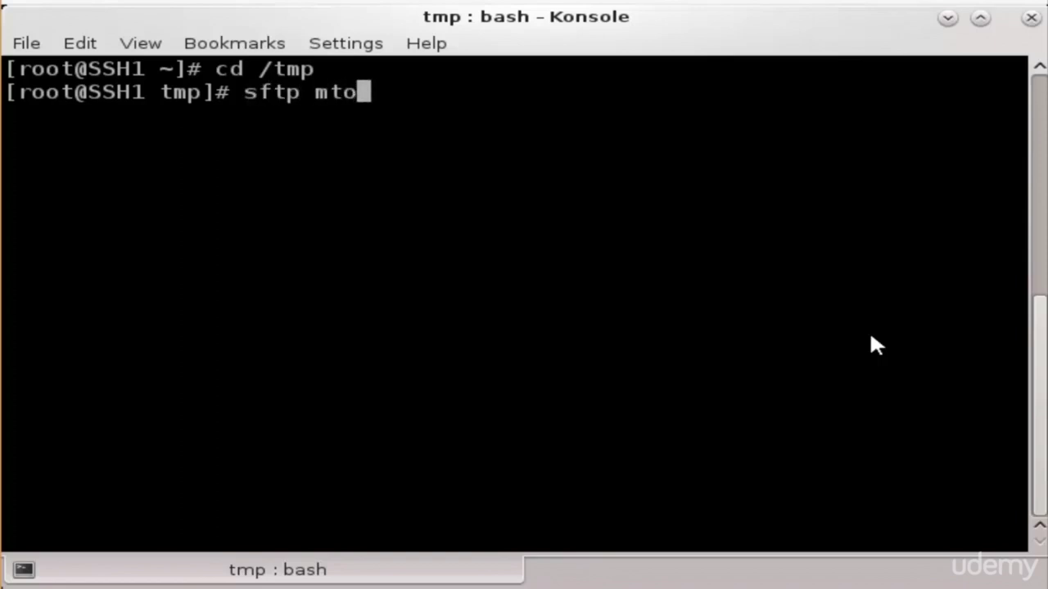
{"action": "type", "text": "rk@19"}
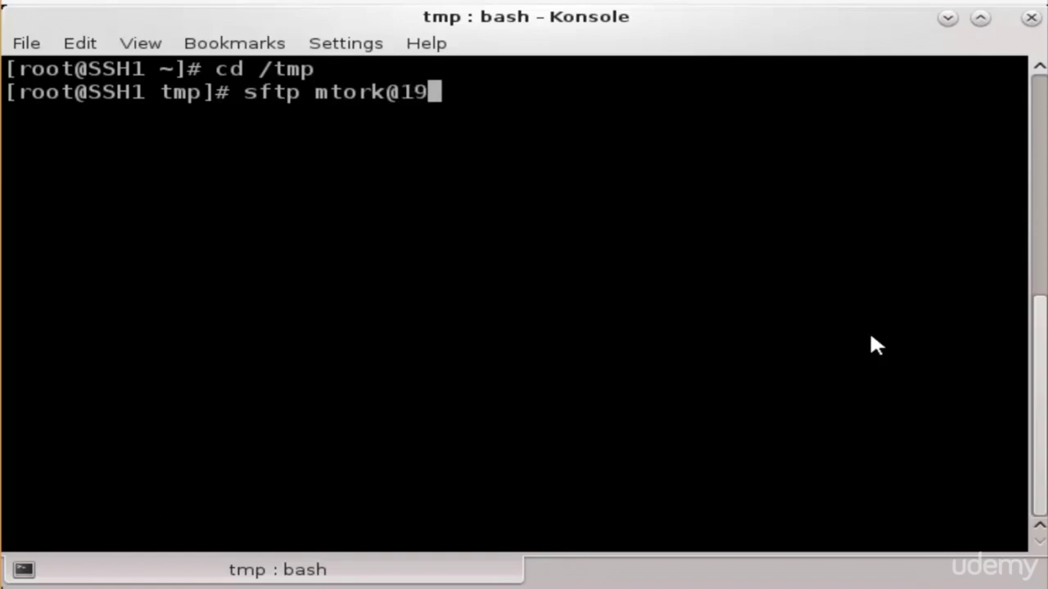
{"action": "type", "text": "2.168"}
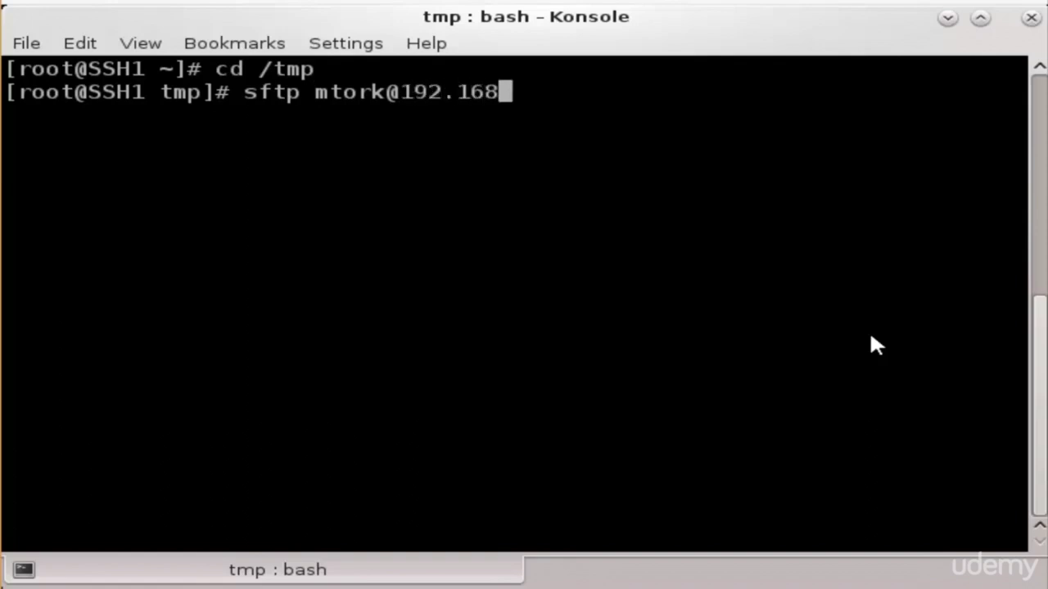
{"action": "type", "text": ".8.54"}
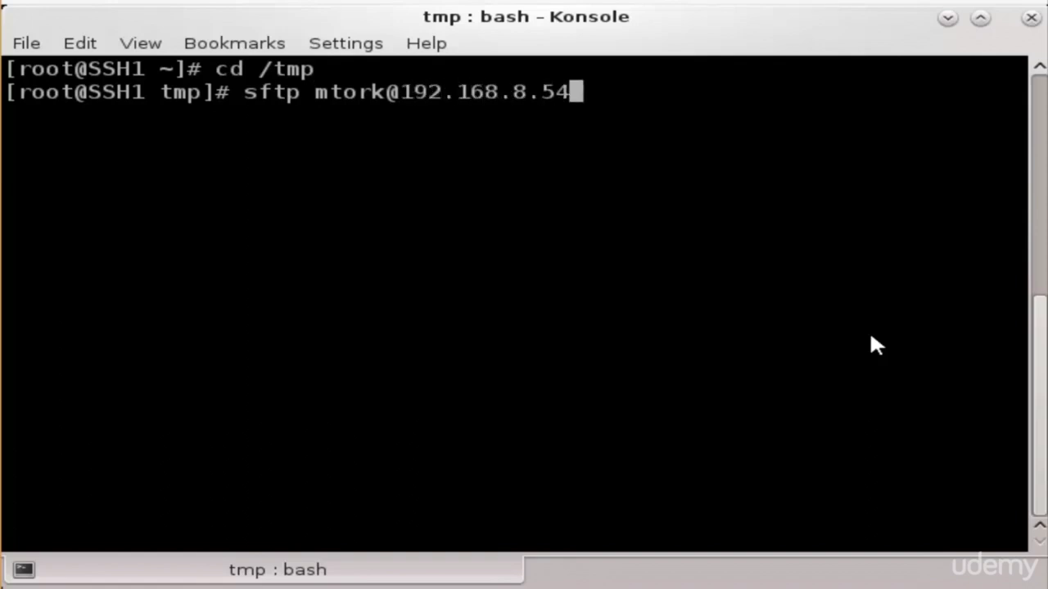
{"action": "key", "text": "Return"}
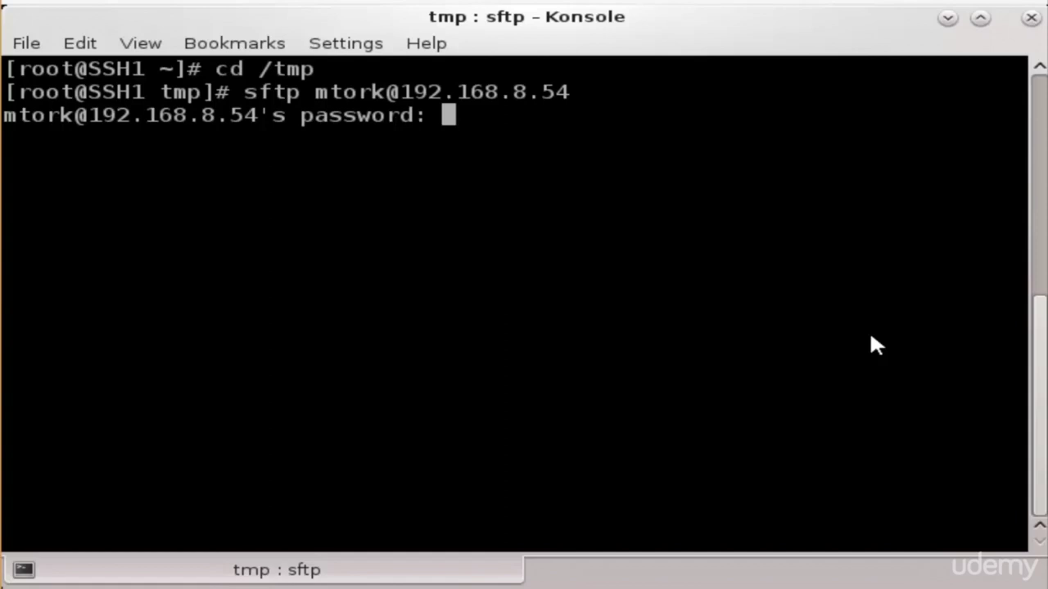
{"action": "key", "text": "Return"}
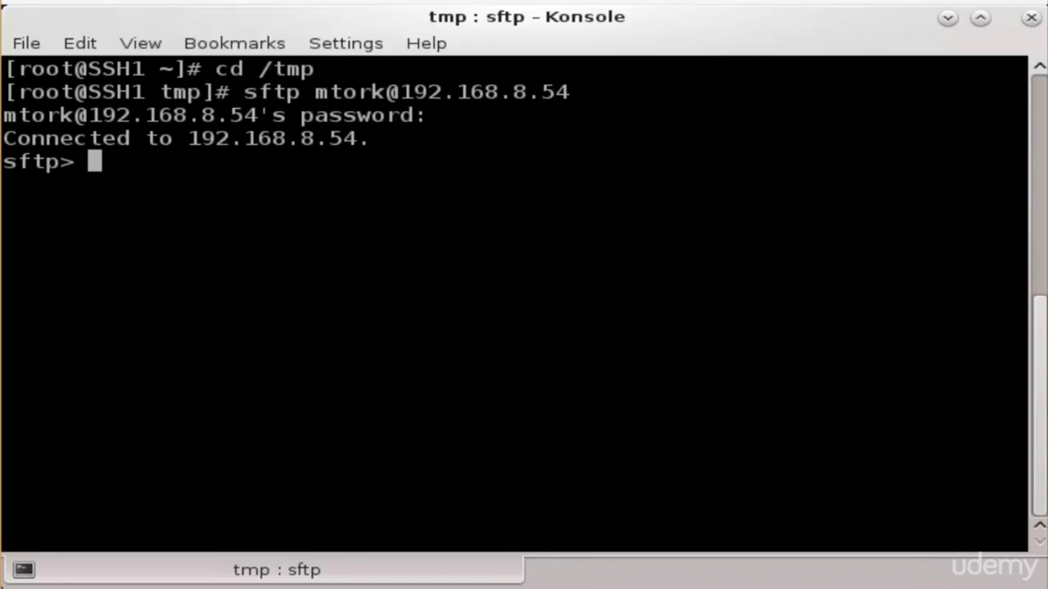
Enter remote dir1, list its files, and download the 1024MB file1.txt with mget
{"action": "type", "text": "cd "}
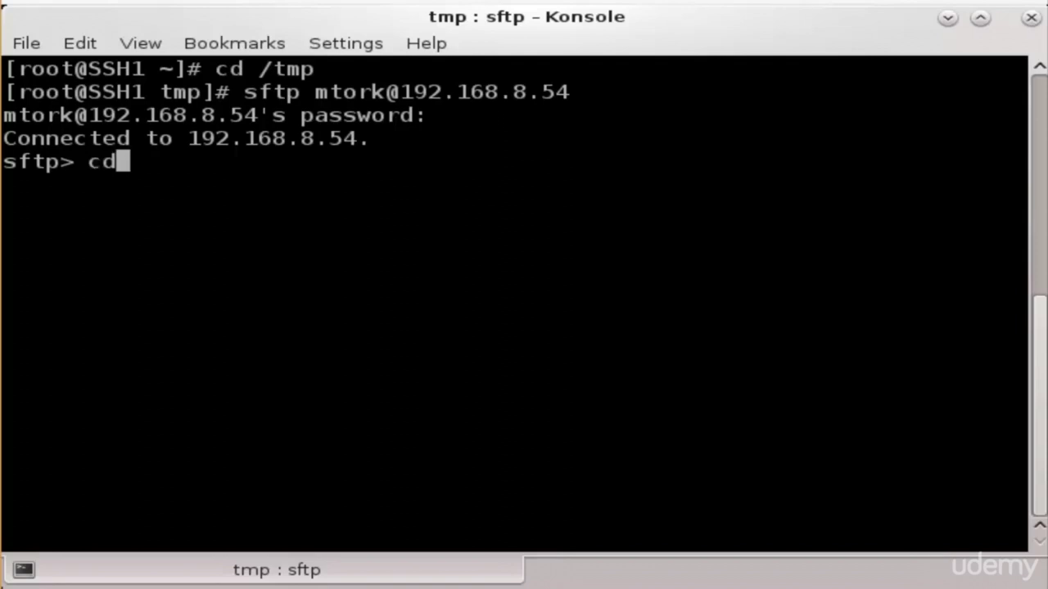
{"action": "type", "text": "dir"}
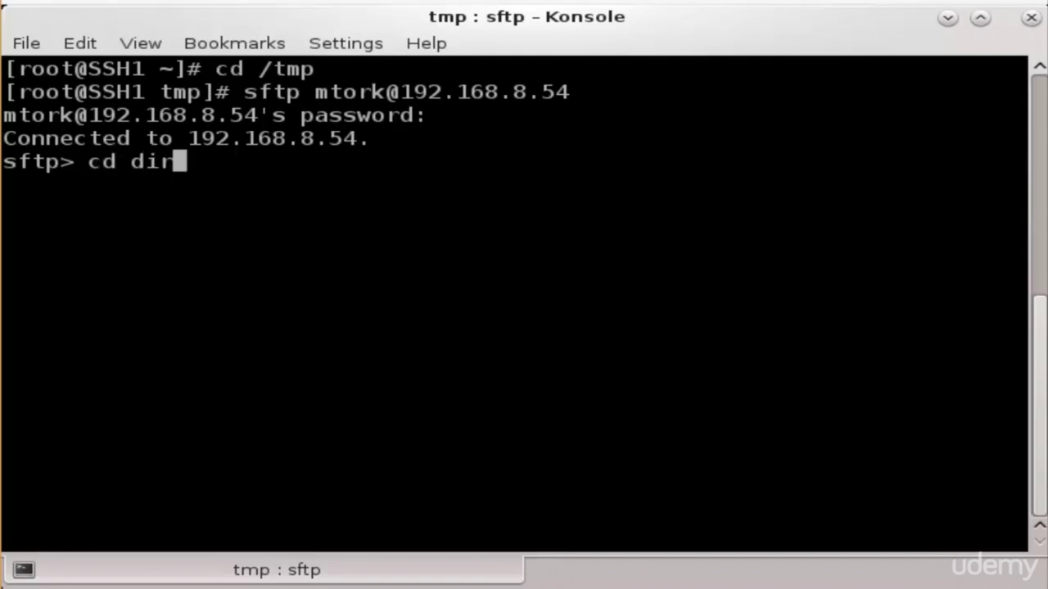
{"action": "type", "text": "1"}
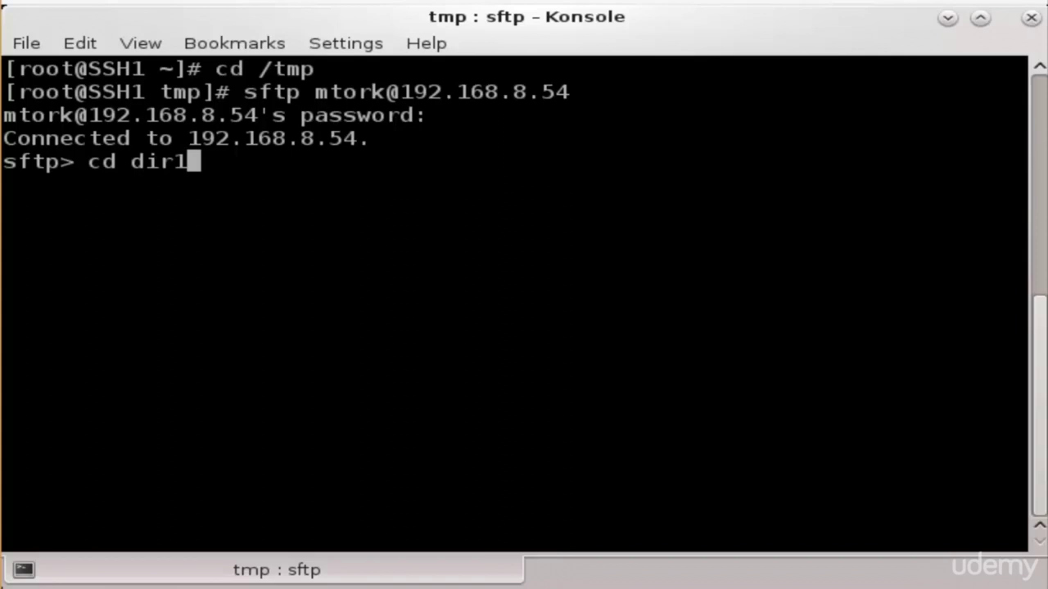
{"action": "key", "text": "Return"}
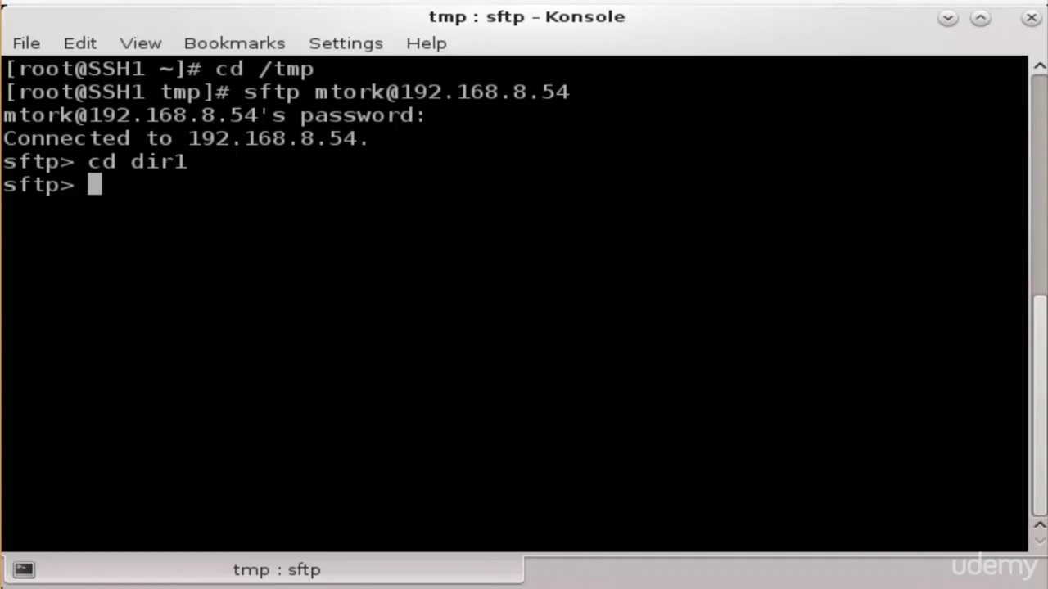
{"action": "type", "text": "ls"}
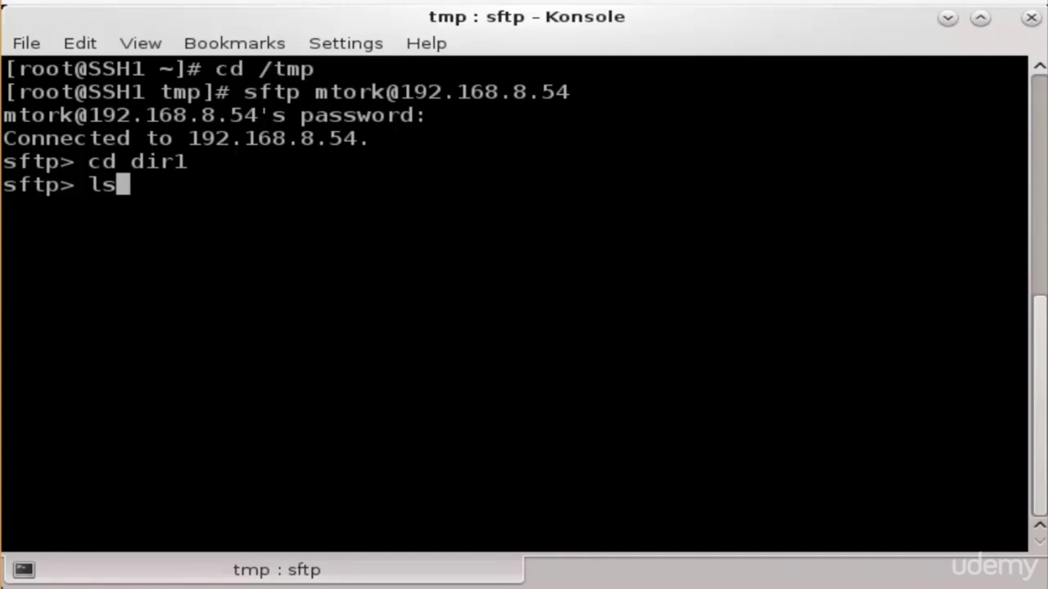
{"action": "key", "text": "Return"}
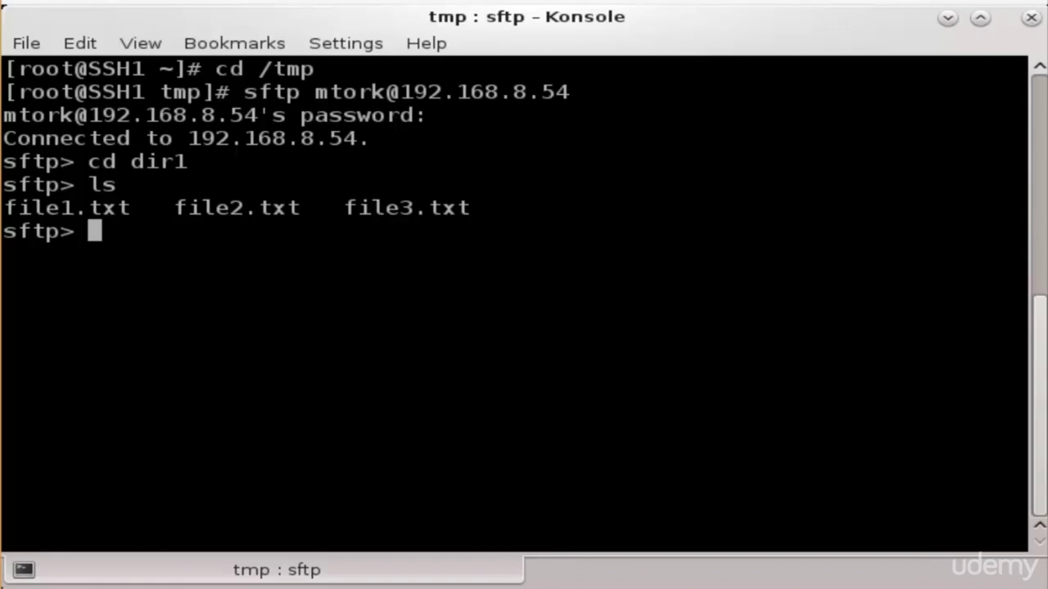
{"action": "type", "text": "mget"}
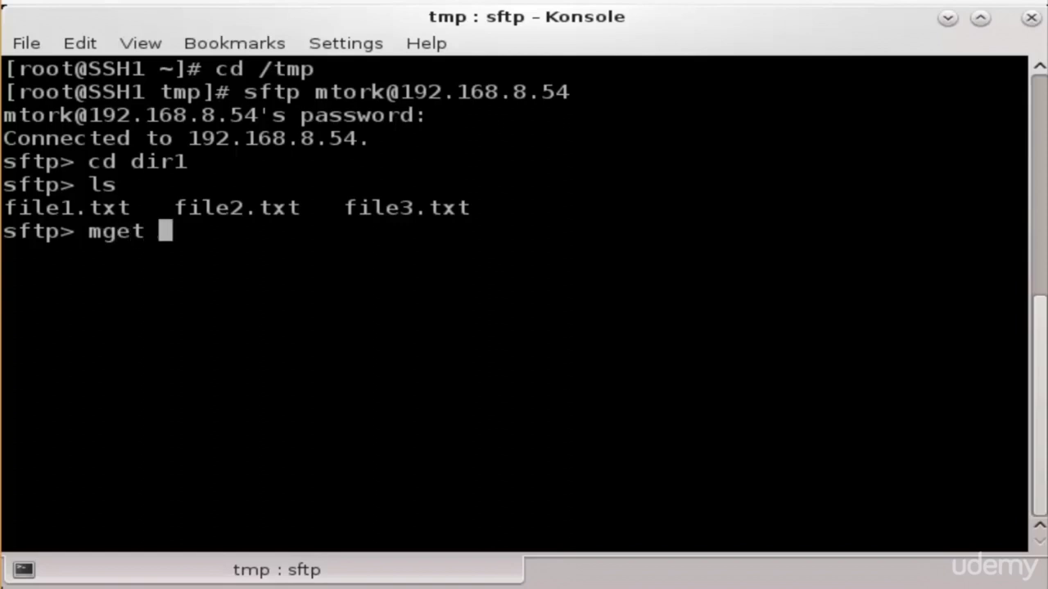
{"action": "type", "text": " file1.txt"}
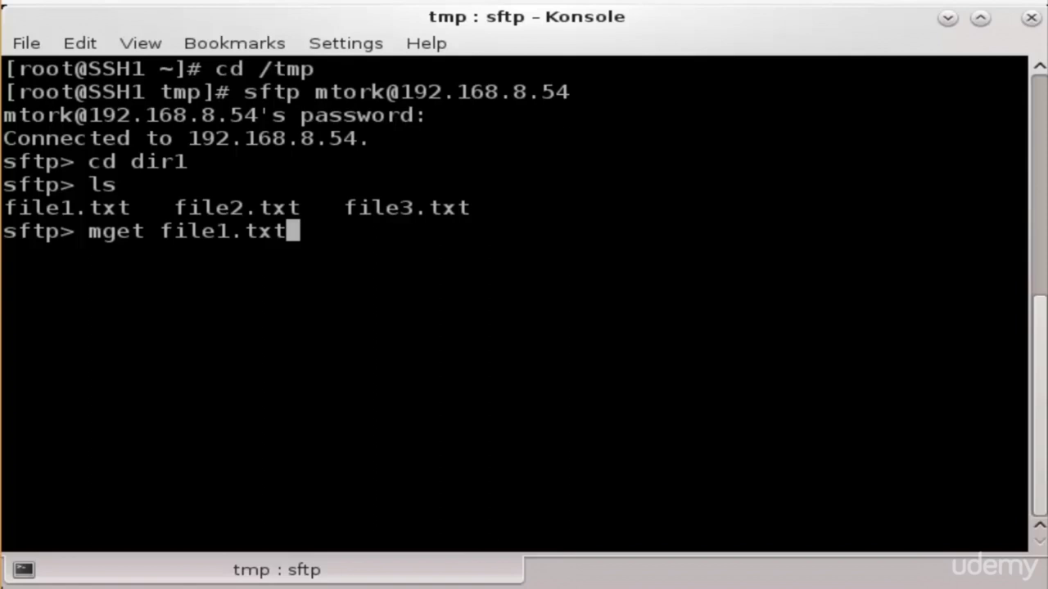
{"action": "key", "text": "Return"}
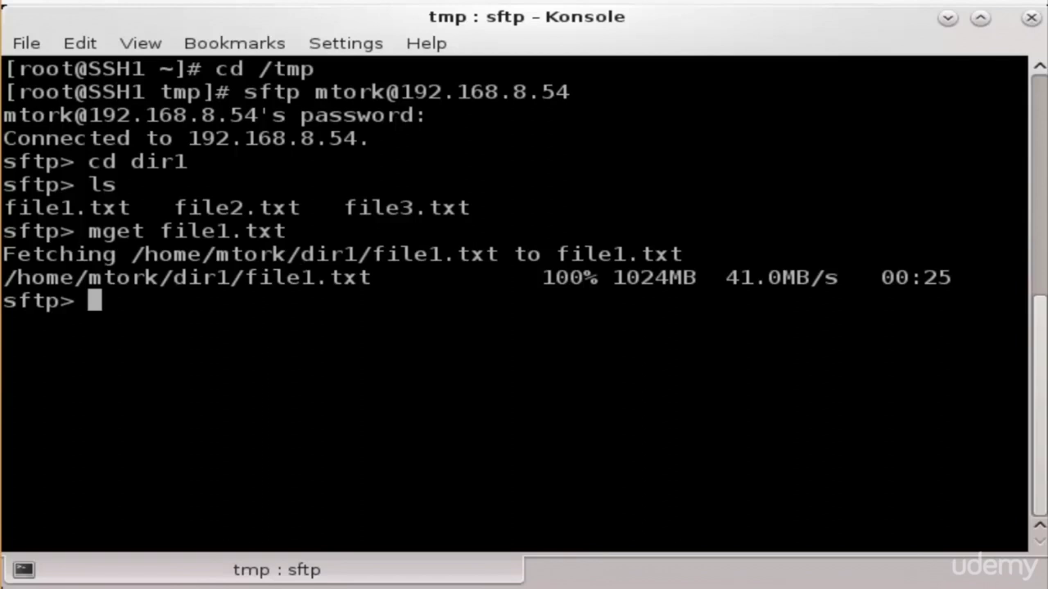
Confirm file1.txt is in local /tmp with lls, then enter 'megt *.txt'
{"action": "type", "text": "lls"}
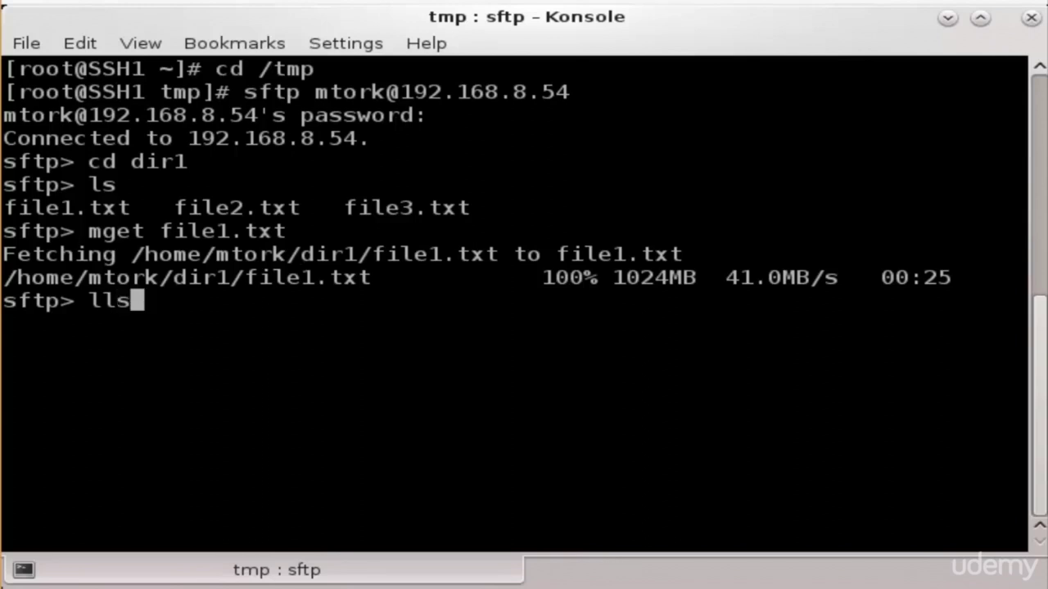
{"action": "key", "text": "Return"}
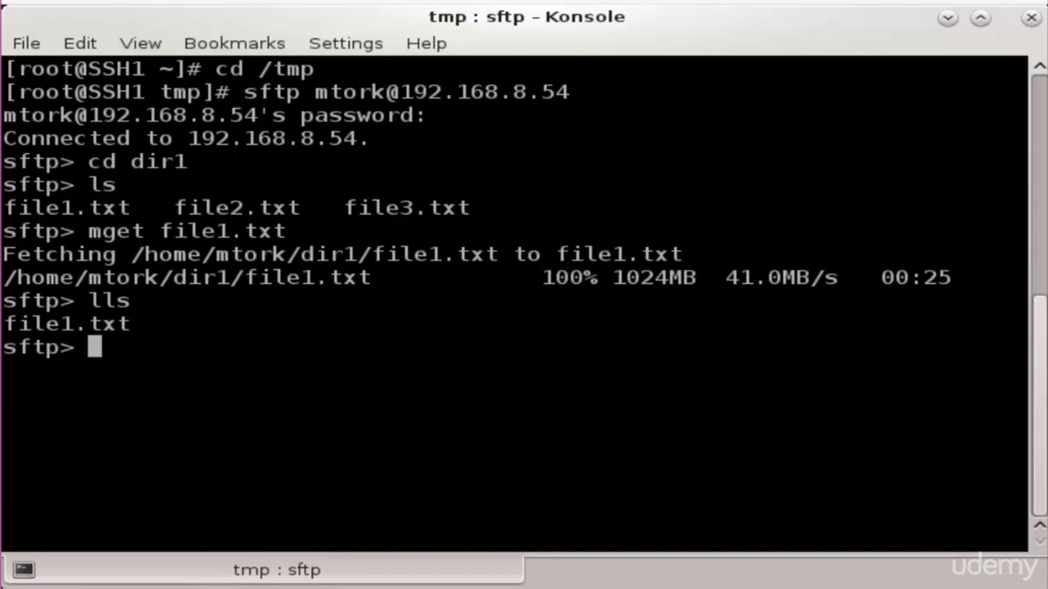
{"action": "type", "text": "megt"}
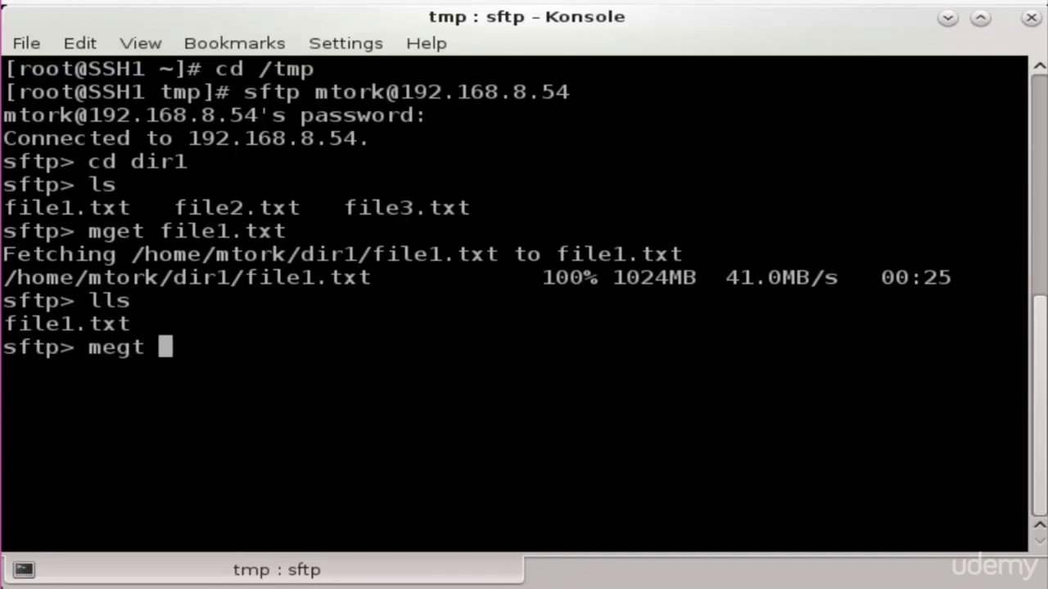
{"action": "type", "text": " *.txt"}
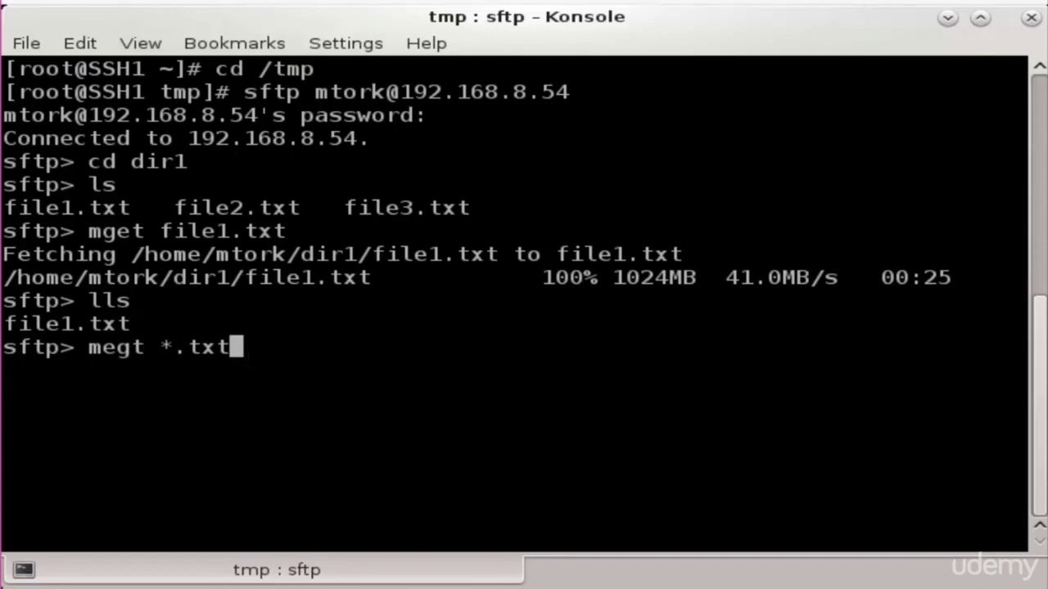
Submit the misspelled download-all command, then edit its name and retry, which still fails
{"action": "key", "text": "Return"}
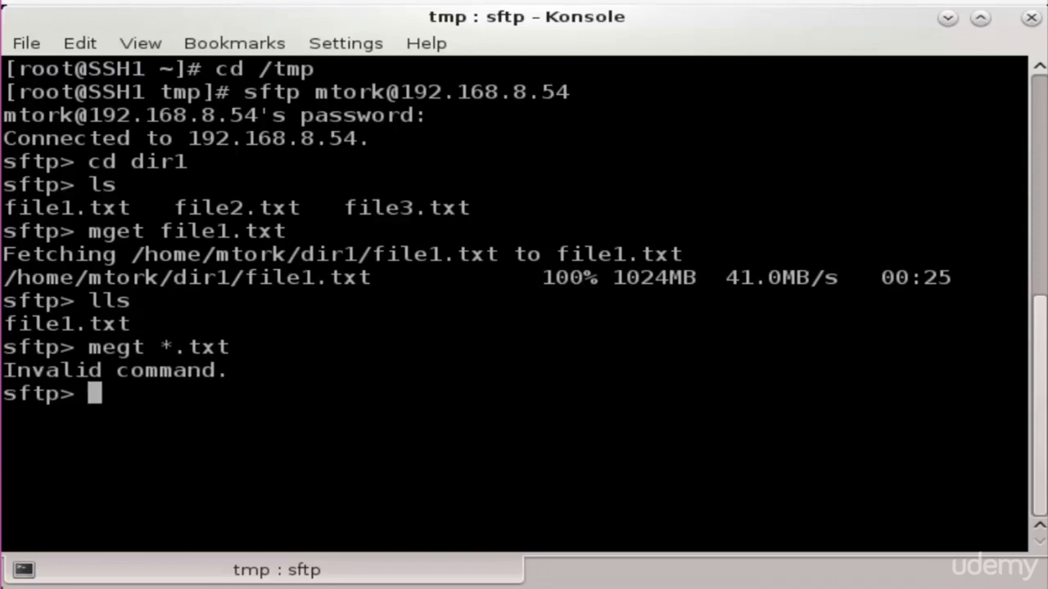
{"action": "key", "text": "Up"}
{"action": "key", "text": "Left"}
{"action": "key", "text": "Left"}
{"action": "key", "text": "Left"}
{"action": "key", "text": "Left"}
{"action": "key", "text": "Left"}
{"action": "key", "text": "Left"}
{"action": "key", "text": "Left"}
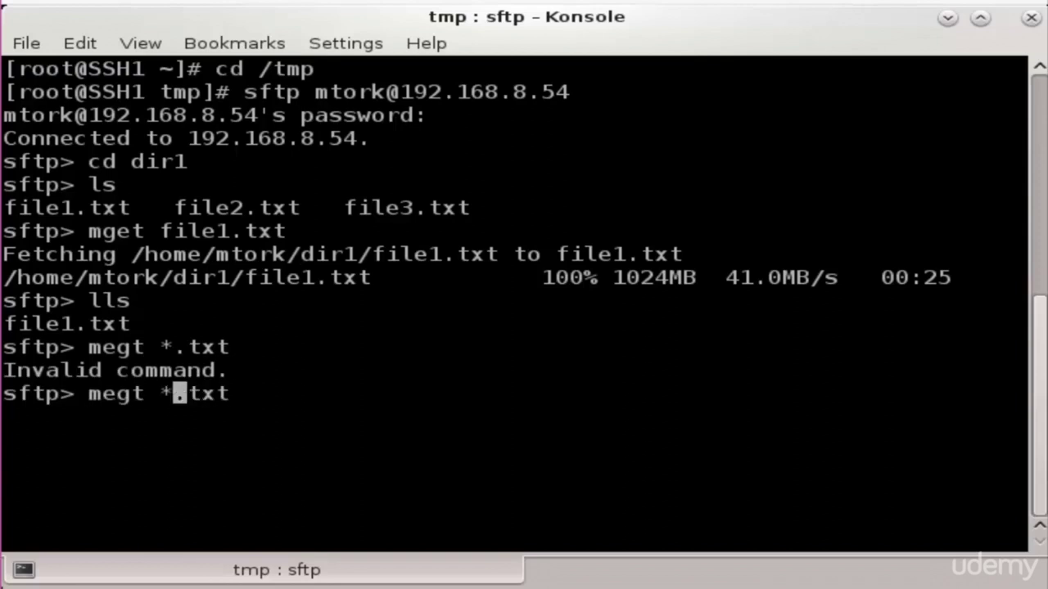
{"action": "key", "text": "Right"}
{"action": "key", "text": "BackSpace"}
{"action": "key", "text": "BackSpace"}
{"action": "key", "text": "BackSpace"}
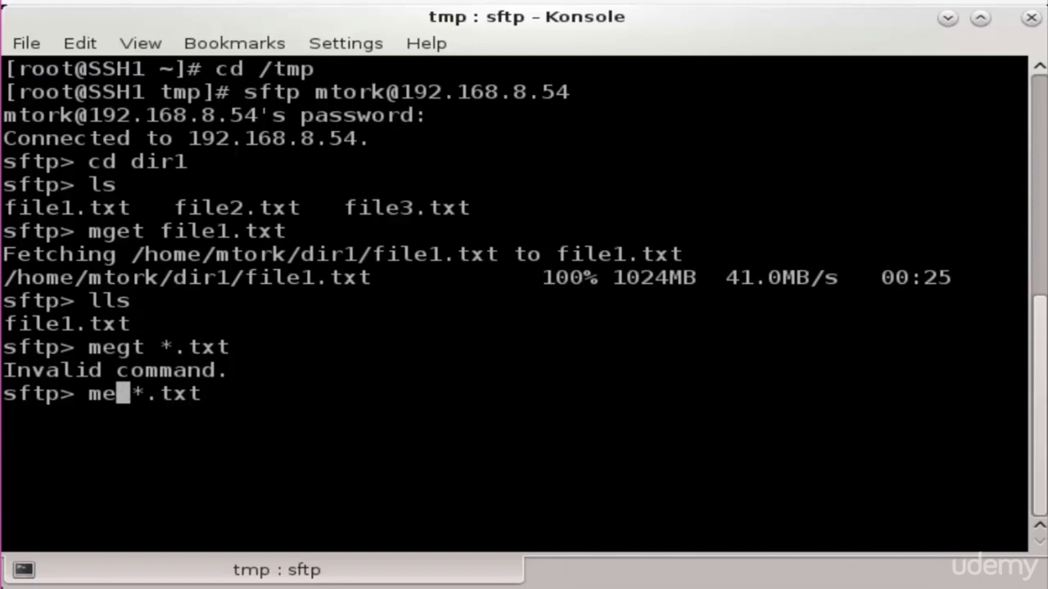
{"action": "type", "text": "gte000"}
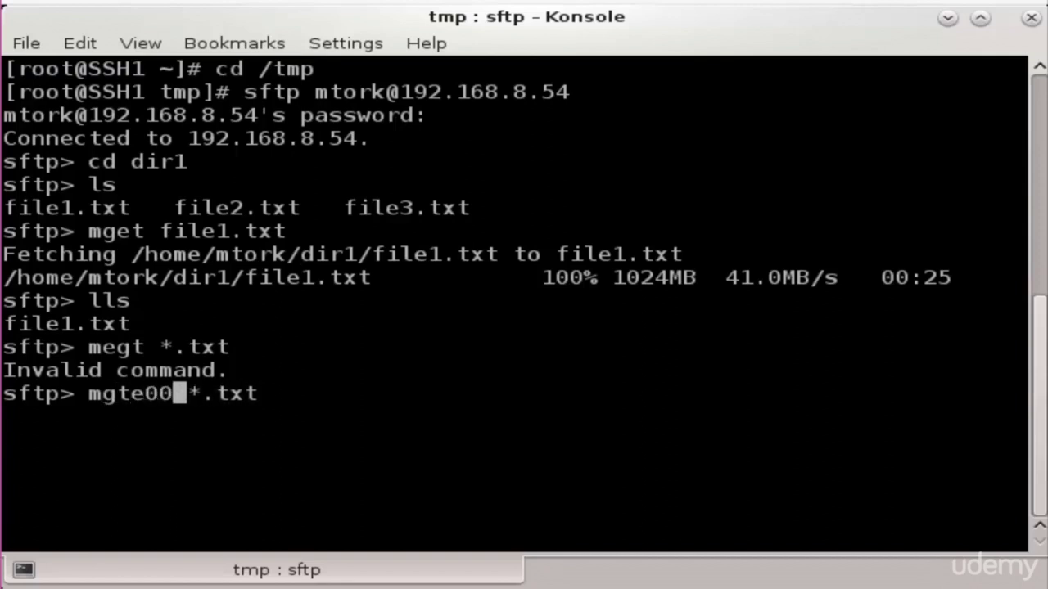
{"action": "key", "text": "BackSpace"}
{"action": "key", "text": "BackSpace"}
{"action": "key", "text": "BackSpace"}
{"action": "key", "text": "Right"}
{"action": "key", "text": "Right"}
{"action": "key", "text": "Right"}
{"action": "key", "text": "Right"}
{"action": "key", "text": "Right"}
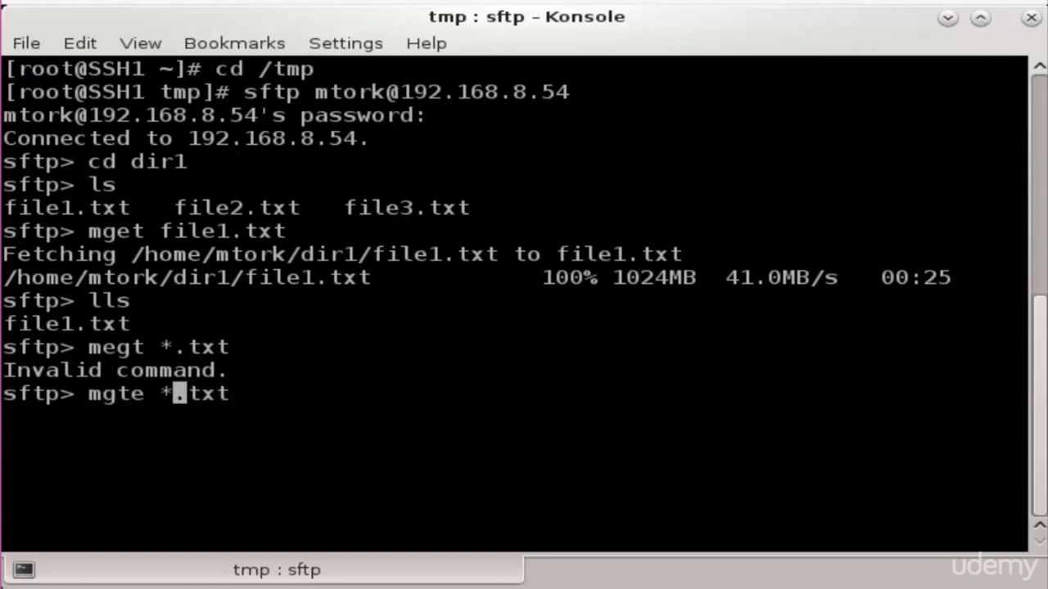
{"action": "key", "text": "Right"}
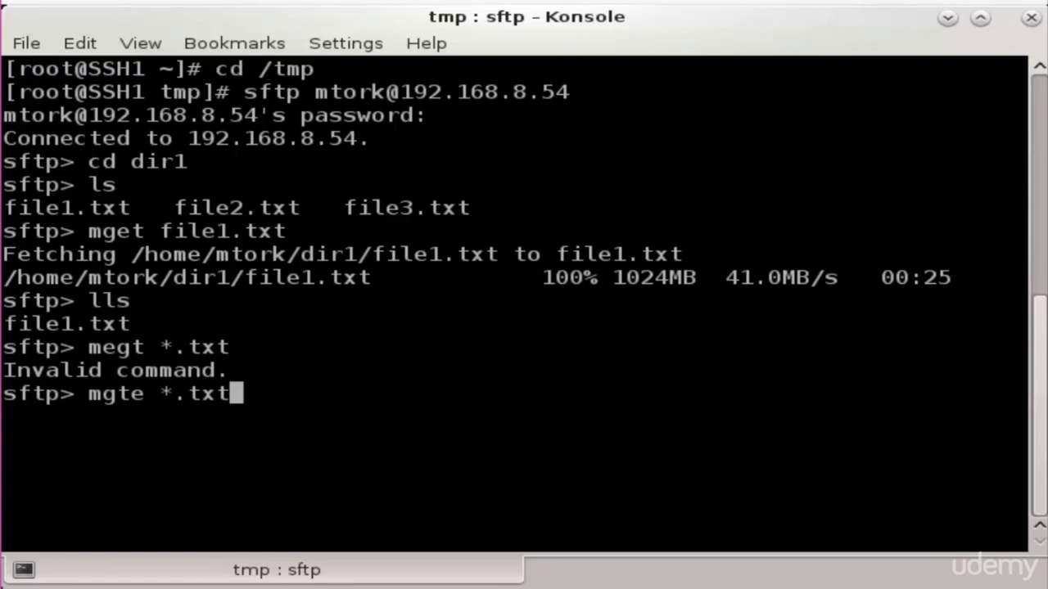
{"action": "key", "text": "Return"}
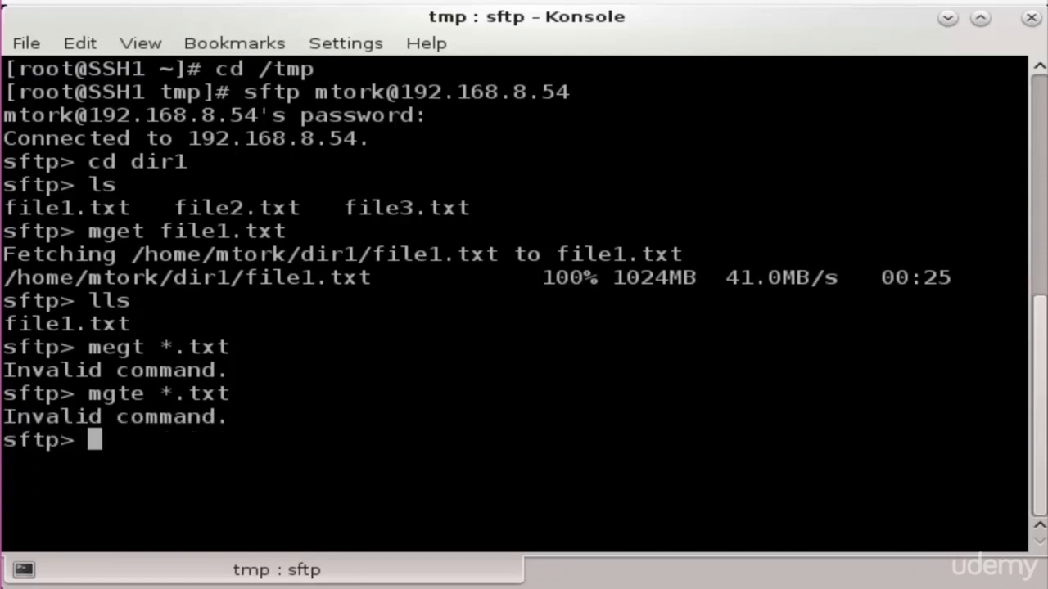
Swap the transposed letters so the command reads mget *.txt and run it
{"action": "key", "text": "Up"}
{"action": "key", "text": "Left"}
{"action": "key", "text": "Left"}
{"action": "key", "text": "Left"}
{"action": "key", "text": "Left"}
{"action": "key", "text": "Left"}
{"action": "key", "text": "Left"}
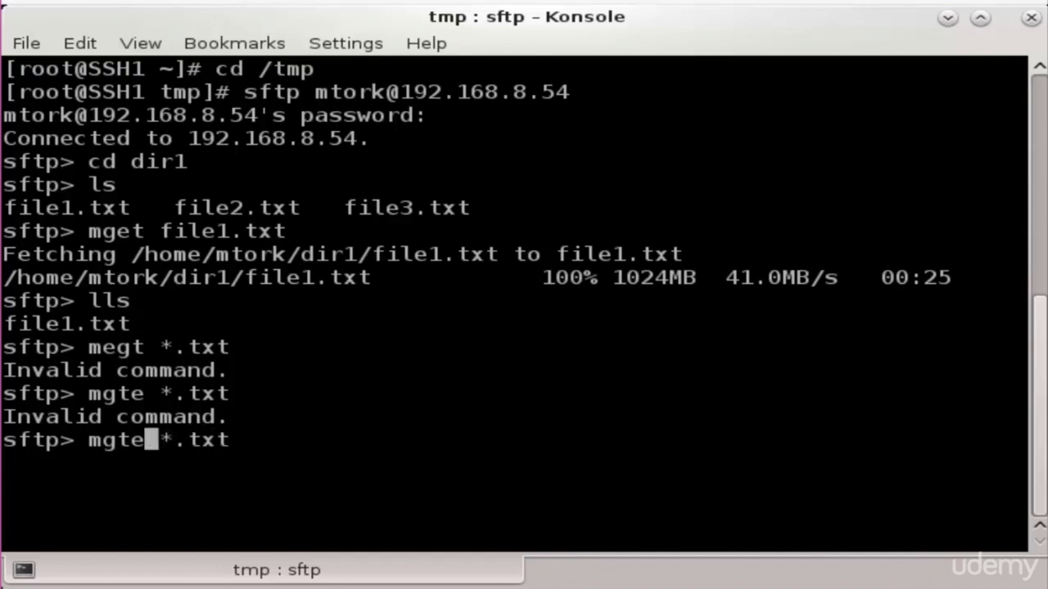
{"action": "key", "text": "BackSpace"}
{"action": "key", "text": "BackSpace"}
{"action": "type", "text": "et"}
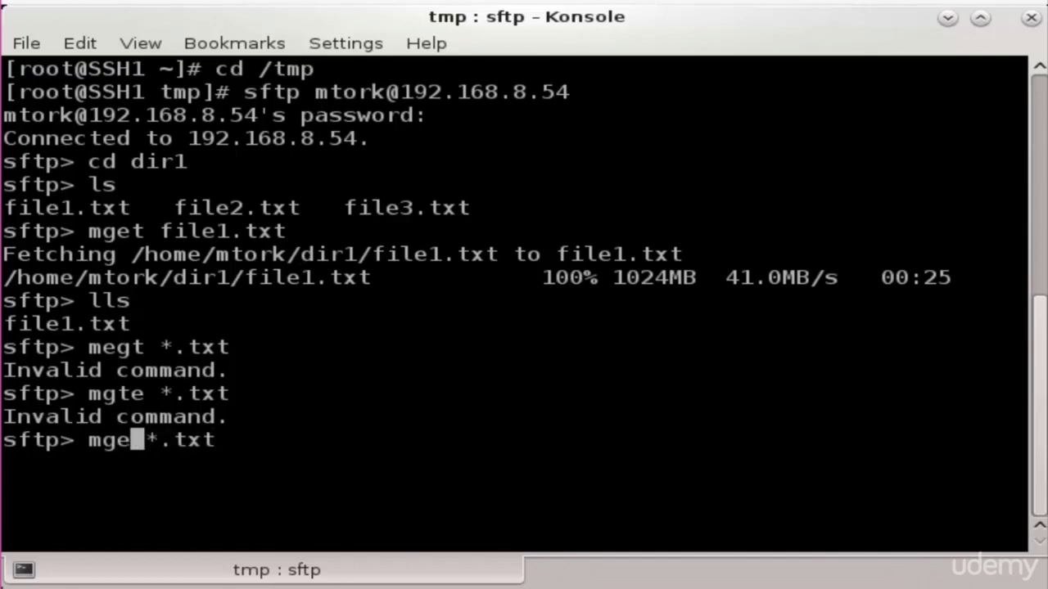
{"action": "key", "text": "Right"}
{"action": "key", "text": "Right"}
{"action": "key", "text": "Right"}
{"action": "key", "text": "Right"}
{"action": "key", "text": "Right"}
{"action": "key", "text": "Right"}
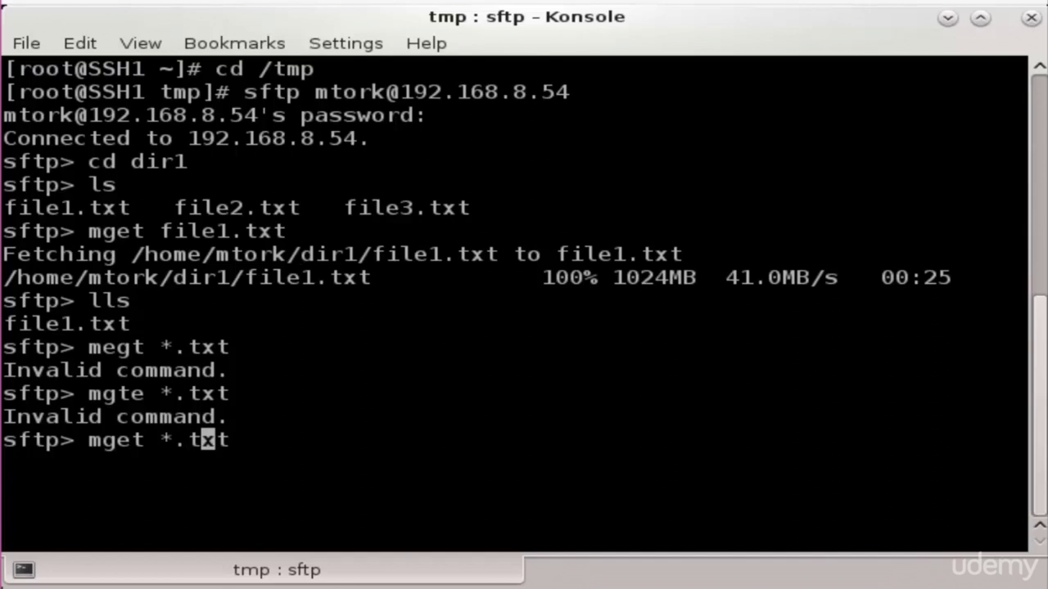
{"action": "key", "text": "Return"}
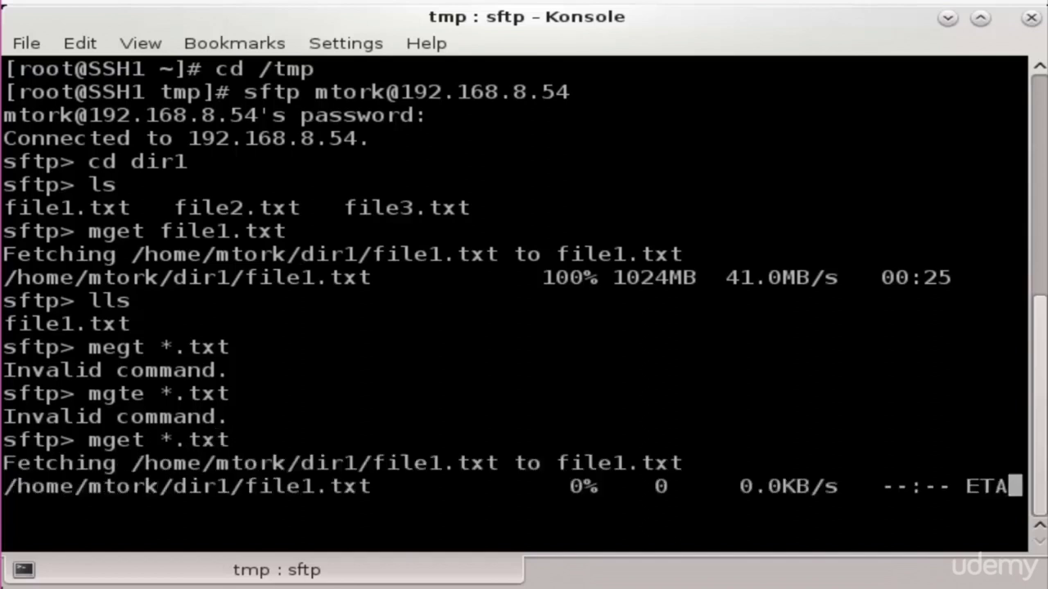
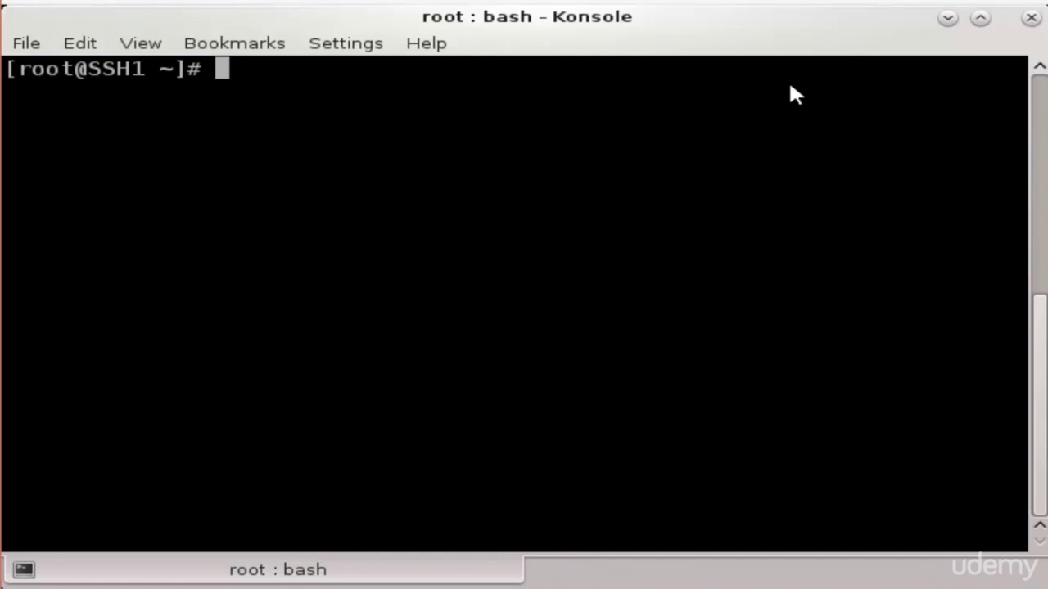
Connect over sftp to 192.168.8.54 as the remote user and log in with the account password
{"action": "type", "text": "sf"}
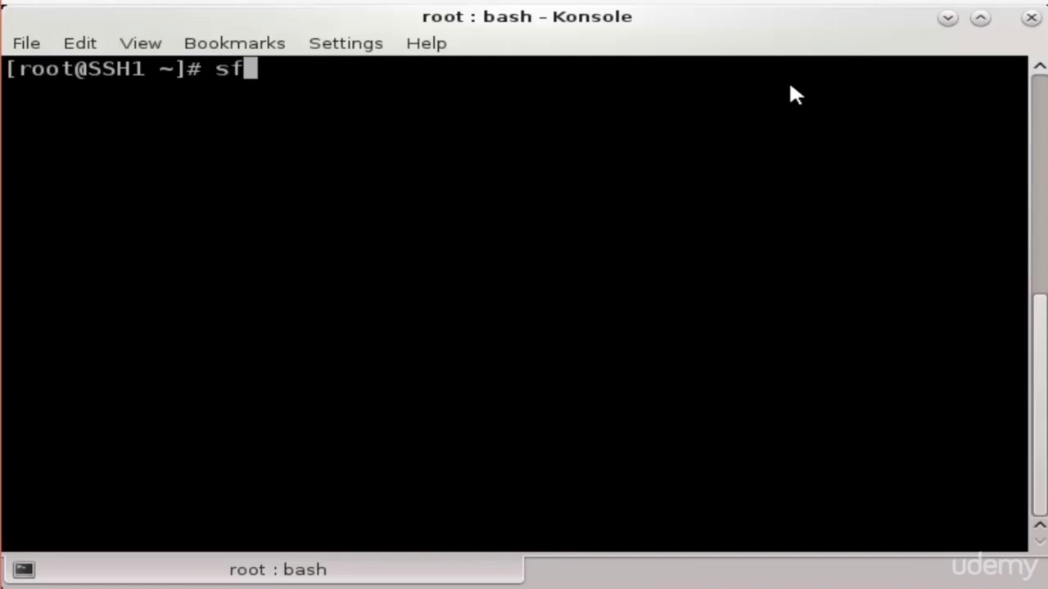
{"action": "type", "text": "p"}
{"action": "key", "text": "BackSpace"}
{"action": "type", "text": "tp mto"}
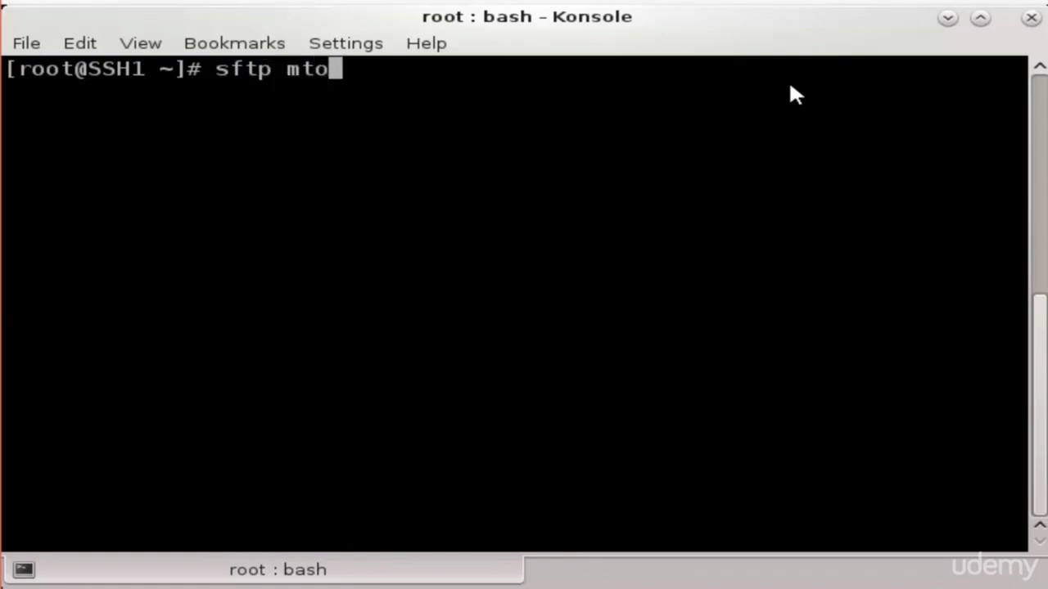
{"action": "type", "text": "rk@192."}
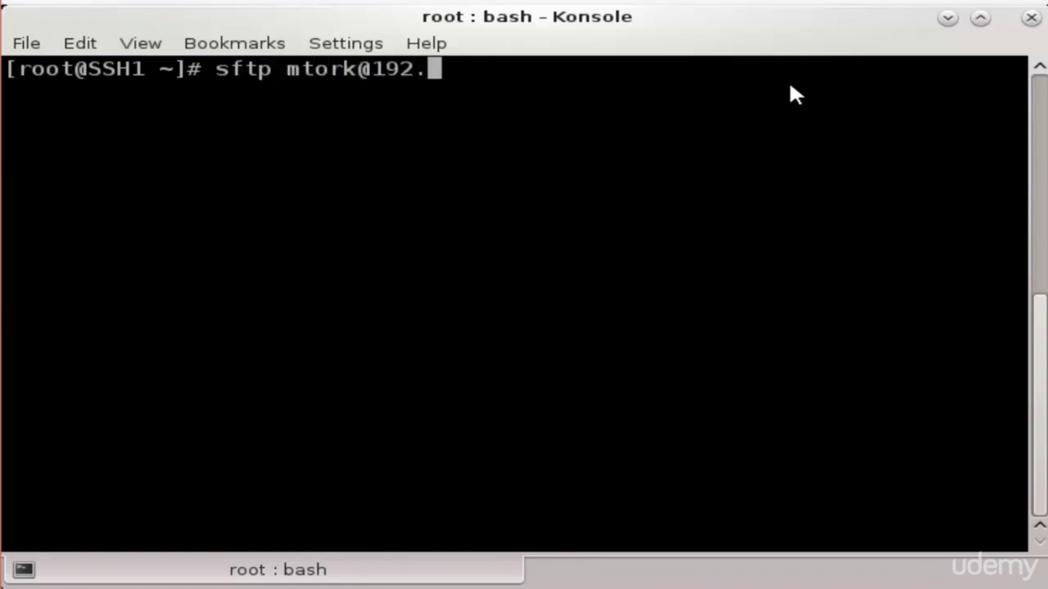
{"action": "type", "text": "168.8.54"}
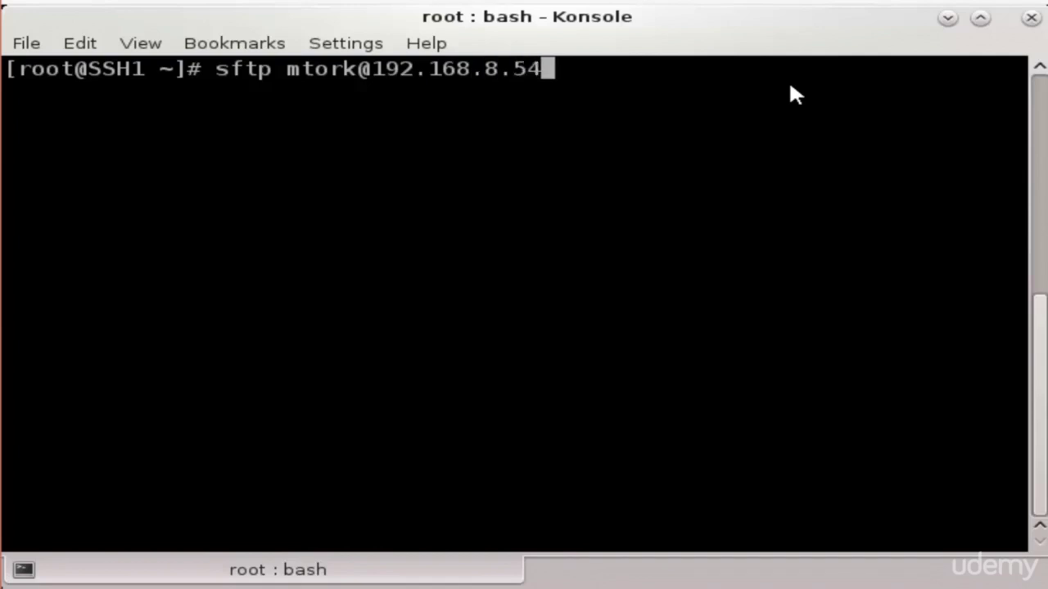
{"action": "key", "text": "Return"}
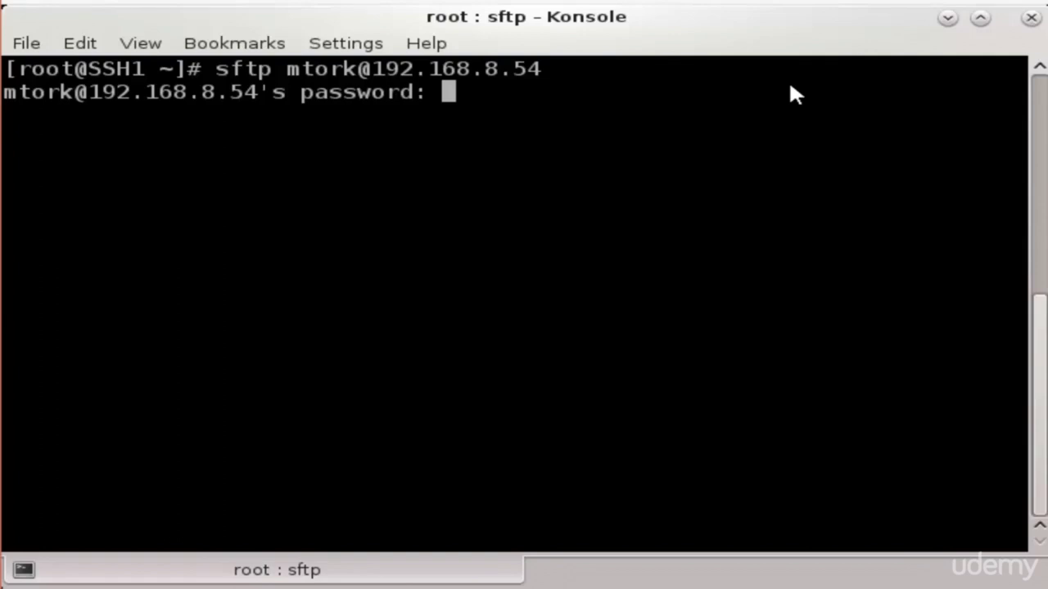
{"action": "key", "text": "Return"}
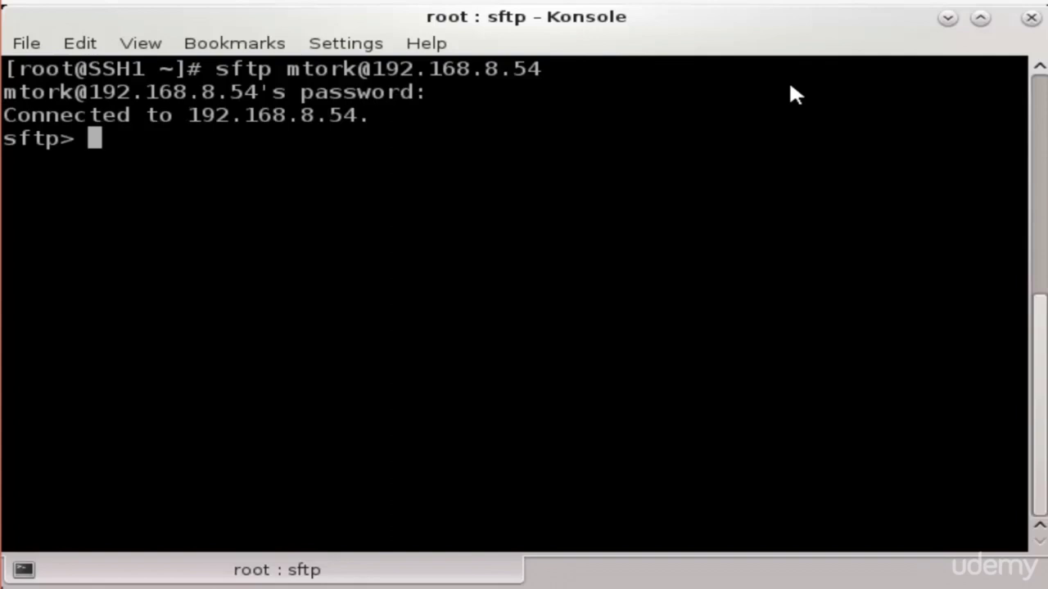
{"action": "type", "text": "ls"}
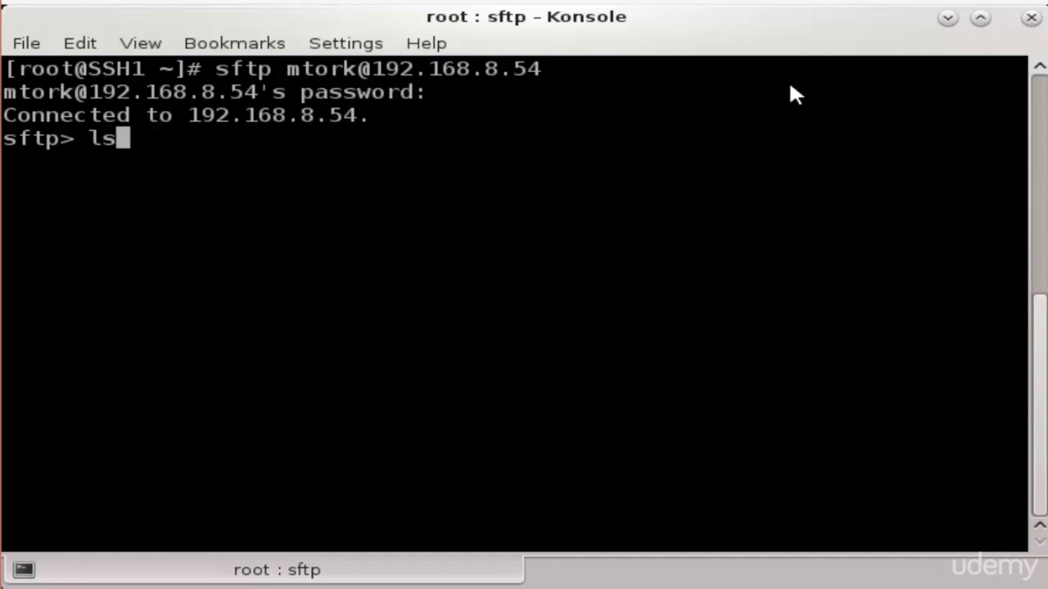
List the remote home folder, create dir2 with mkdir, and confirm it appears beside dir1
{"action": "key", "text": "Return"}
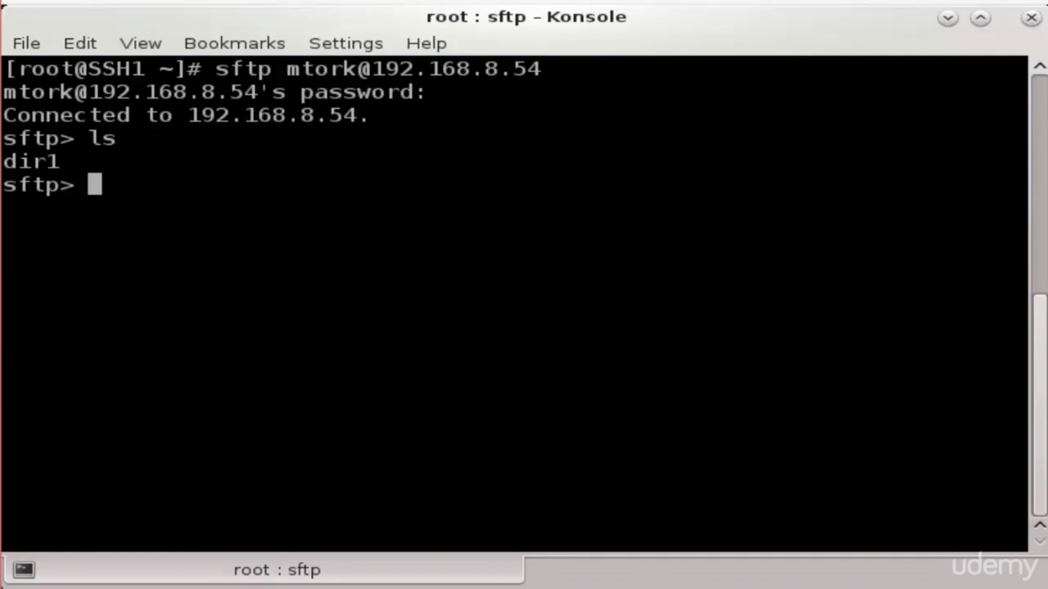
{"action": "type", "text": "mkdir "}
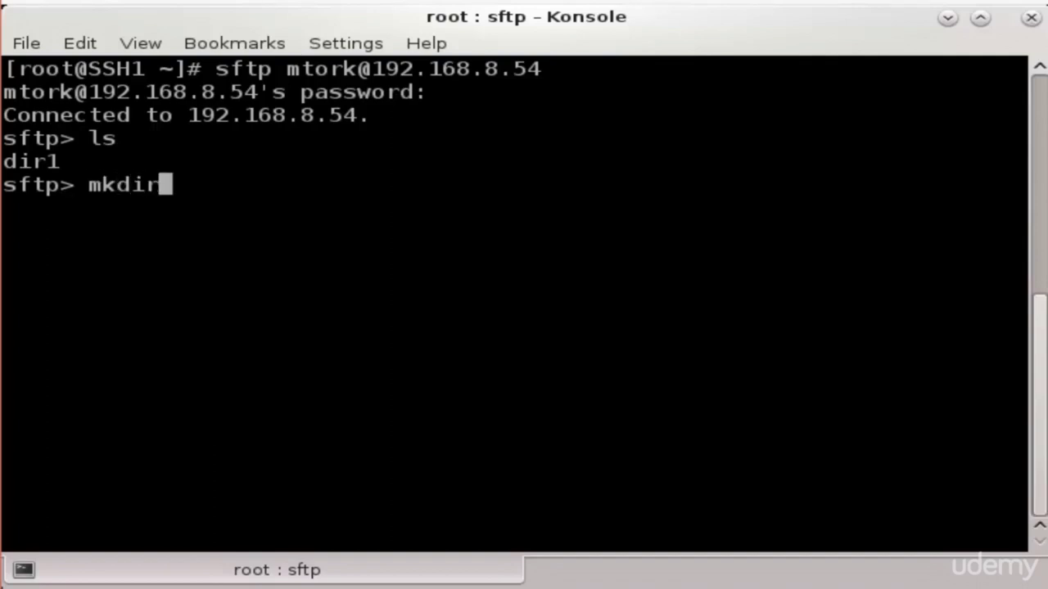
{"action": "type", "text": "dir"}
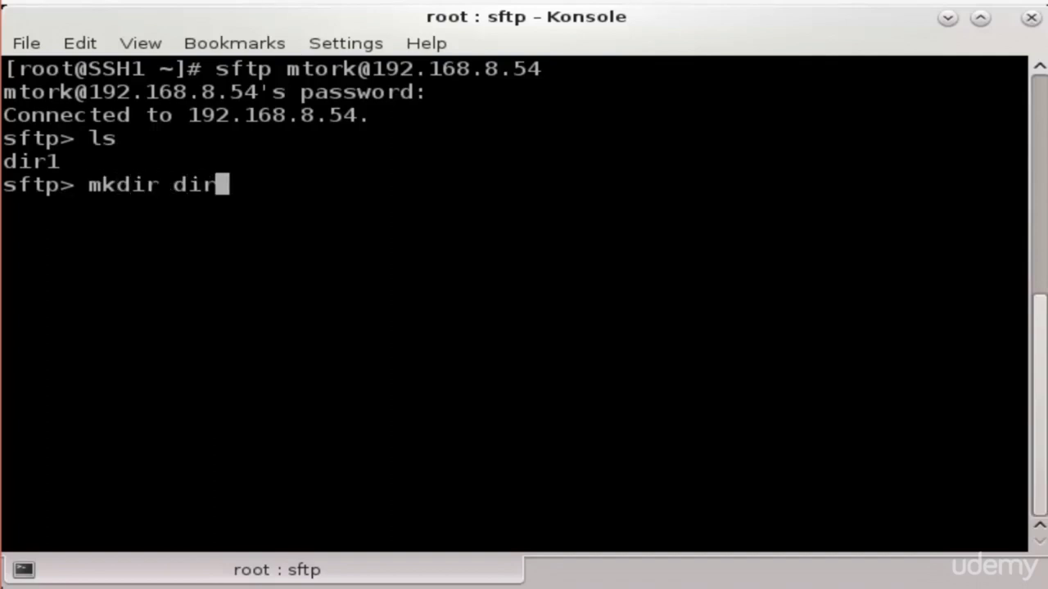
{"action": "type", "text": "2"}
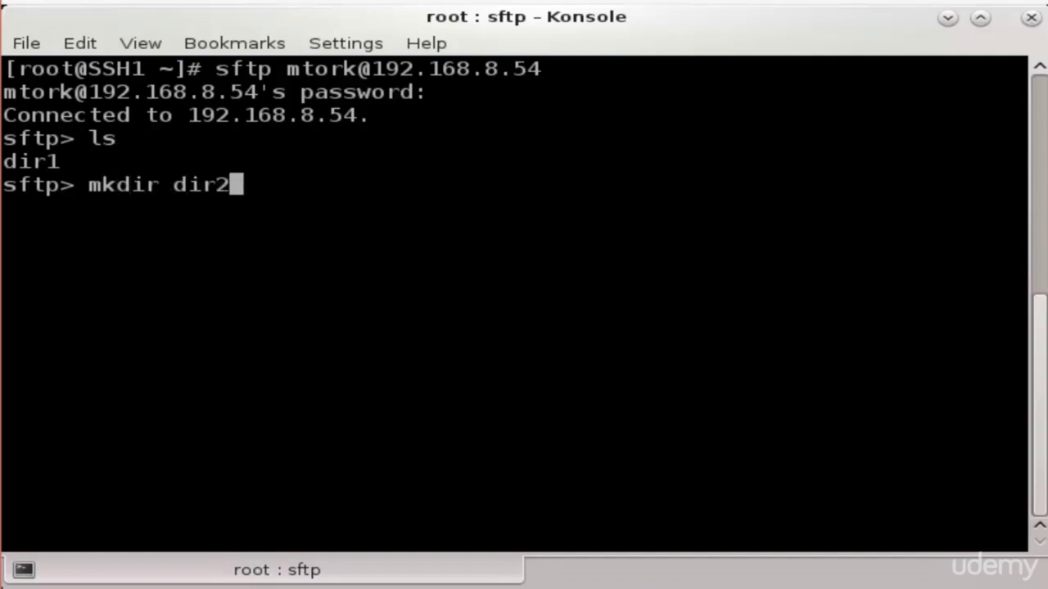
{"action": "key", "text": "Return"}
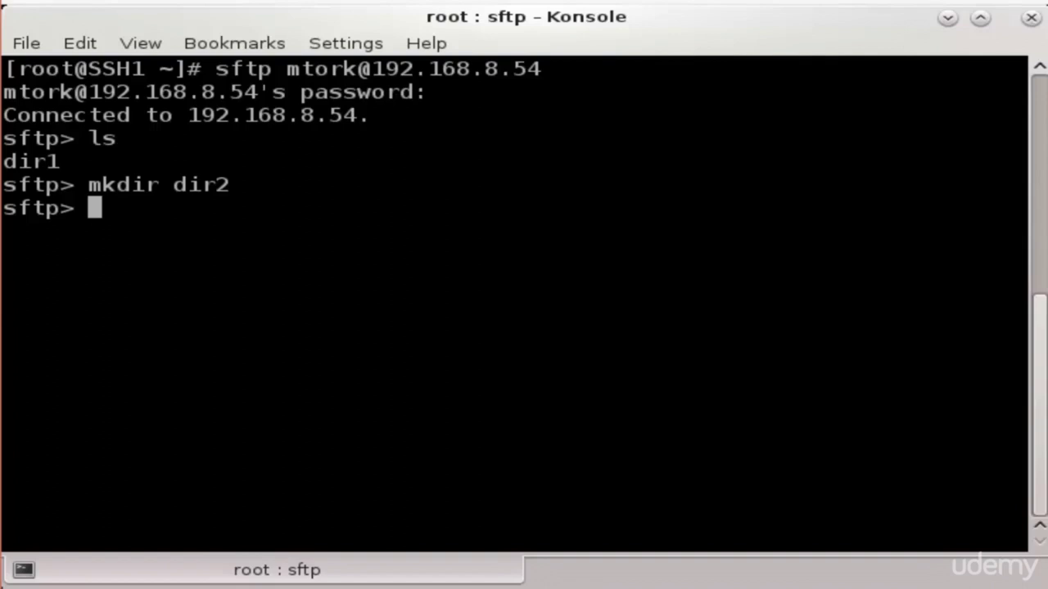
{"action": "type", "text": "ls"}
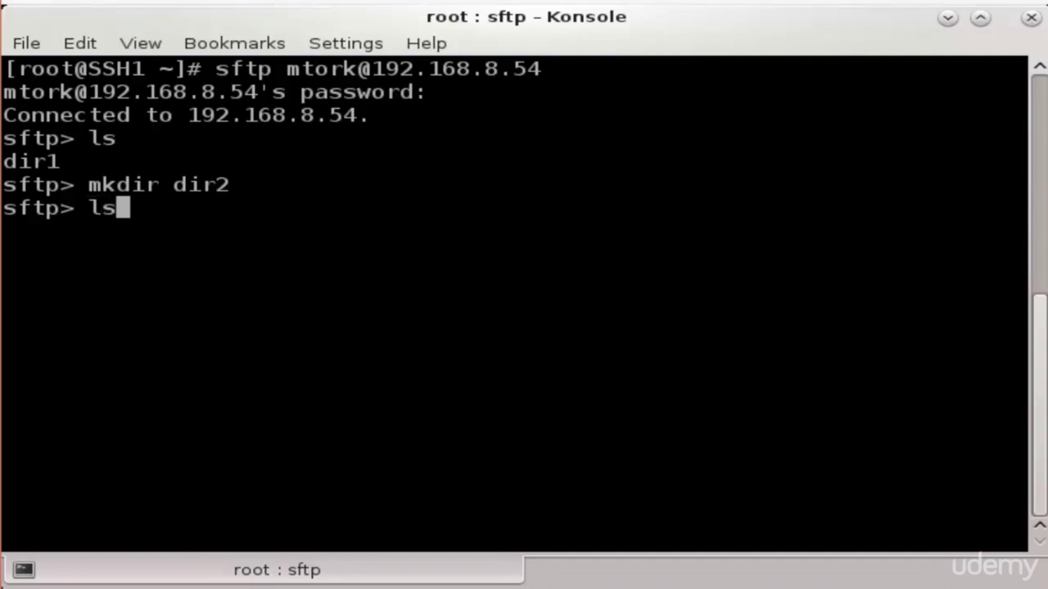
{"action": "key", "text": "Return"}
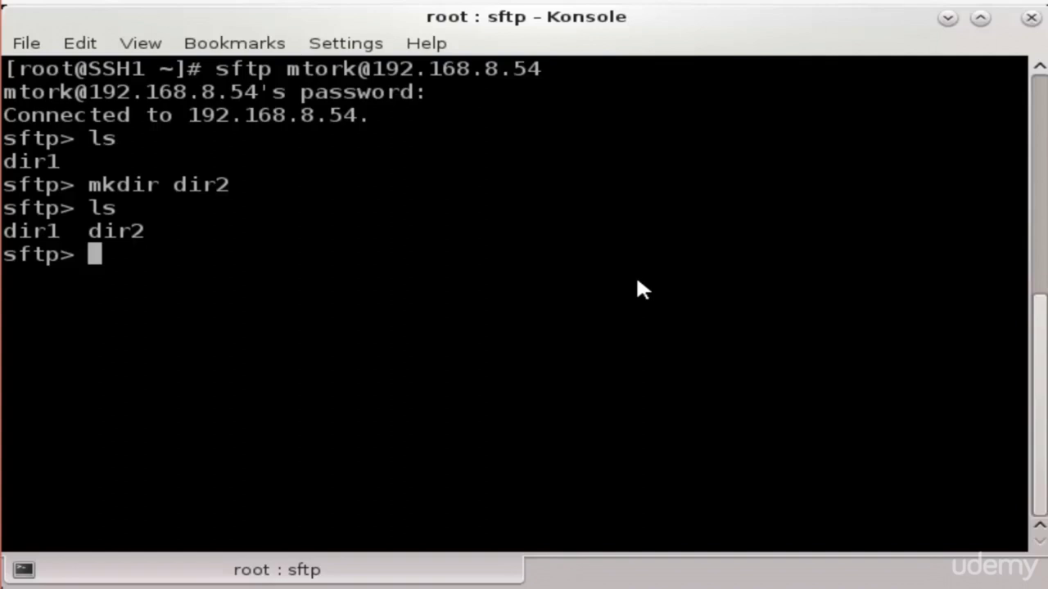
Create the local folder ldir with lmkdir and confirm with lls it sits beside file1.txt–file3.txt
{"action": "type", "text": "l"}
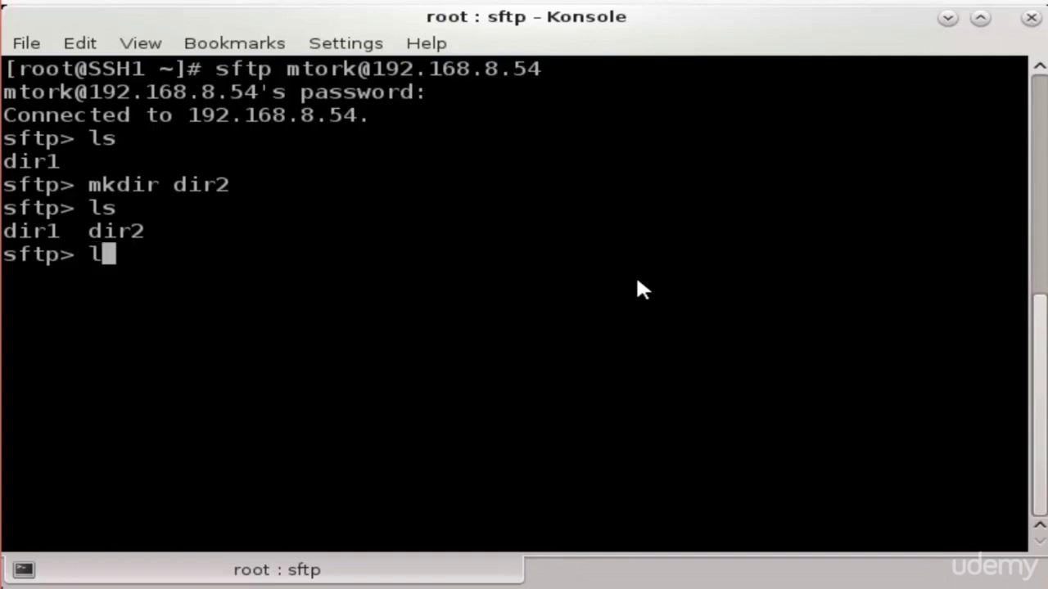
{"action": "type", "text": "mkdir"}
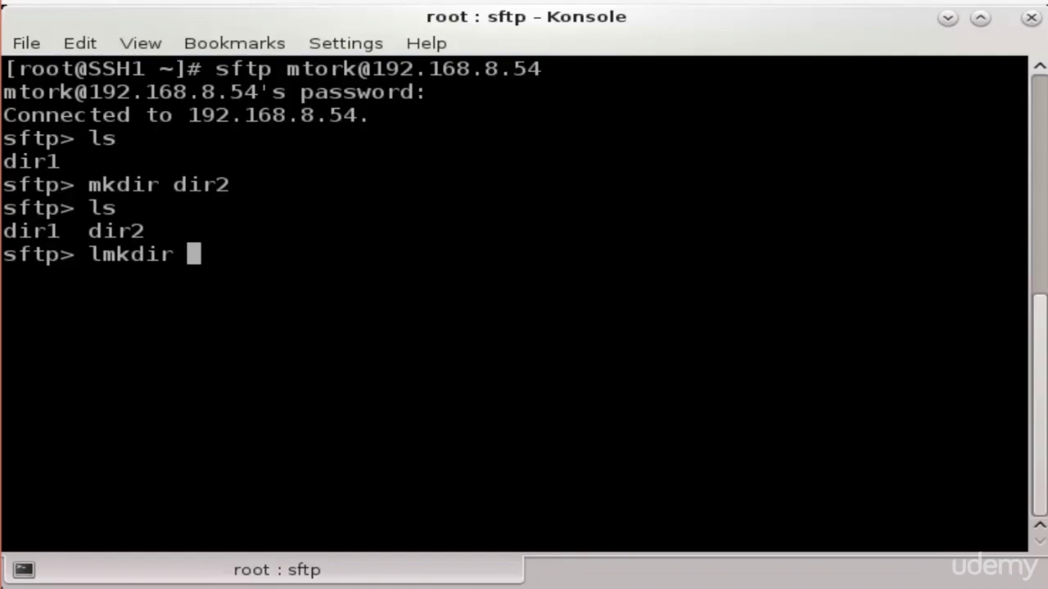
{"action": "type", "text": "ldir"}
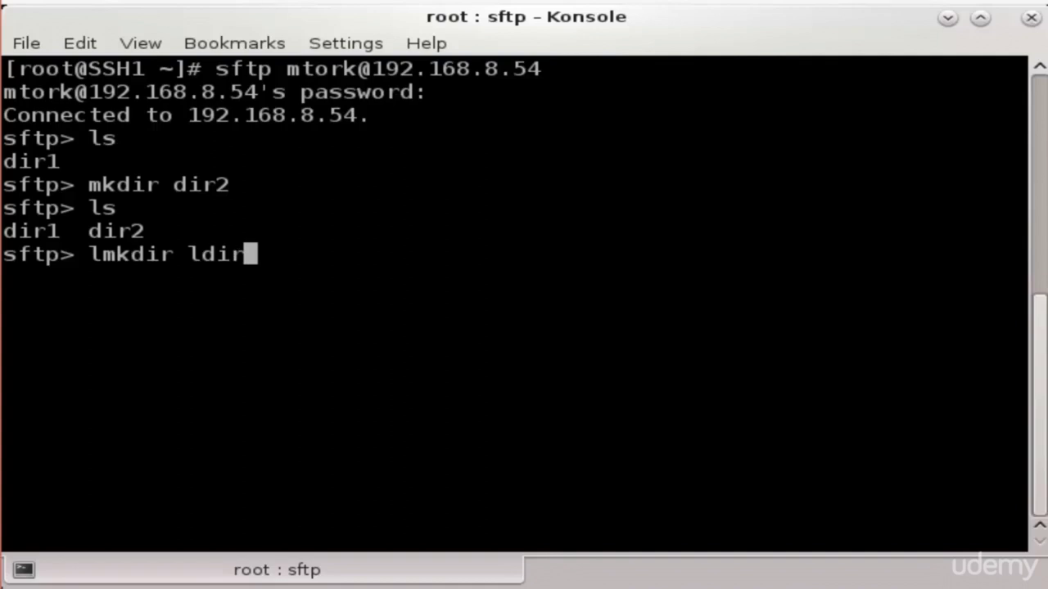
{"action": "key", "text": "Return"}
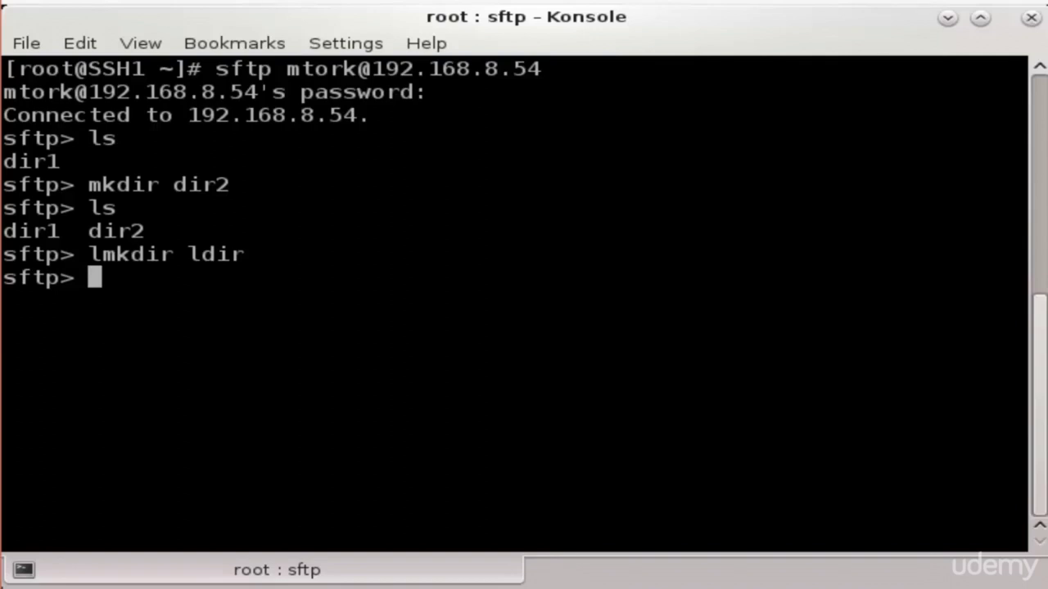
{"action": "type", "text": "lls"}
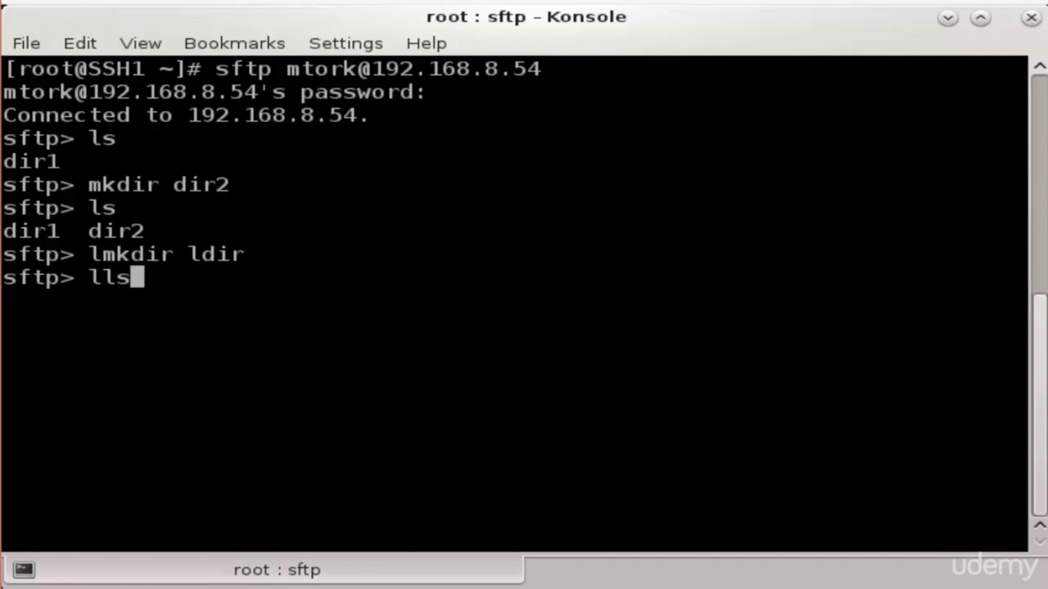
{"action": "key", "text": "Return"}
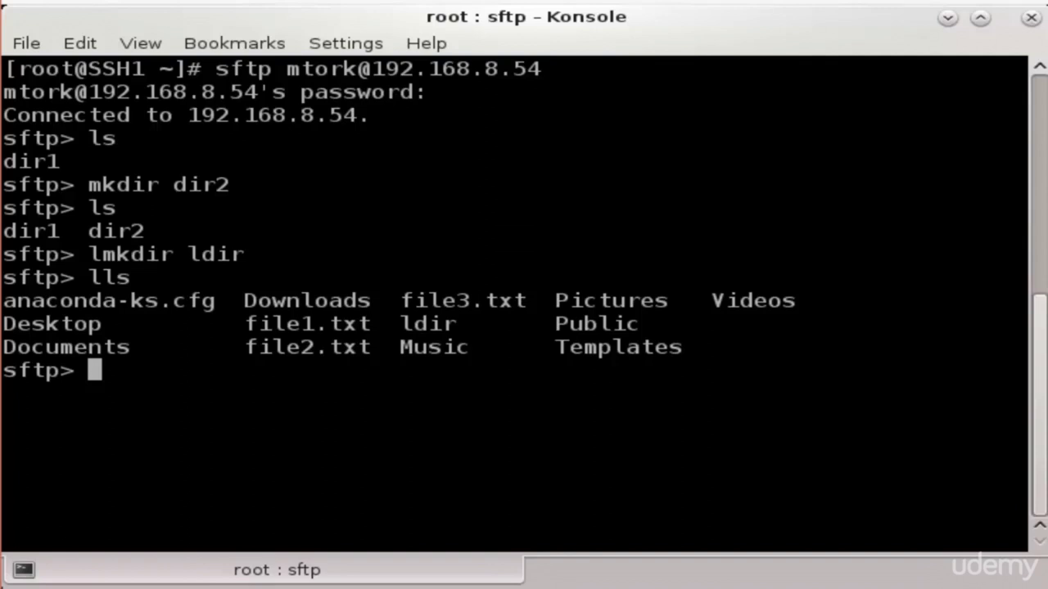
{"action": "type", "text": "cd"}
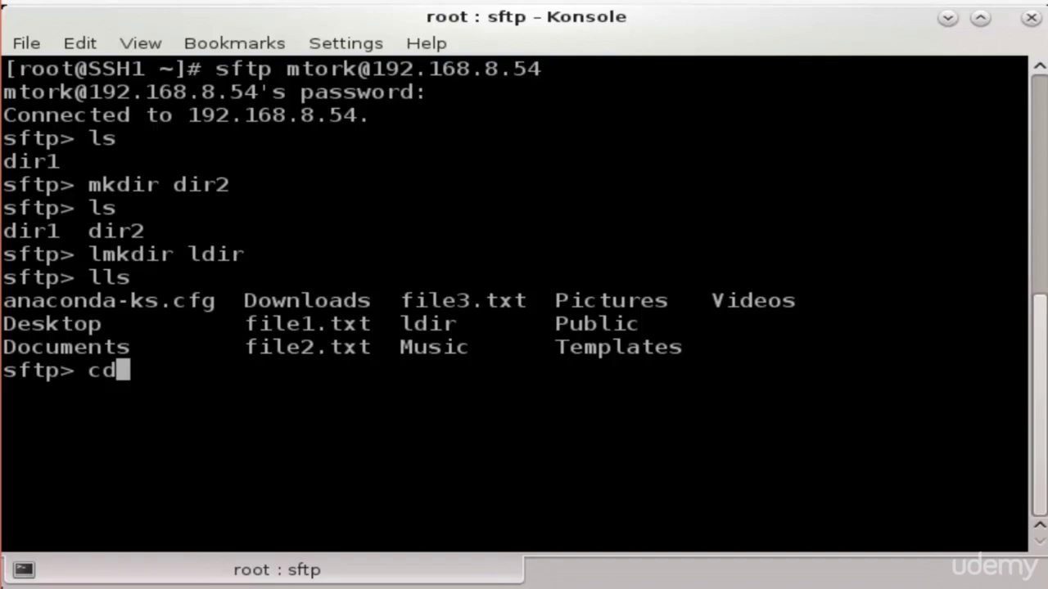
Change the remote directory to dir2 after a failed cd dir, and confirm it with pwd
{"action": "type", "text": "dir"}
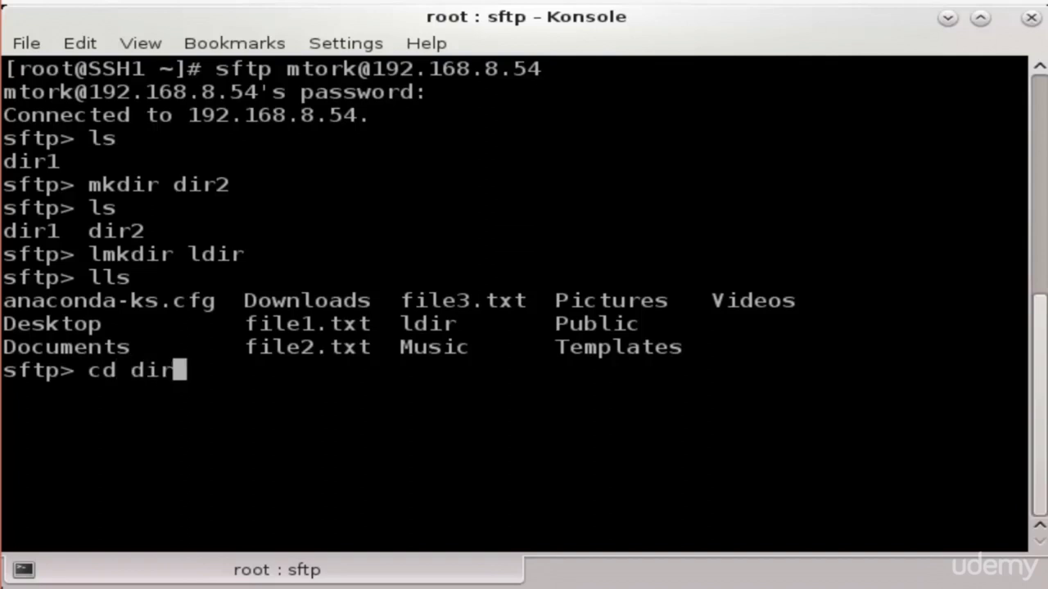
{"action": "key", "text": "Return"}
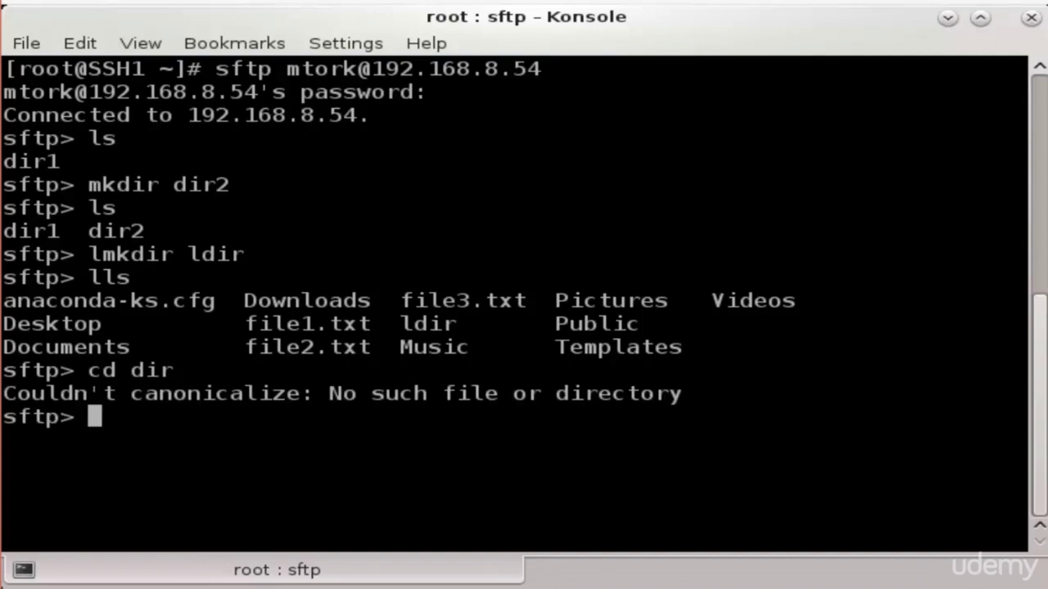
{"action": "type", "text": "cd "}
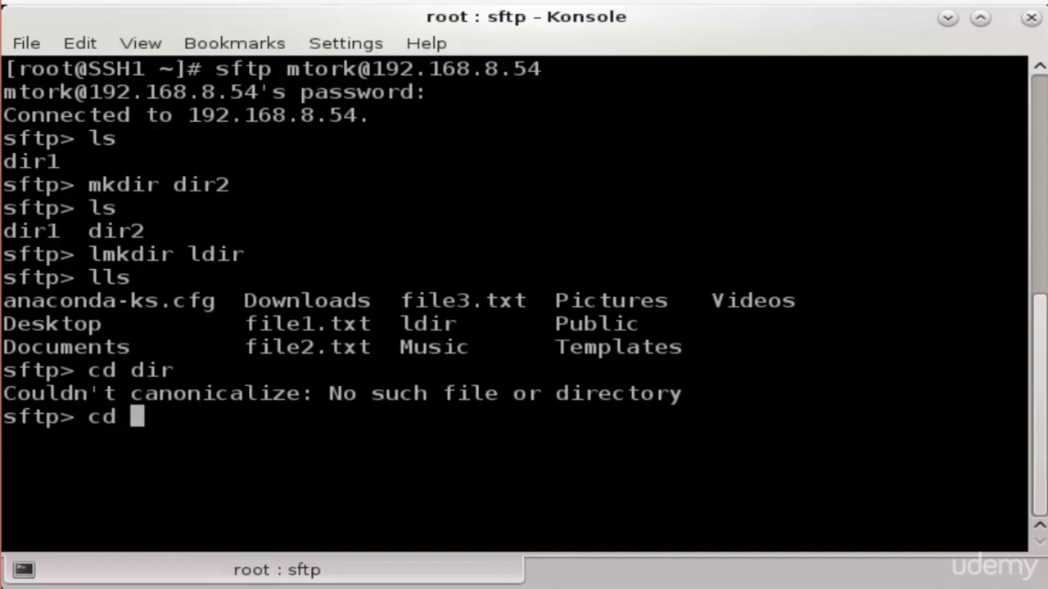
{"action": "type", "text": "dir2"}
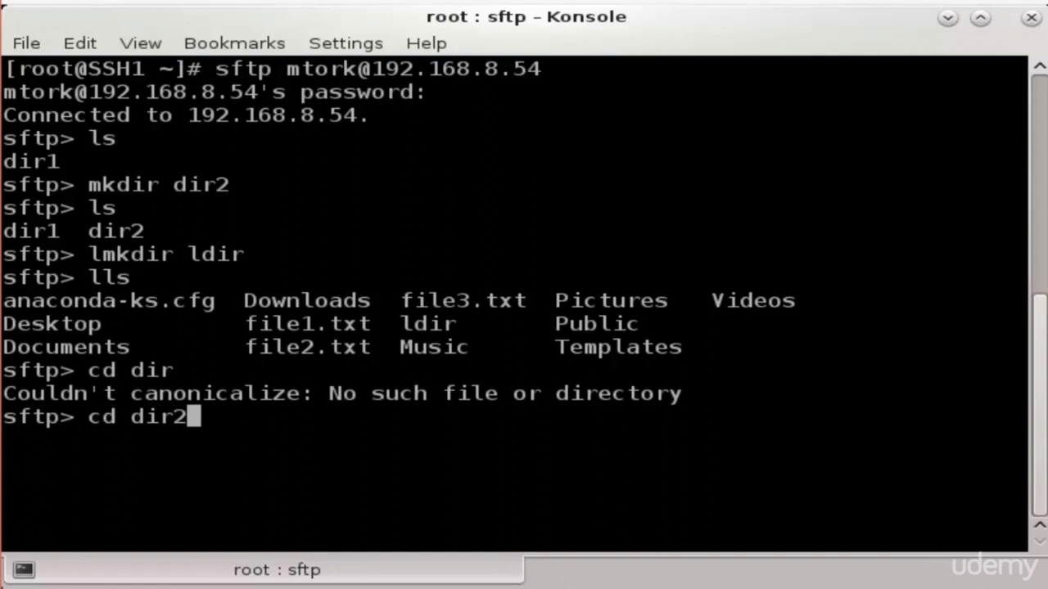
{"action": "key", "text": "Return"}
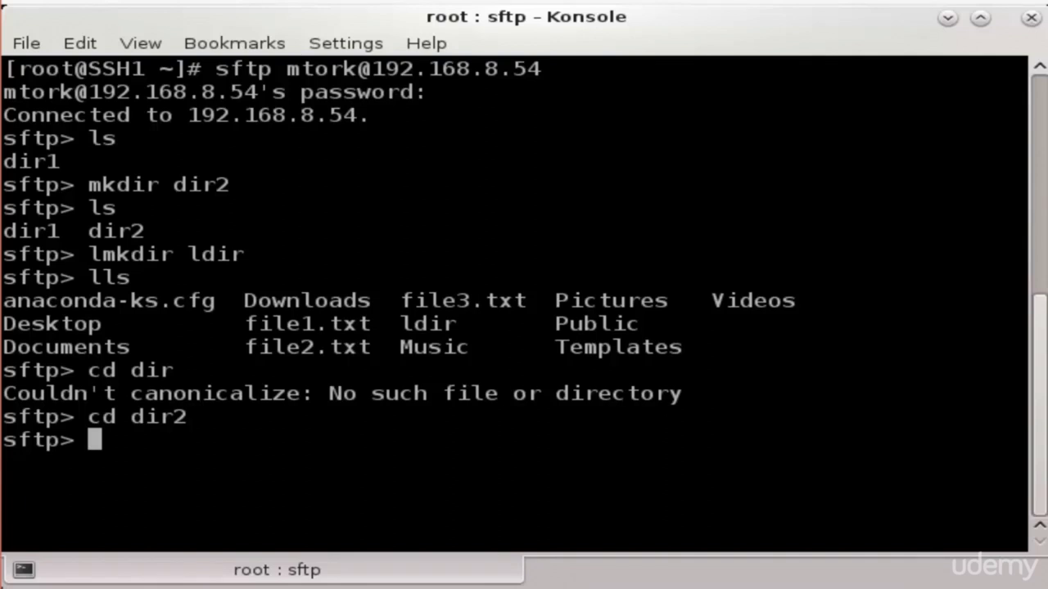
{"action": "type", "text": "pwd"}
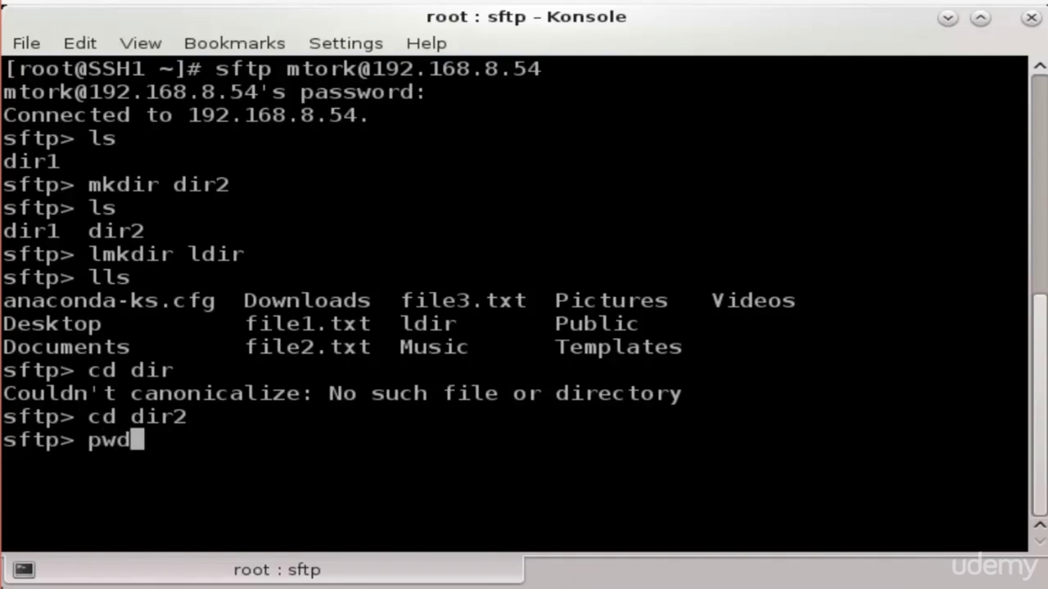
{"action": "key", "text": "Return"}
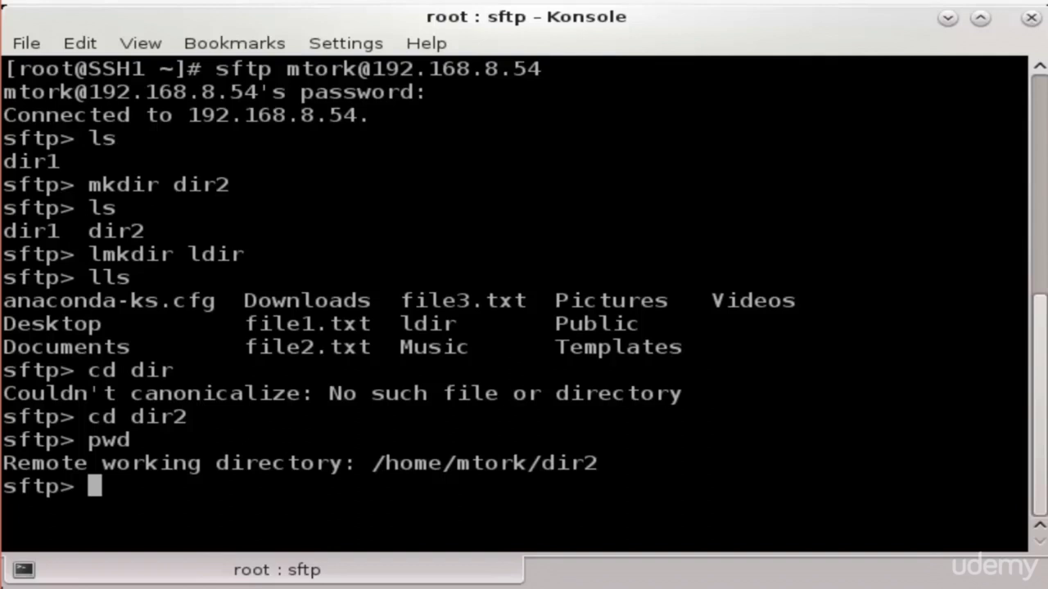
{"action": "type", "text": "cd"}
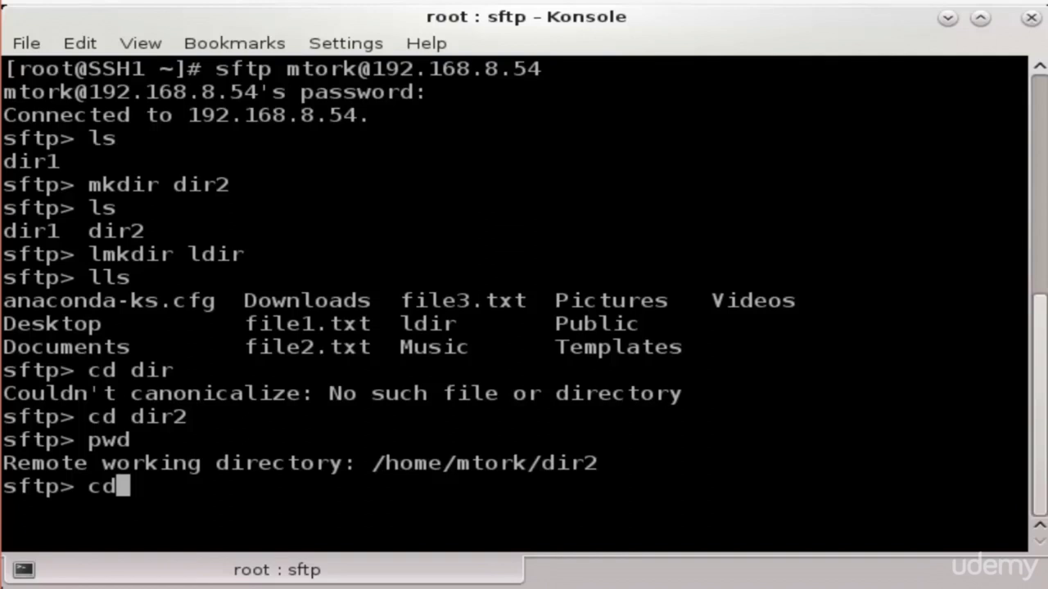
Set the local working directory to ldir with lcd and confirm it with lpwd
{"action": "key", "text": "Left"}
{"action": "key", "text": "Left"}
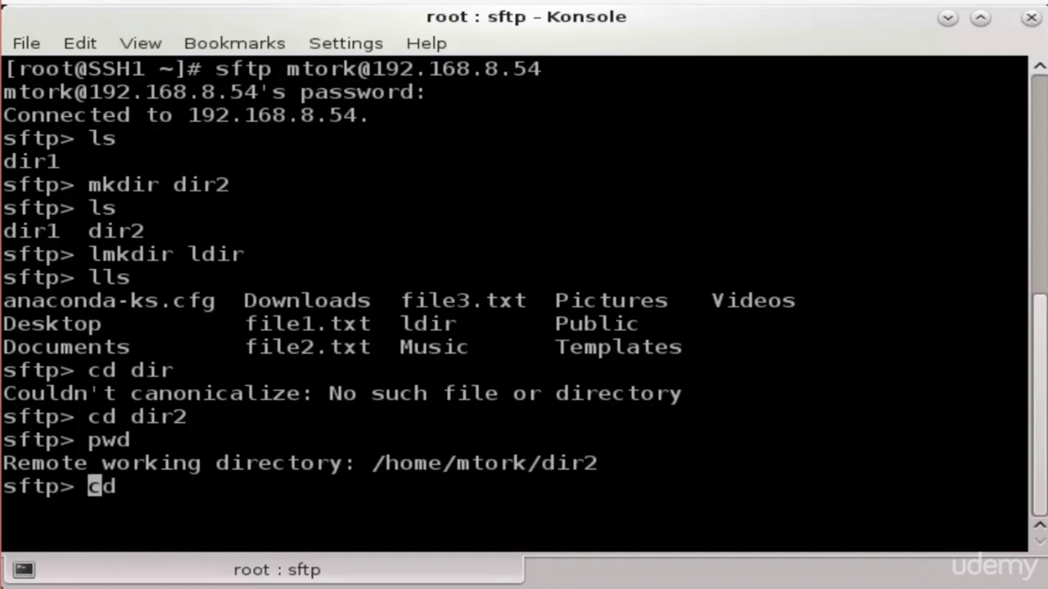
{"action": "type", "text": "l"}
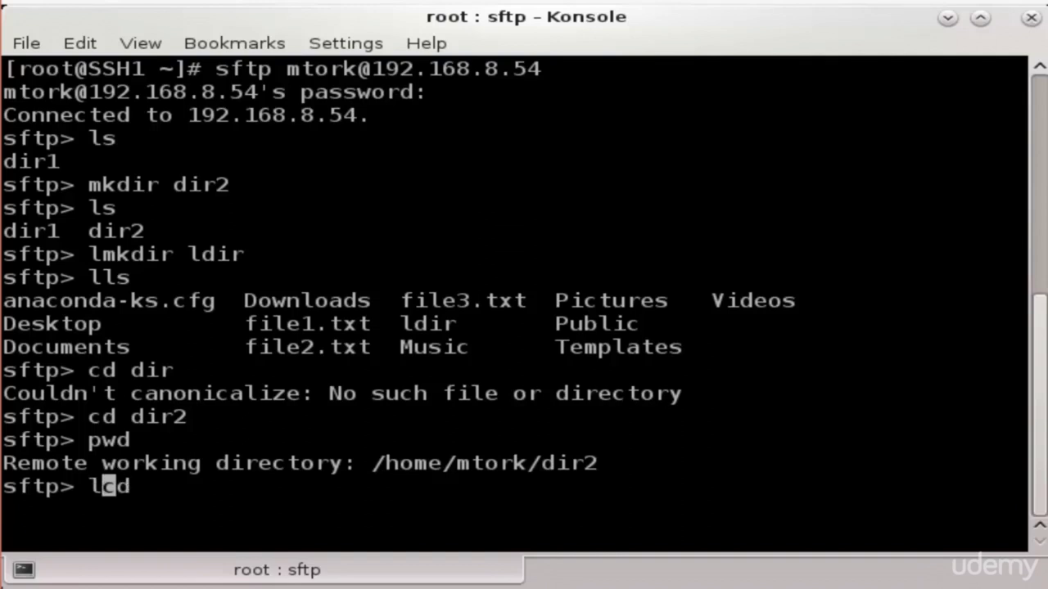
{"action": "key", "text": "End"}
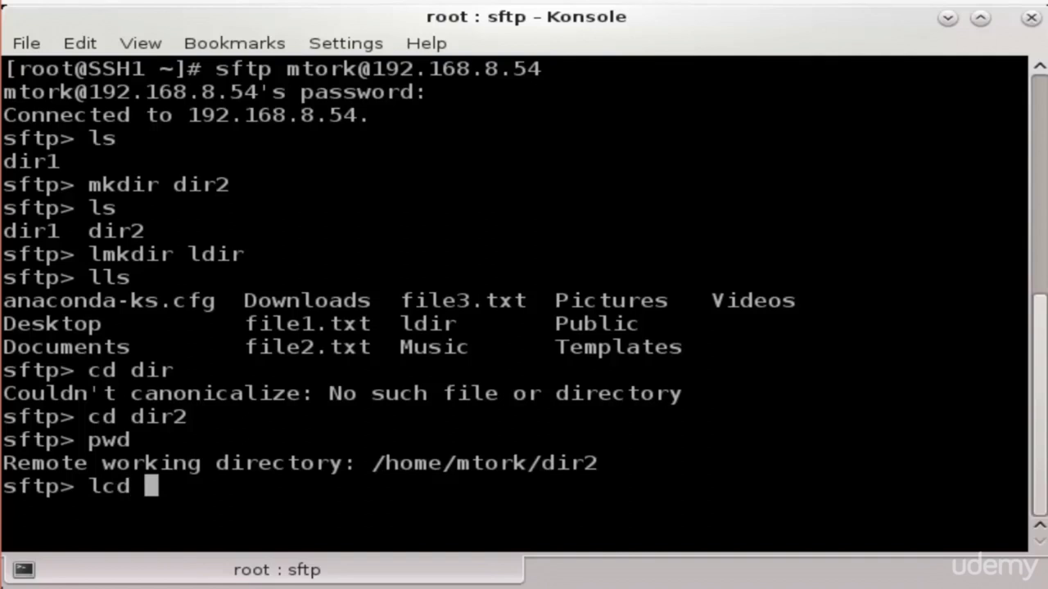
{"action": "type", "text": "ldir"}
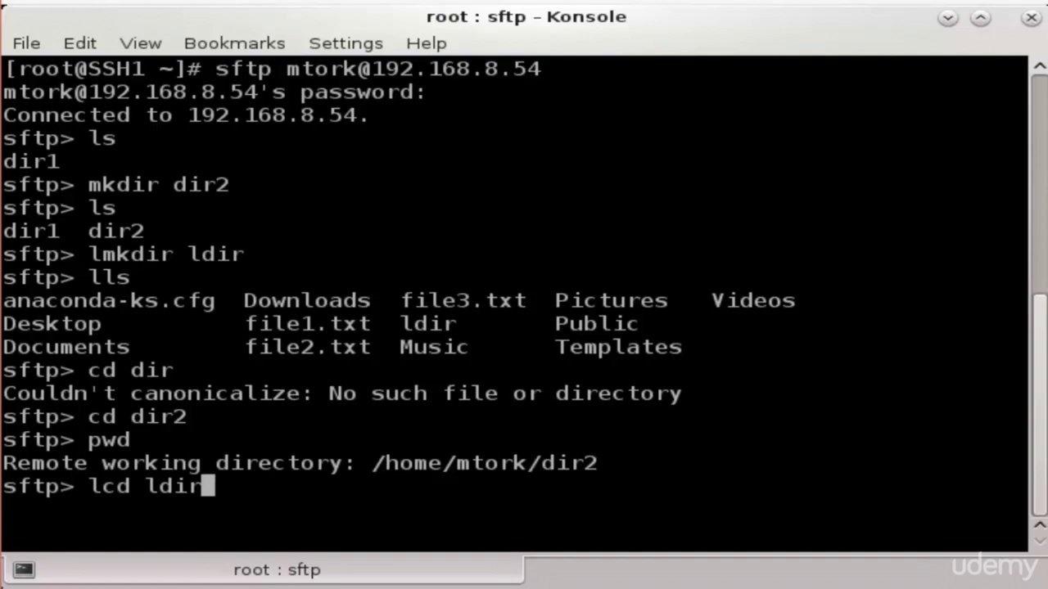
{"action": "key", "text": "Return"}
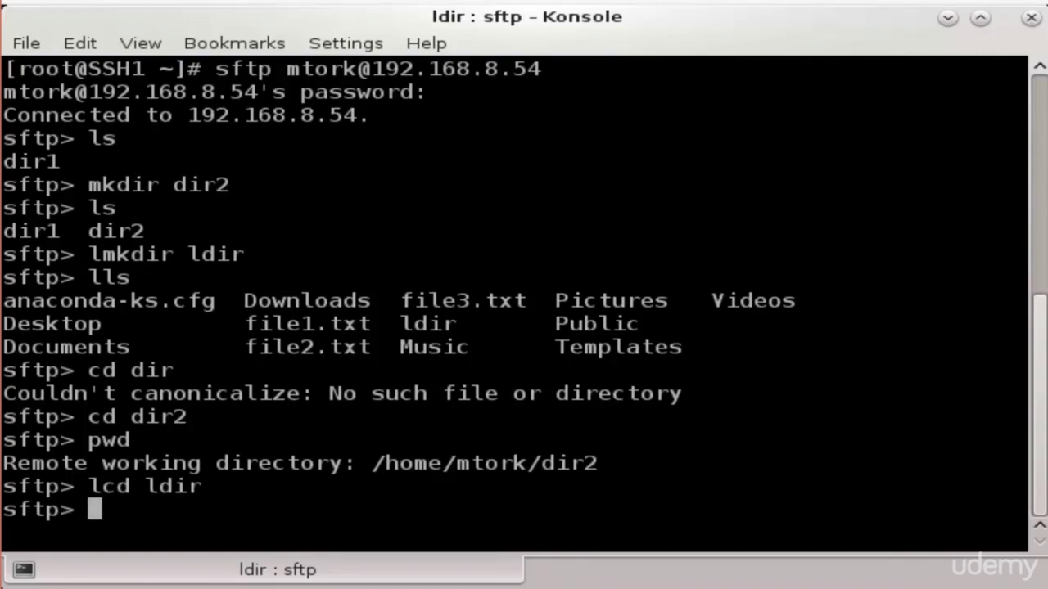
{"action": "type", "text": "lpwd"}
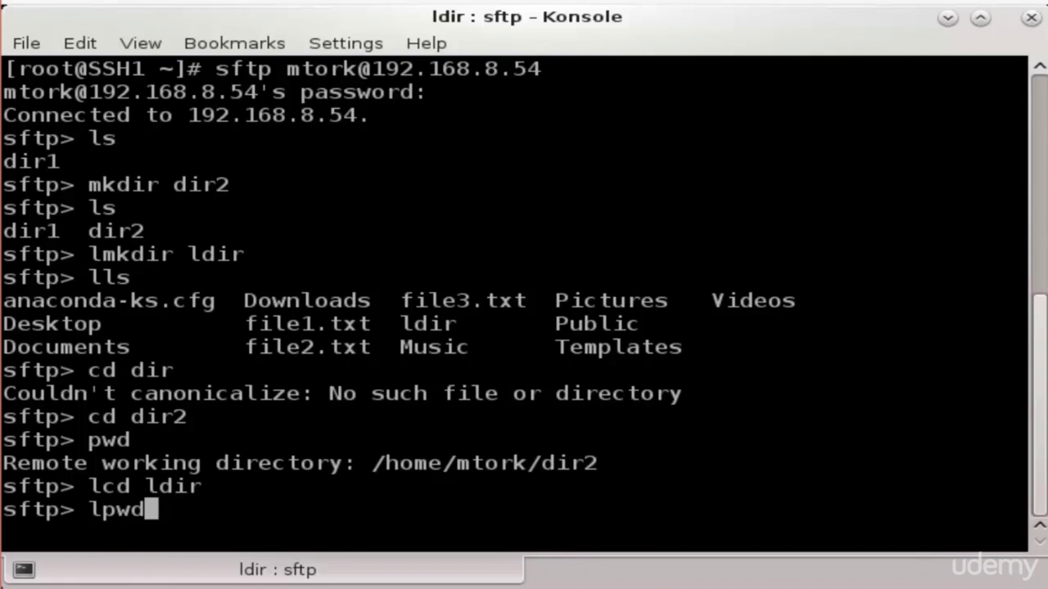
{"action": "key", "text": "Return"}
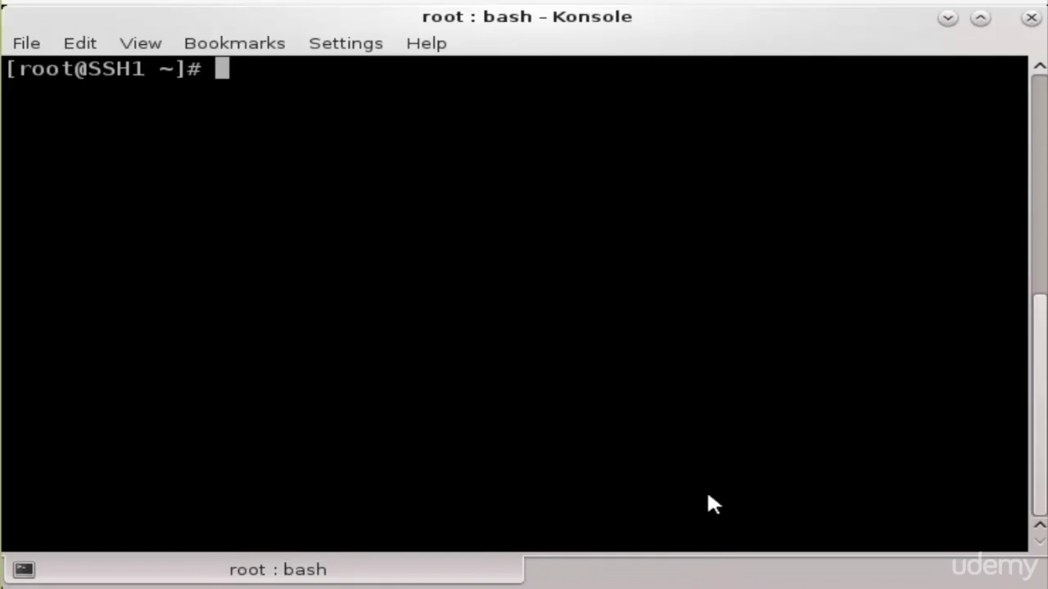
Reconnect over sftp to 192.168.8.54, correcting the misspelled stfp command, and log in
{"action": "type", "text": "stf"}
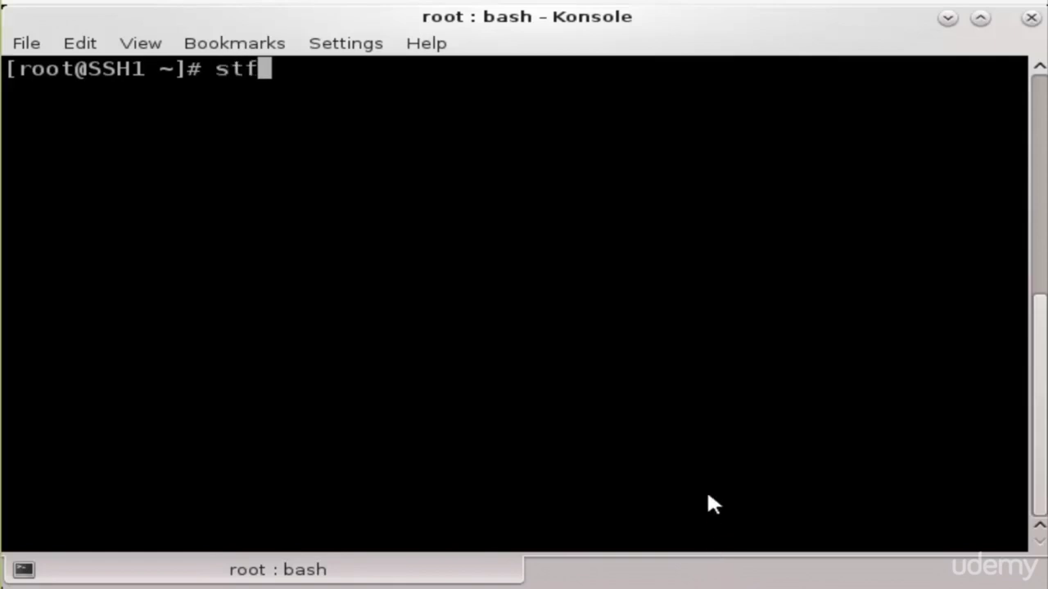
{"action": "type", "text": "p mtork"}
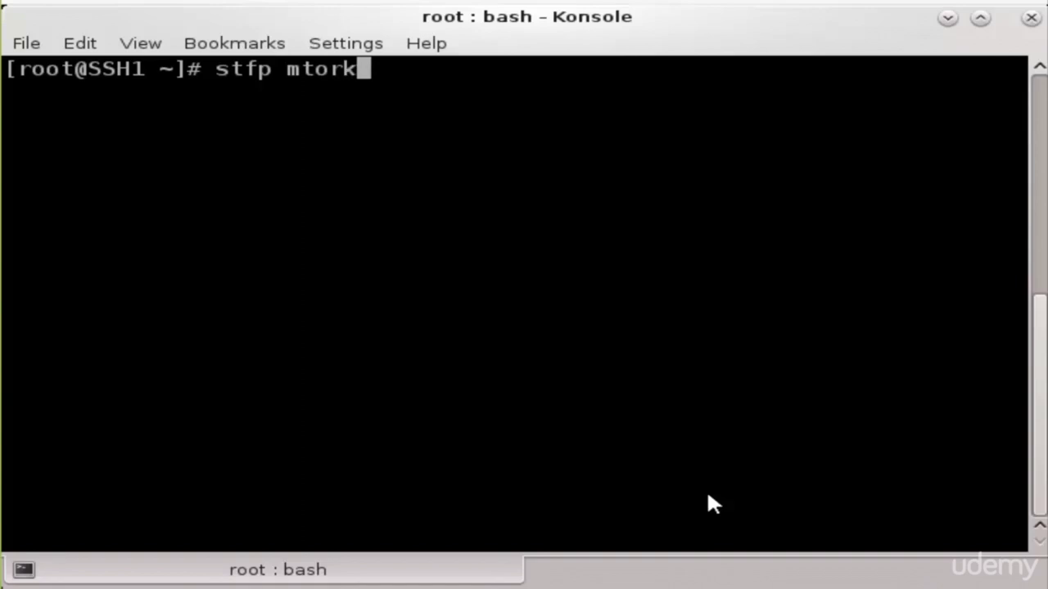
{"action": "type", "text": "@192.1"}
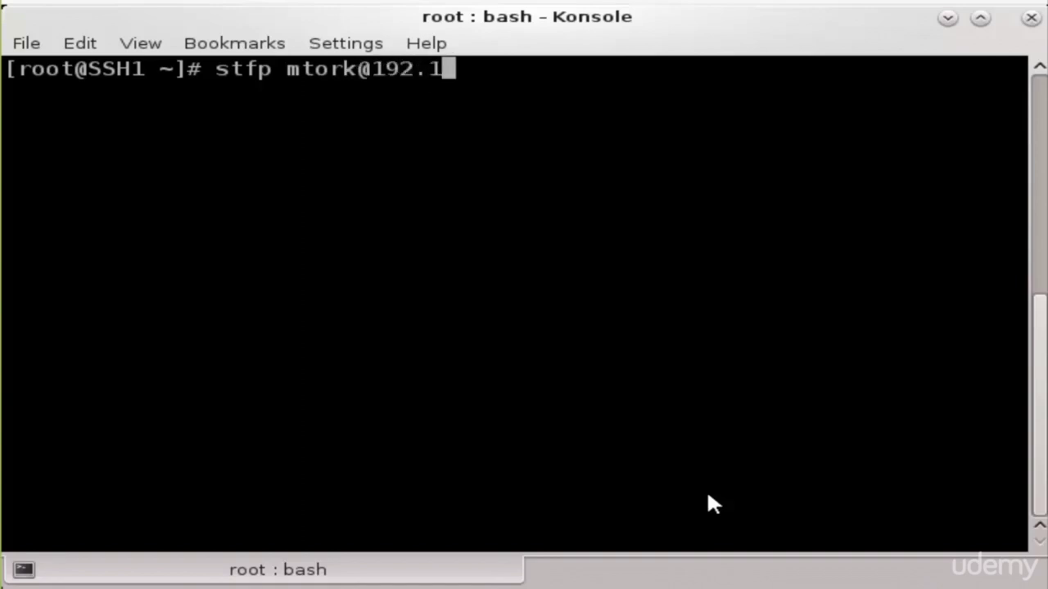
{"action": "type", "text": "68.8.54"}
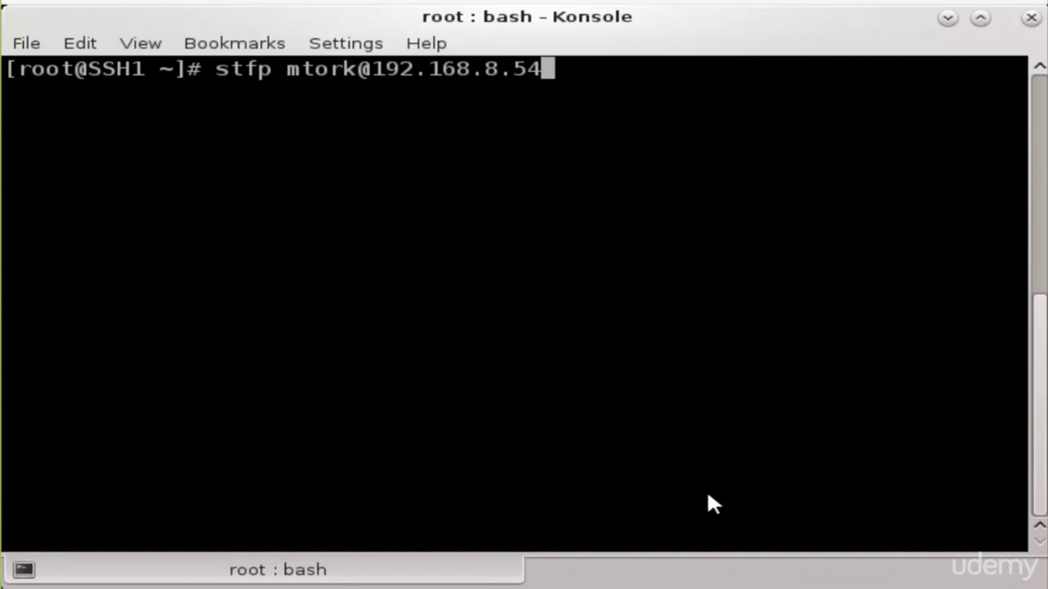
{"action": "key", "text": "Return"}
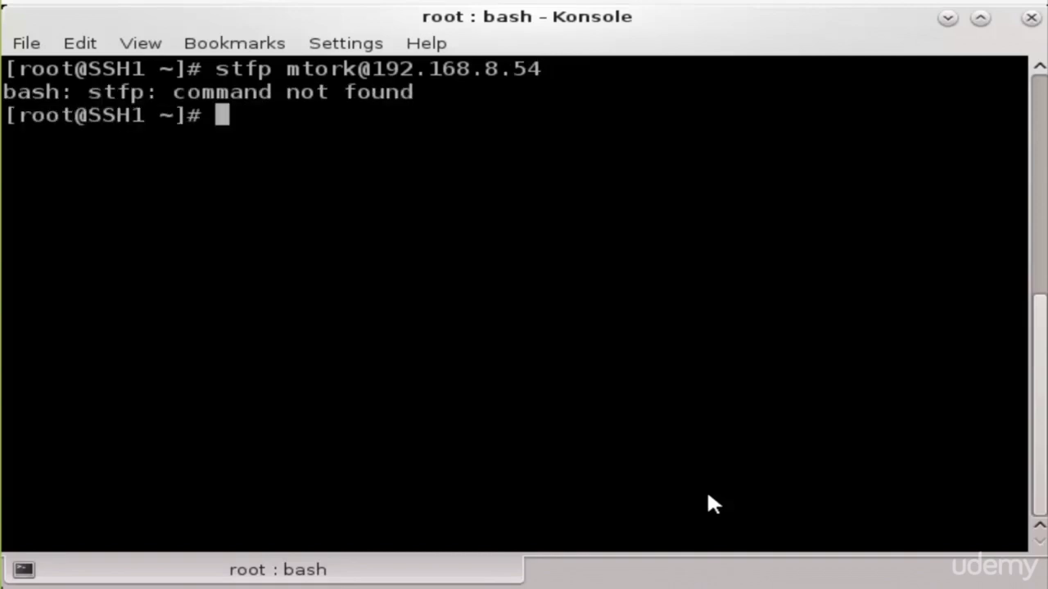
{"action": "key", "text": "Up"}
{"action": "key", "text": "Left"}
{"action": "key", "text": "Left"}
{"action": "key", "text": "Left"}
{"action": "key", "text": "Left"}
{"action": "key", "text": "Left"}
{"action": "key", "text": "Left"}
{"action": "key", "text": "Left"}
{"action": "key", "text": "Left"}
{"action": "key", "text": "Left"}
{"action": "key", "text": "Left"}
{"action": "key", "text": "Left"}
{"action": "key", "text": "Left"}
{"action": "key", "text": "Left"}
{"action": "key", "text": "Left"}
{"action": "key", "text": "Left"}
{"action": "key", "text": "Left"}
{"action": "key", "text": "Left"}
{"action": "key", "text": "Left"}
{"action": "key", "text": "Left"}
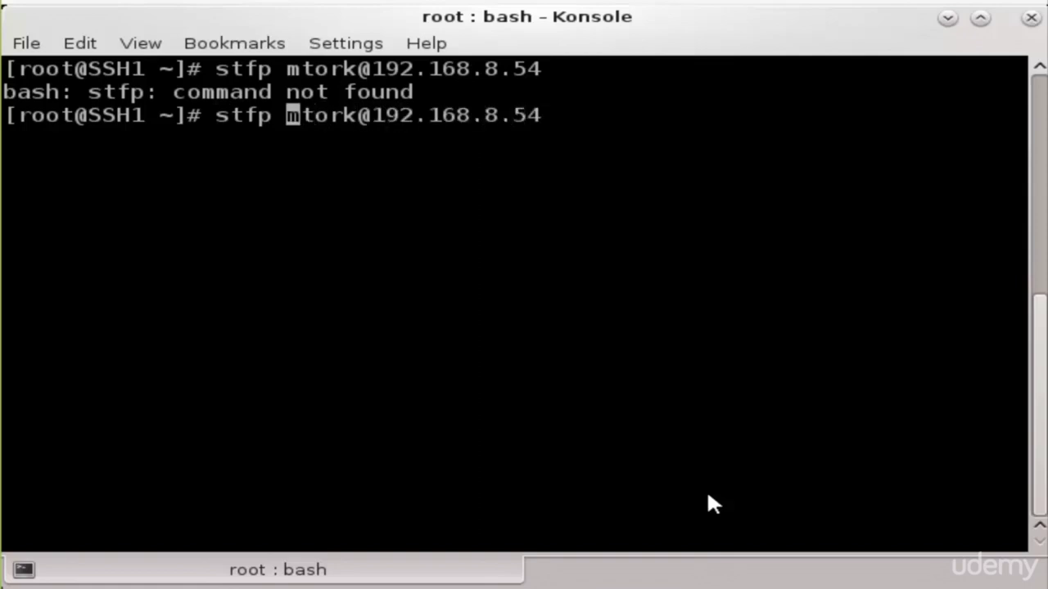
{"action": "key", "text": "BackSpace"}
{"action": "key", "text": "BackSpace"}
{"action": "key", "text": "BackSpace"}
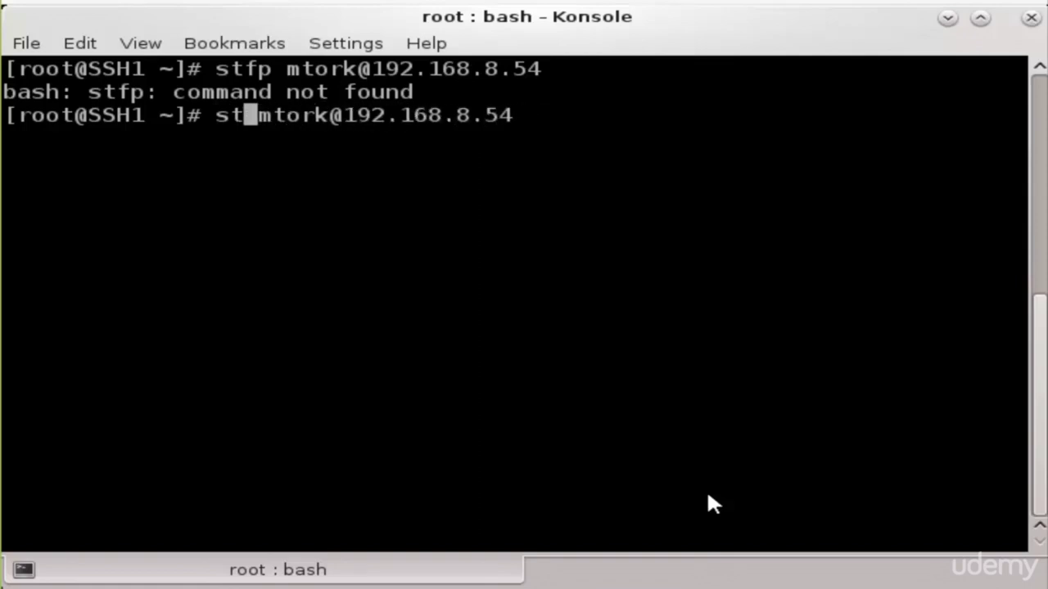
{"action": "type", "text": "ftp"}
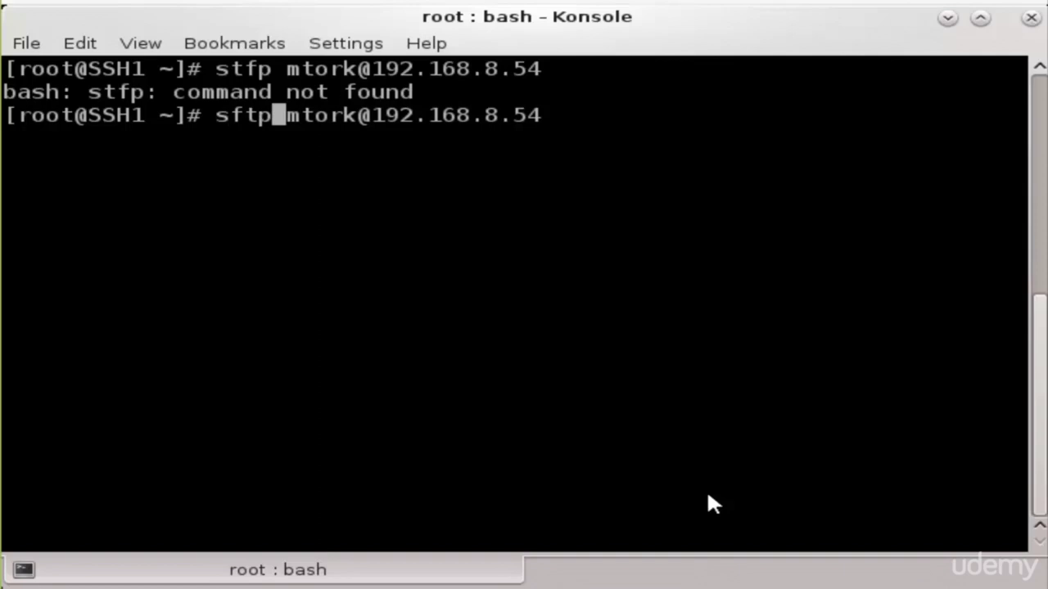
{"action": "key", "text": "Return"}
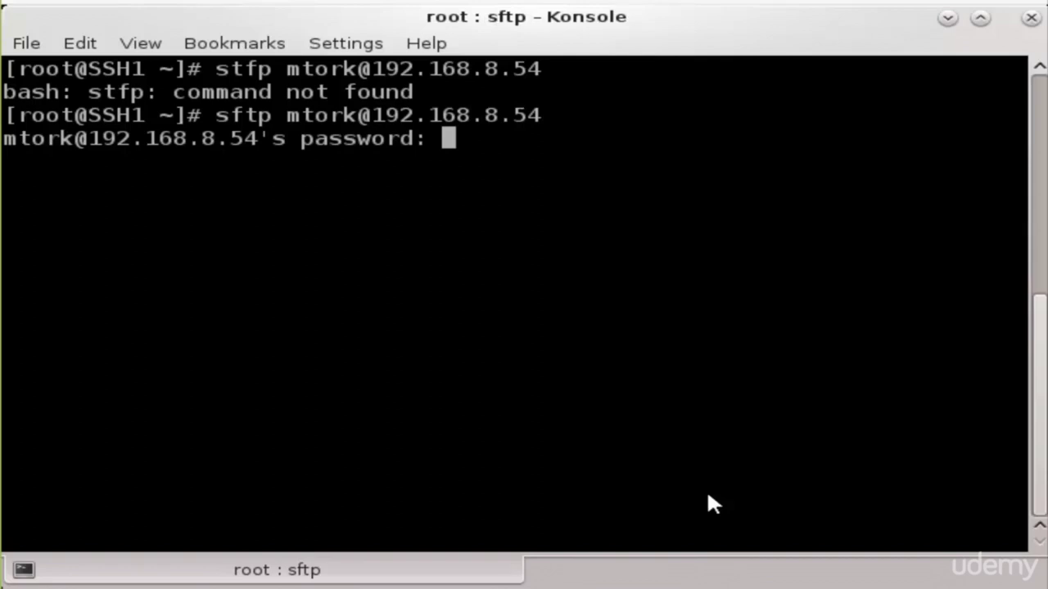
{"action": "key", "text": "Return"}
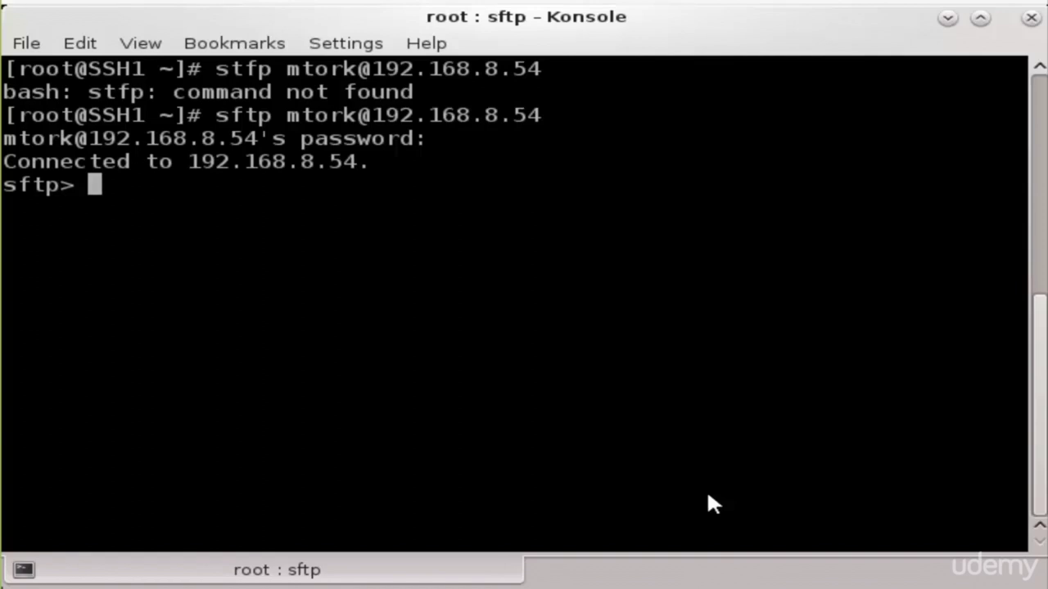
List the remote home, remove dir2 with rmdir, and verify only dir1 remains
{"action": "type", "text": "ls"}
{"action": "key", "text": "Return"}
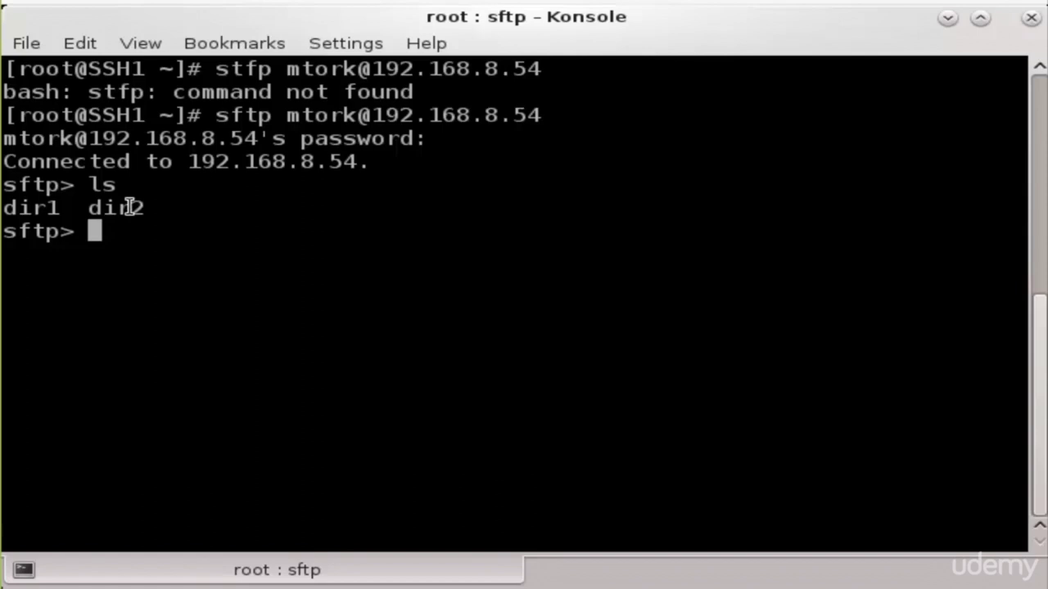
{"action": "type", "text": "rmdir"}
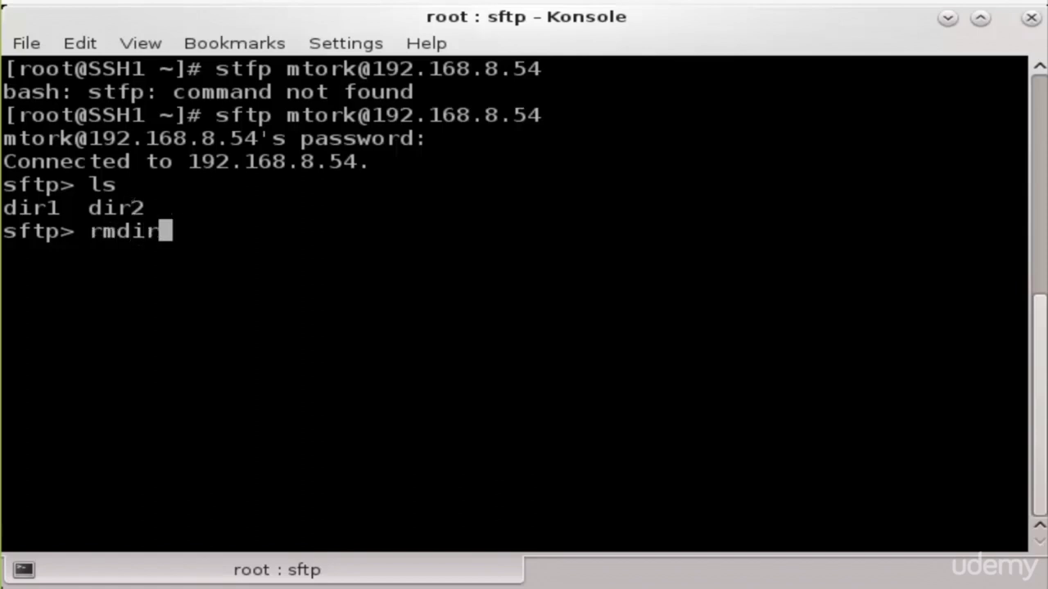
{"action": "type", "text": " dir2"}
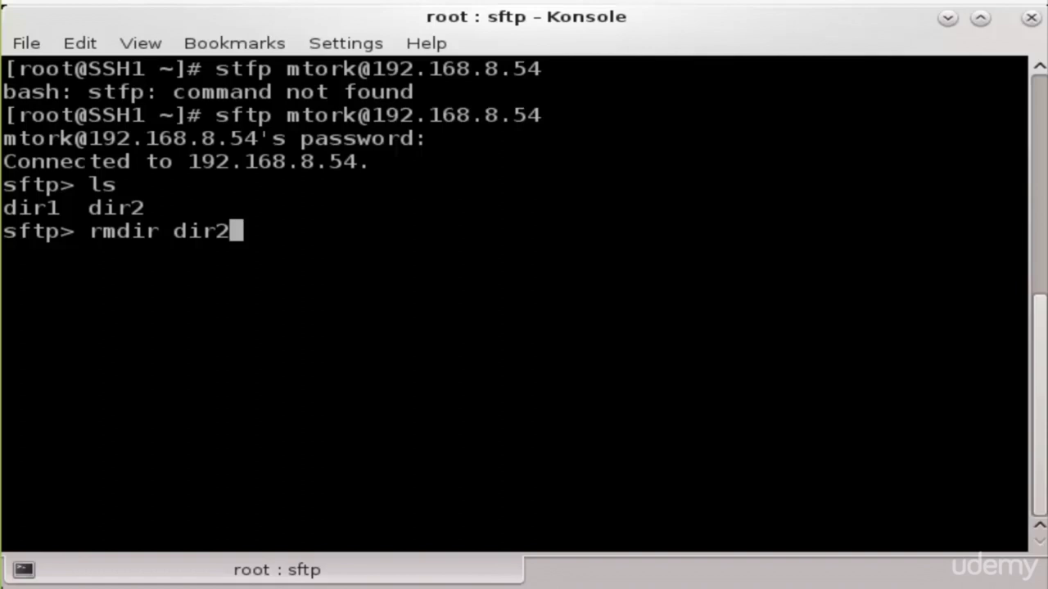
{"action": "key", "text": "Return"}
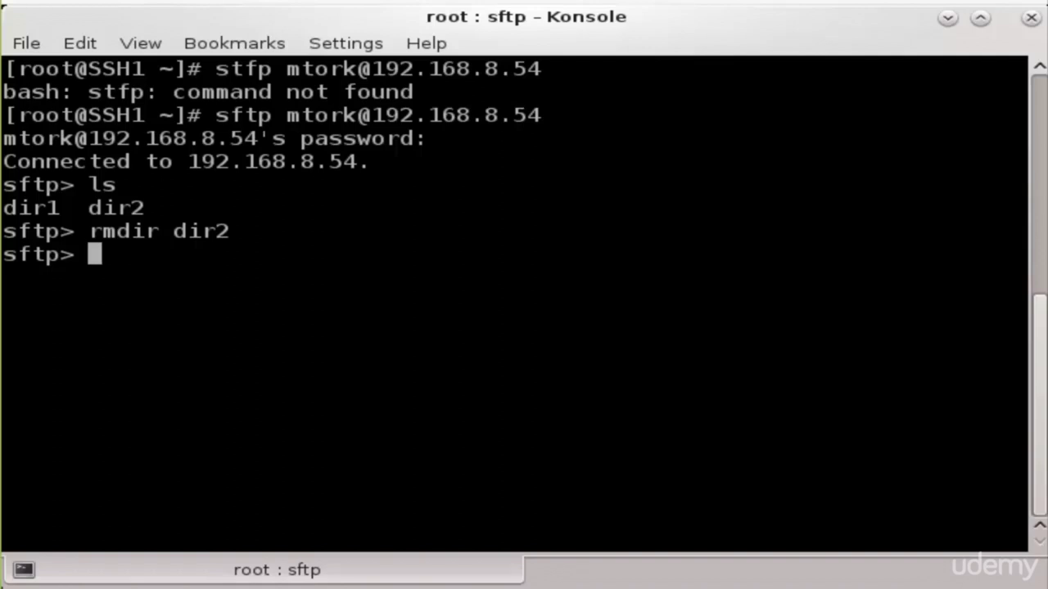
{"action": "type", "text": "ls"}
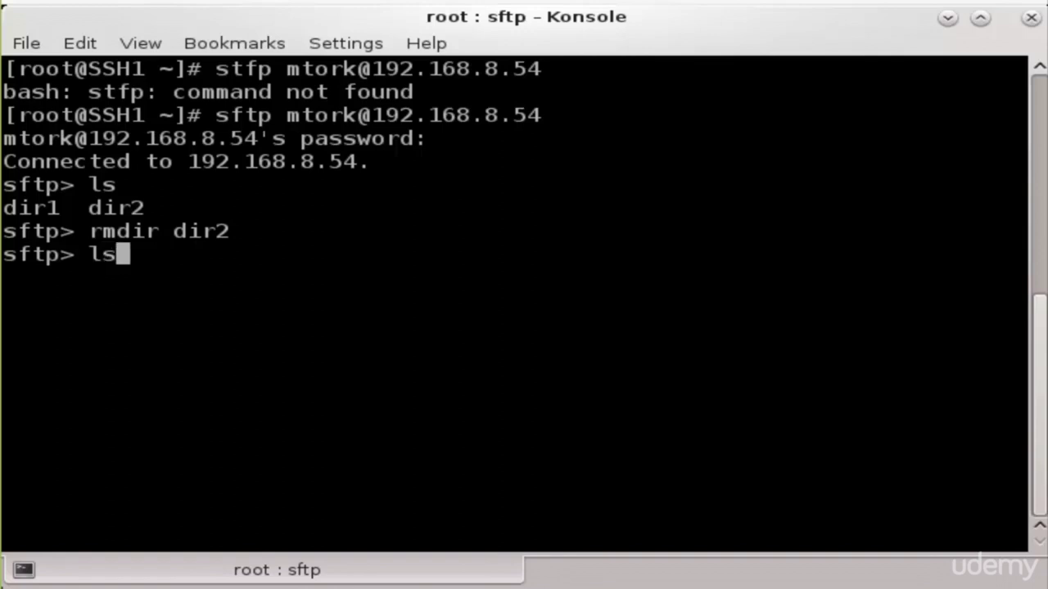
{"action": "key", "text": "Return"}
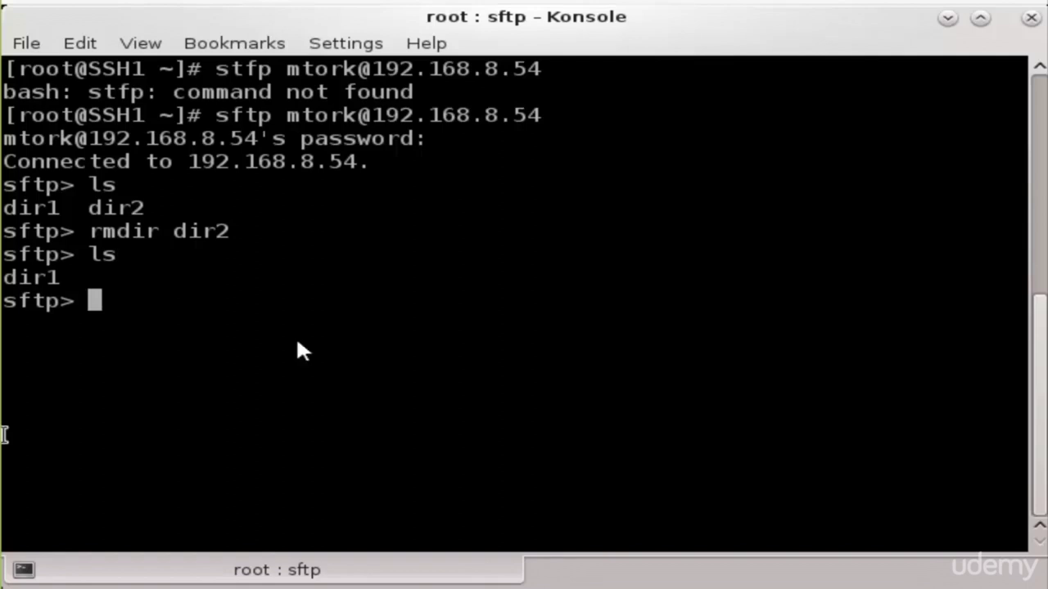
Enter the remote dir1 folder and list its files
{"action": "type", "text": "c"}
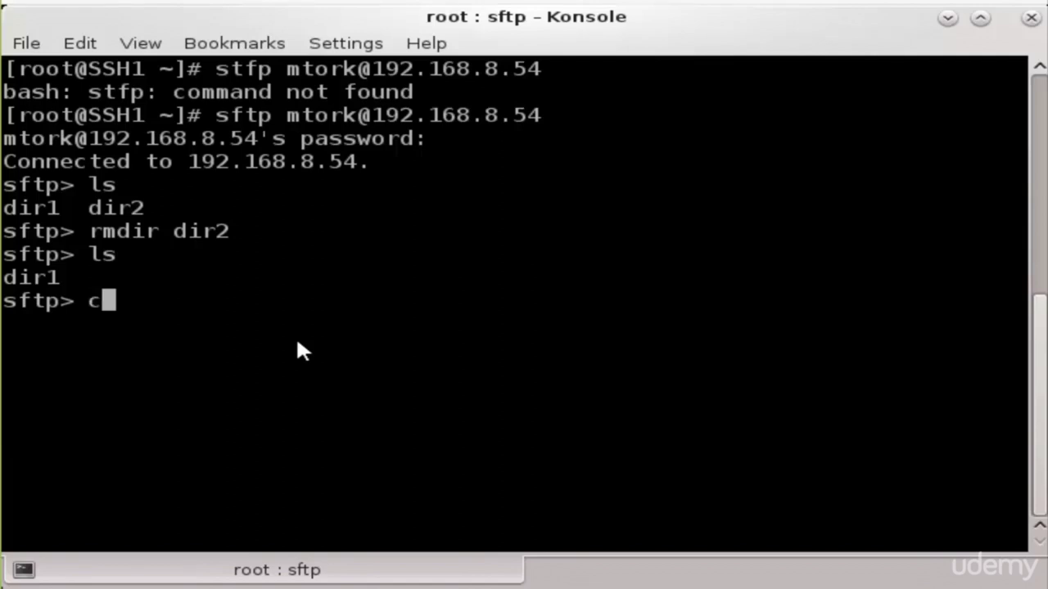
{"action": "type", "text": "d dir1"}
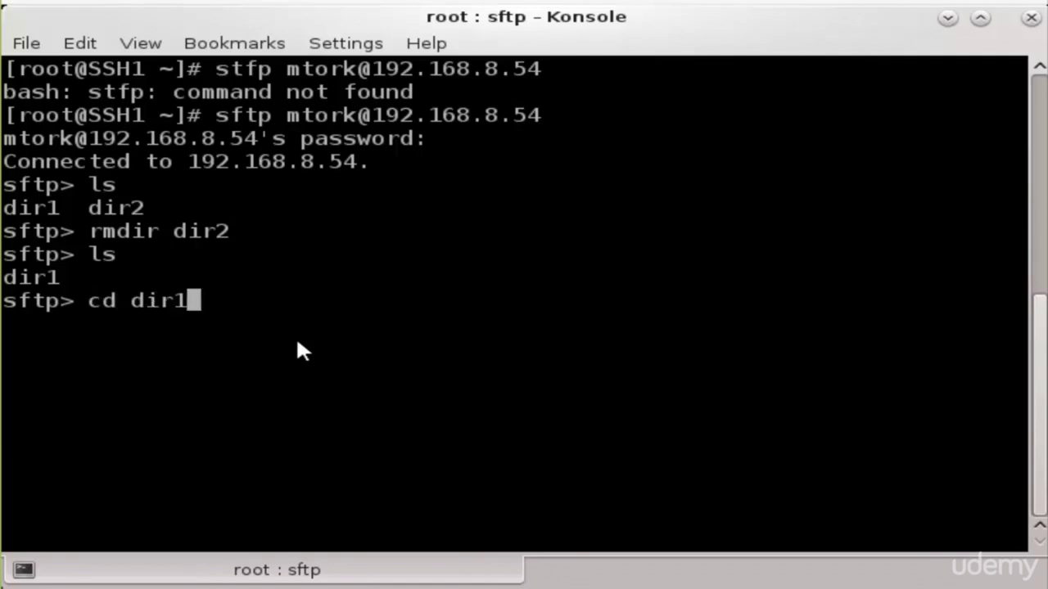
{"action": "key", "text": "Return"}
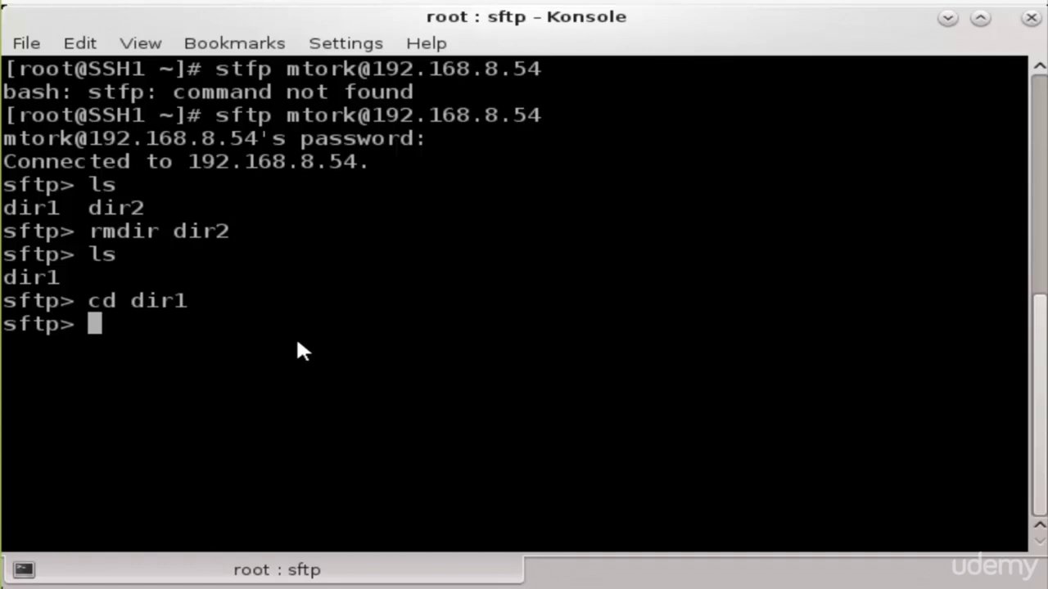
{"action": "type", "text": "ls"}
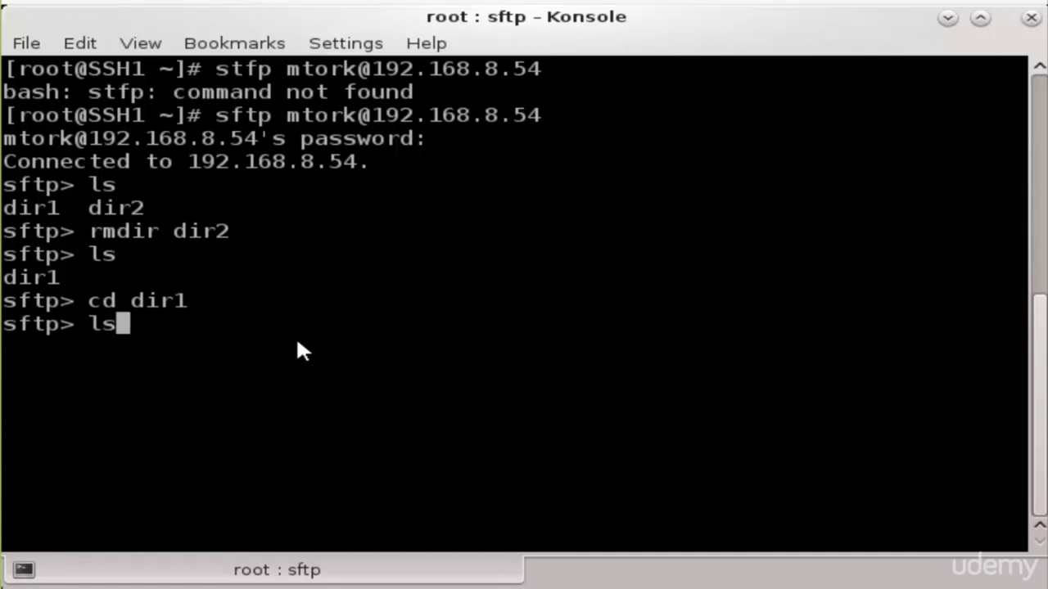
{"action": "key", "text": "Return"}
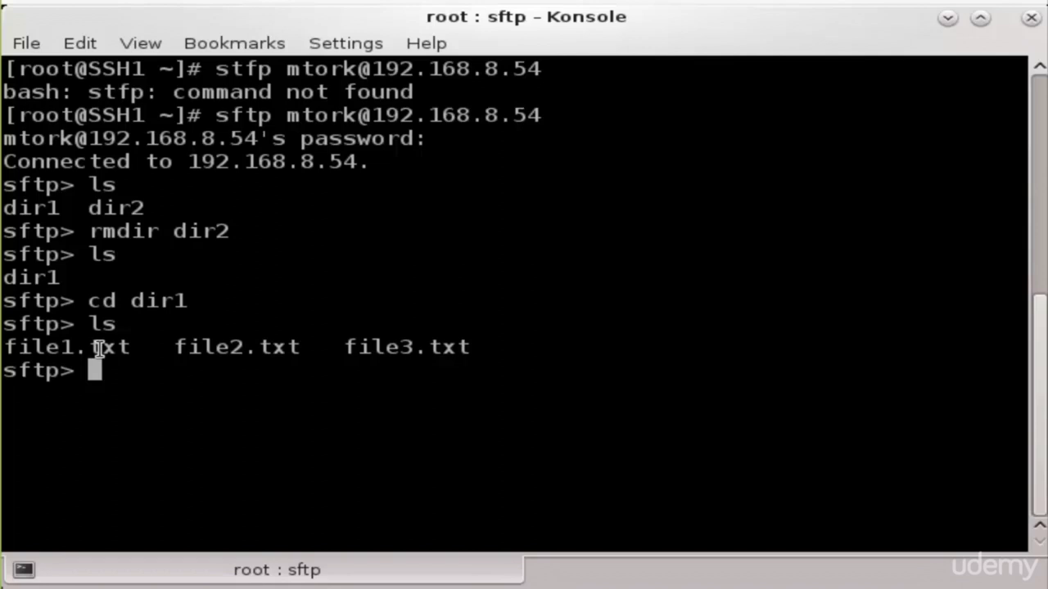
Delete file1.txt and confirm only file2.txt and file3.txt remain
{"action": "type", "text": "rm fi"}
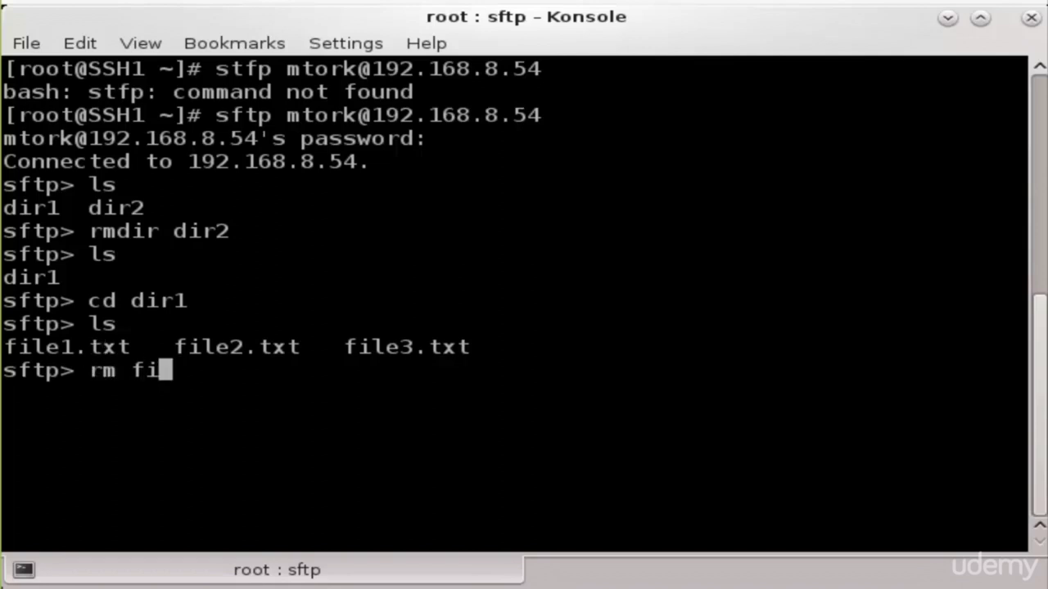
{"action": "type", "text": "le1.txt"}
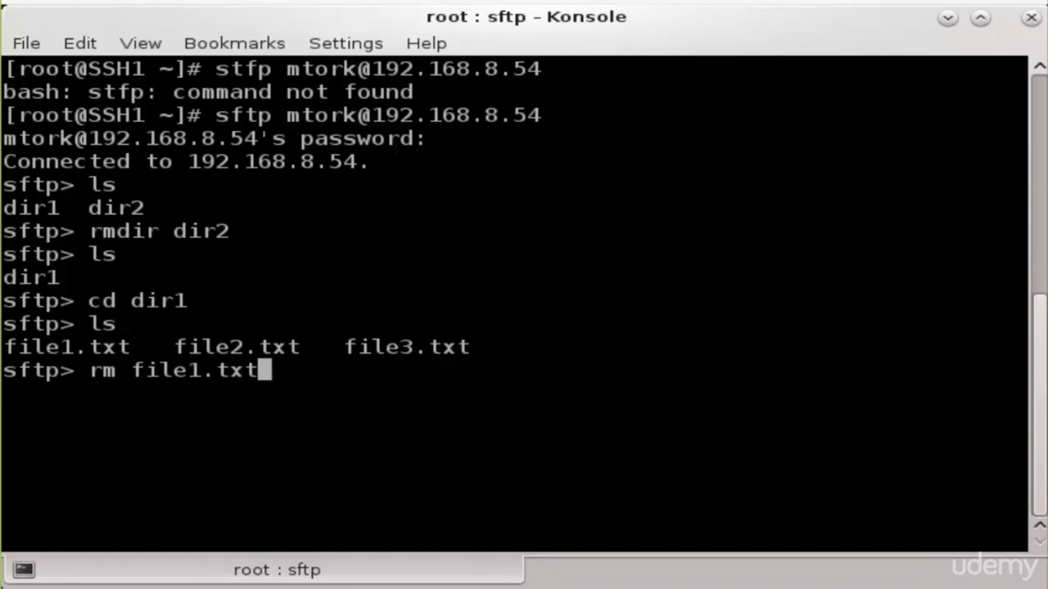
{"action": "key", "text": "Return"}
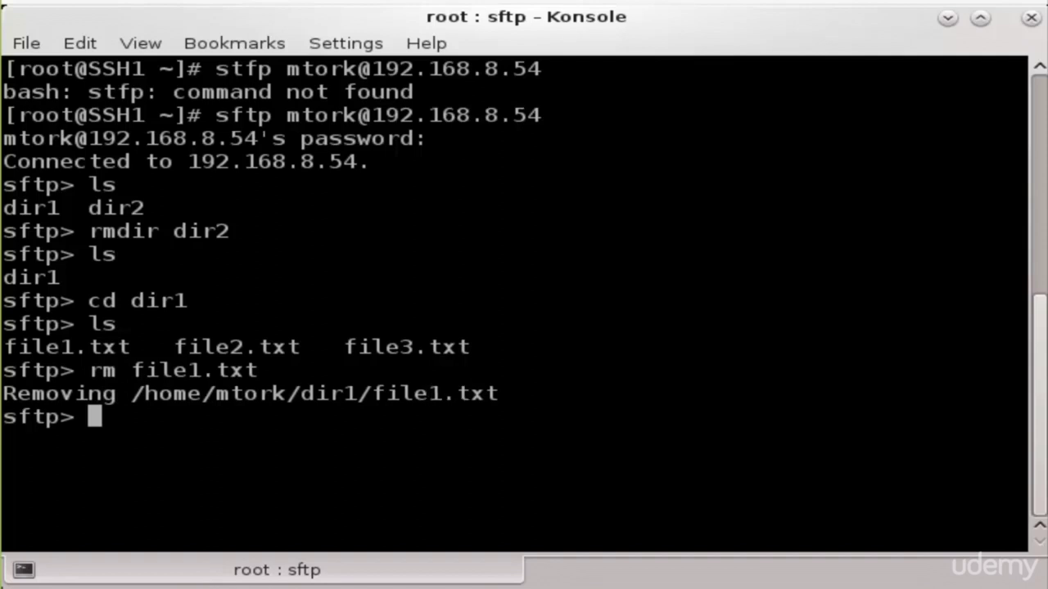
{"action": "type", "text": "ls"}
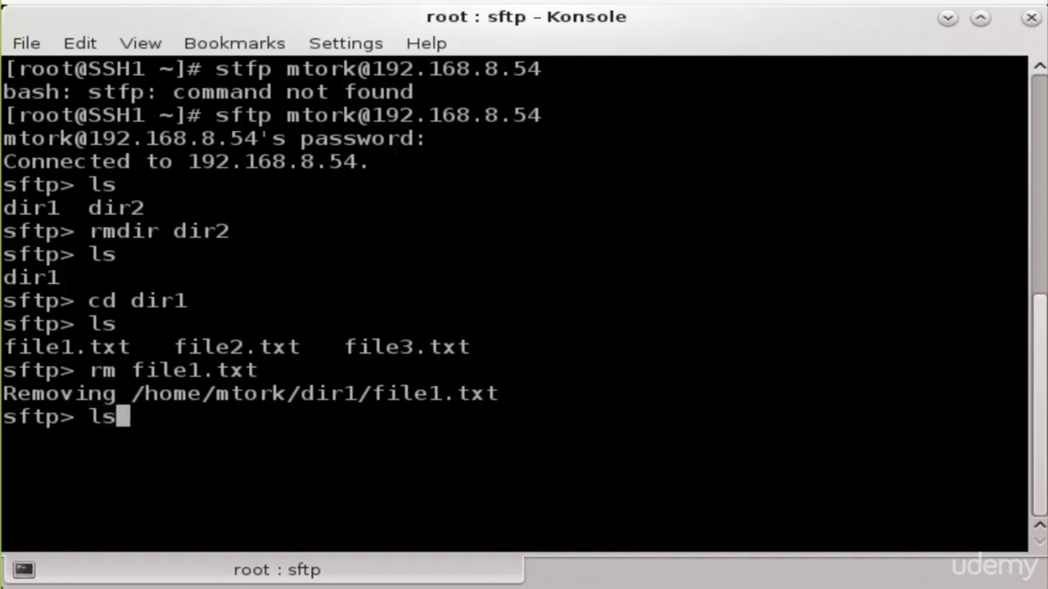
{"action": "key", "text": "Return"}
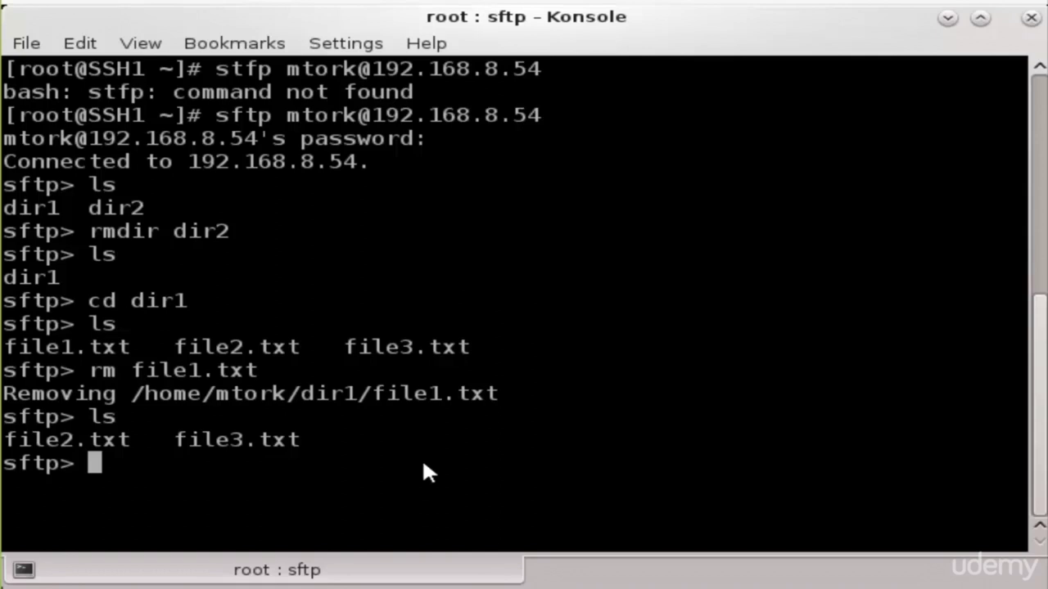
Delete the remaining files with rm *.txt, confirm dir1 is empty, then try rm *
{"action": "type", "text": "rm"}
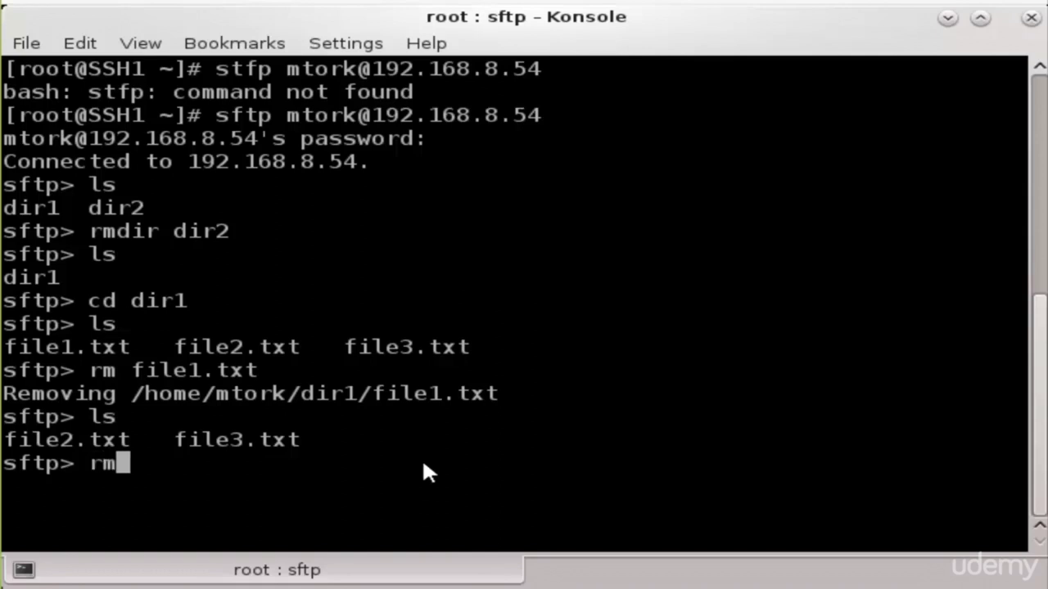
{"action": "type", "text": " *.txt"}
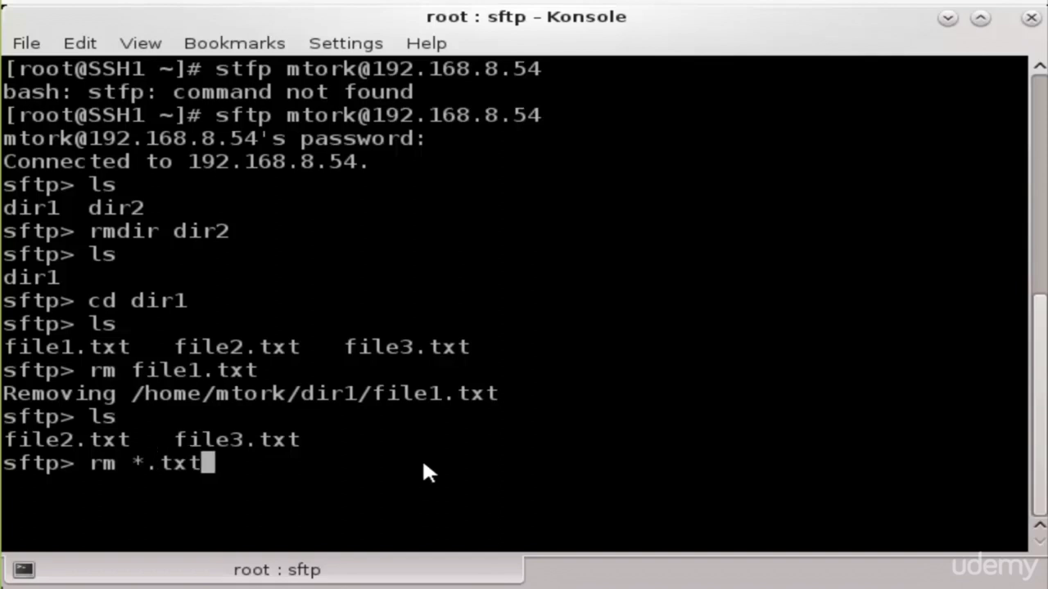
{"action": "key", "text": "Return"}
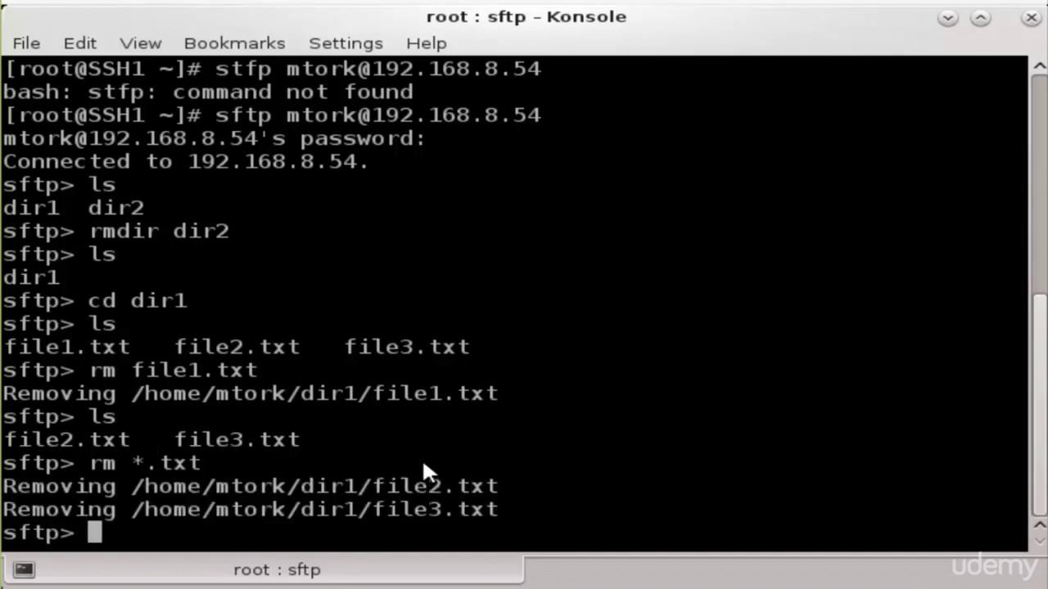
{"action": "type", "text": "ls"}
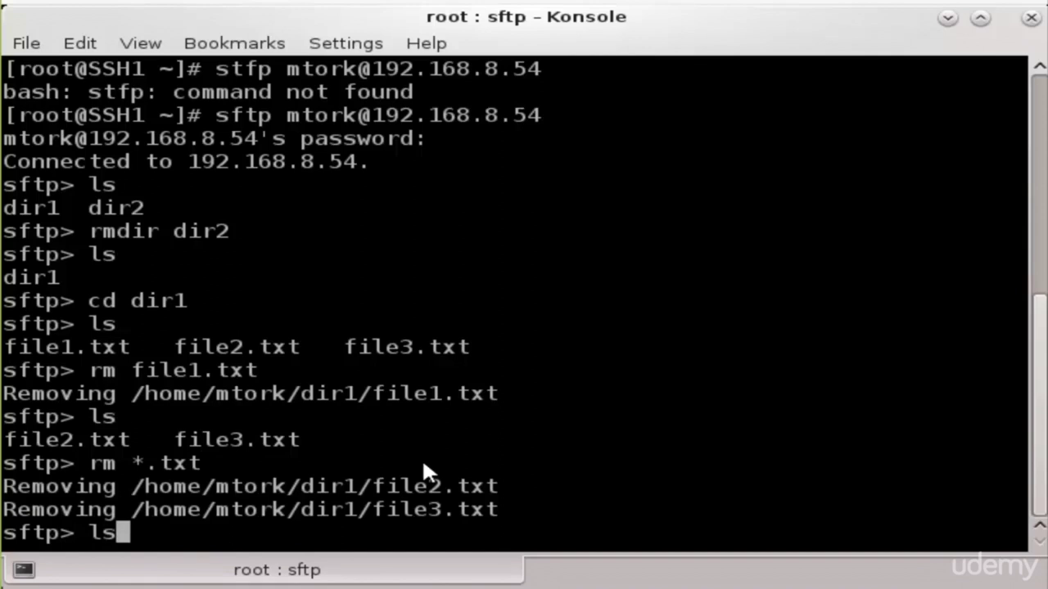
{"action": "key", "text": "Return"}
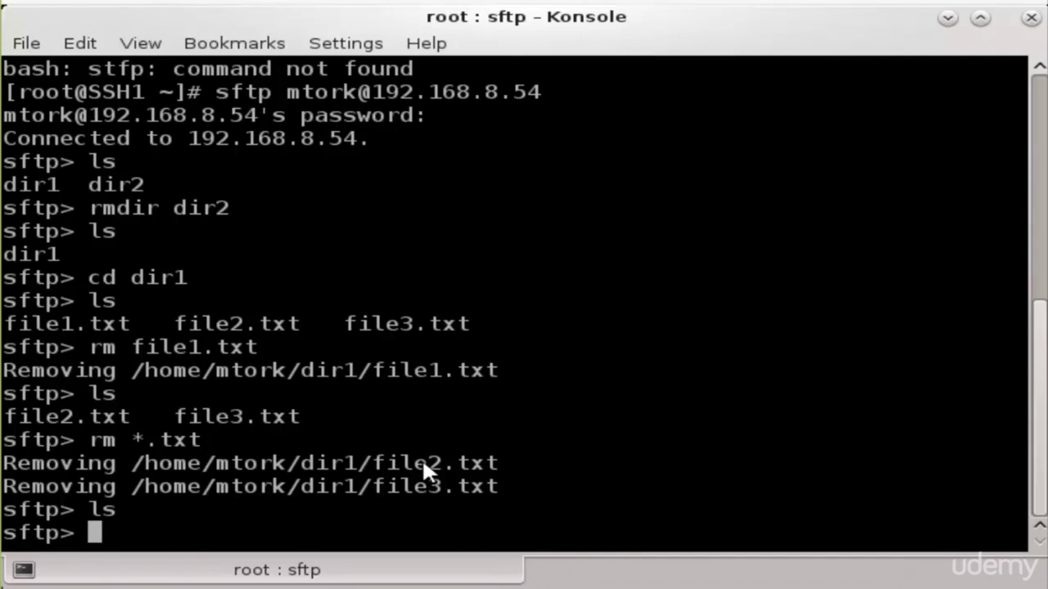
{"action": "type", "text": "rm "}
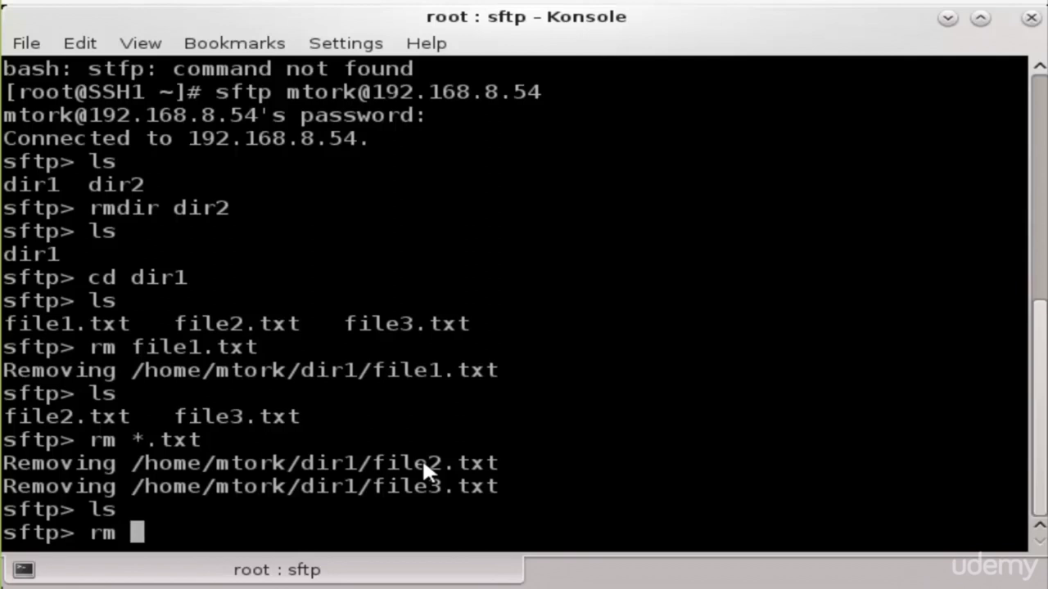
{"action": "type", "text": "*"}
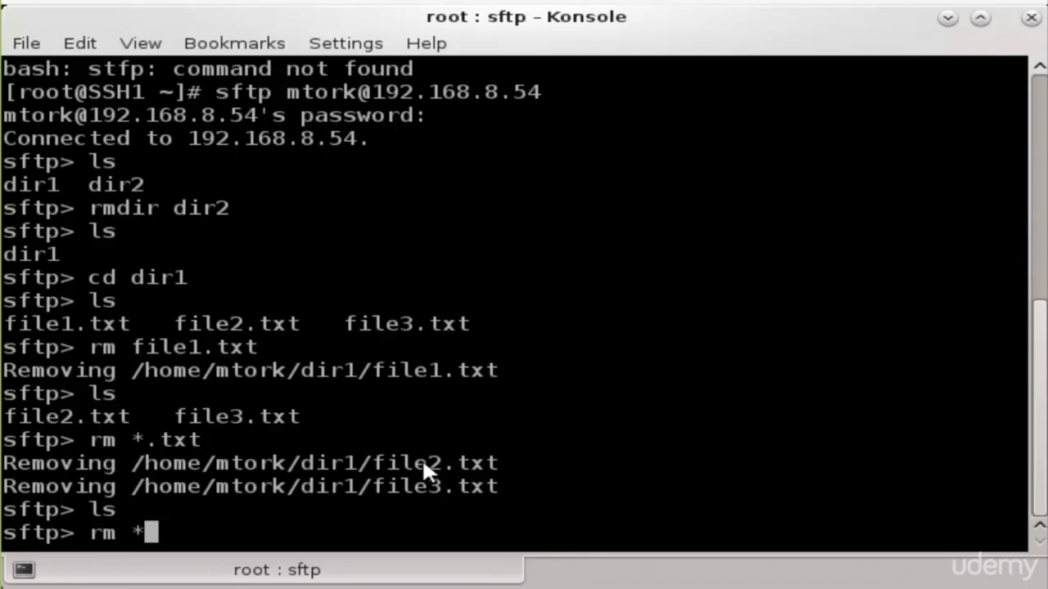
{"action": "key", "text": "Return"}
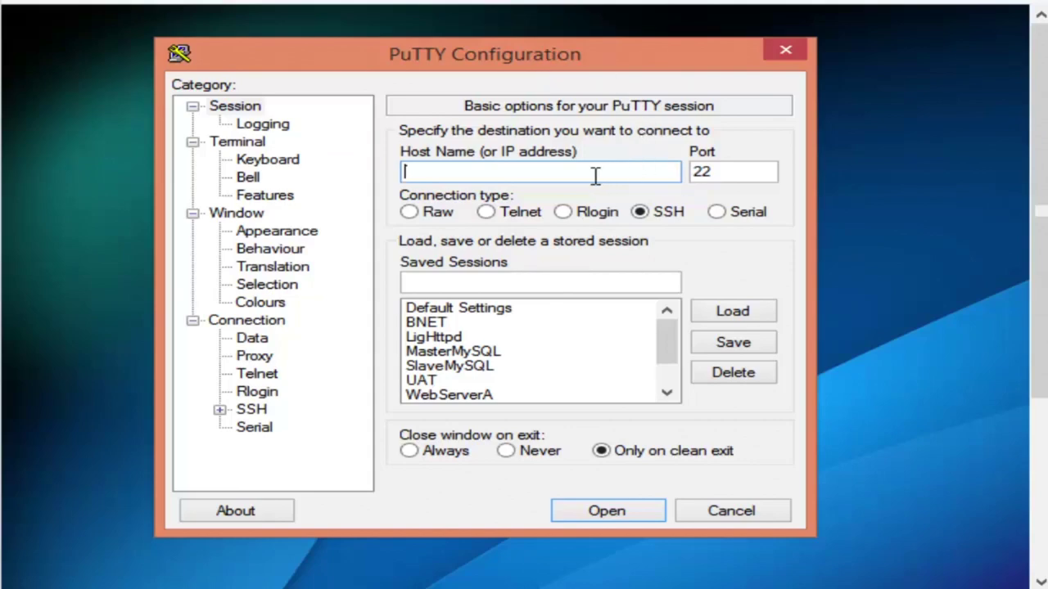
Connect PuTTY over SSH to 192.168.8.54 and log in as root with the password
{"action": "type", "text": "192.168.8."}
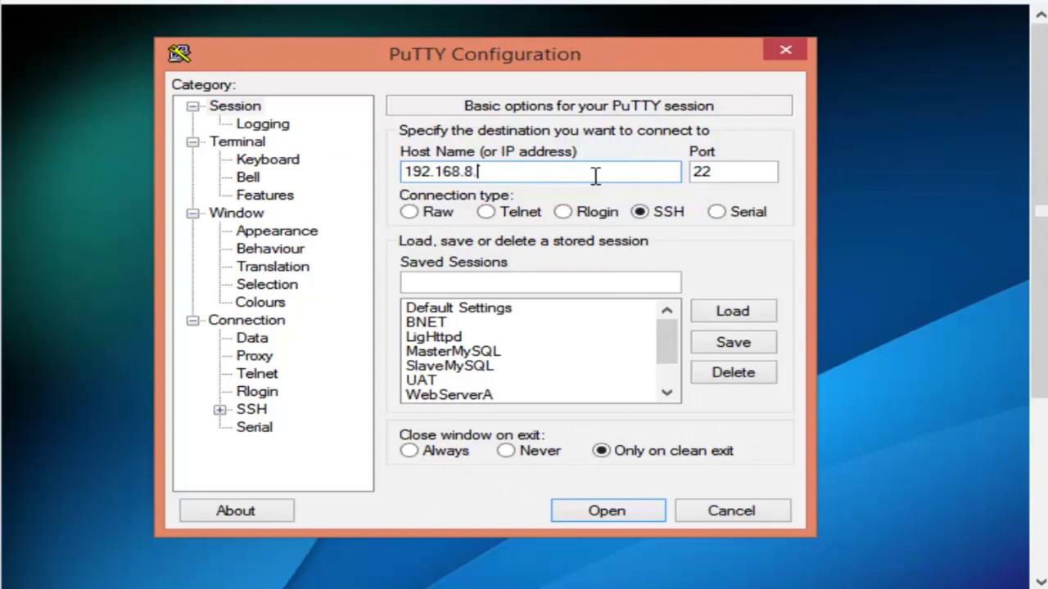
{"action": "type", "text": "54"}
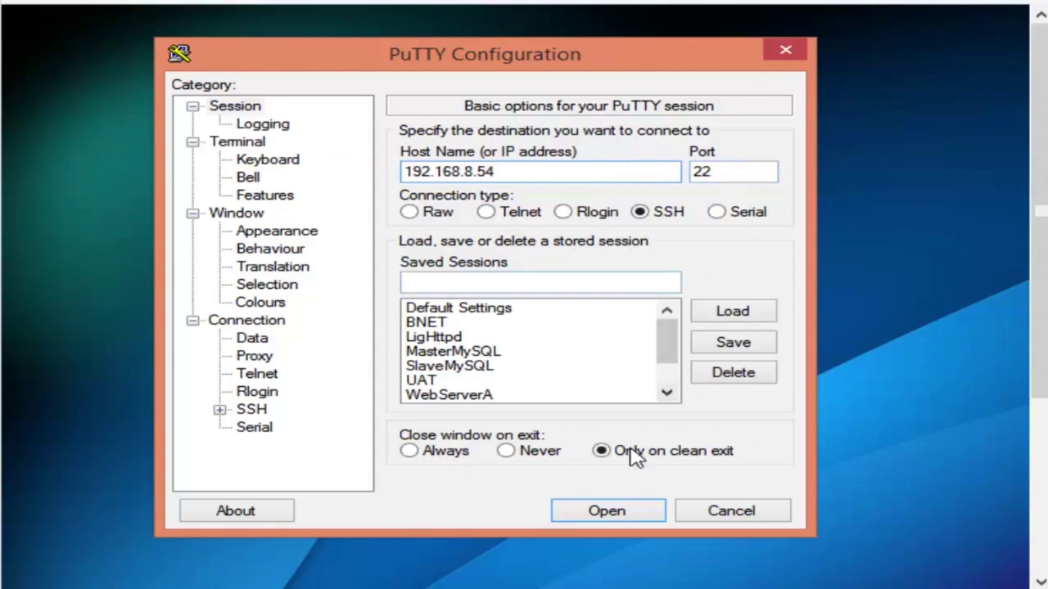
{"action": "left_click", "coordinate": [606, 511]}
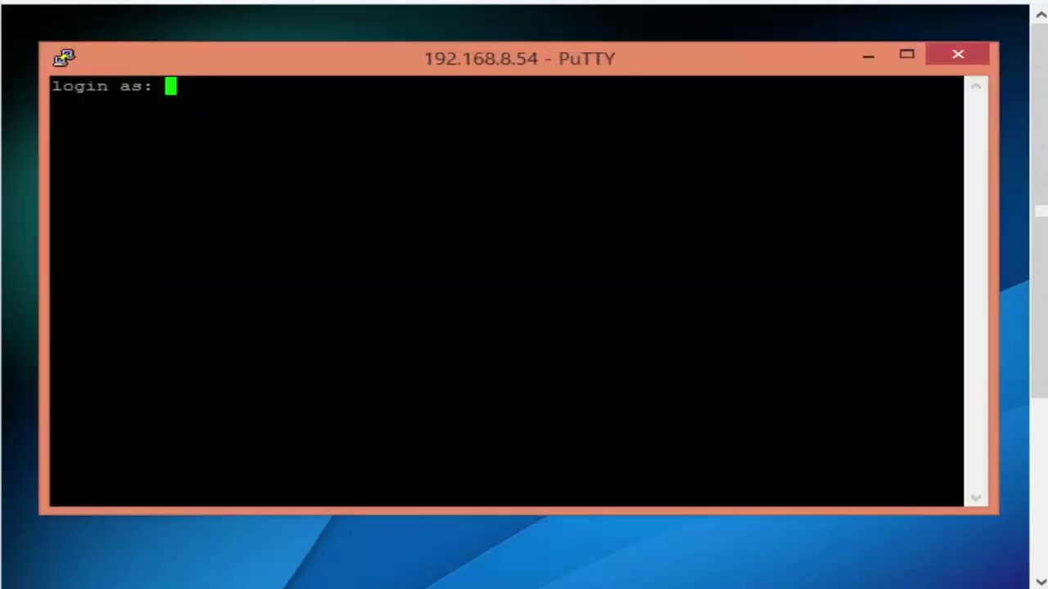
{"action": "type", "text": "root"}
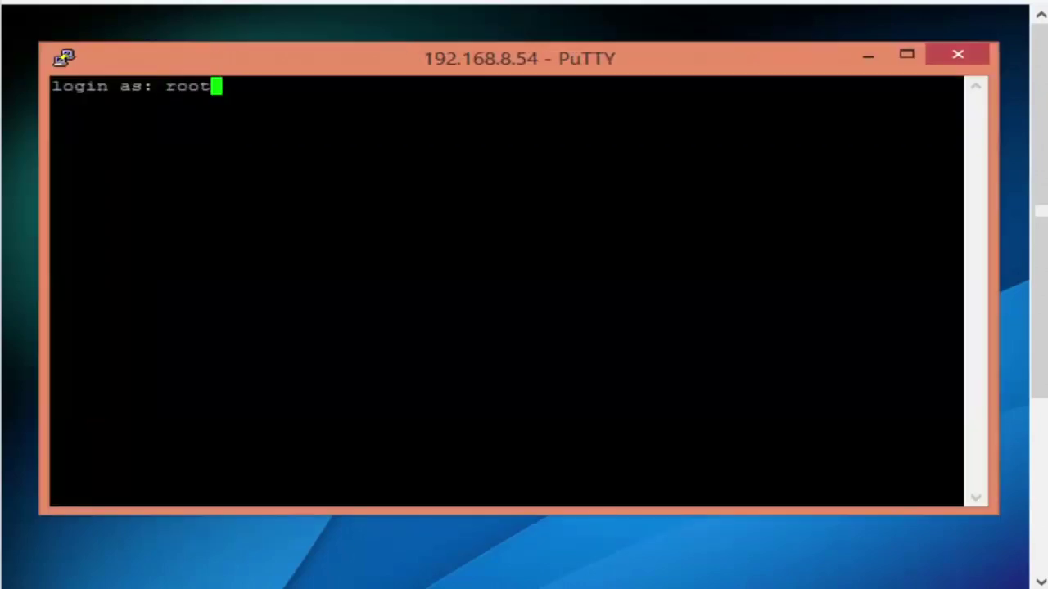
{"action": "key", "text": "Return"}
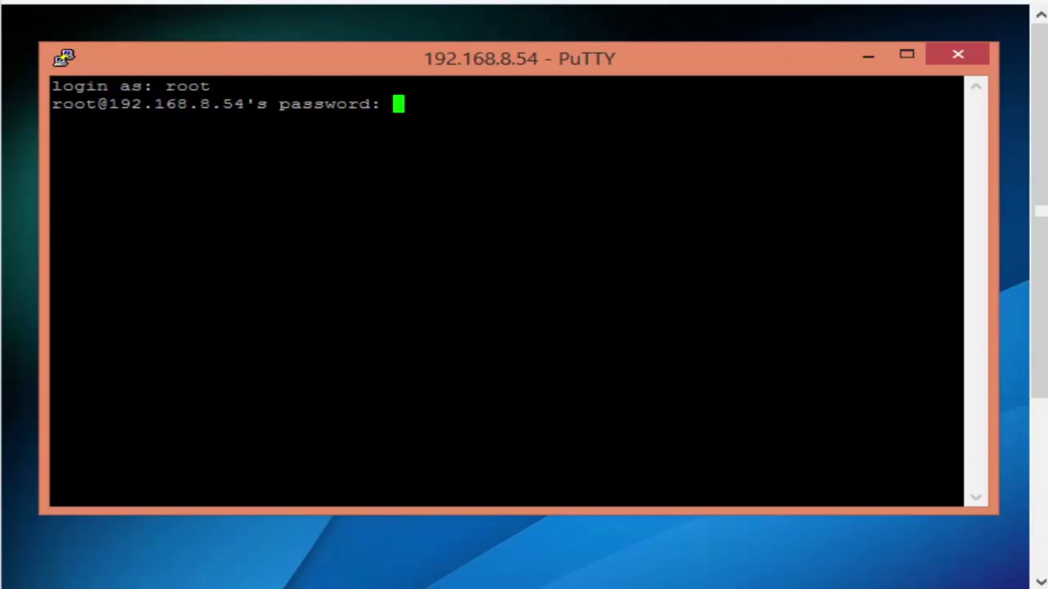
{"action": "key", "text": "Return"}
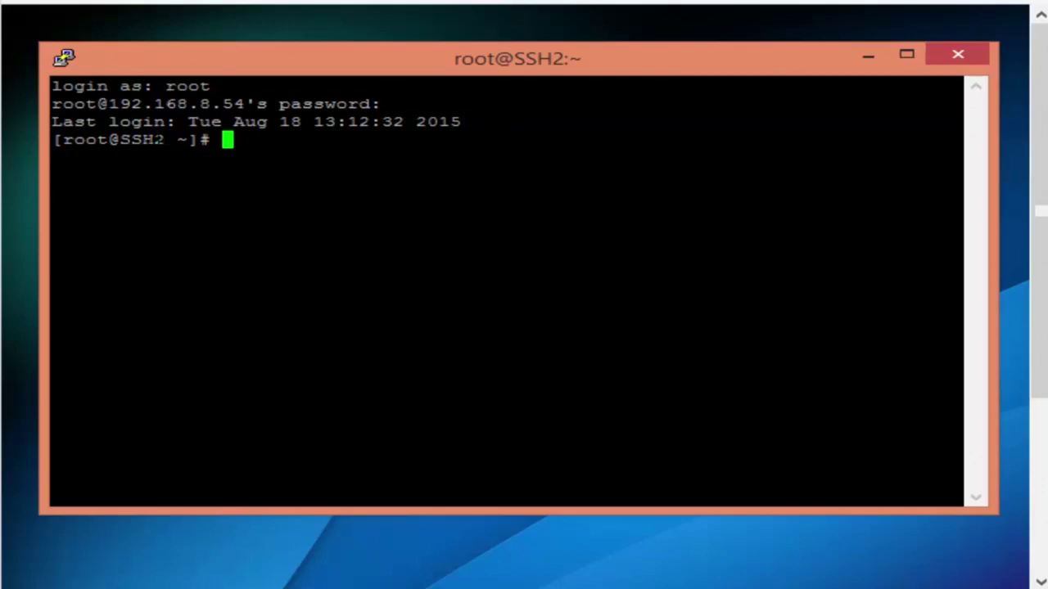
Run top to show the live process list on the SSH2 server
{"action": "double_click", "coordinate": [160, 141]}
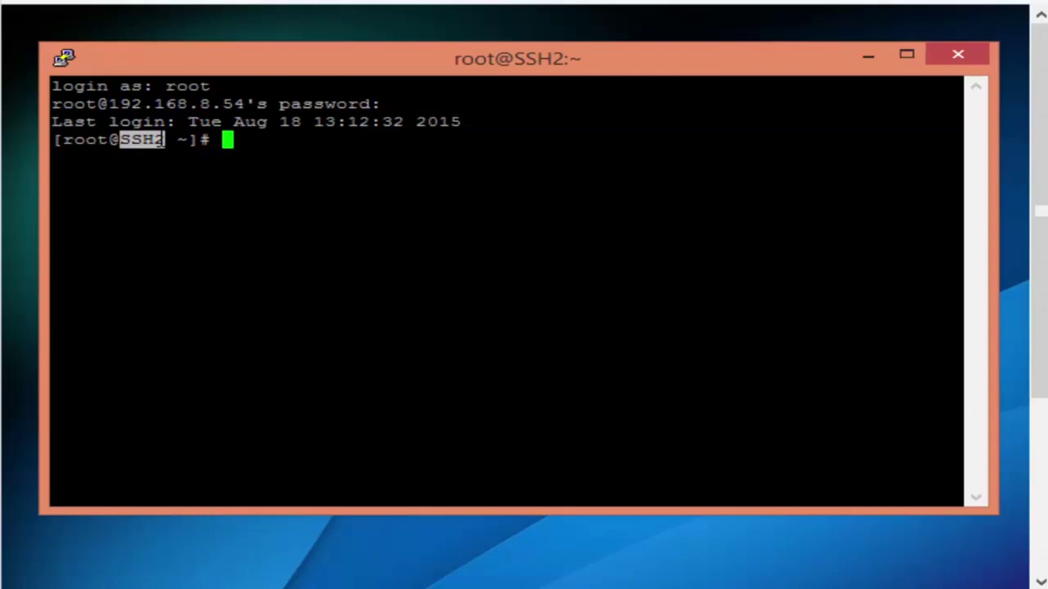
{"action": "type", "text": "top"}
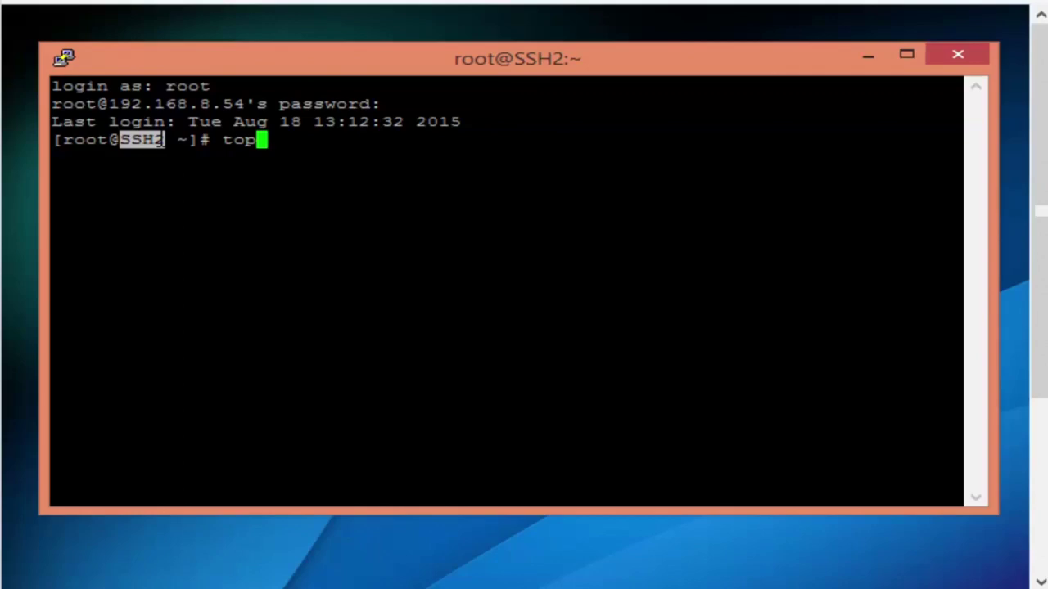
{"action": "key", "text": "Return"}
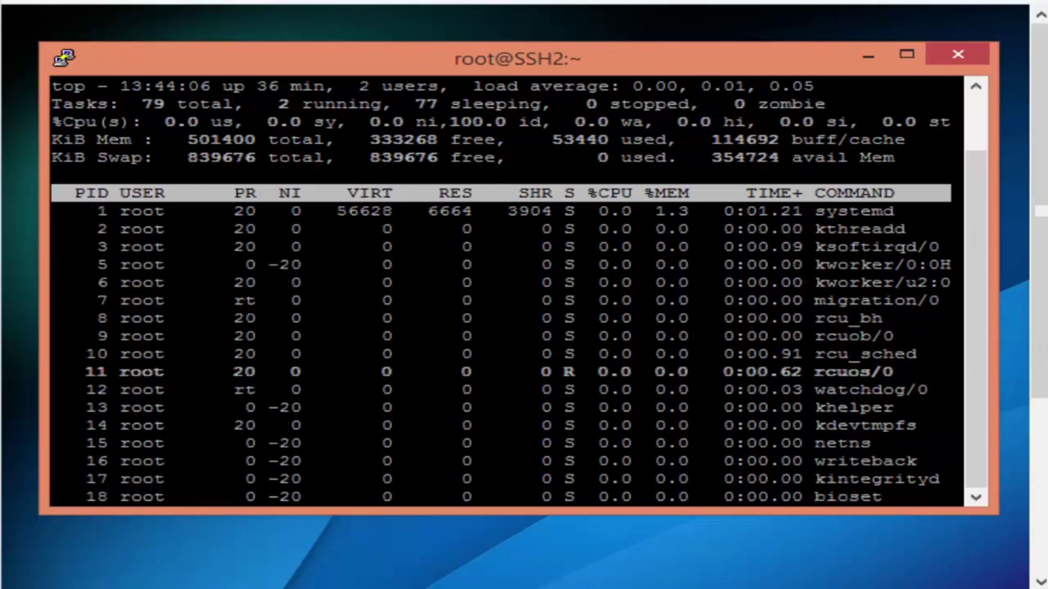
Open a second PuTTY session to 192.168.8.54 and log in as root
{"action": "left_click", "coordinate": [855, 583]}
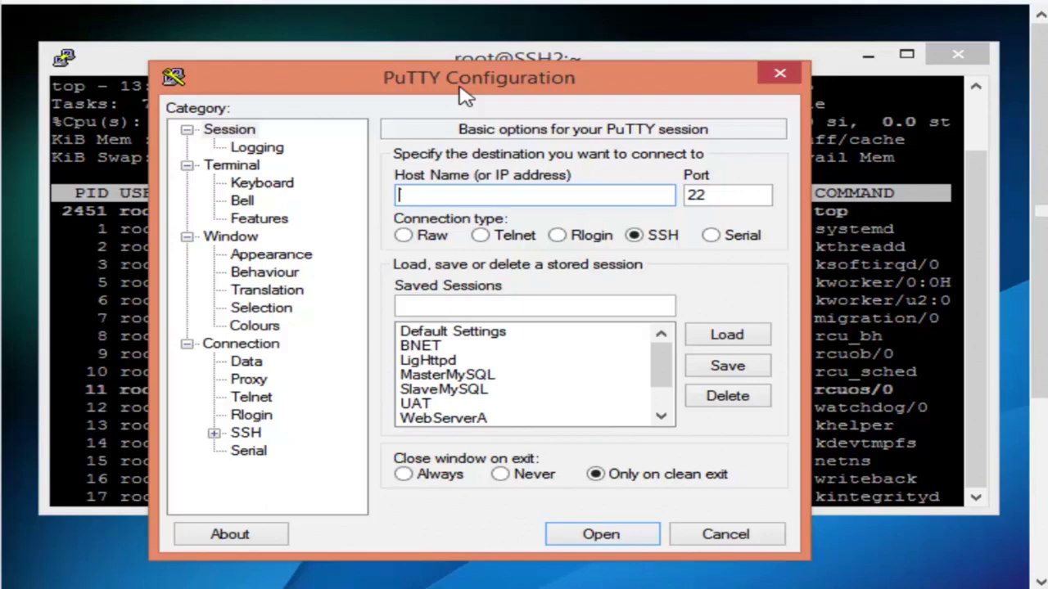
{"action": "type", "text": "192.168.8.54"}
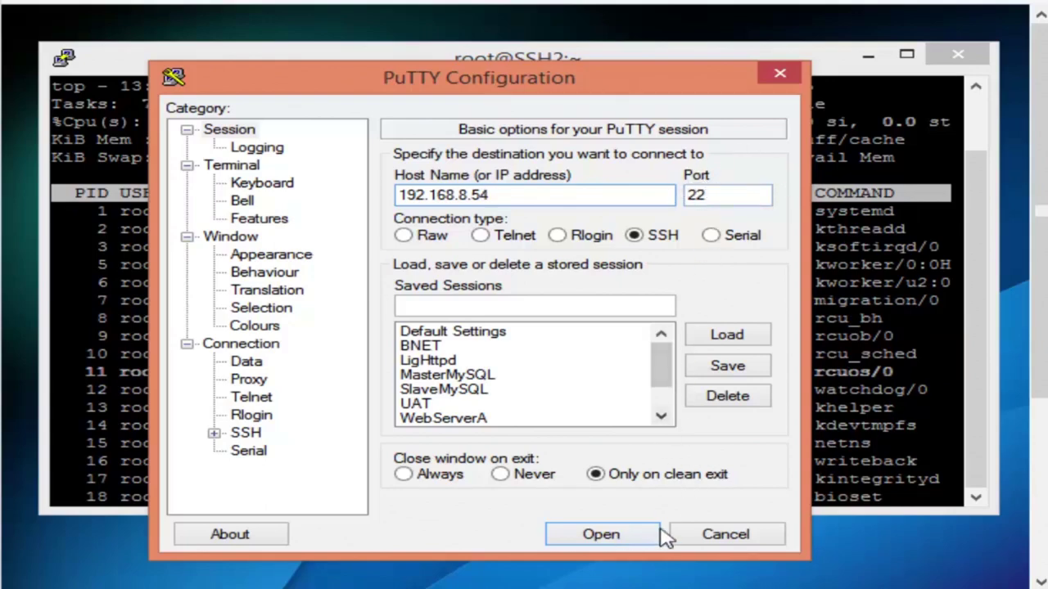
{"action": "left_click", "coordinate": [604, 534]}
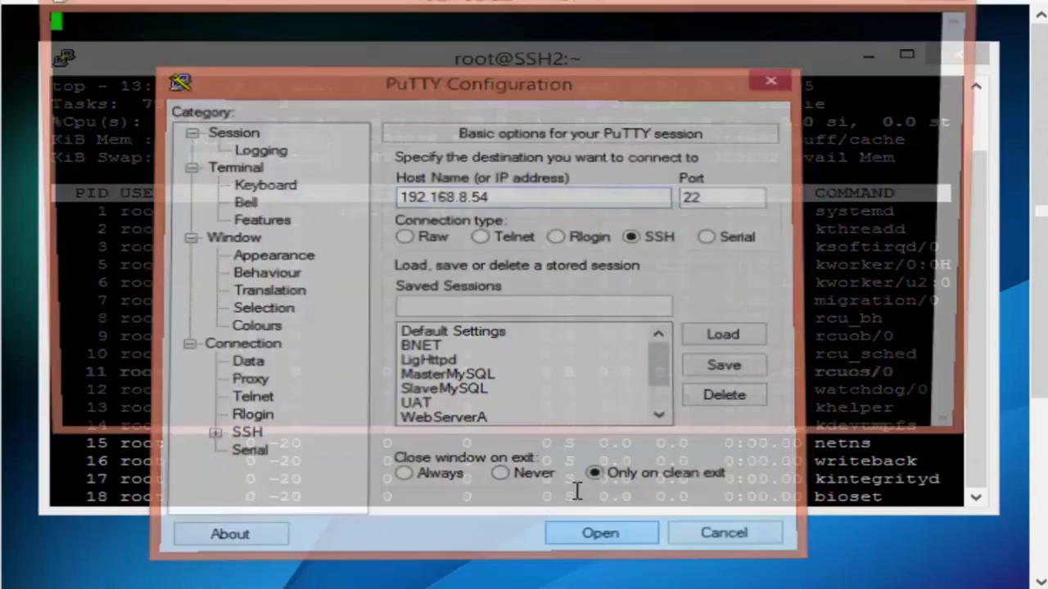
{"action": "left_click_drag", "start_coordinate": [468, 11], "coordinate": [493, 125]}
{"action": "type", "text": "root"}
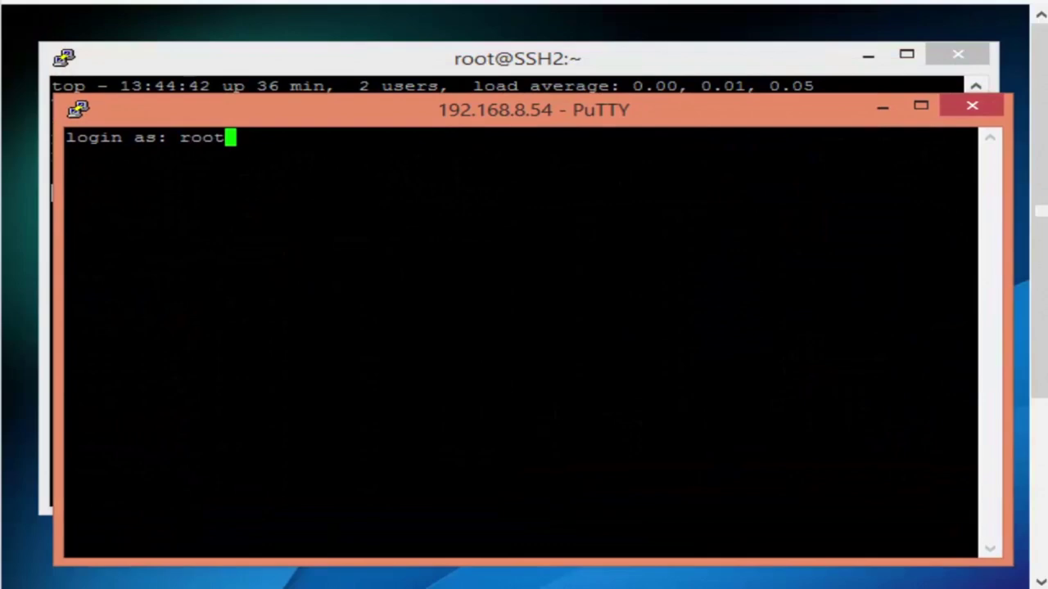
{"action": "key", "text": "Return"}
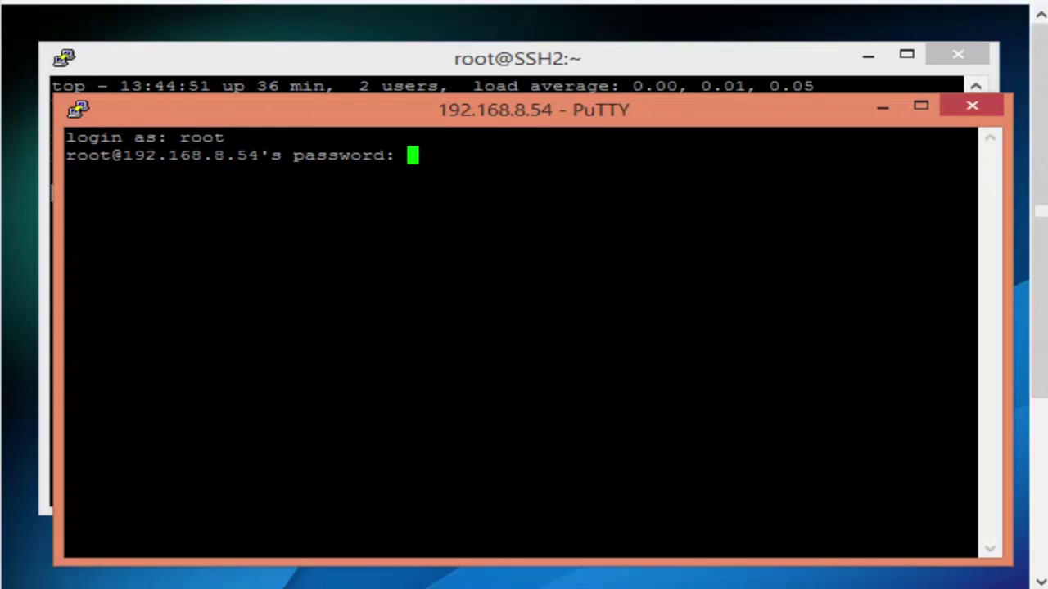
{"action": "key", "text": "Return"}
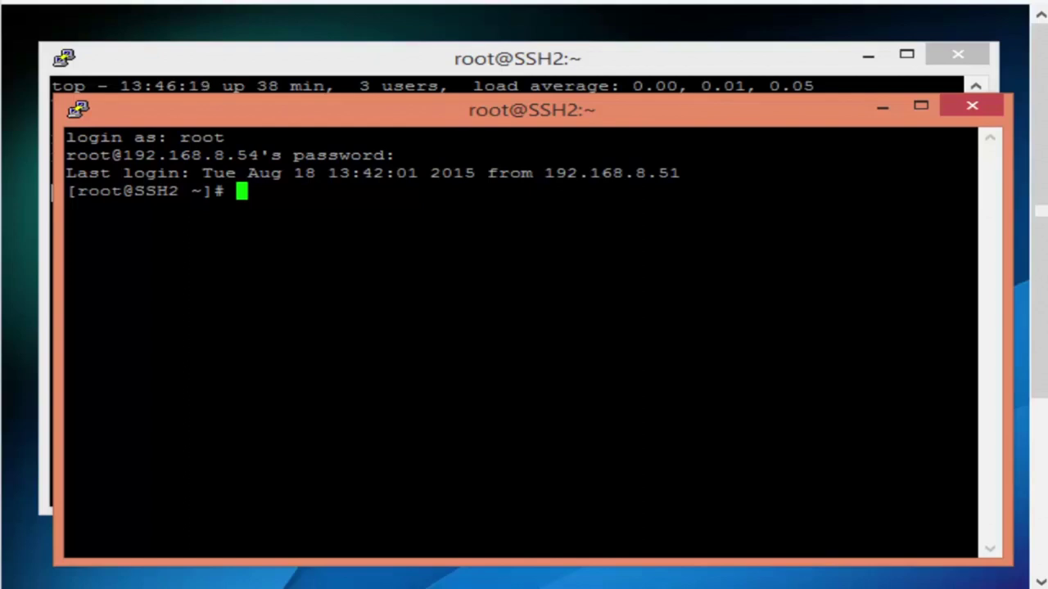
Follow /var/log/messages with tail -f, then return that session to the front
{"action": "type", "text": "tail -f /"}
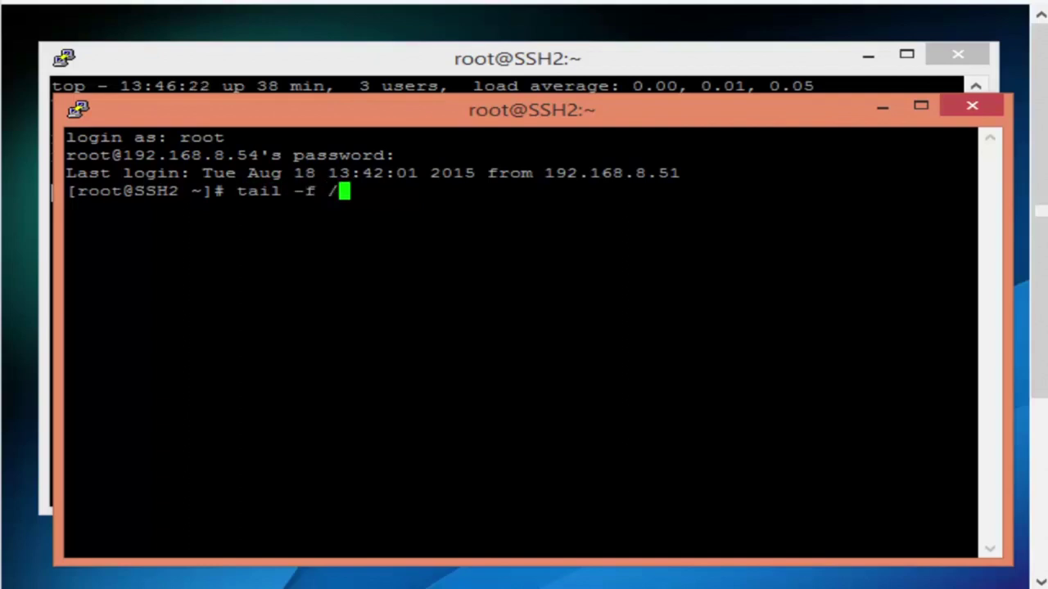
{"action": "type", "text": "var/lo"}
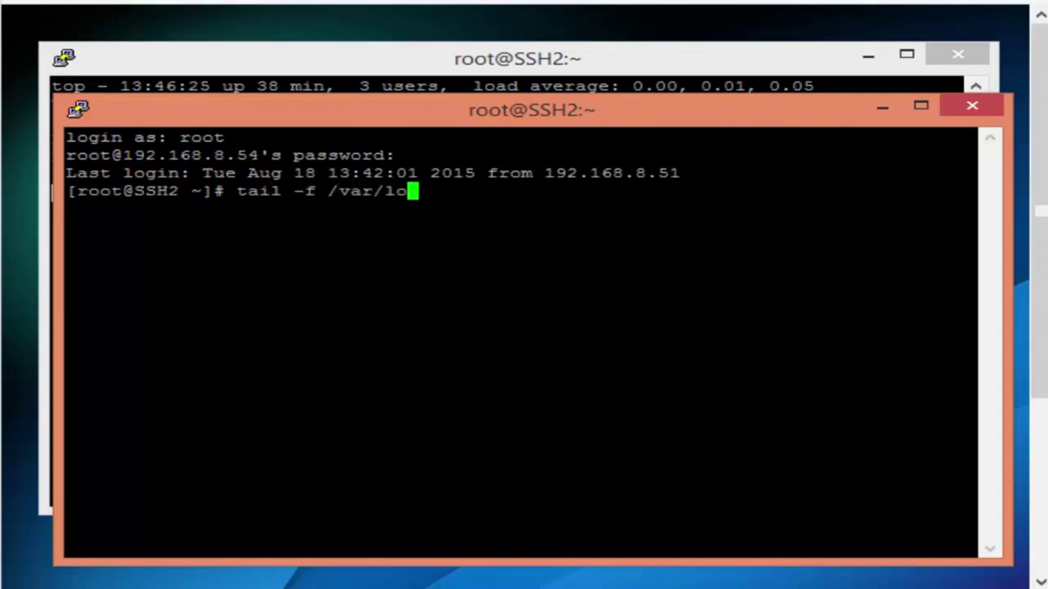
{"action": "type", "text": "g/messages"}
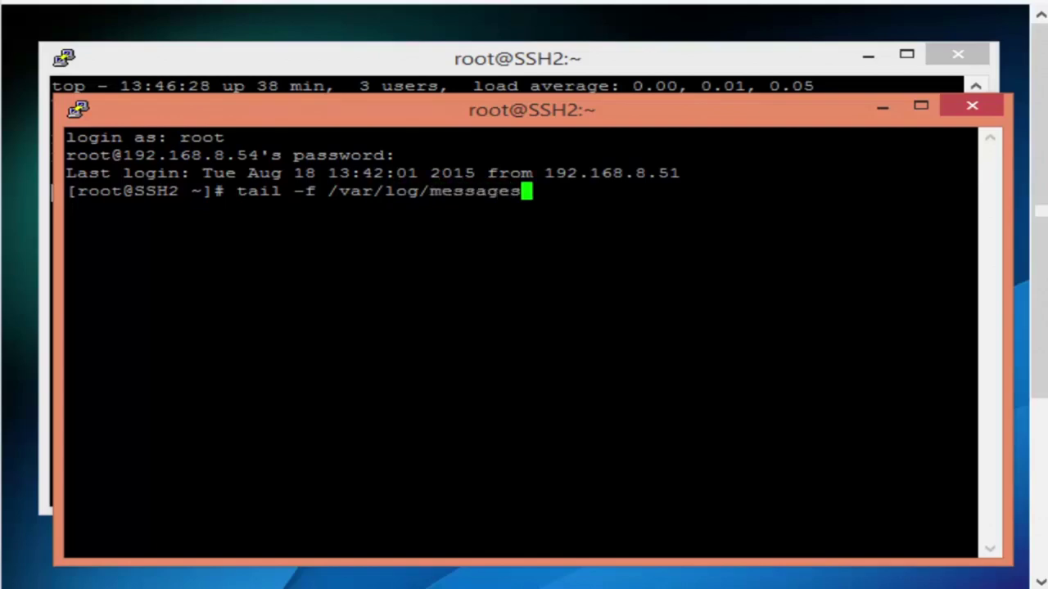
{"action": "key", "text": "Return"}
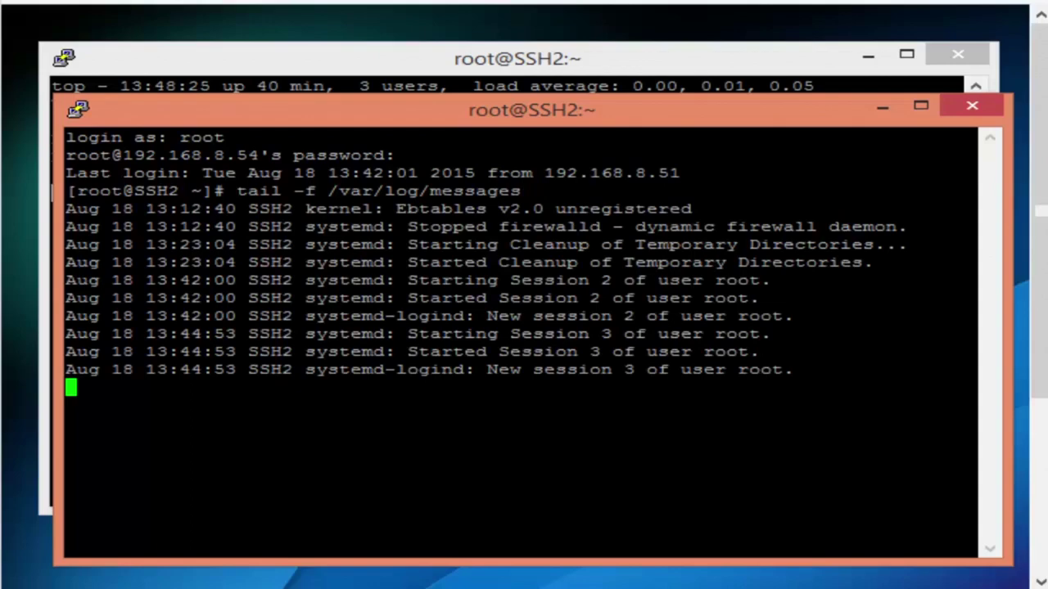
{"action": "left_click", "coordinate": [710, 68]}
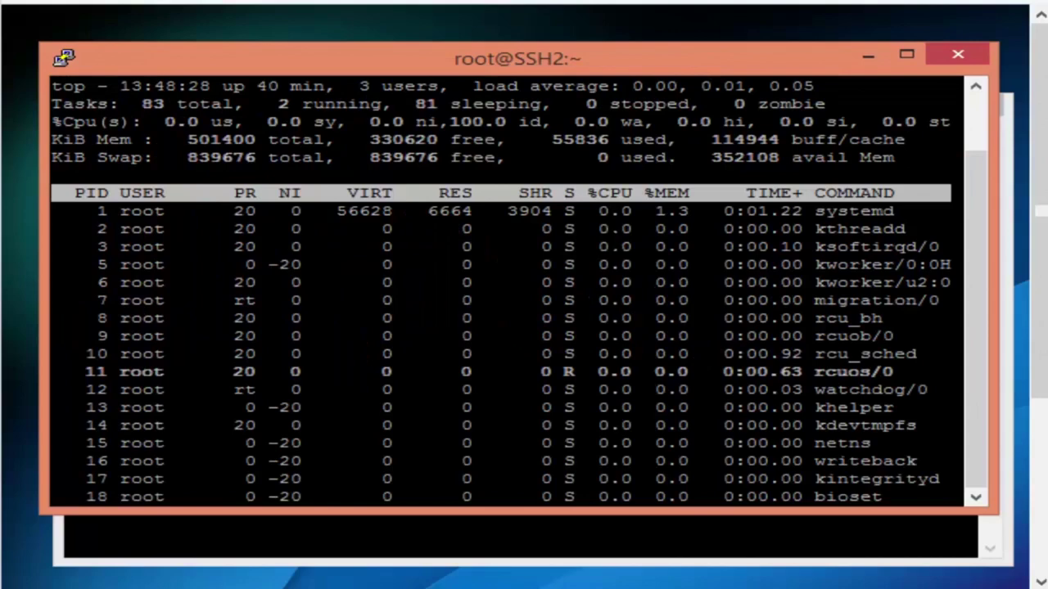
{"action": "key", "text": "alt+Tab"}
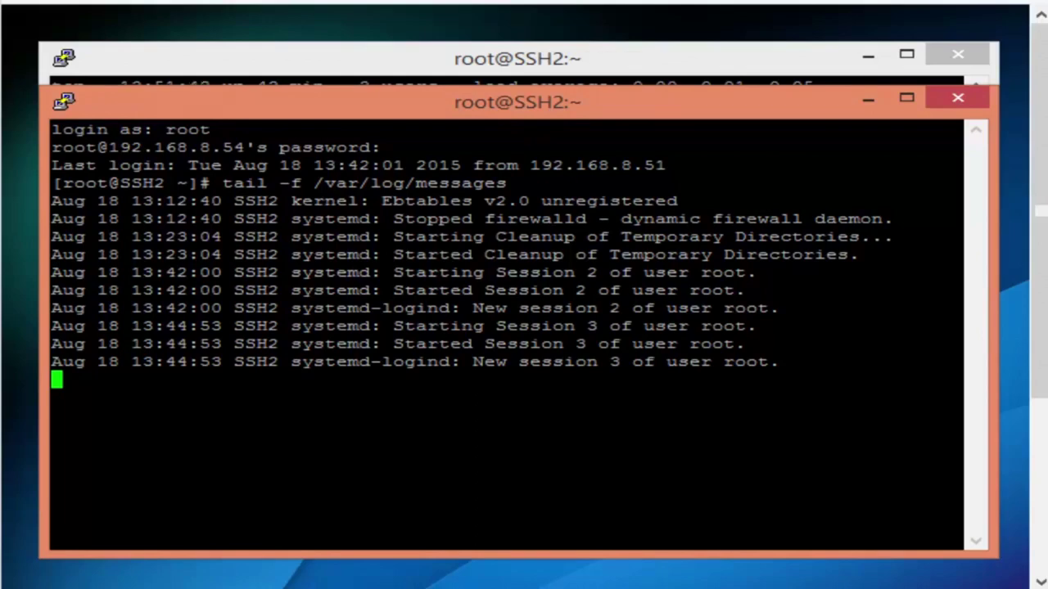
Stop tail, run 'yum install screen' on SSH2 and confirm the download with y
{"action": "key", "text": "ctrl+c"}
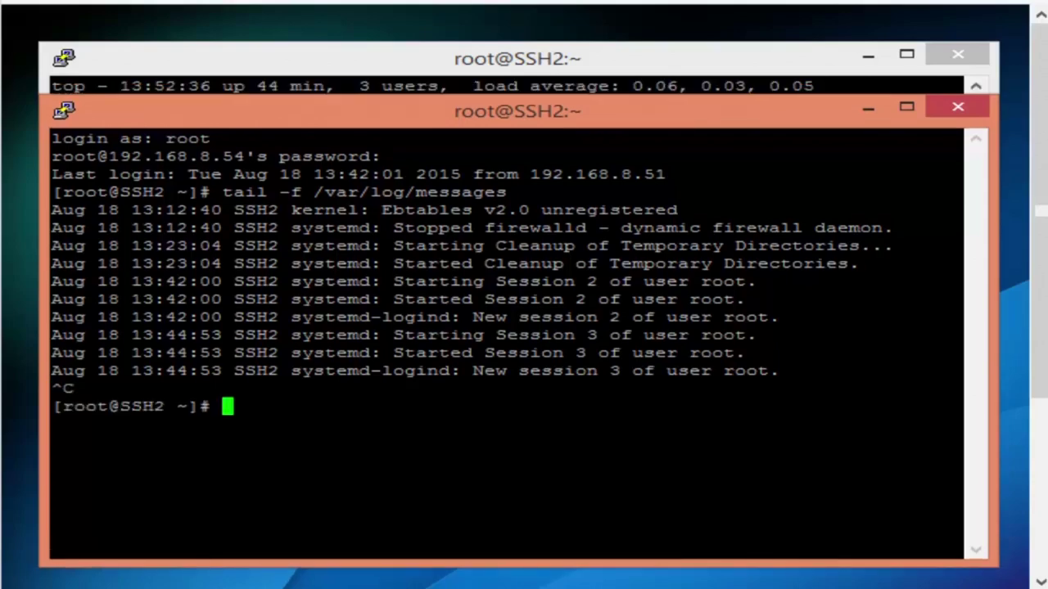
{"action": "left_click_drag", "start_coordinate": [107, 406], "coordinate": [162, 406]}
{"action": "type", "text": "yum inst"}
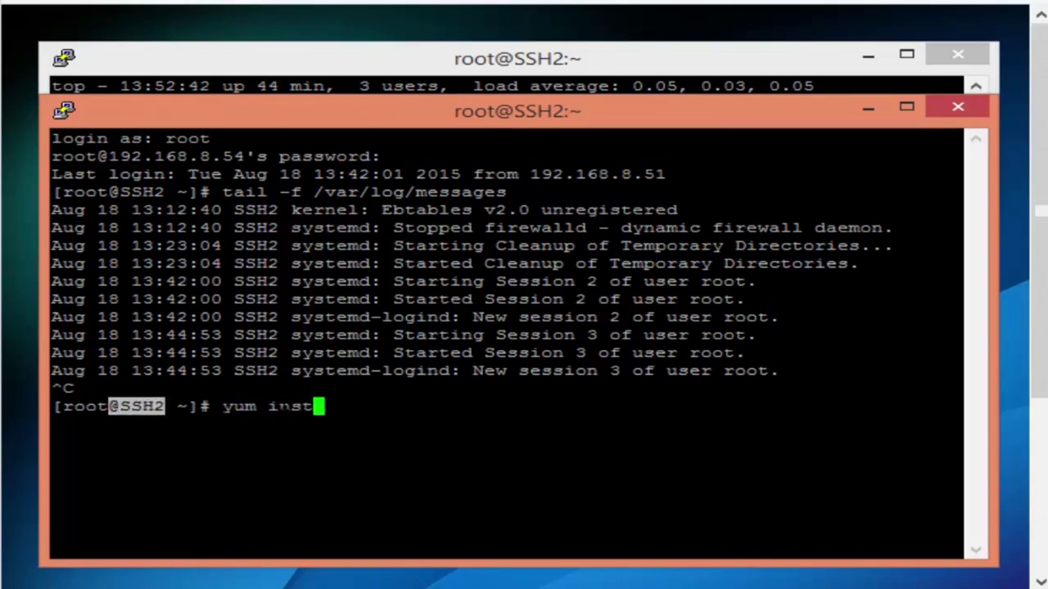
{"action": "type", "text": "all screen"}
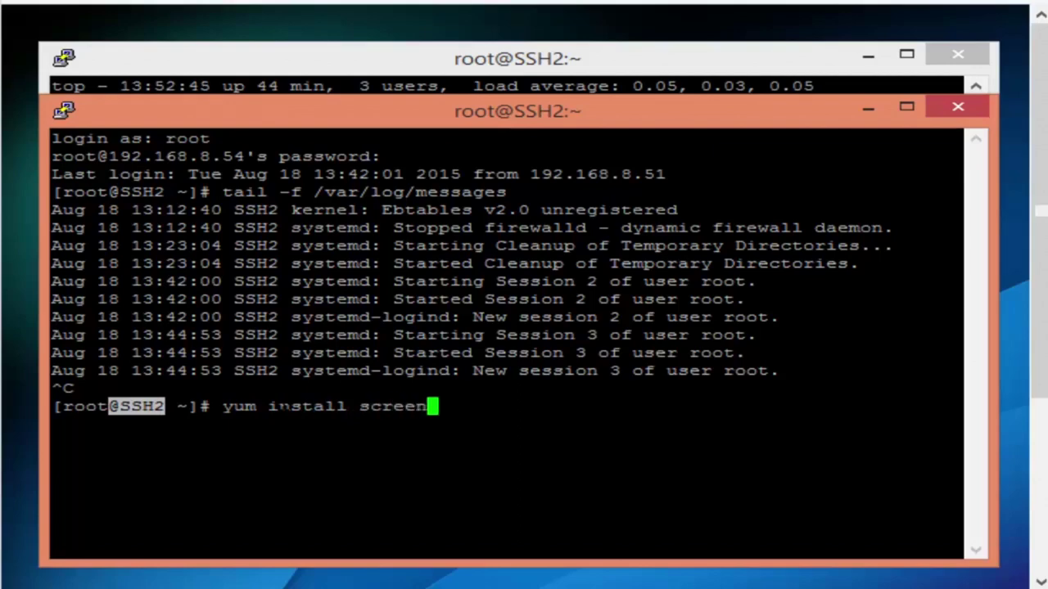
{"action": "key", "text": "Return"}
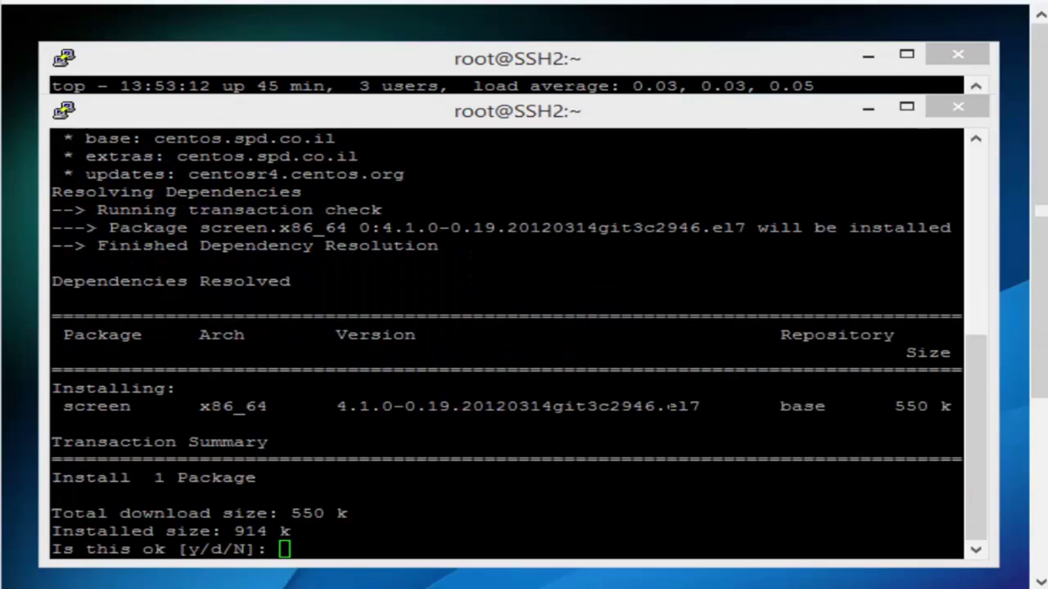
{"action": "key", "text": "alt+Tab"}
{"action": "type", "text": "y"}
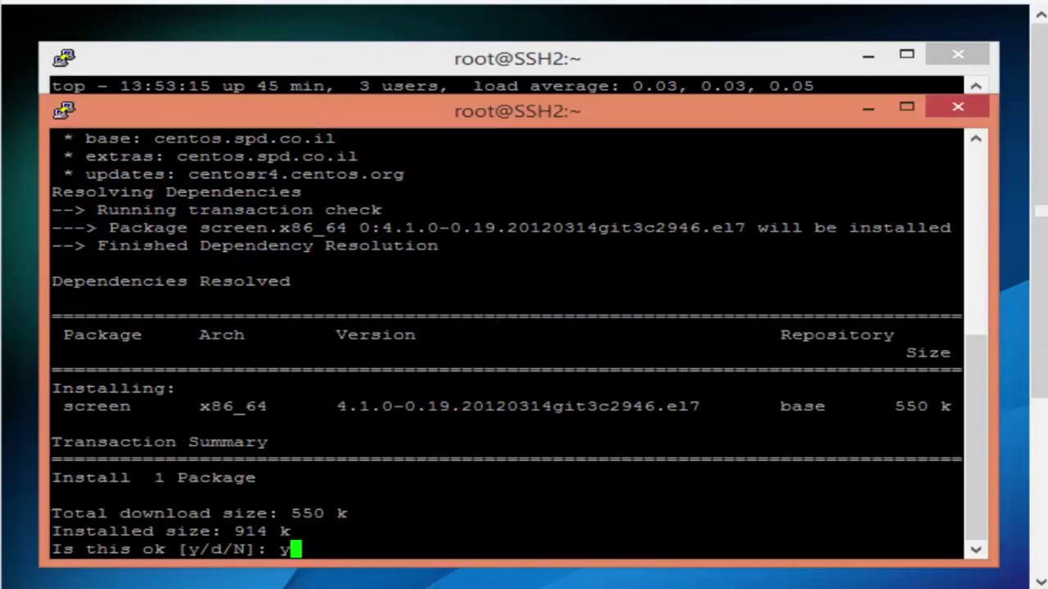
{"action": "key", "text": "Return"}
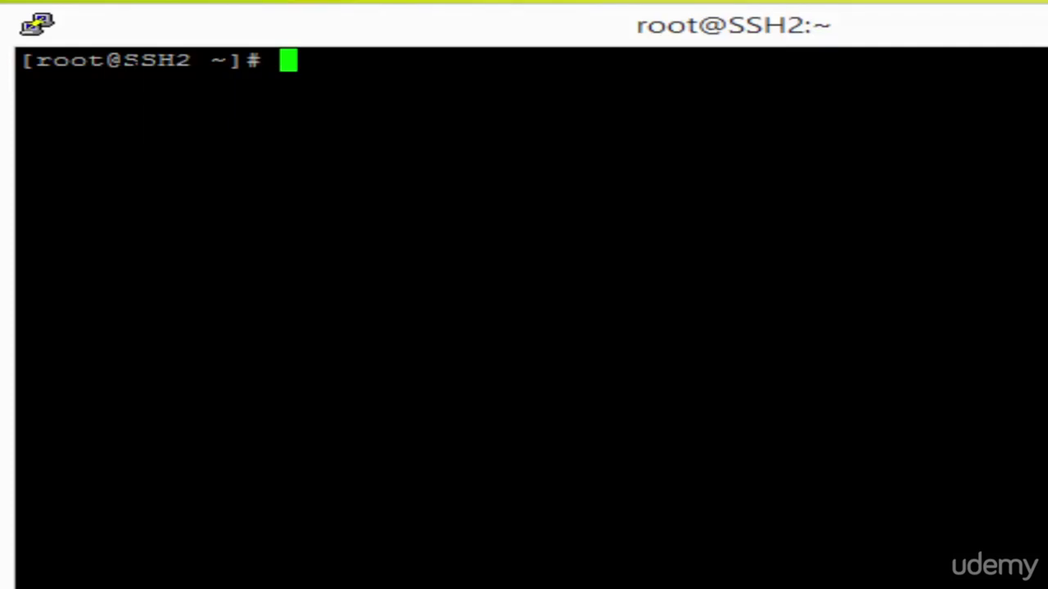
Run 'screen' at the SSH2 root prompt to open screen window 0
{"action": "type", "text": "screen"}
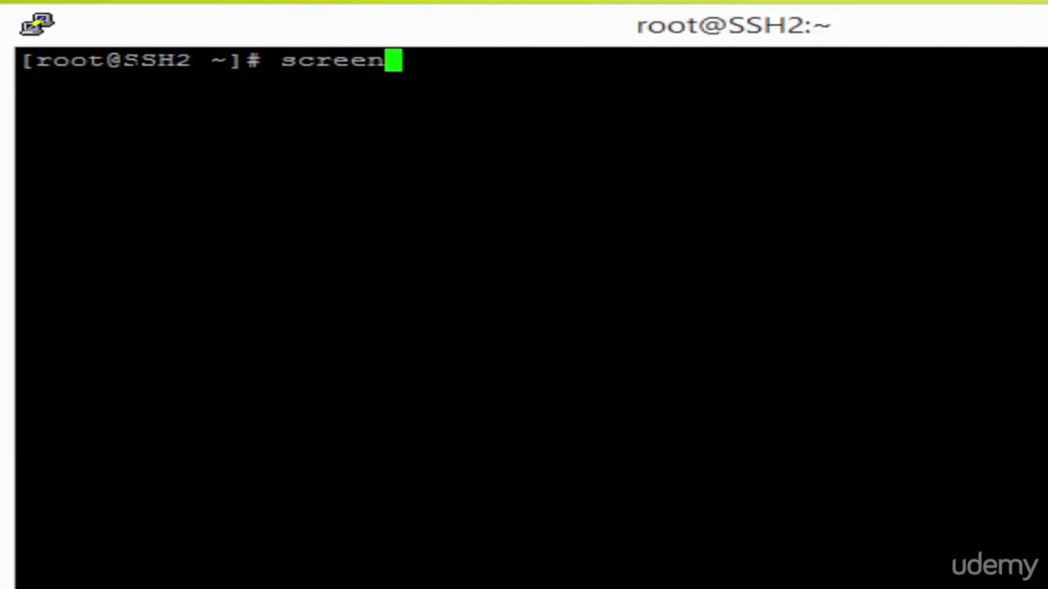
{"action": "key", "text": "Return"}
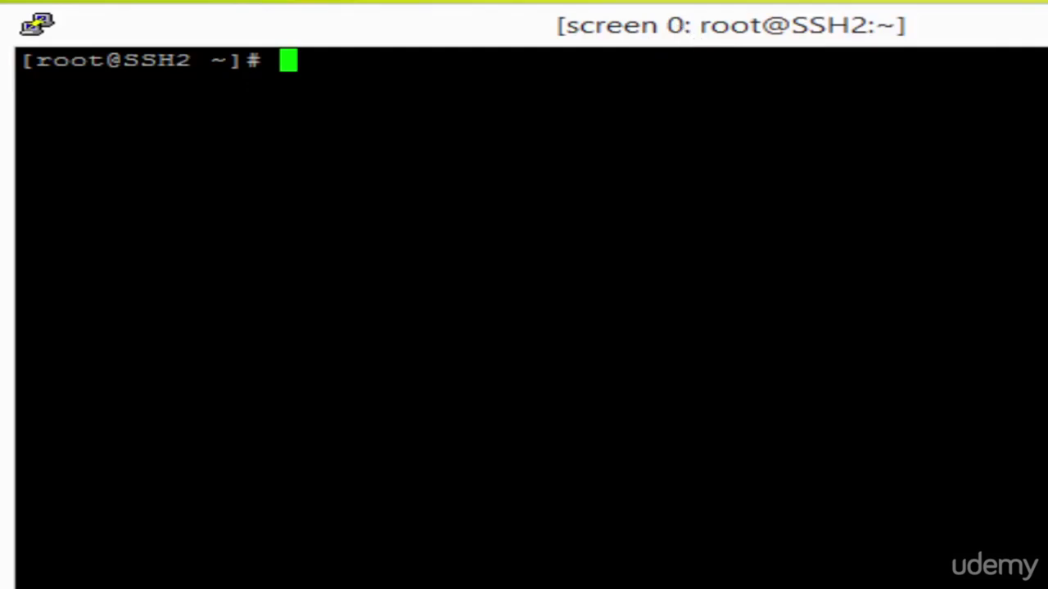
SSH as root into 192.168.8.100 and log in with the password
{"action": "type", "text": "ssh roo"}
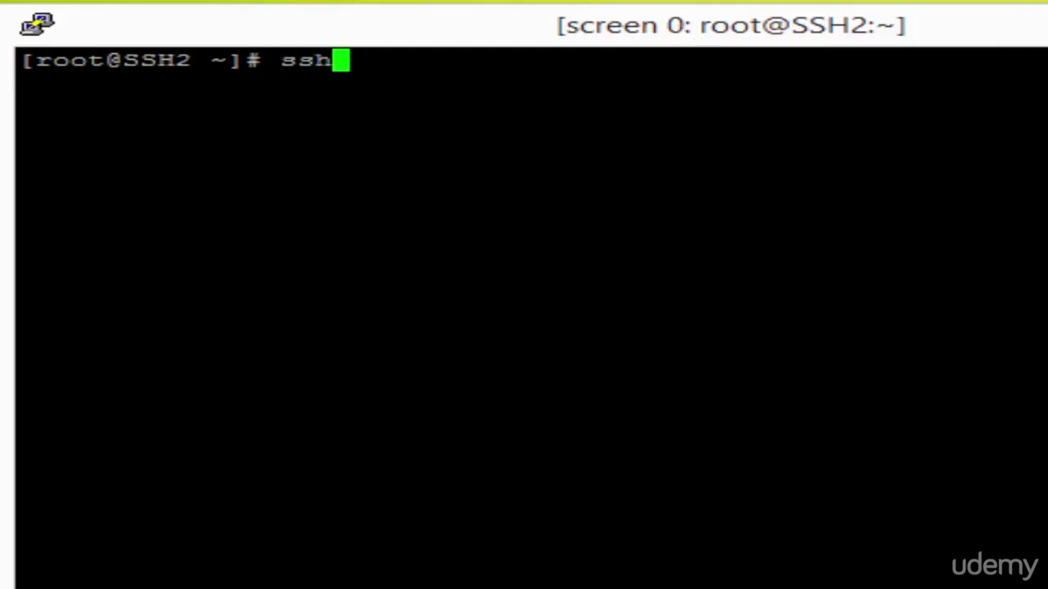
{"action": "type", "text": "@1"}
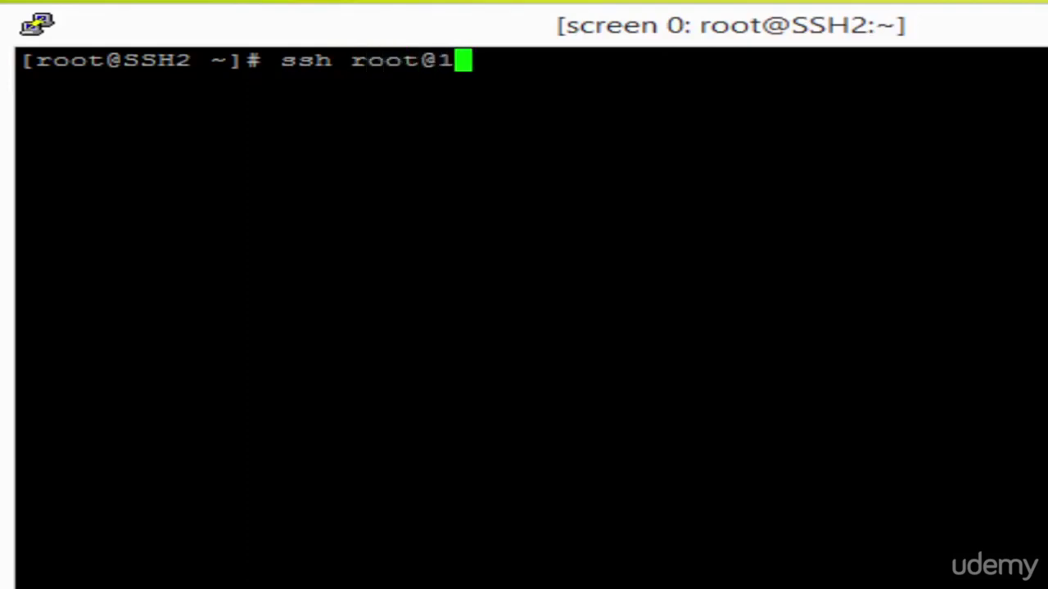
{"action": "type", "text": "92.168"}
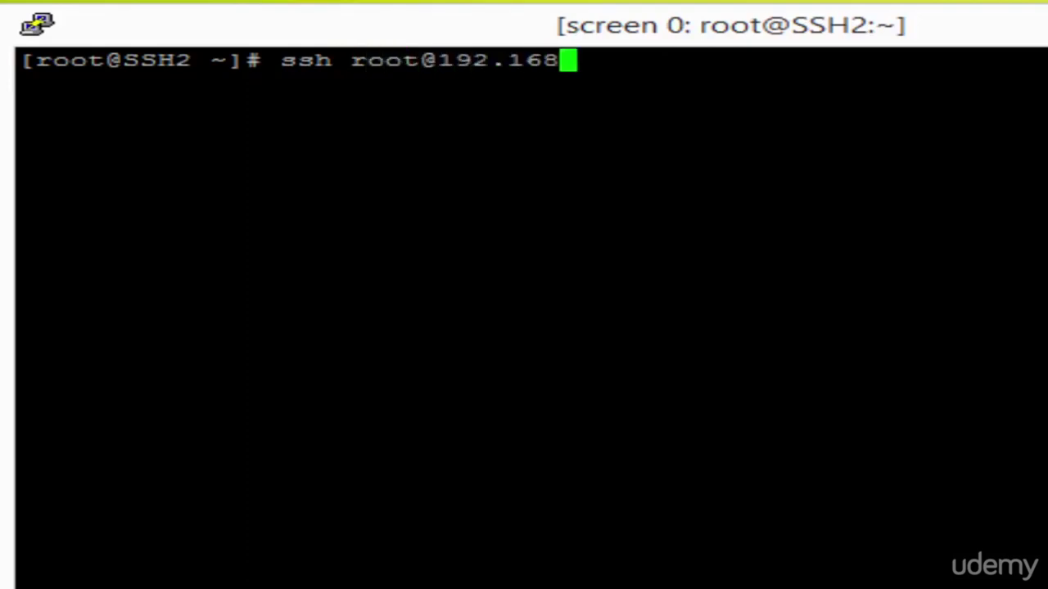
{"action": "type", "text": ".8.100"}
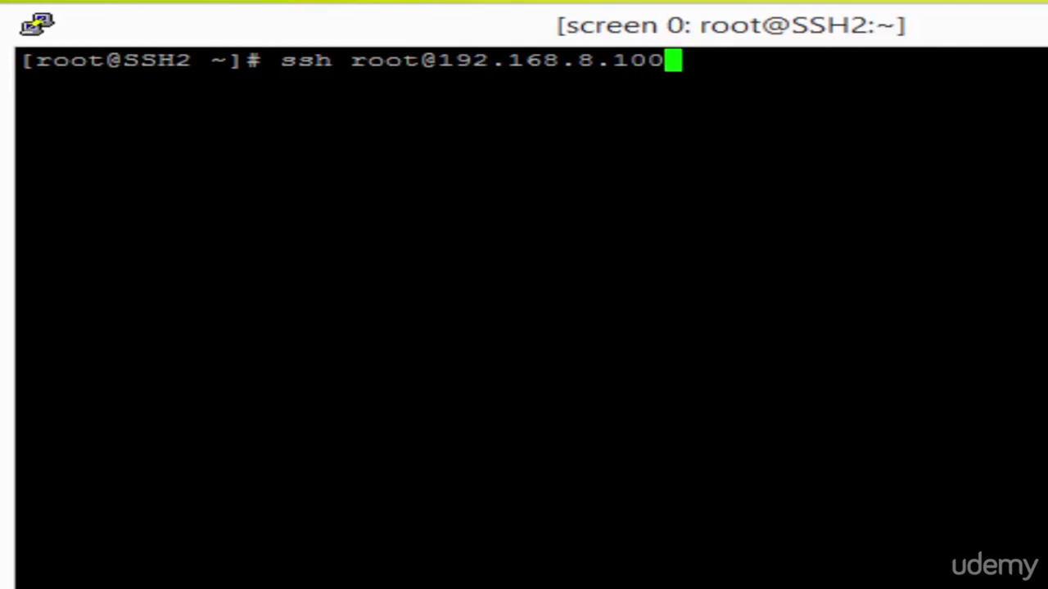
{"action": "key", "text": "Return"}
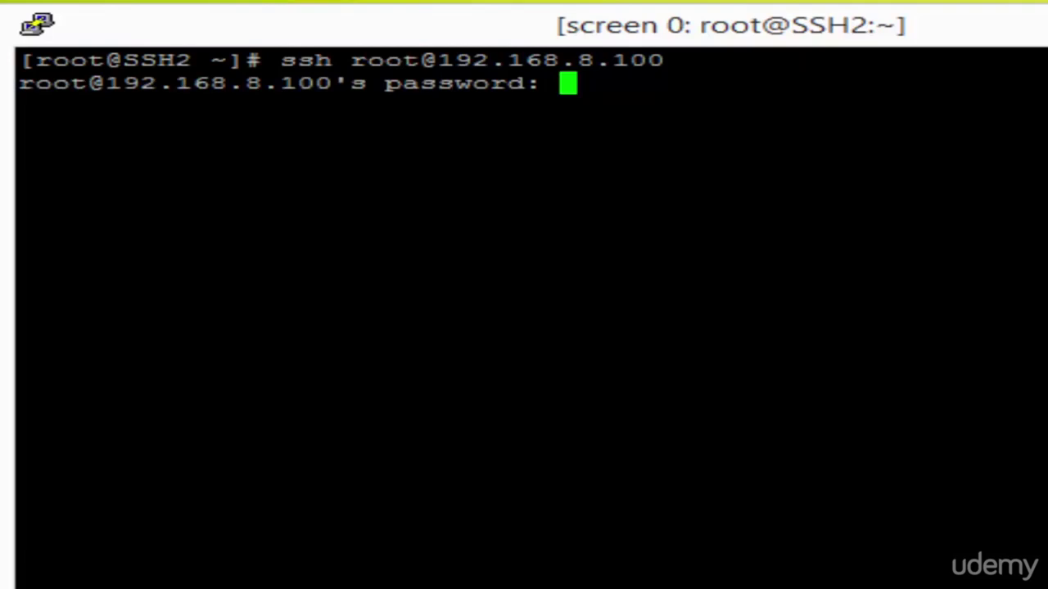
{"action": "key", "text": "Return"}
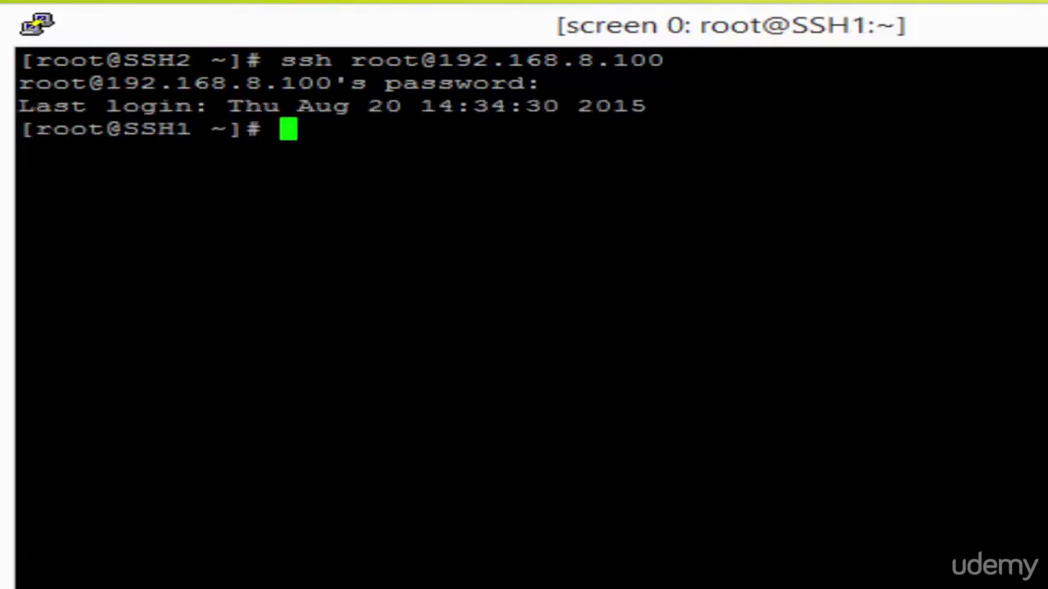
{"action": "left_click_drag", "start_coordinate": [122, 129], "coordinate": [210, 129]}
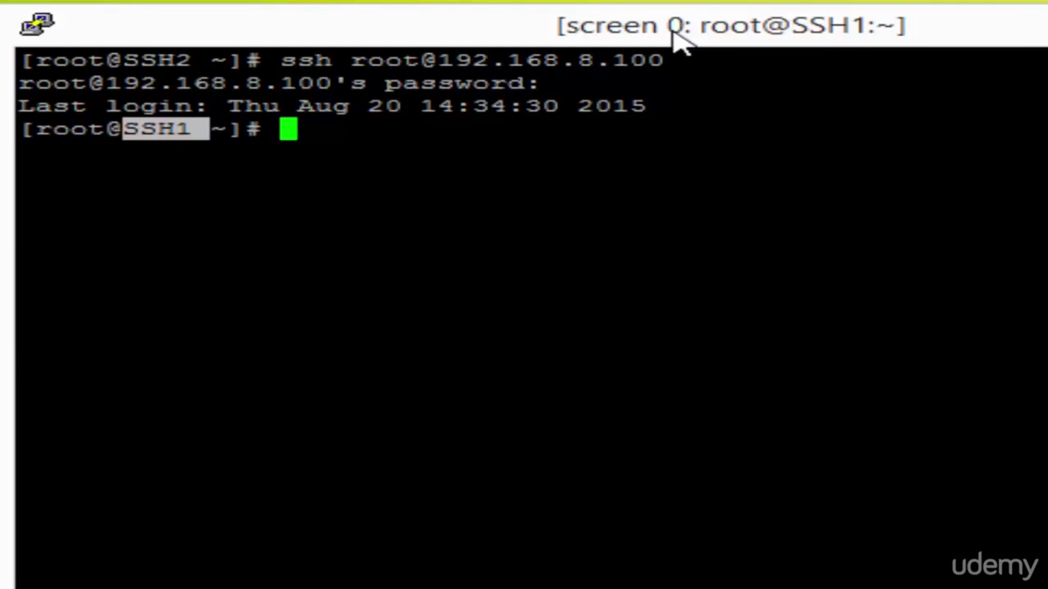
Run top on 192.168.8.100, then create a new screen window with Ctrl+A
{"action": "type", "text": "top"}
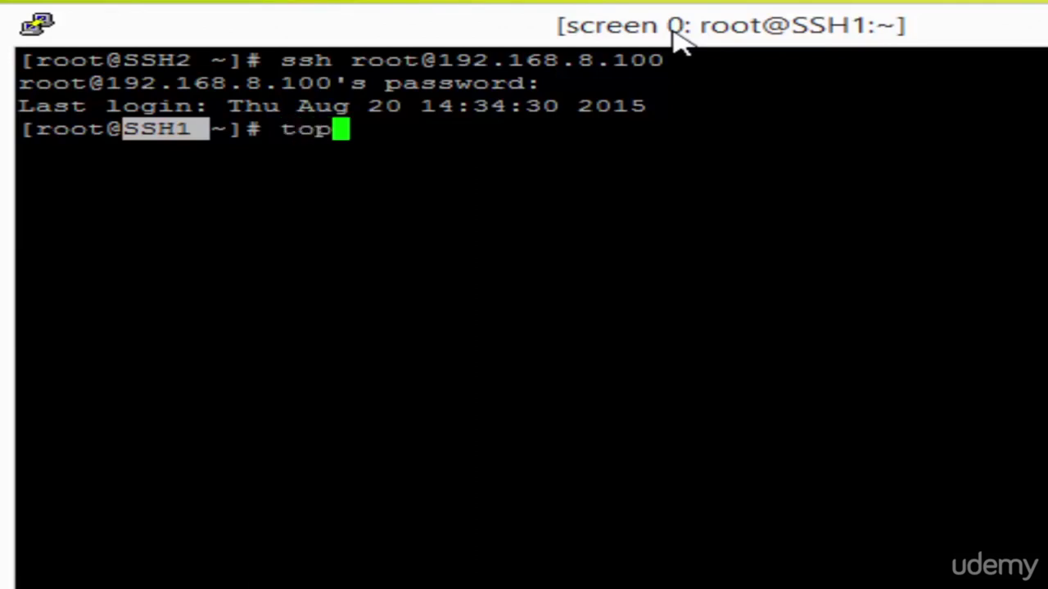
{"action": "key", "text": "Return"}
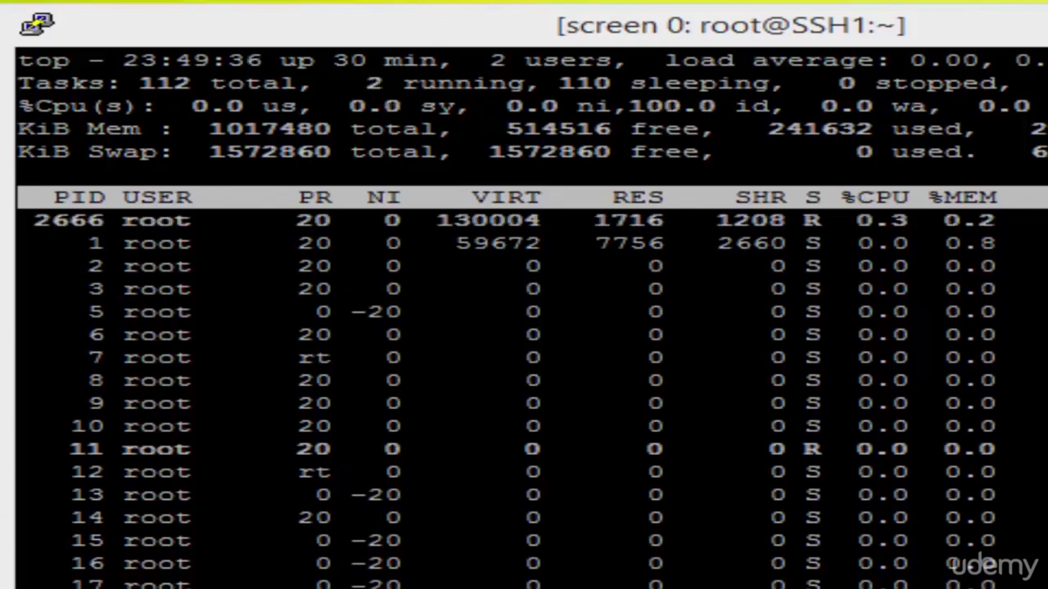
{"action": "key", "text": "ctrl+a"}
{"action": "key", "text": "n"}
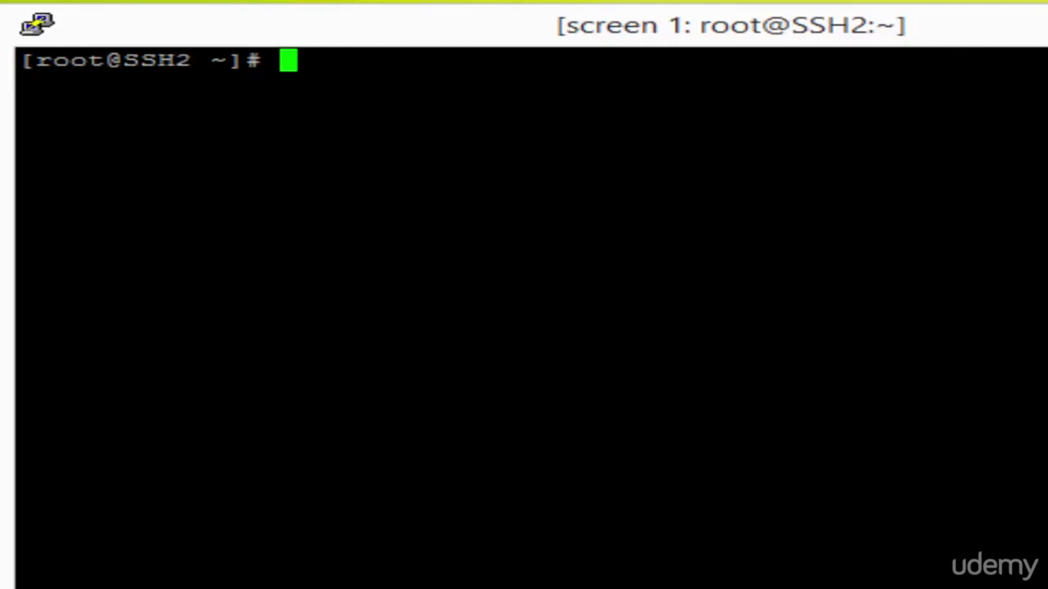
Run 'tail -f /var/log/messages' in screen window 1, then create screen window 2
{"action": "type", "text": "ta"}
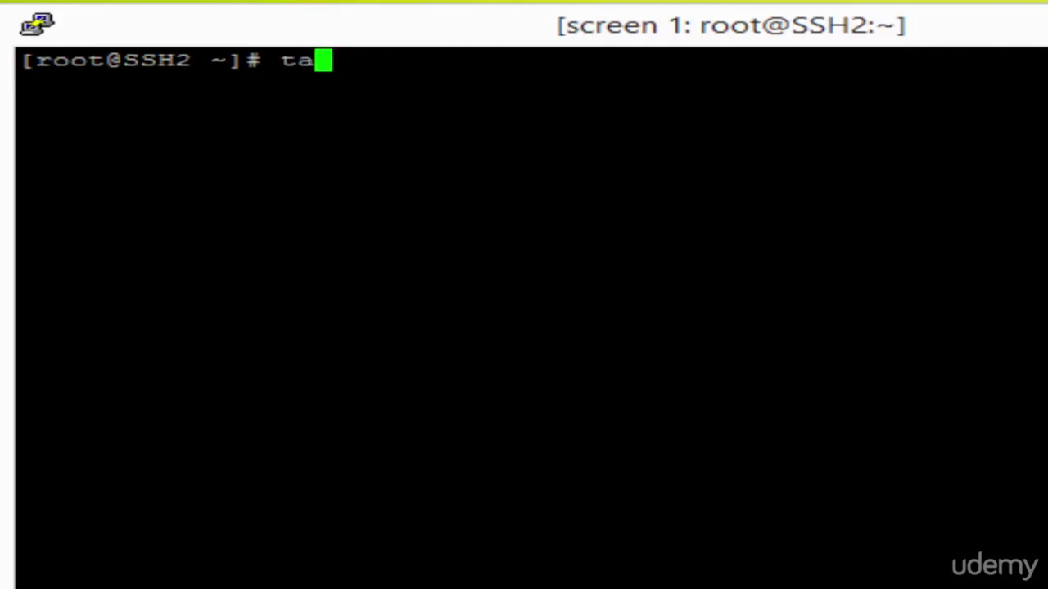
{"action": "type", "text": "il -f "}
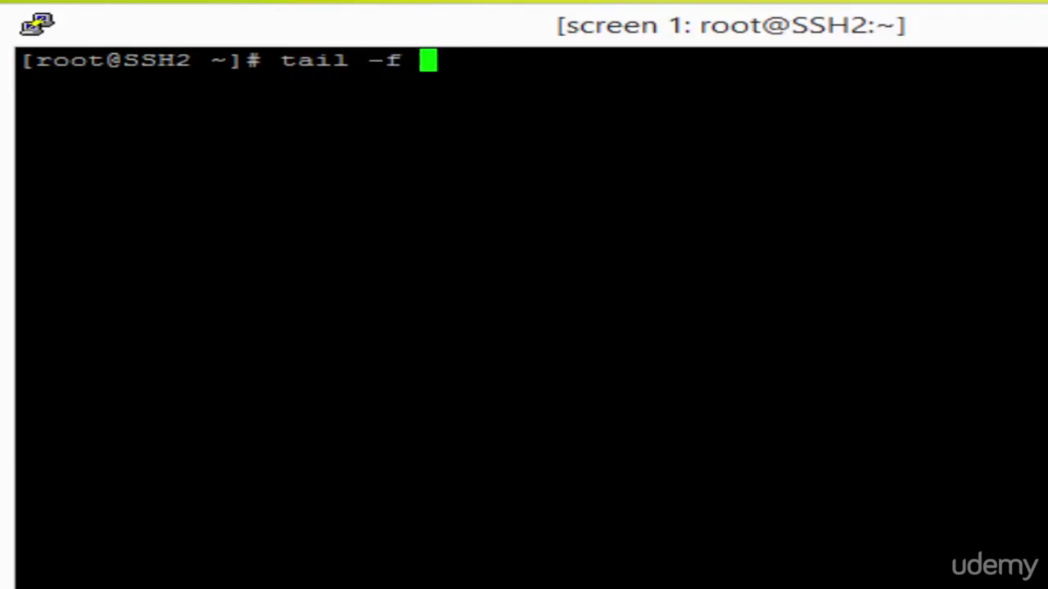
{"action": "type", "text": "/var/log/messages"}
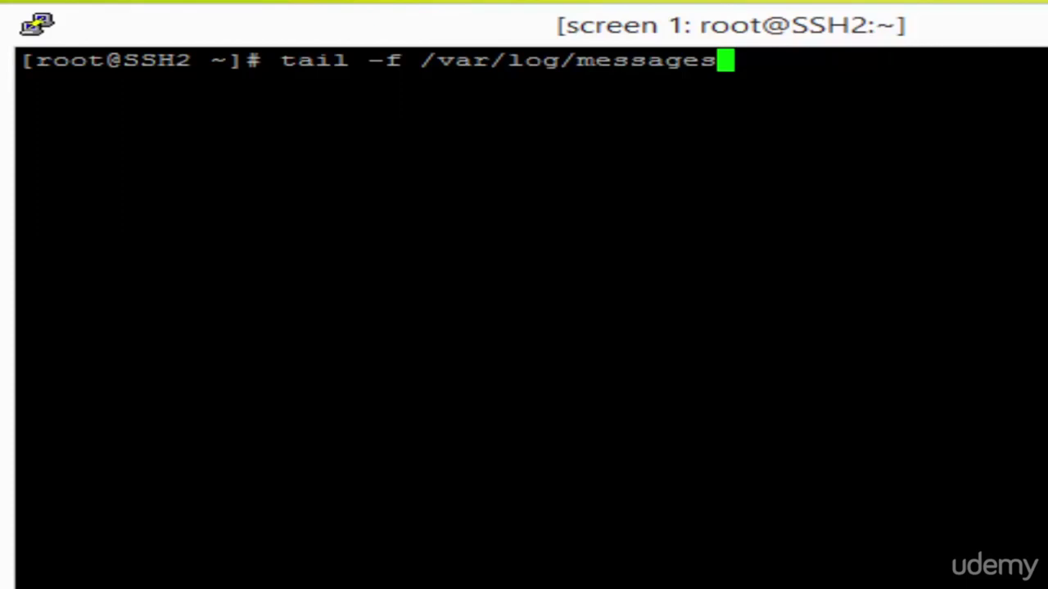
{"action": "key", "text": "Return"}
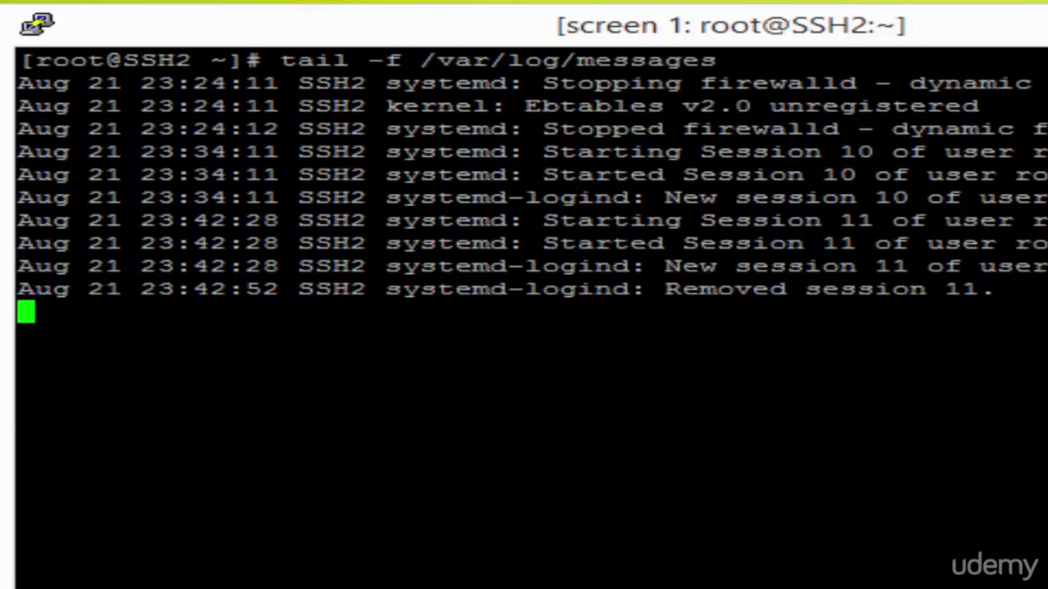
{"action": "key", "text": "ctrl+a"}
{"action": "key", "text": "c"}
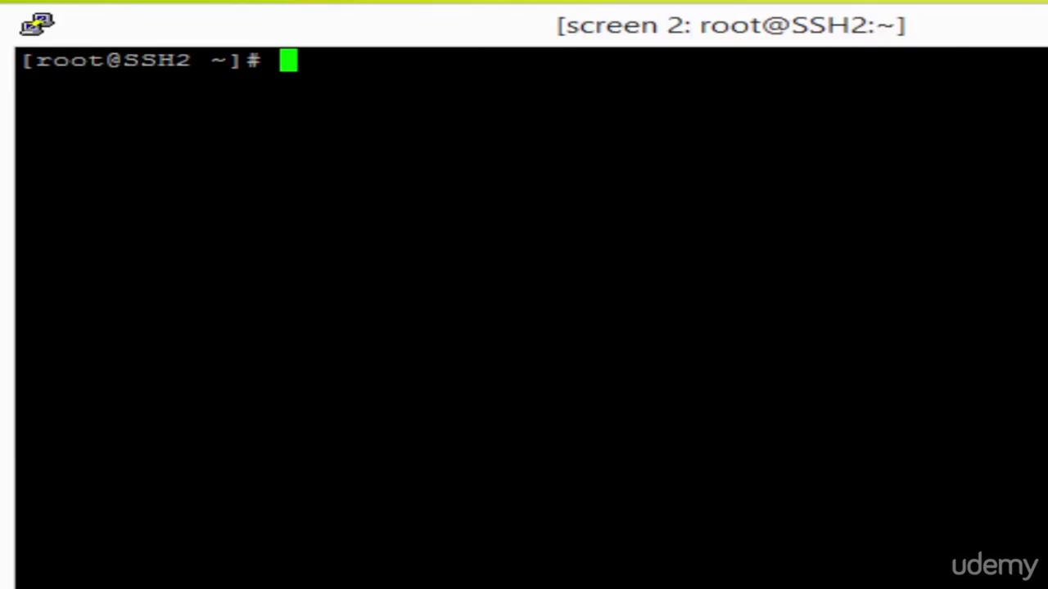
Start a wget download of the pasted CentOS-7 Minimal ISO URL, then switch to window 0
{"action": "type", "text": "wget"}
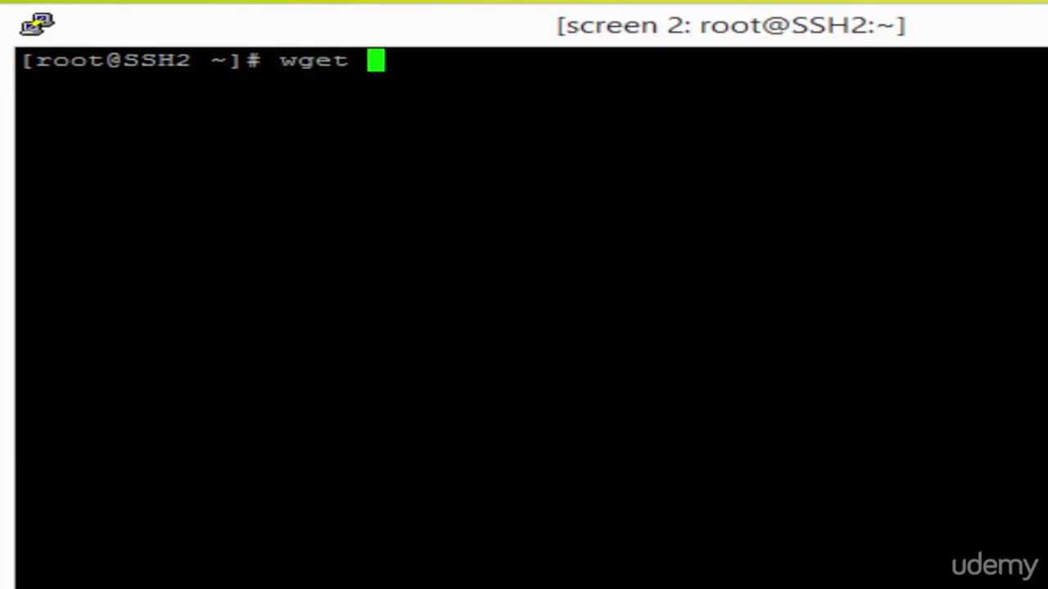
{"action": "type", "text": "http://mirrors.isu.net.sa/pub/centos/7/isos/x86_64/CentOS-7-x86_64-Minimal-1503-01.iso"}
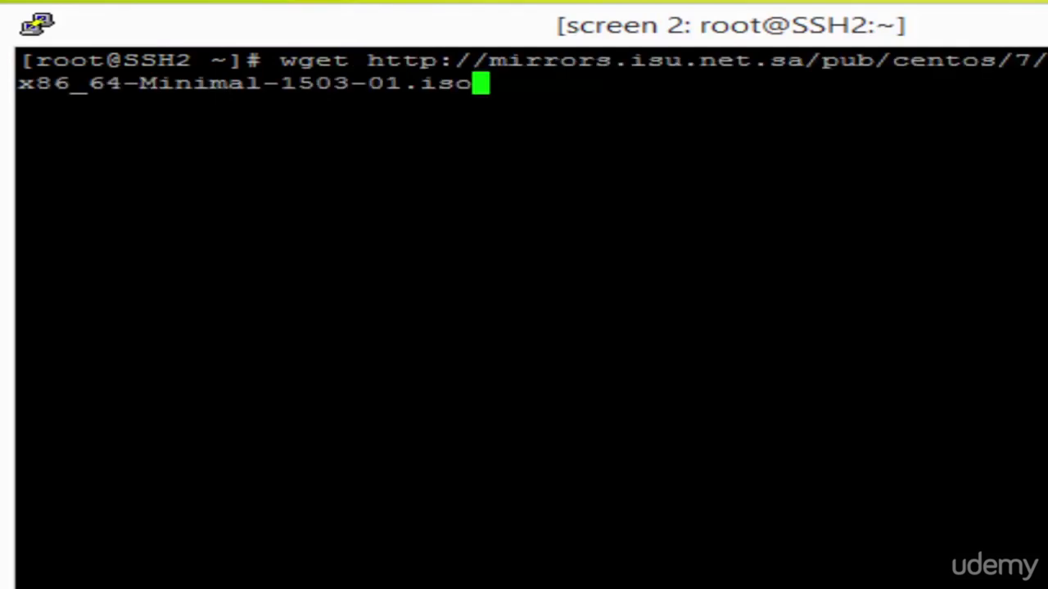
{"action": "key", "text": "Return"}
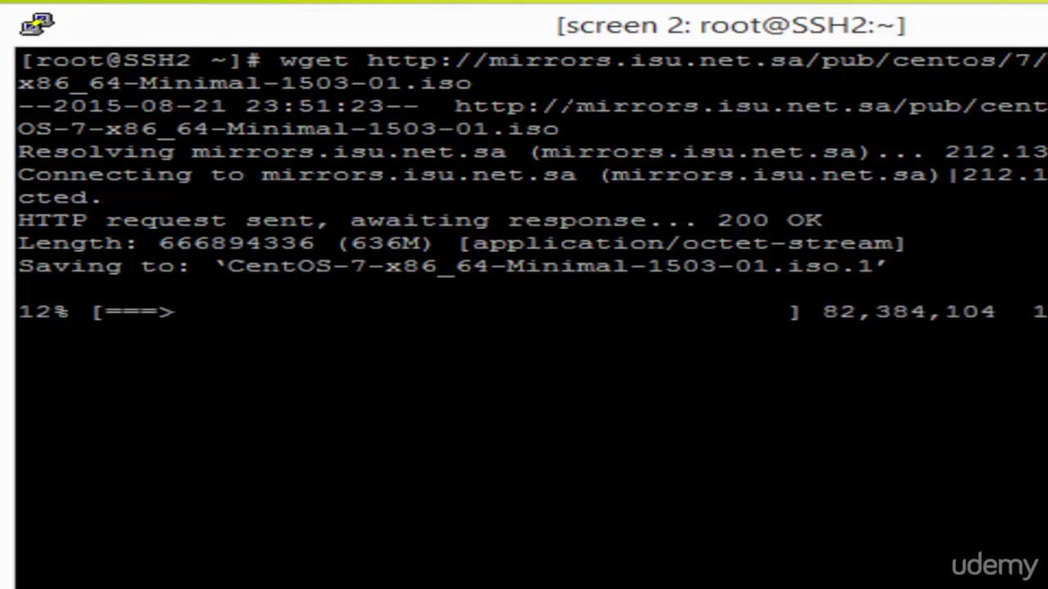
{"action": "key", "text": "ctrl+a"}
{"action": "key", "text": "0"}
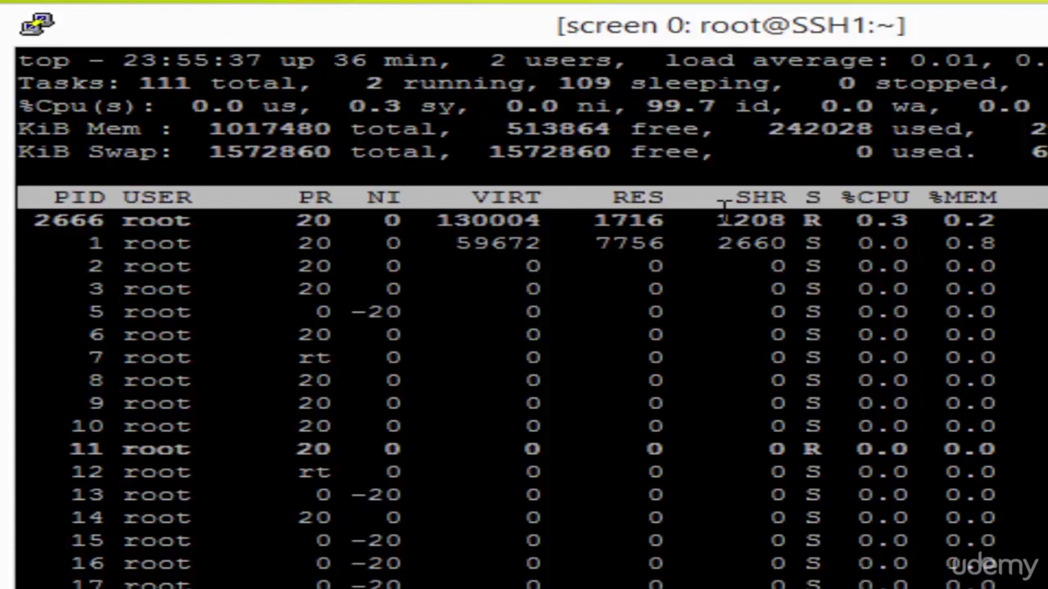
Cycle through screen windows 1 and 2, ending on window 1 tailing the log
{"action": "key", "text": "ctrl+a"}
{"action": "key", "text": "n"}
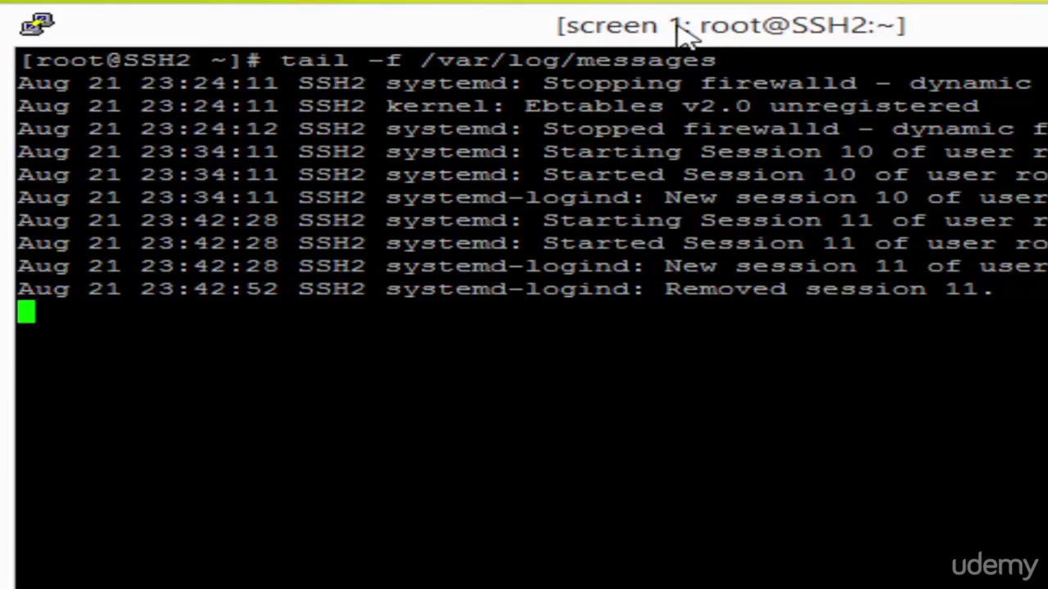
{"action": "key", "text": "ctrl+a"}
{"action": "key", "text": "n"}
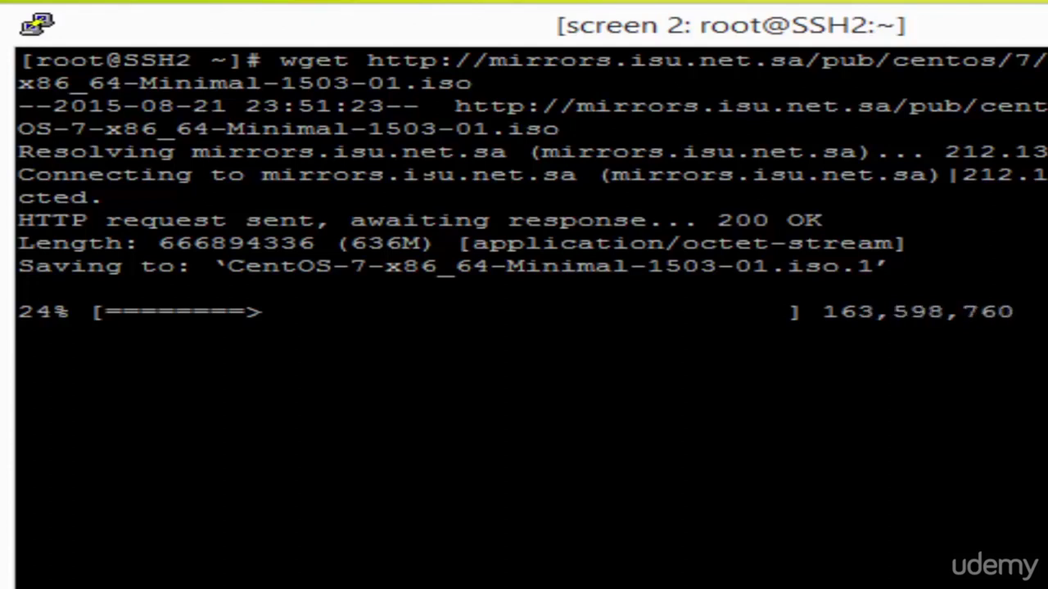
{"action": "key", "text": "ctrl+a"}
{"action": "key", "text": "1"}
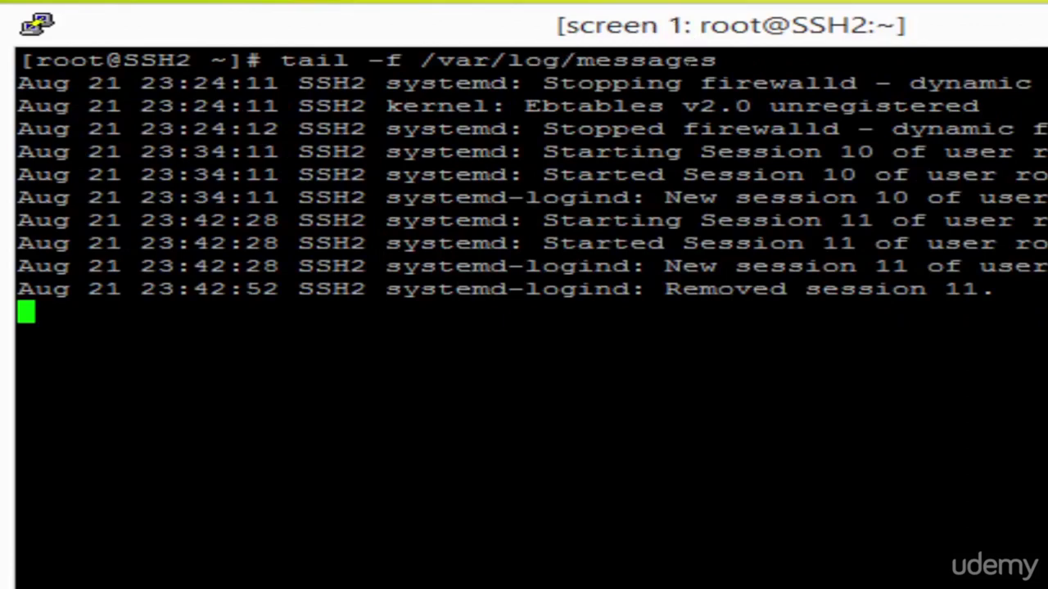
Step back to the previous screen window, window 0 running top
{"action": "key", "text": "ctrl+p"}
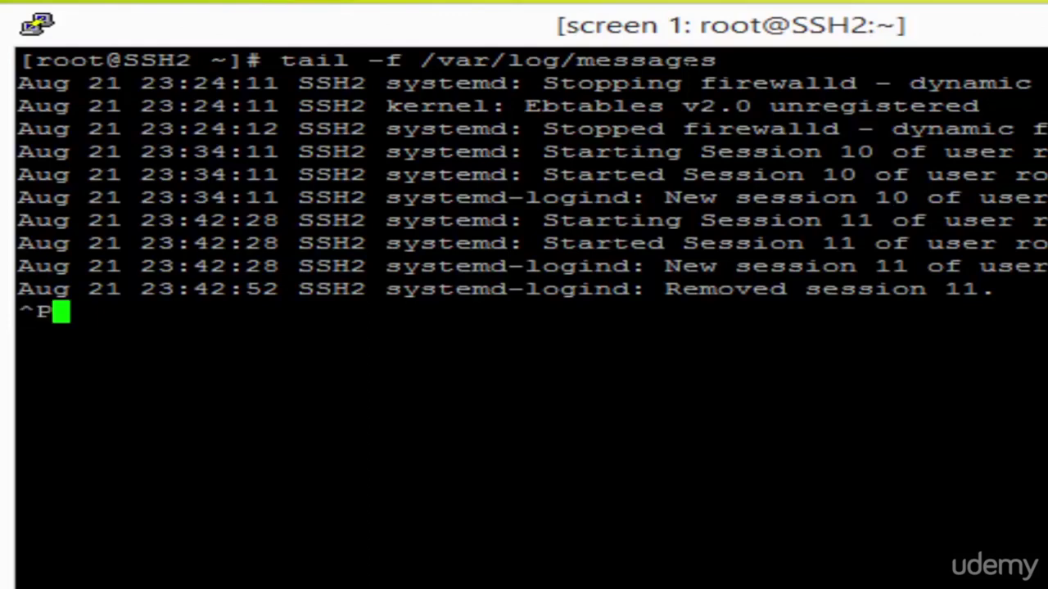
{"action": "key", "text": "BackSpace"}
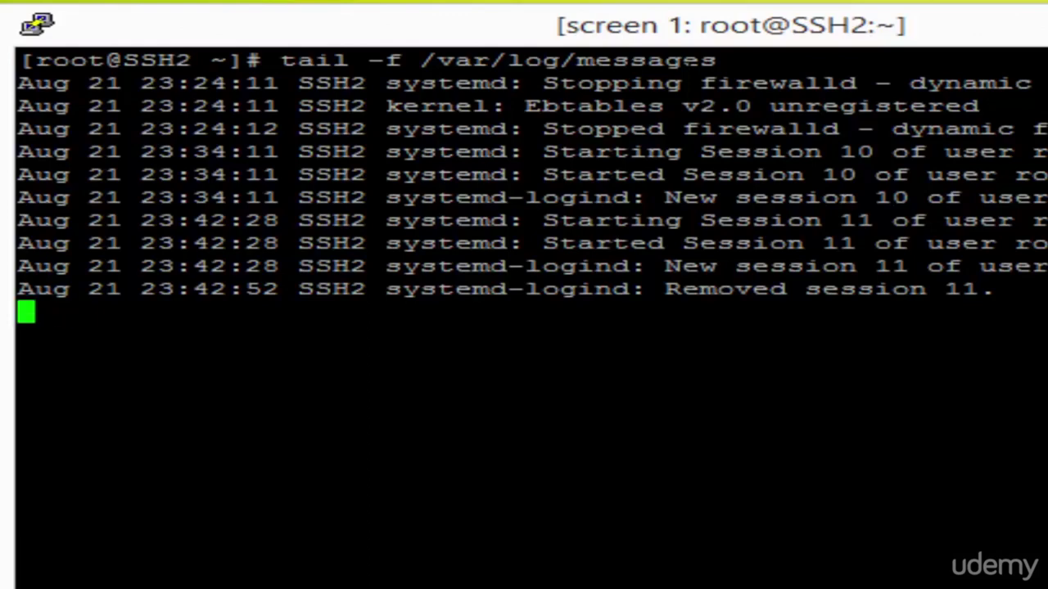
{"action": "key", "text": "ctrl+a"}
{"action": "key", "text": "p"}
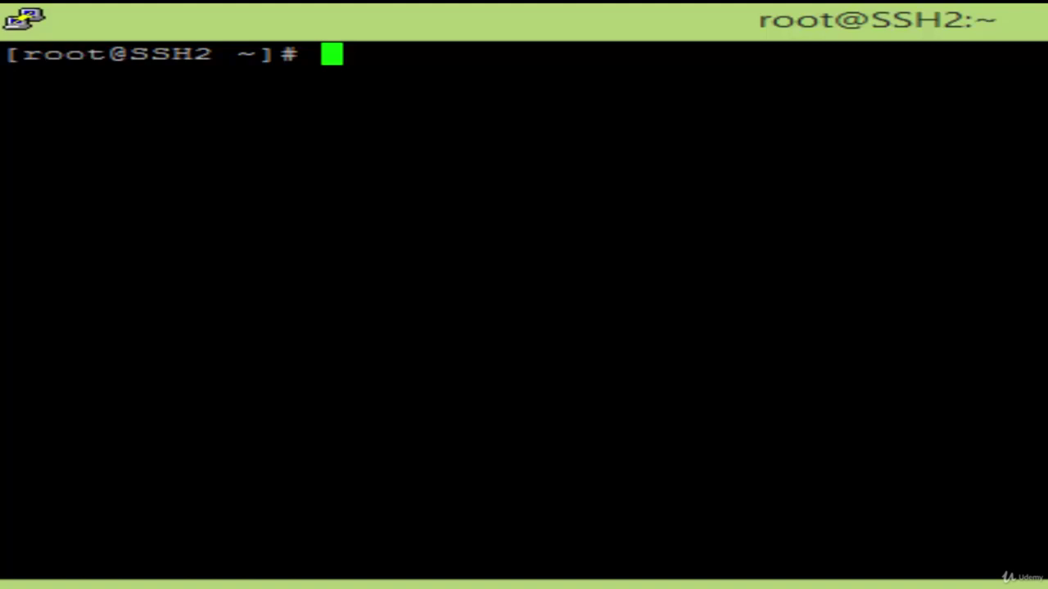
Start a fresh GNU screen session with 'screen', fixing a typo, and launch top in it
{"action": "type", "text": "screen"}
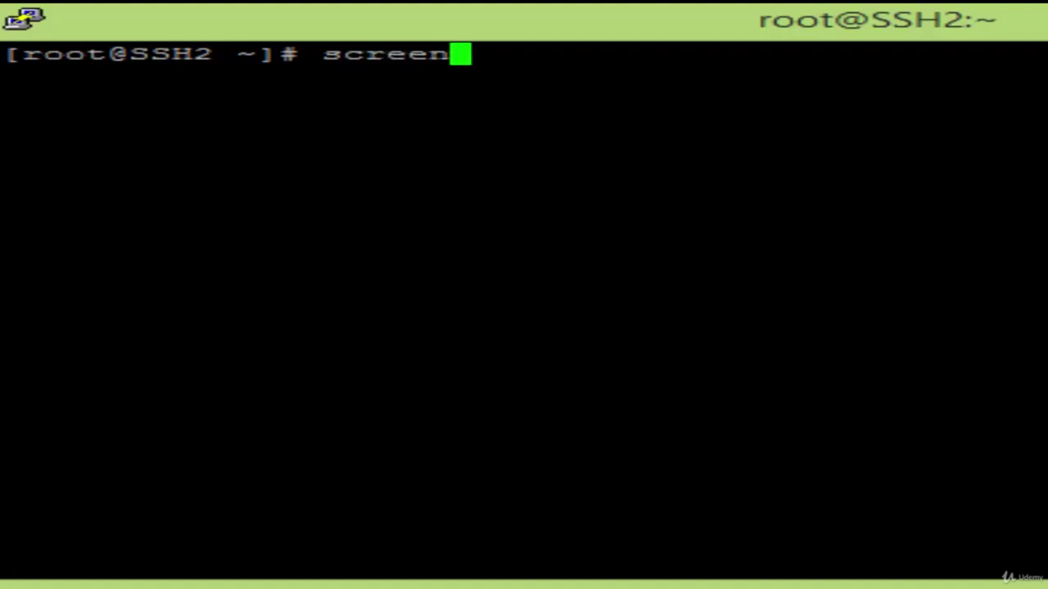
{"action": "key", "text": "Return"}
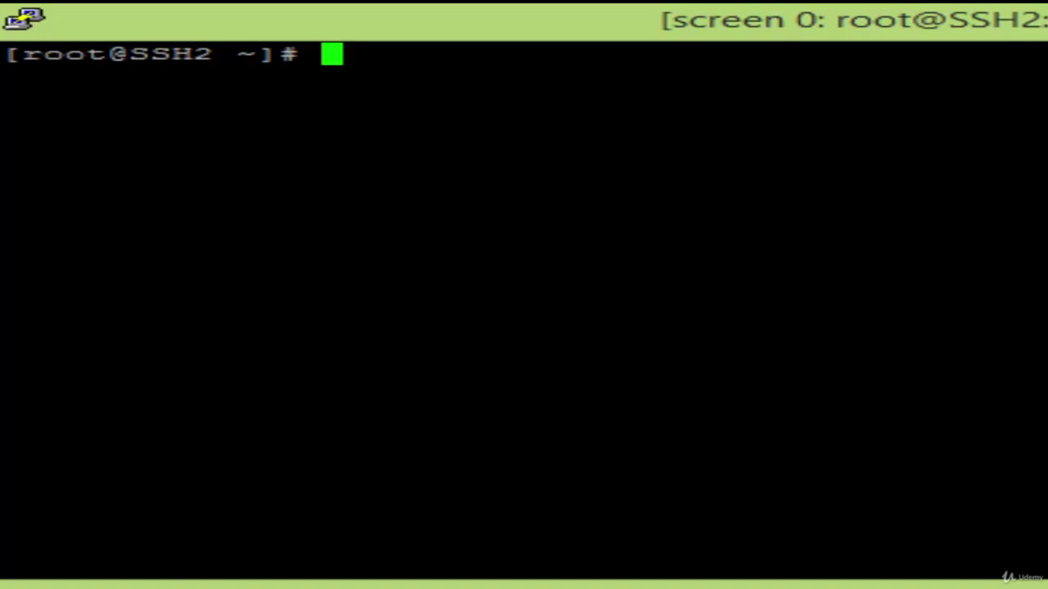
{"action": "type", "text": "top"}
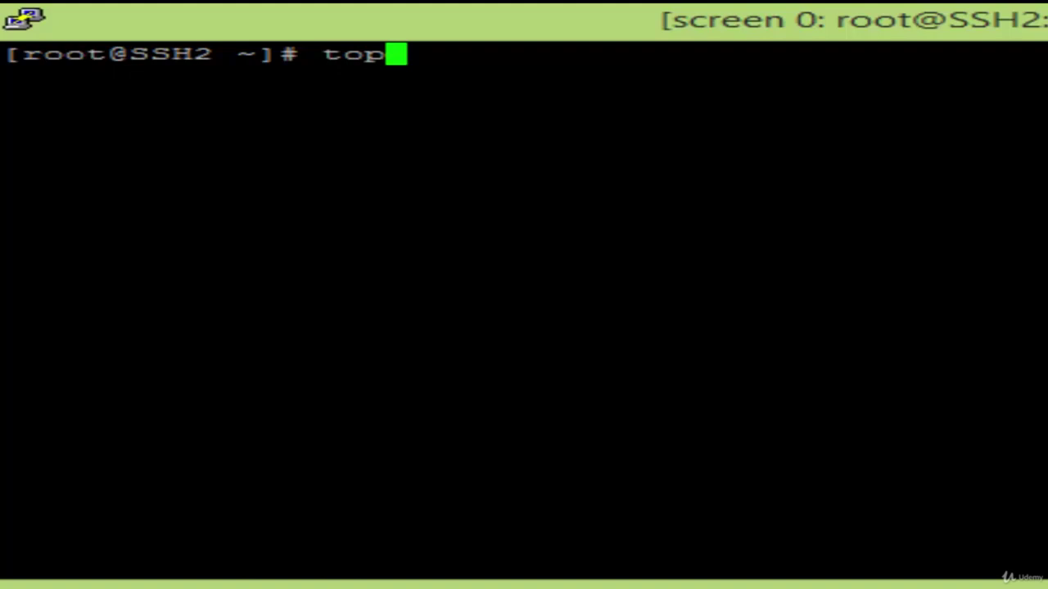
{"action": "key", "text": "Return"}
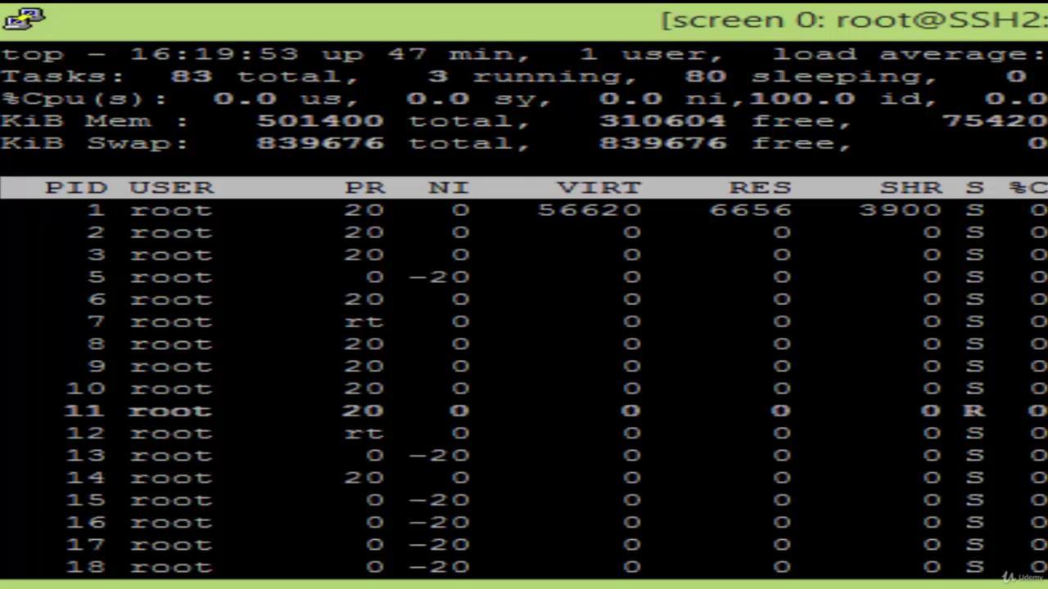
Lock screen with Ctrl+A X, unlock with the password, quit top and type exit
{"action": "key", "text": "ctrl+a"}
{"action": "key", "text": "x"}
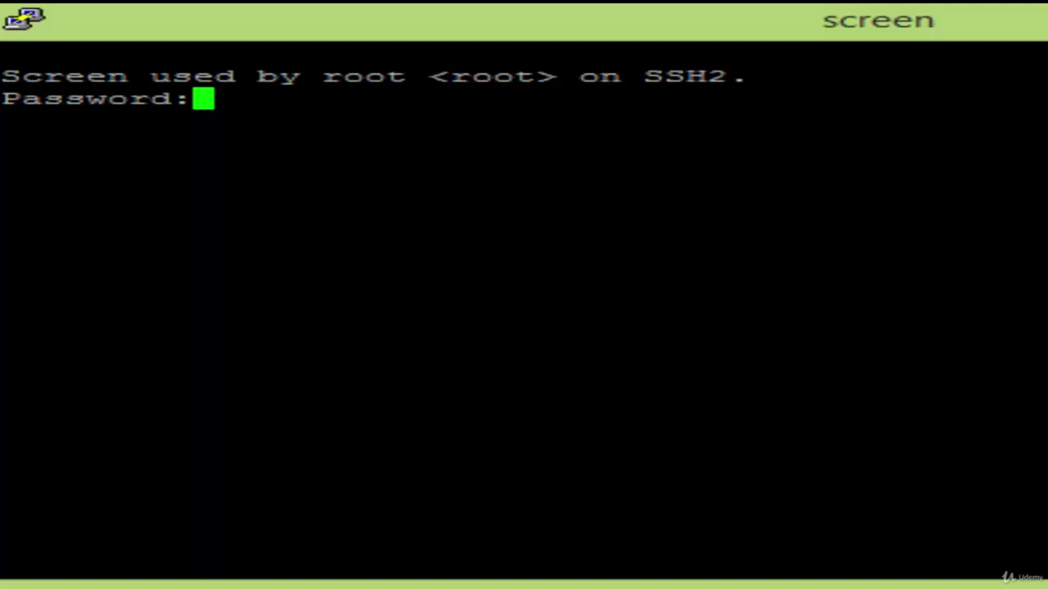
{"action": "key", "text": "Return"}
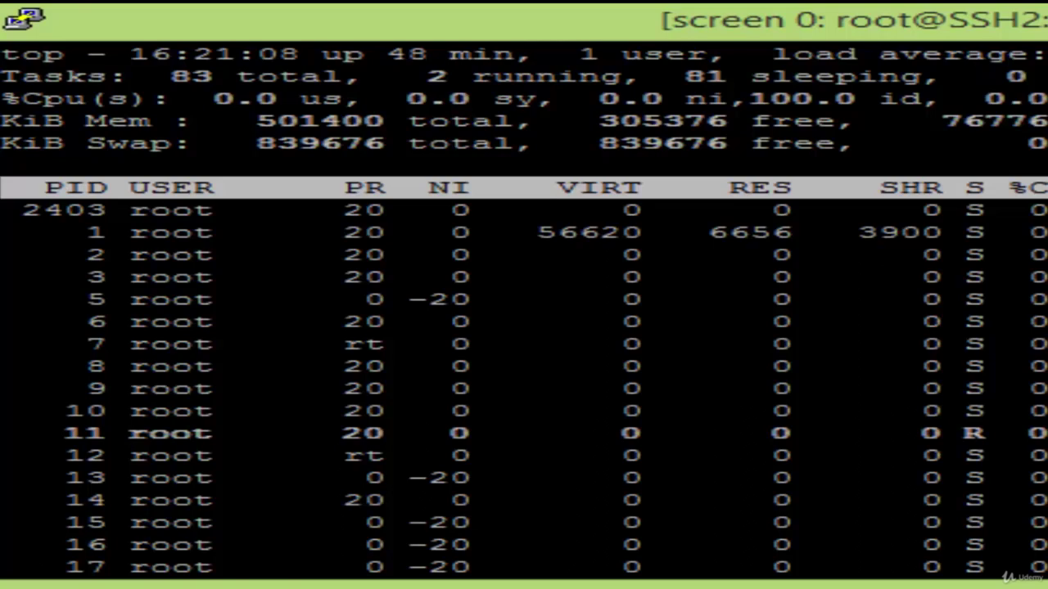
{"action": "key", "text": "q"}
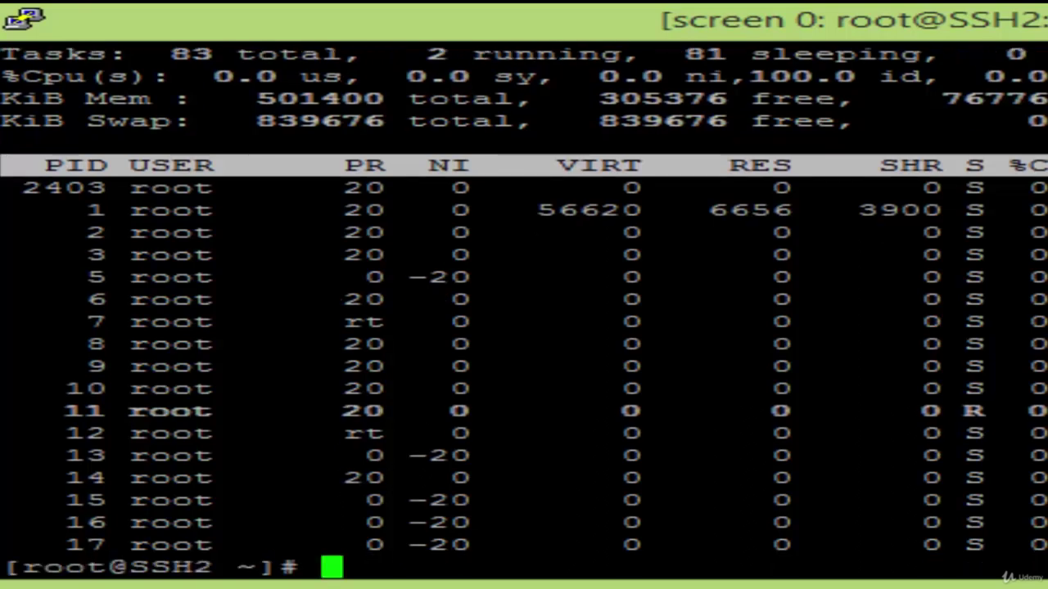
{"action": "type", "text": "exit"}
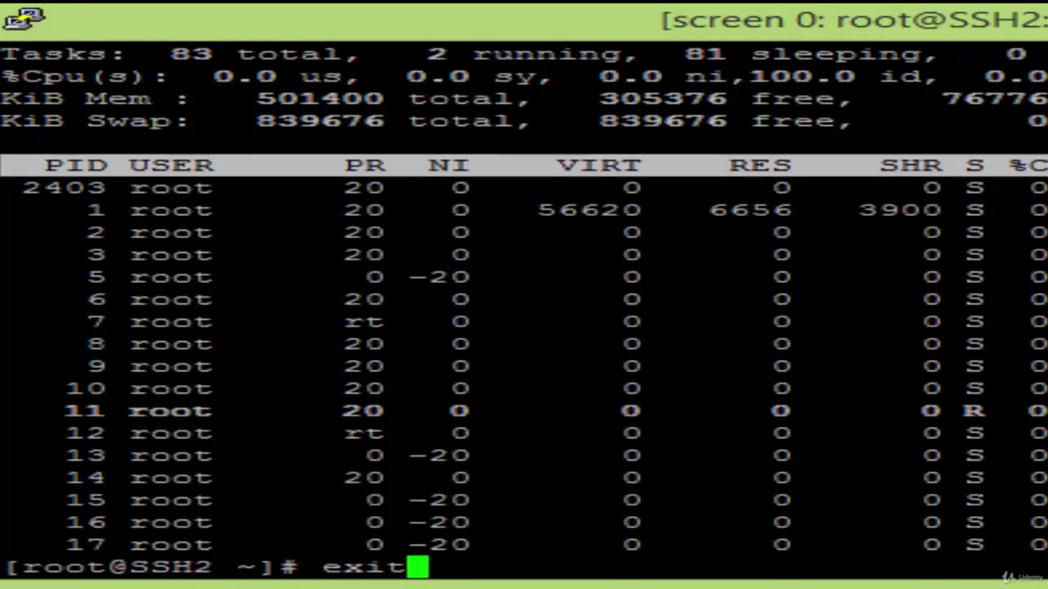
Run exit to terminate the GNU screen session on SSH2
{"action": "key", "text": "Return"}
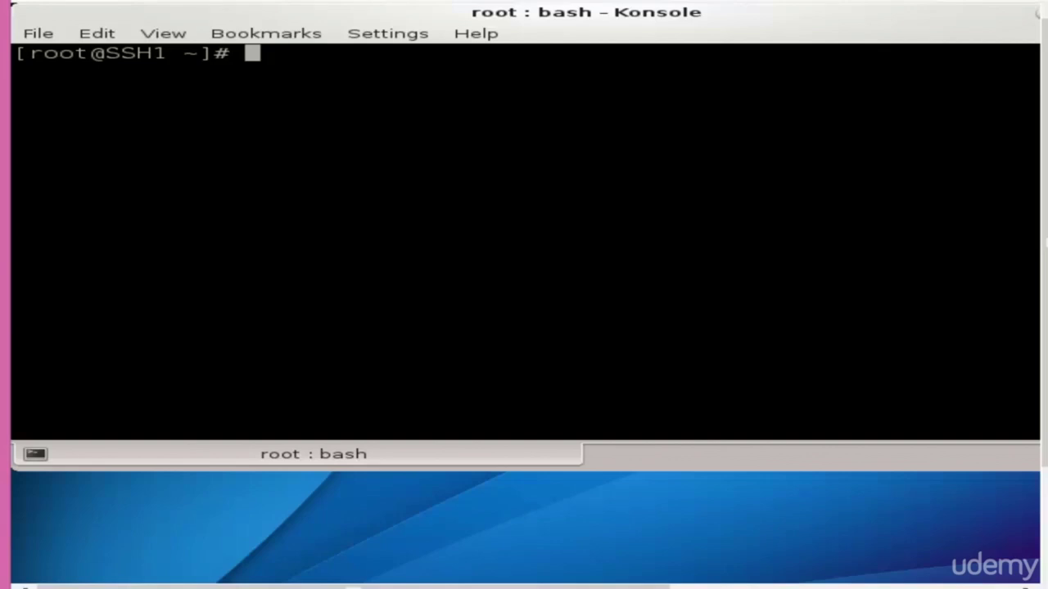
Open /etc/ssh/sshd_config in nano and search for 'x11' to find the X11Forwarding line
{"action": "type", "text": "nano /"}
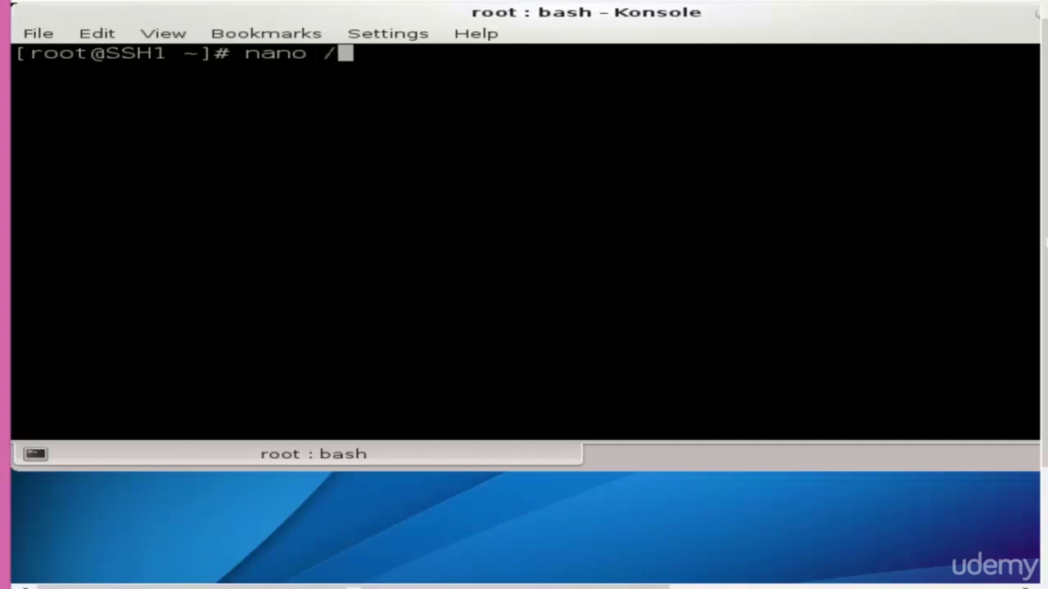
{"action": "type", "text": "etc/ss"}
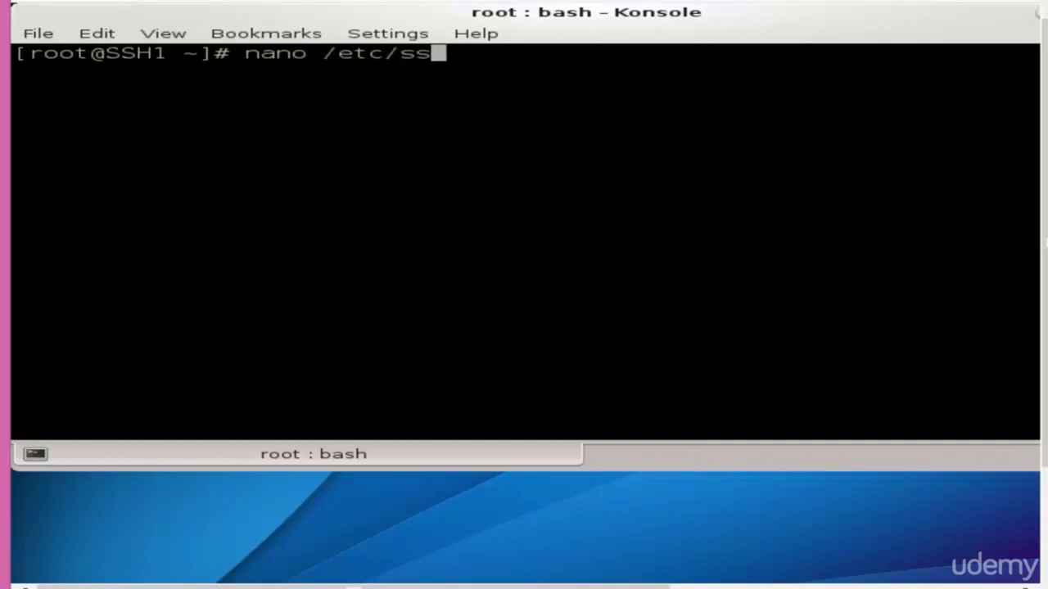
{"action": "type", "text": "h/s"}
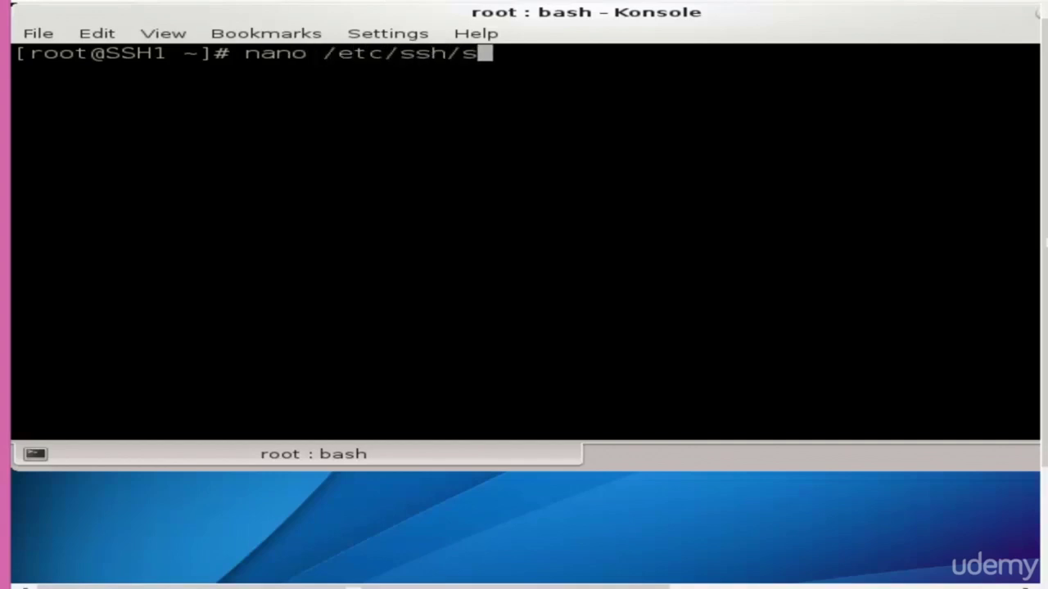
{"action": "type", "text": "shd_config"}
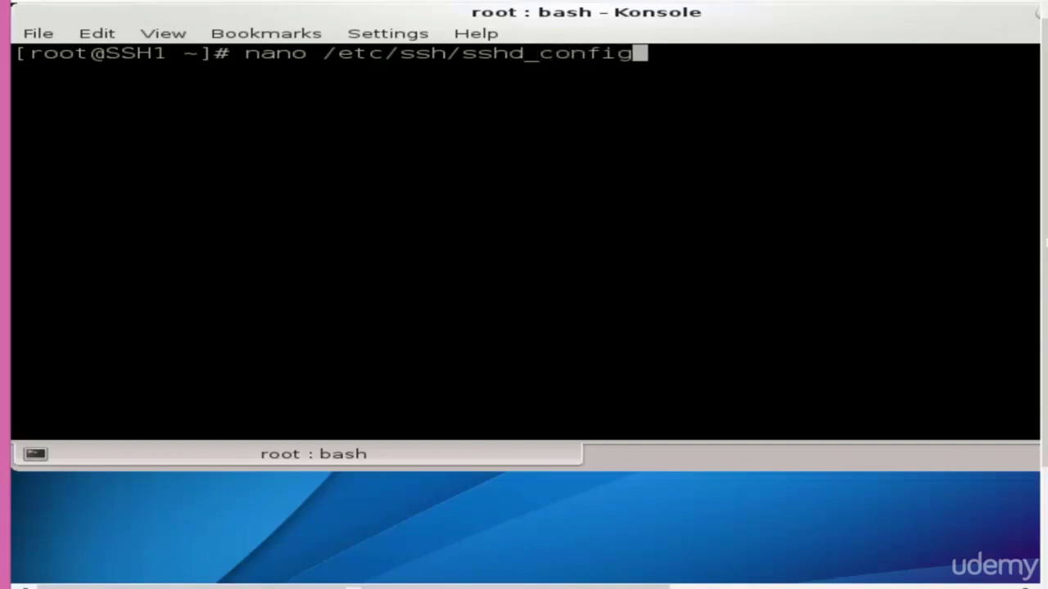
{"action": "key", "text": "Return"}
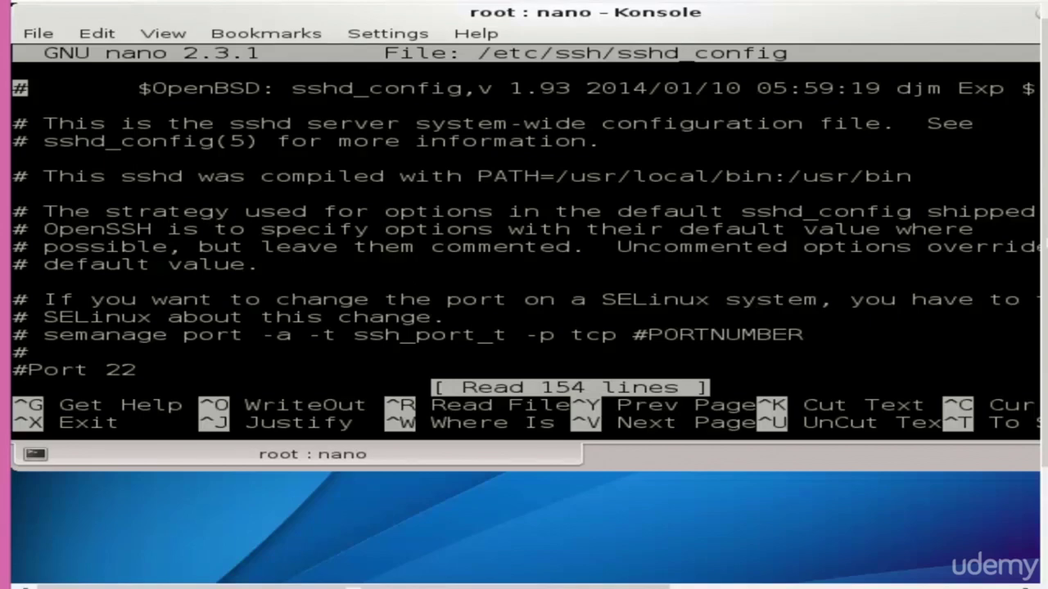
{"action": "key", "text": "ctrl+w"}
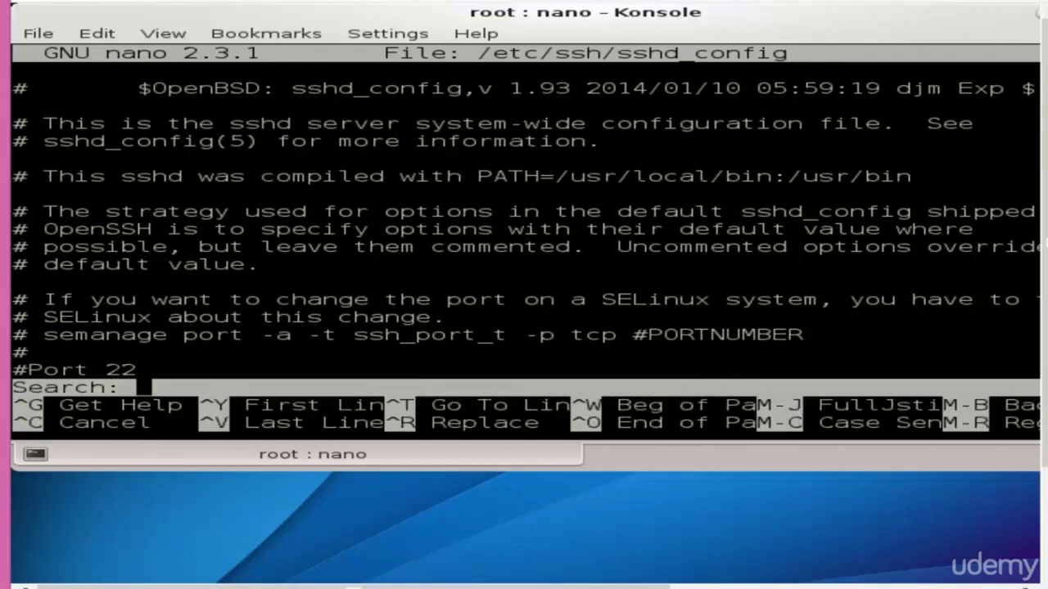
{"action": "type", "text": "x11"}
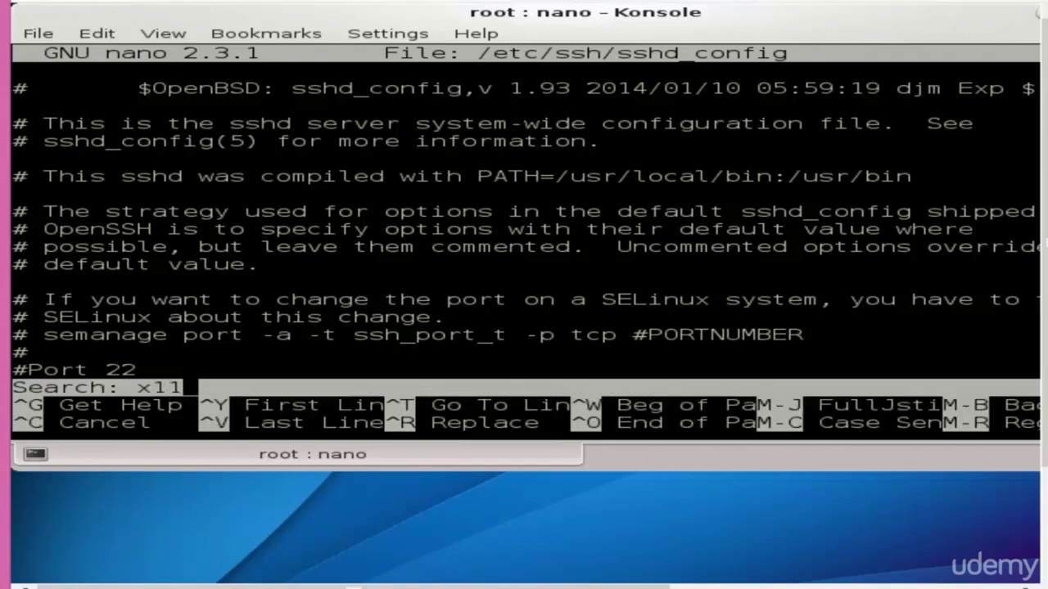
{"action": "key", "text": "Return"}
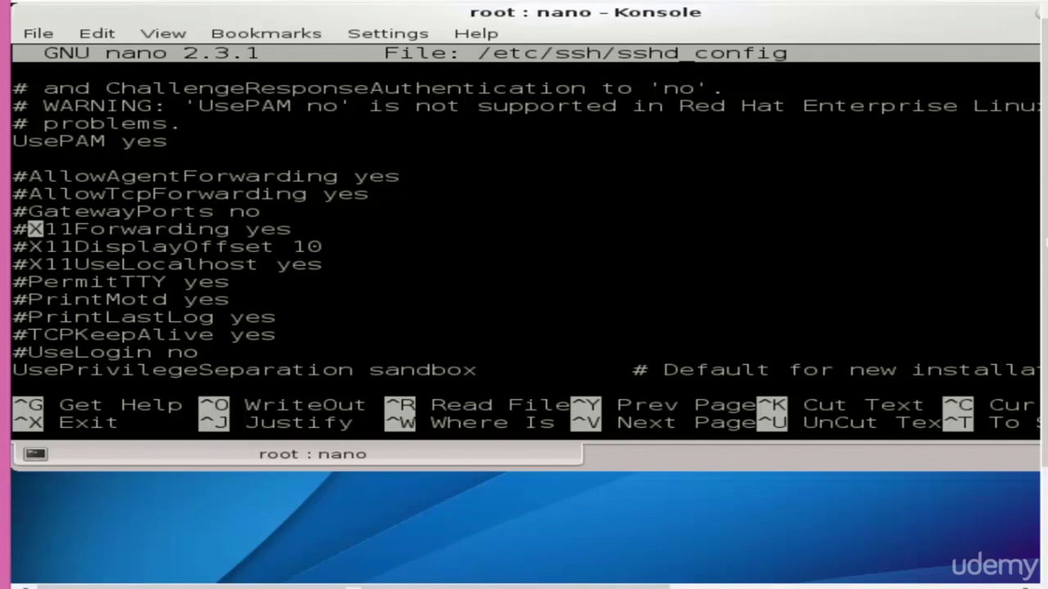
Uncomment 'X11Forwarding yes' and save the changes to sshd_config
{"action": "key", "text": "BackSpace"}
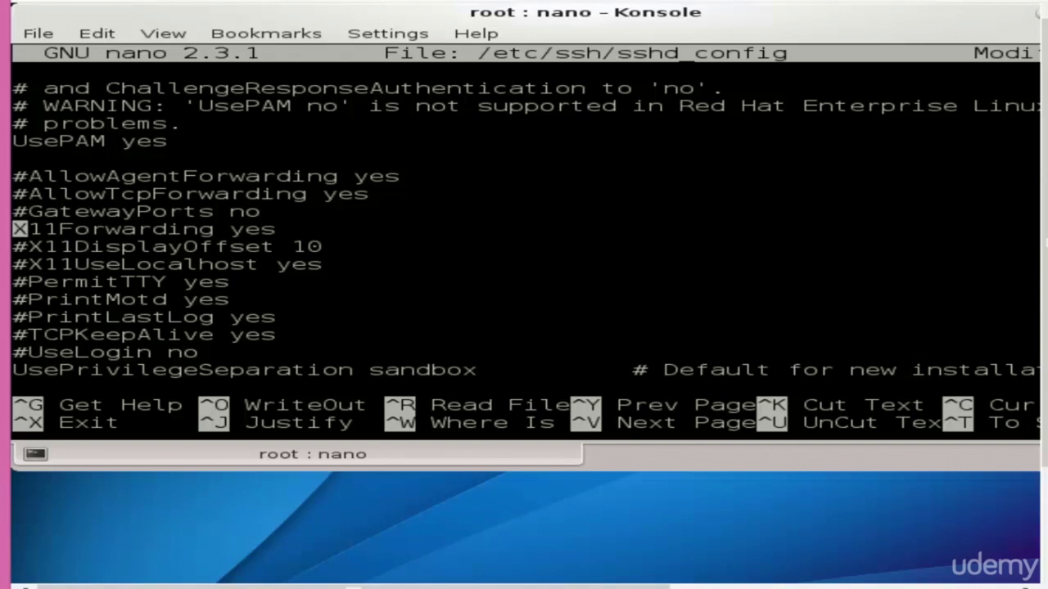
{"action": "key", "text": "ctrl+x"}
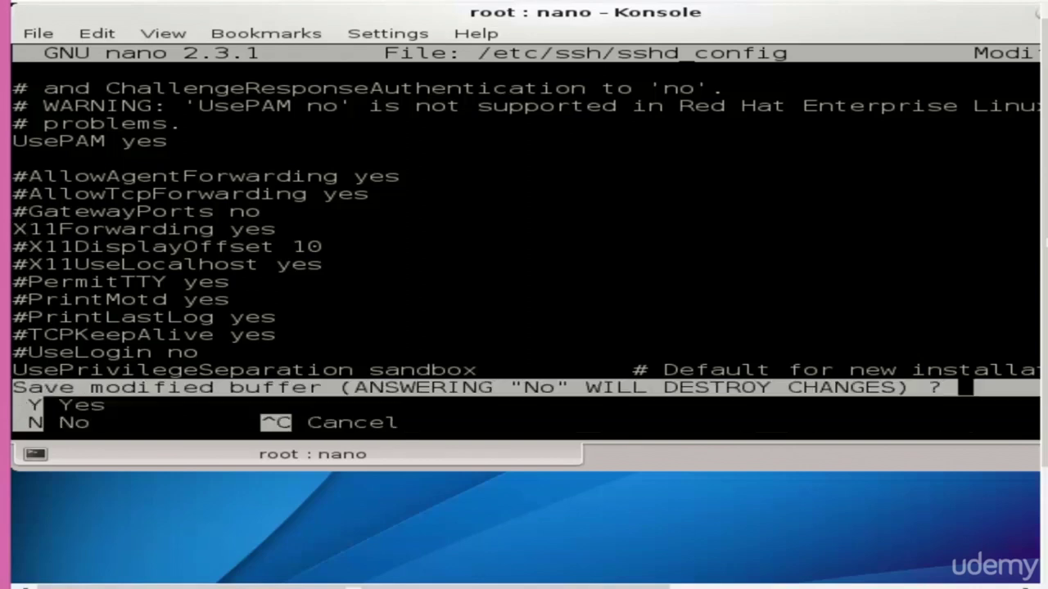
{"action": "key", "text": "y"}
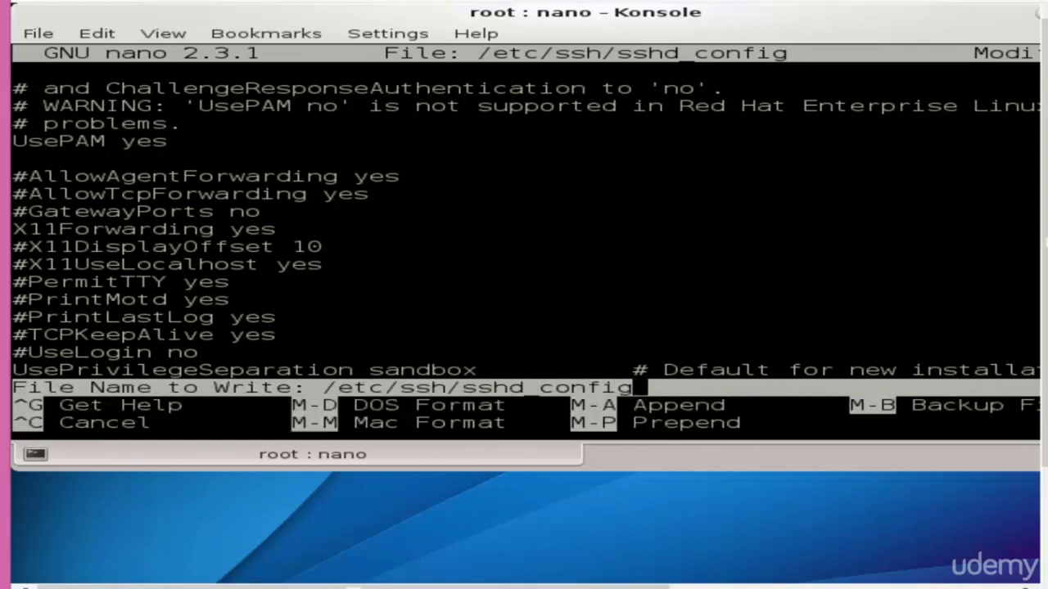
{"action": "key", "text": "Return"}
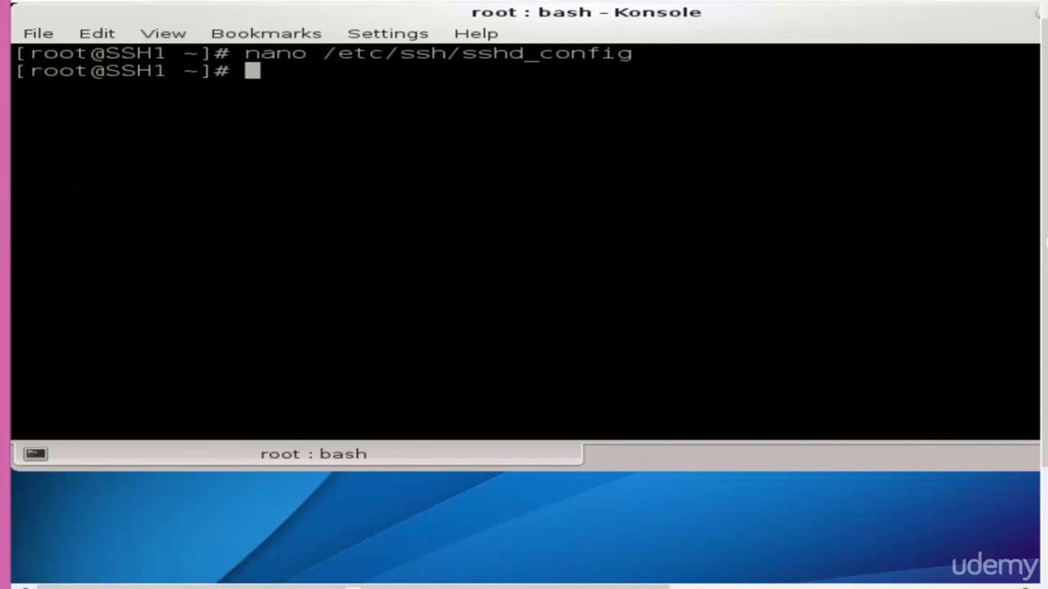
{"action": "type", "text": "system"}
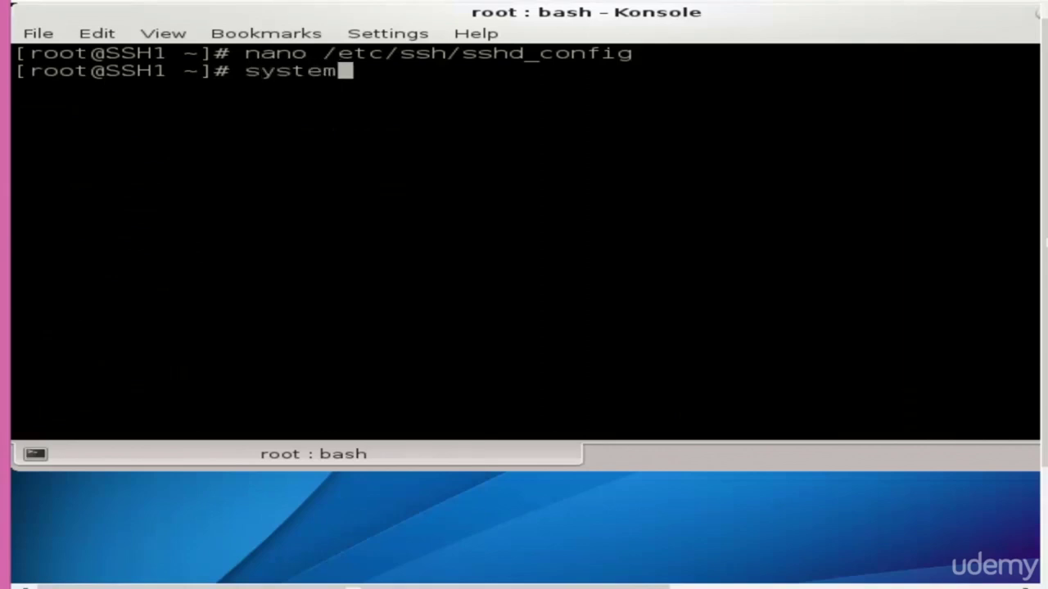
{"action": "type", "text": "ctl "}
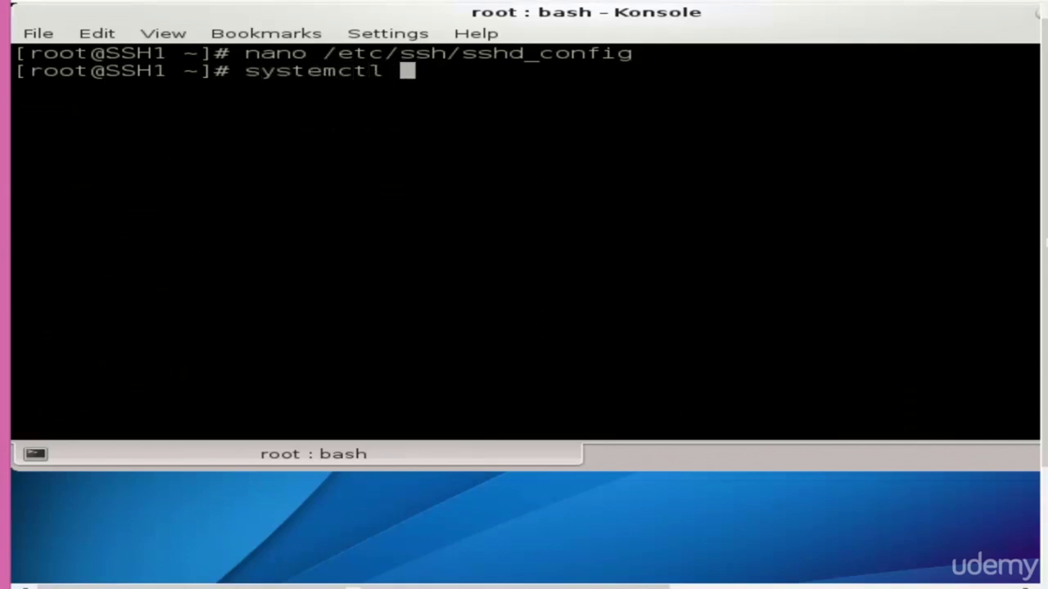
{"action": "type", "text": "restart ss"}
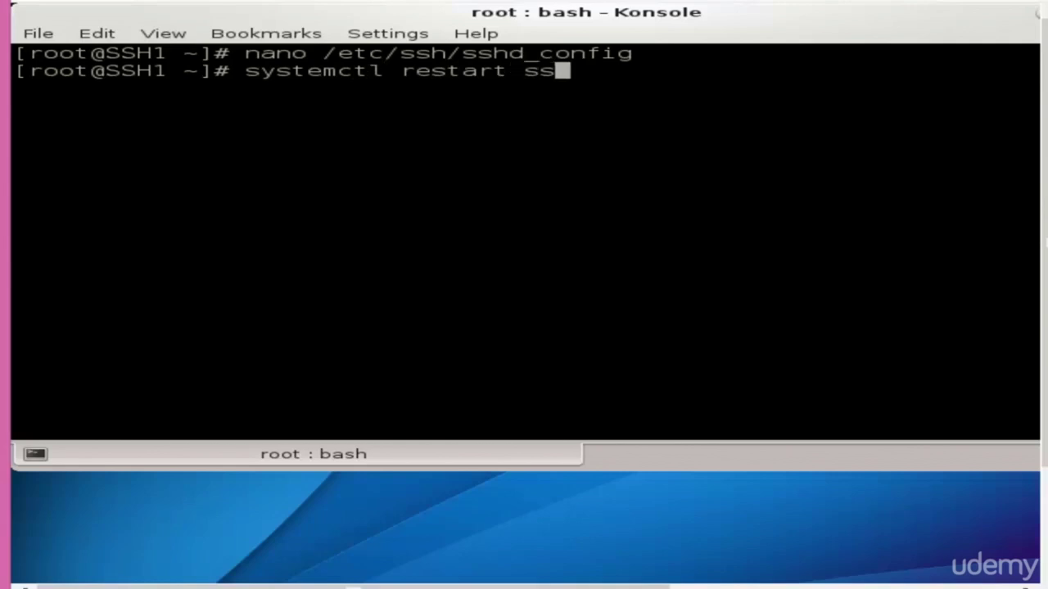
{"action": "type", "text": "hd.service"}
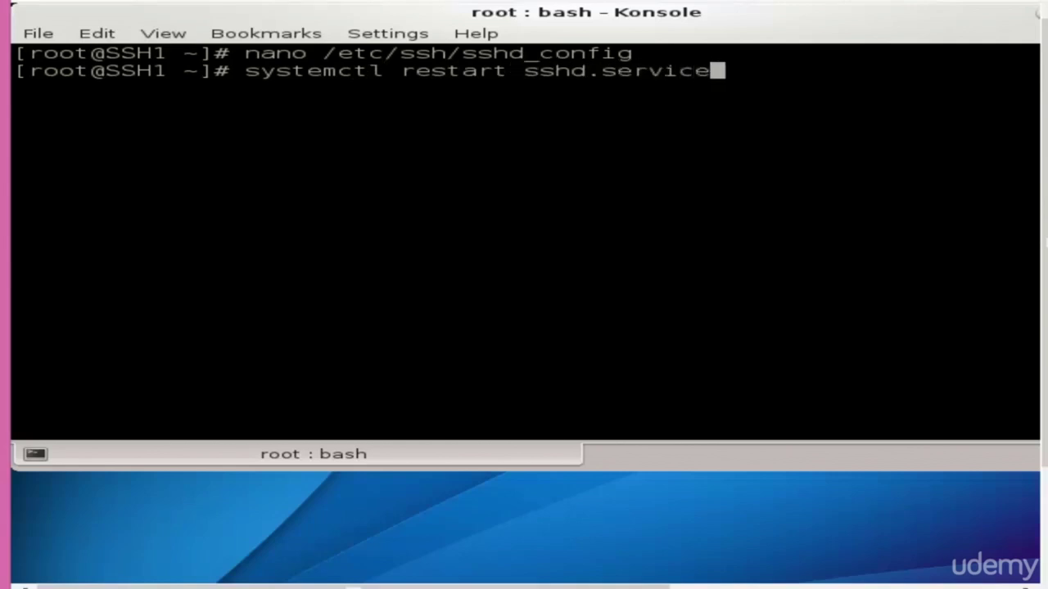
{"action": "key", "text": "Return"}
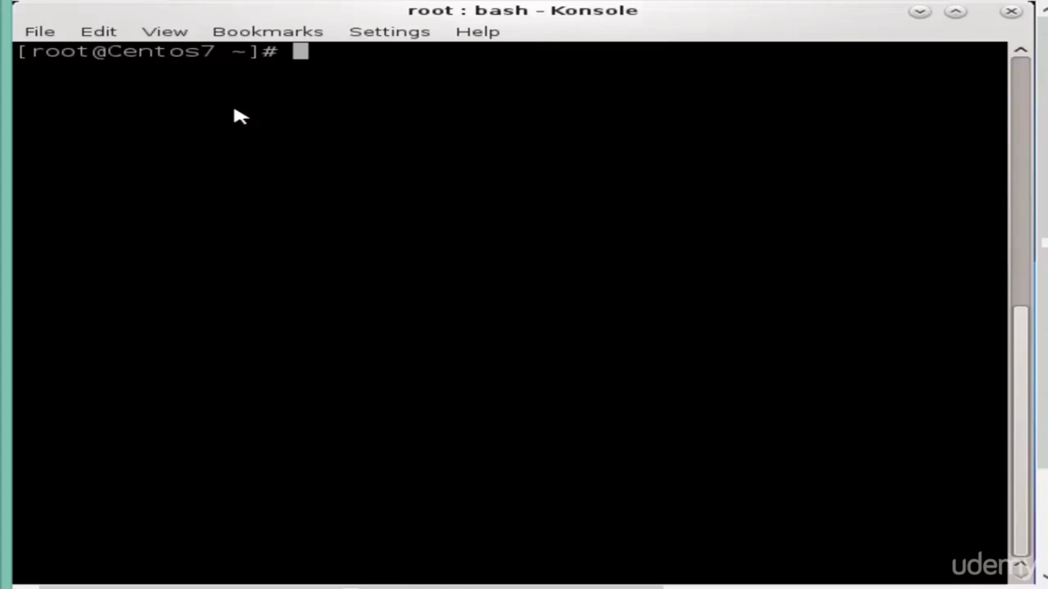
Connect with ssh -X as root to 192.168.8.100 and log in with the root password
{"action": "type", "text": "ssh -"}
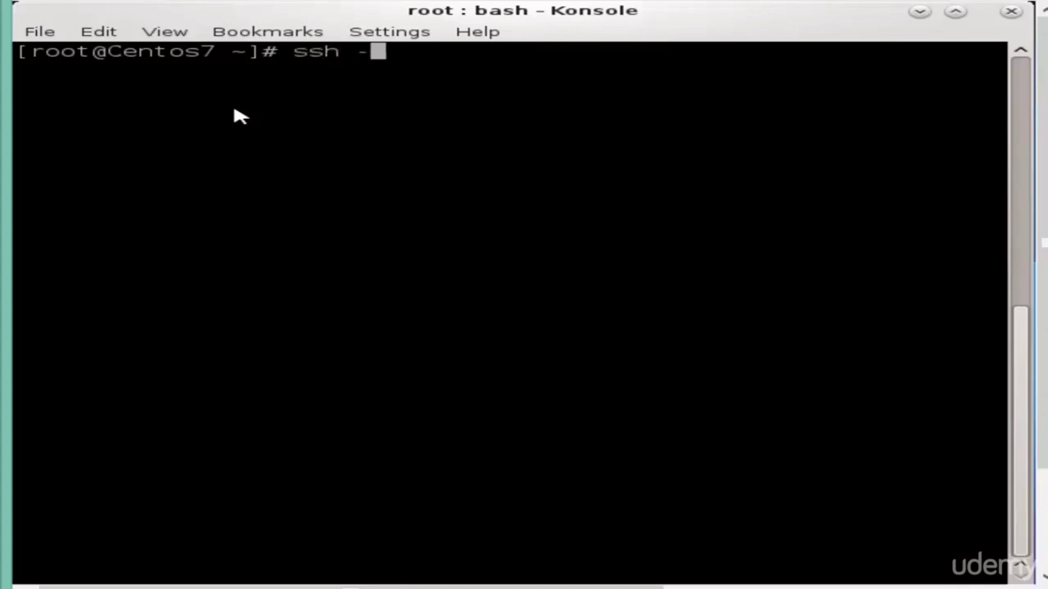
{"action": "type", "text": "X ro"}
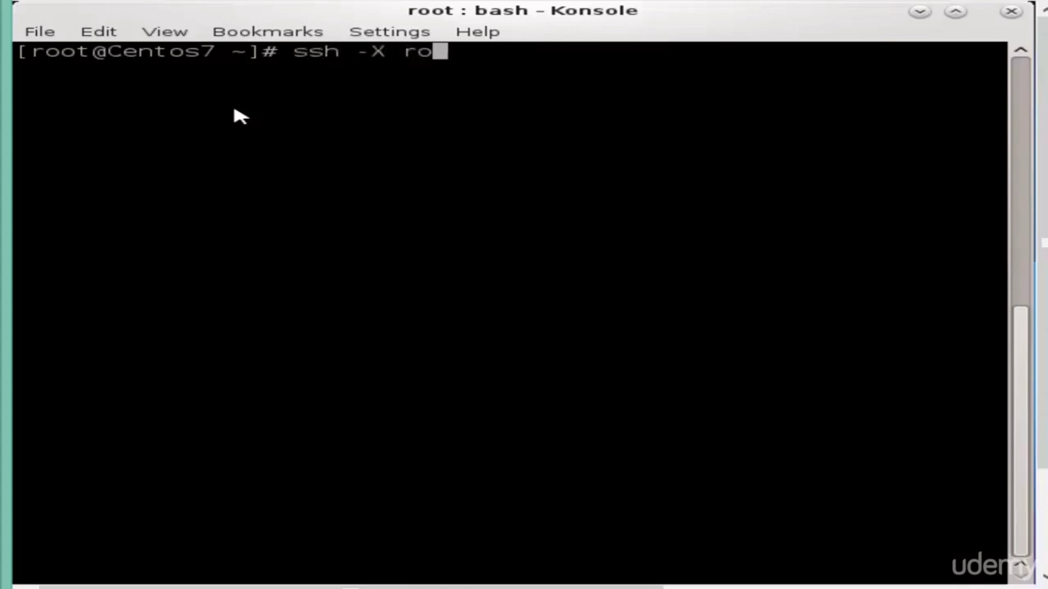
{"action": "type", "text": "ot@192.17"}
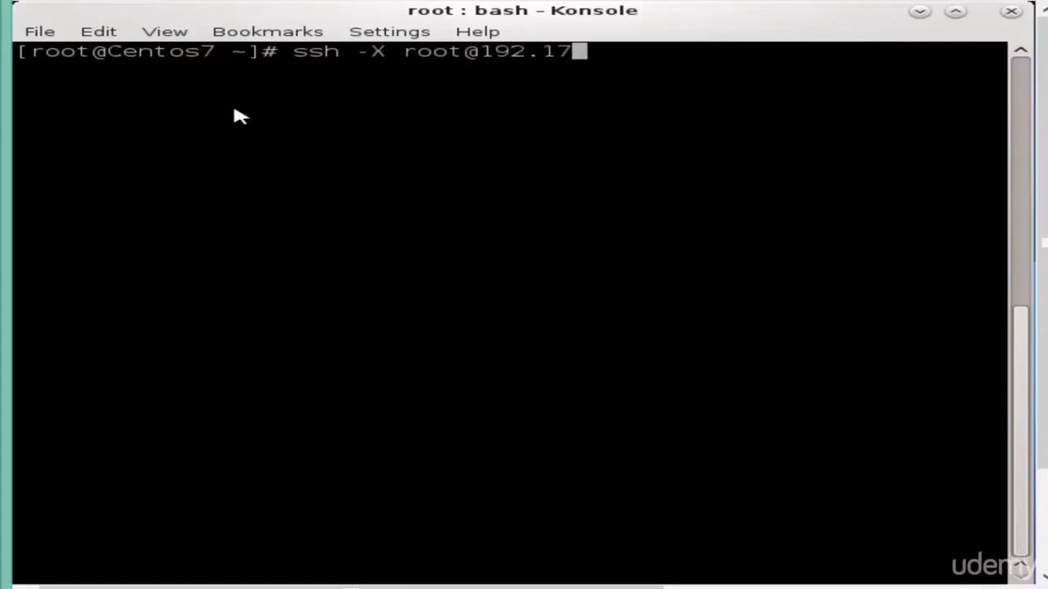
{"action": "key", "text": "BackSpace"}
{"action": "type", "text": "68.8.100"}
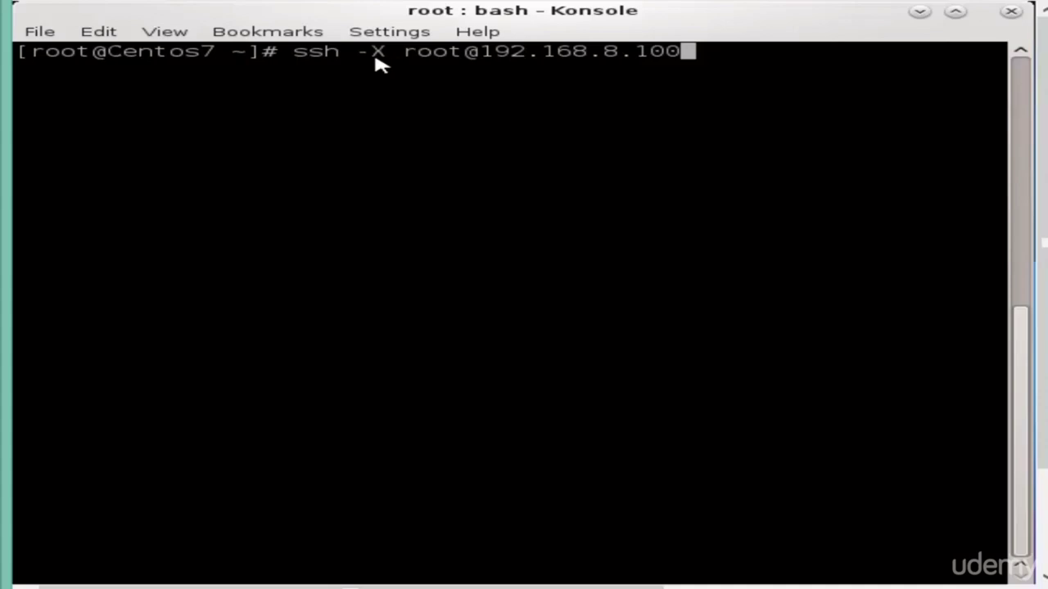
{"action": "key", "text": "Return"}
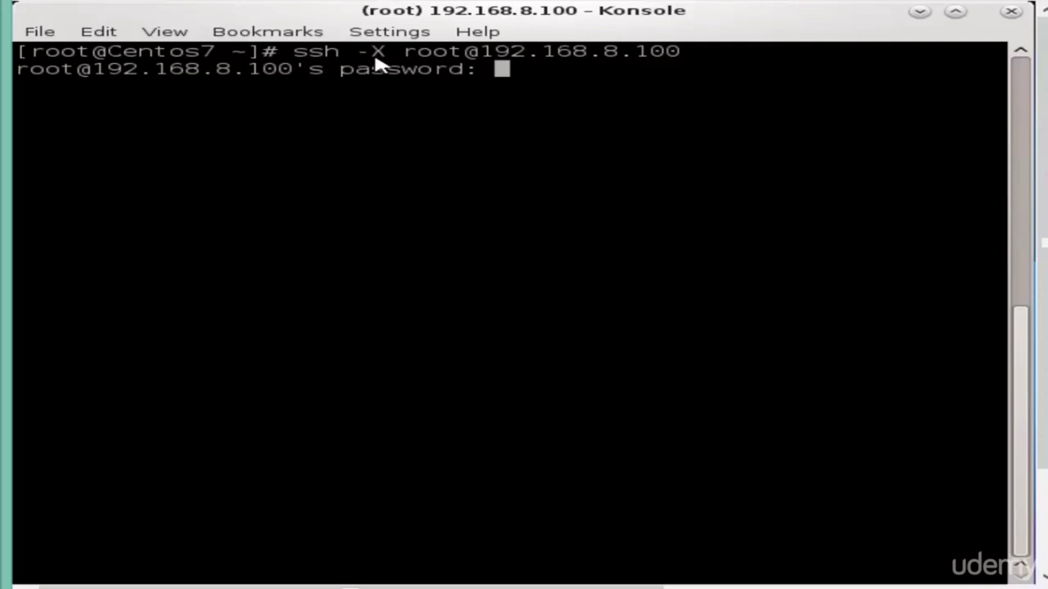
{"action": "key", "text": "Return"}
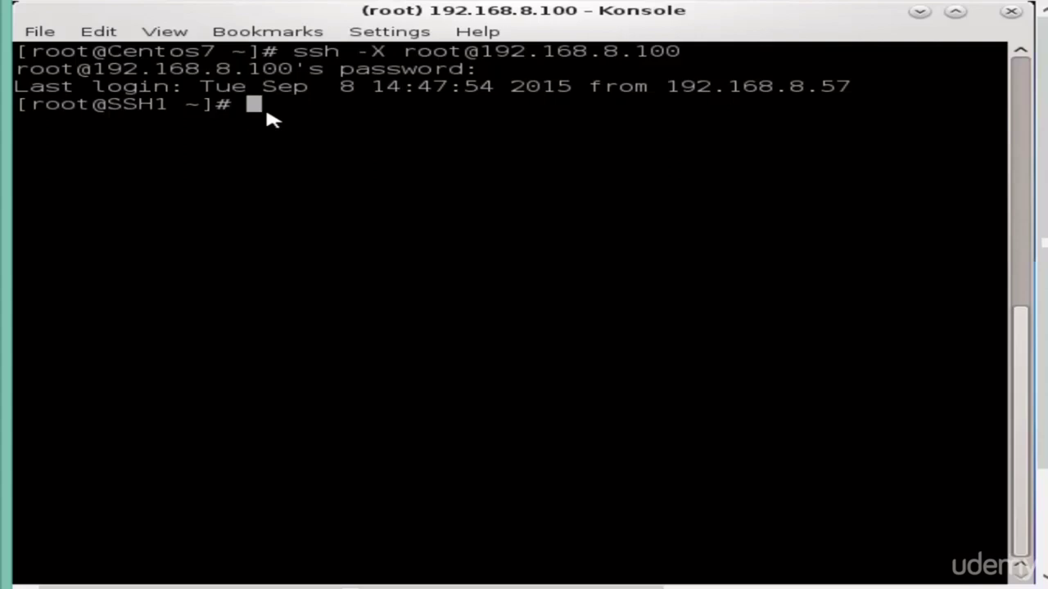
Run 'firefox &' at the SSH1 root prompt to launch the server's Firefox in the background
{"action": "type", "text": "firefox"}
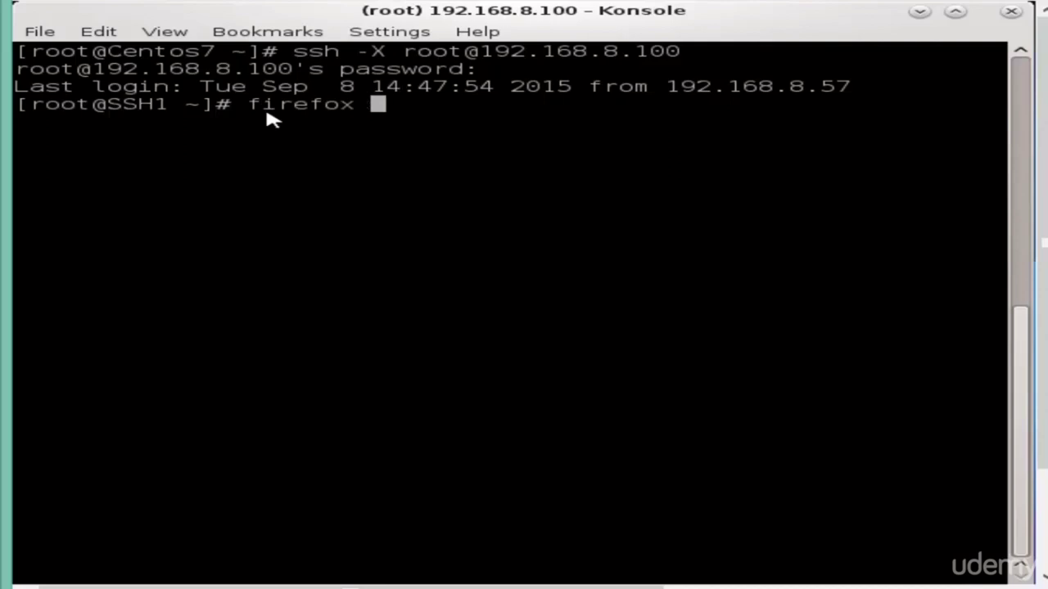
{"action": "type", "text": " &"}
{"action": "key", "text": "Return"}
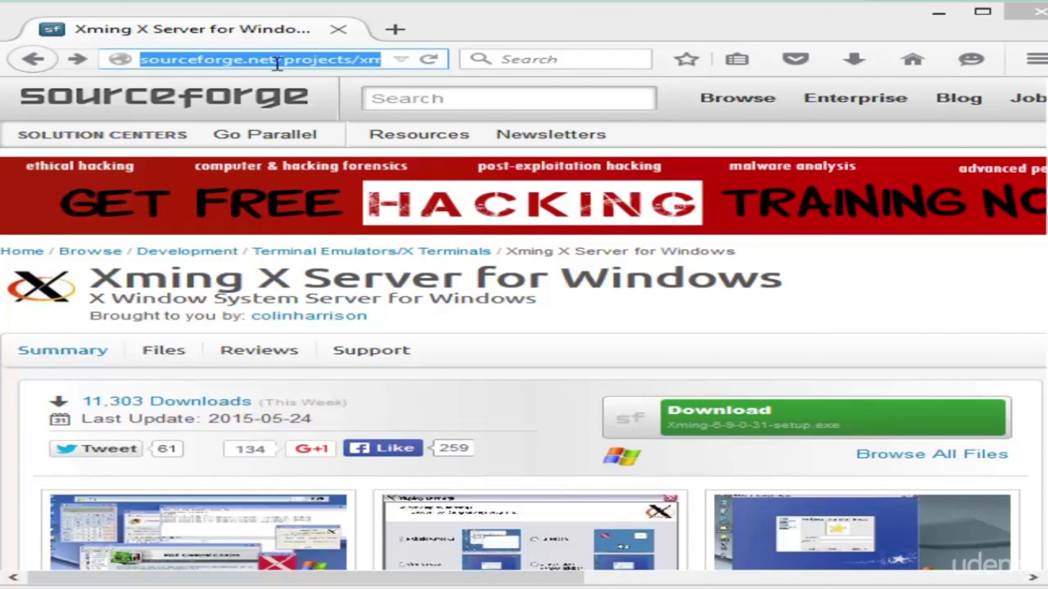
Download the Xming installer Xming-6-9-0-31-setup.exe from its SourceForge page
{"action": "left_click", "coordinate": [287, 64]}
{"action": "key", "text": "Right"}
{"action": "key", "text": "Right"}
{"action": "key", "text": "Right"}
{"action": "key", "text": "Right"}
{"action": "key", "text": "Right"}
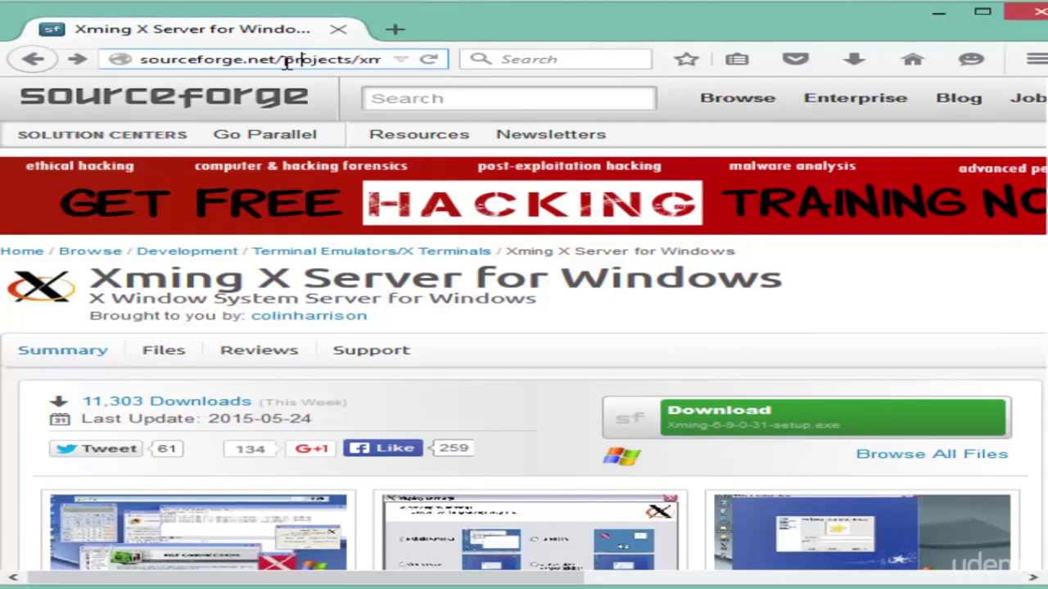
{"action": "key", "text": "Right"}
{"action": "key", "text": "Right"}
{"action": "key", "text": "Right"}
{"action": "key", "text": "Right"}
{"action": "key", "text": "Right"}
{"action": "key", "text": "Right"}
{"action": "key", "text": "Right"}
{"action": "key", "text": "Right"}
{"action": "key", "text": "Right"}
{"action": "key", "text": "Right"}
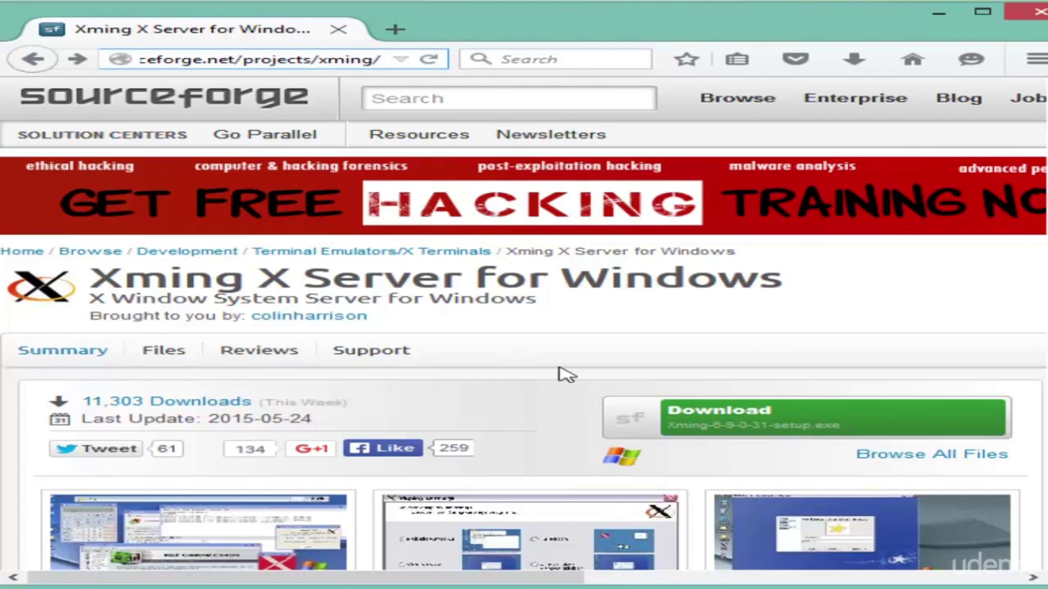
{"action": "left_click", "coordinate": [731, 417]}
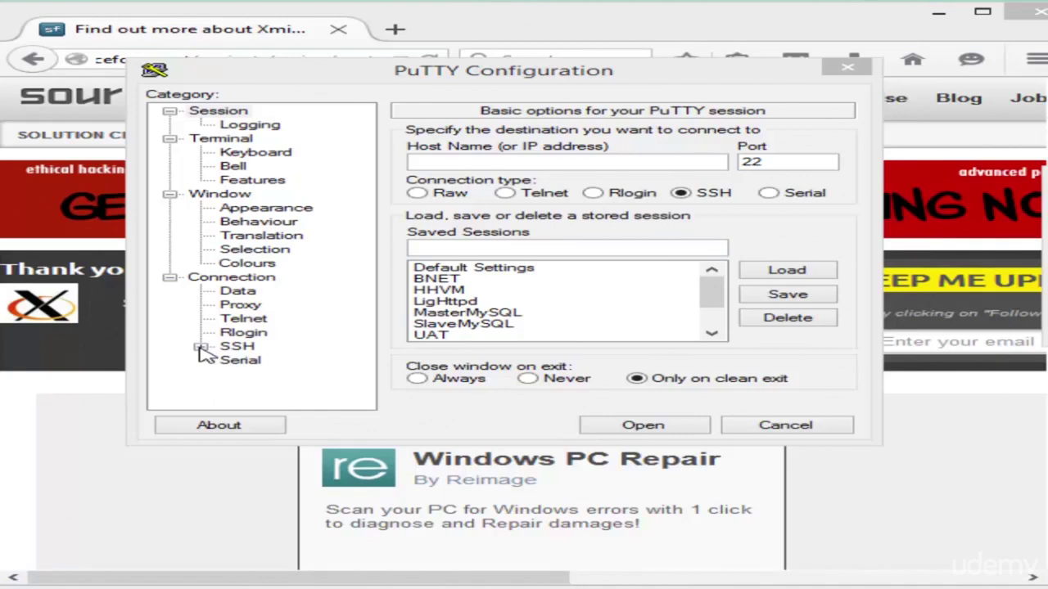
Enable X11 forwarding under PuTTY's Connection > SSH > X11 settings
{"action": "left_click", "coordinate": [200, 347]}
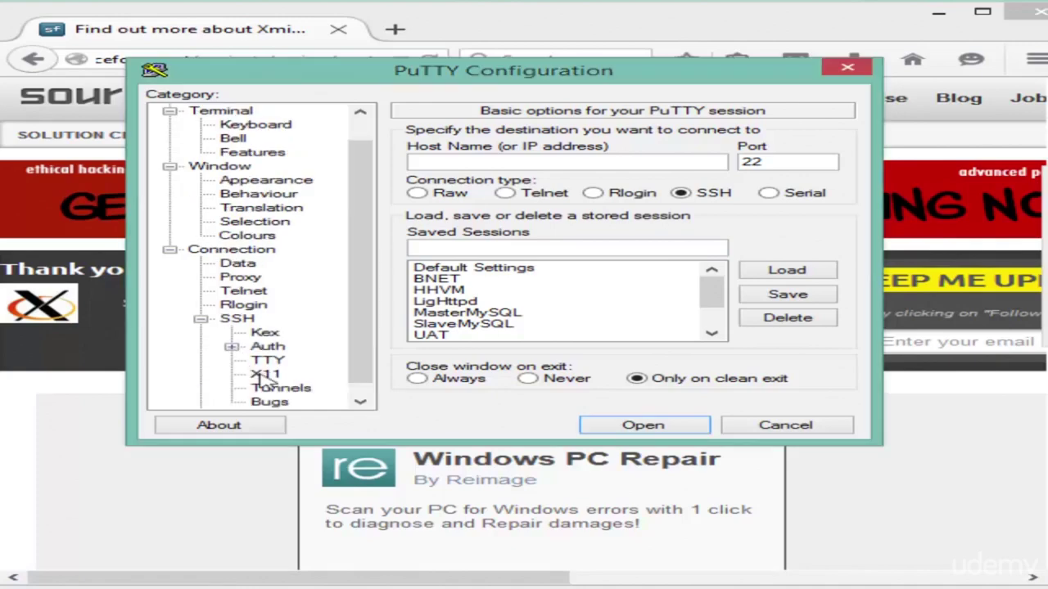
{"action": "left_click", "coordinate": [265, 374]}
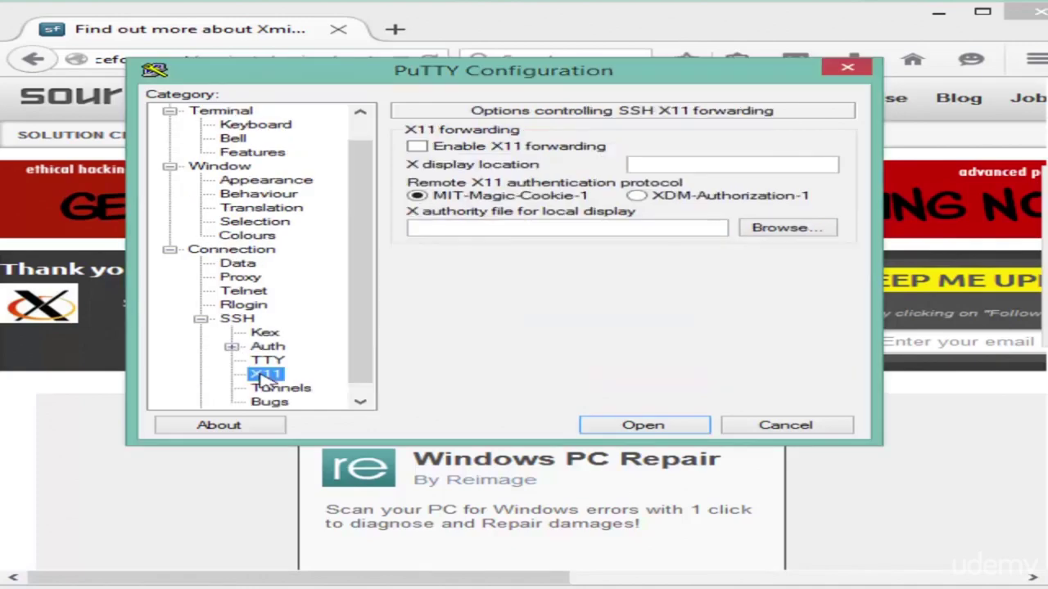
{"action": "left_click", "coordinate": [419, 148]}
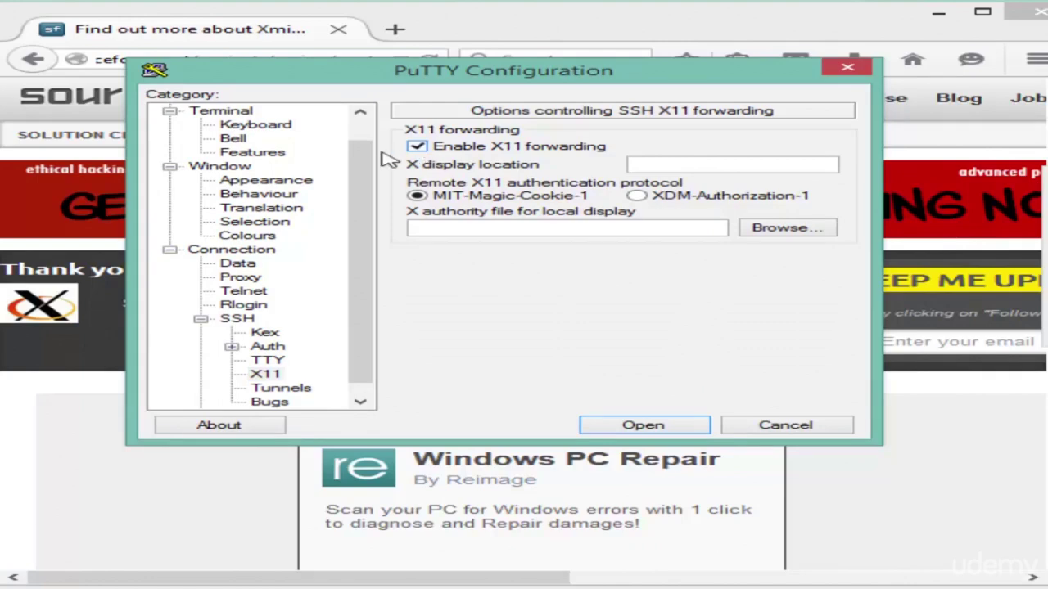
{"action": "left_click_drag", "start_coordinate": [381, 155], "coordinate": [385, 103]}
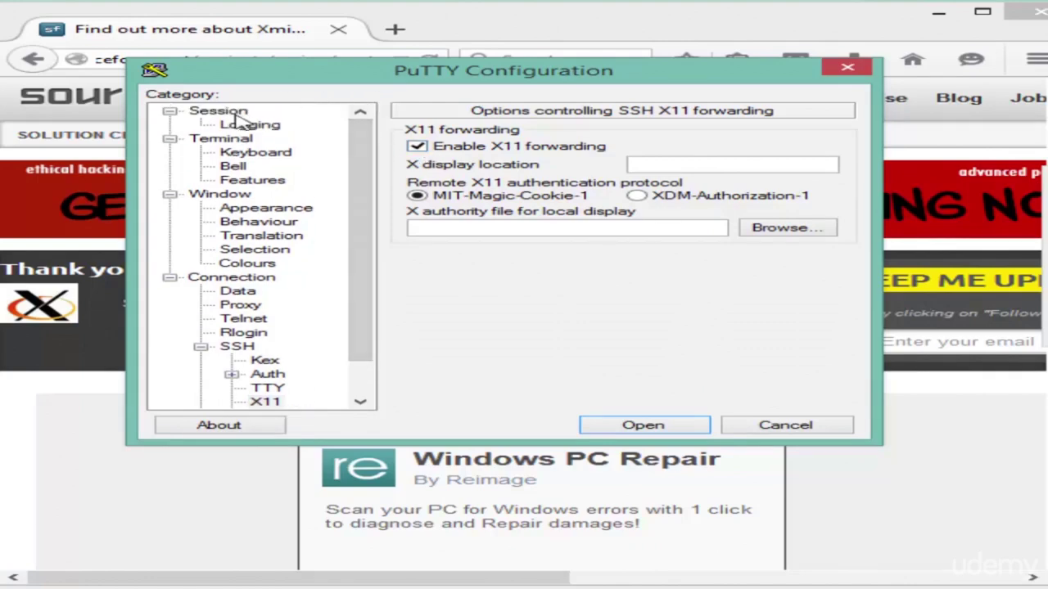
Open a PuTTY SSH session to host 192.168.8.100
{"action": "left_click", "coordinate": [229, 113]}
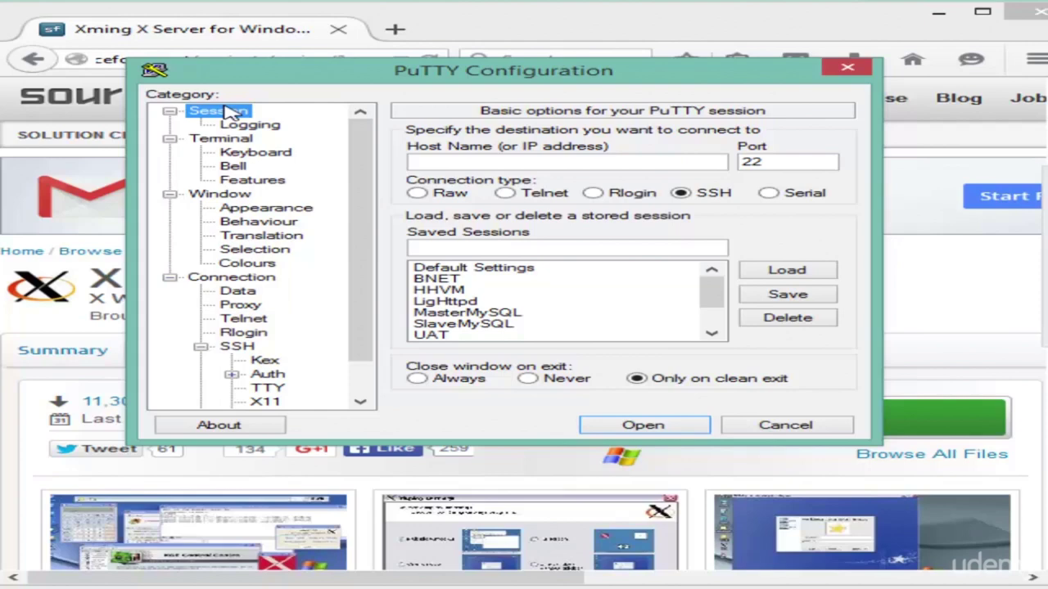
{"action": "left_click", "coordinate": [481, 161]}
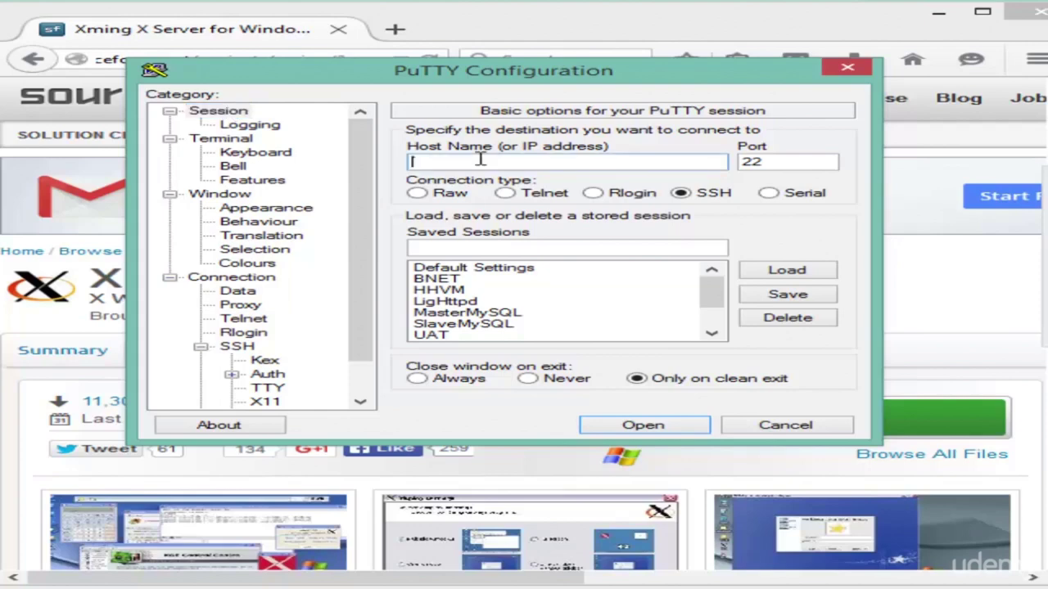
{"action": "type", "text": "192.168.8.100"}
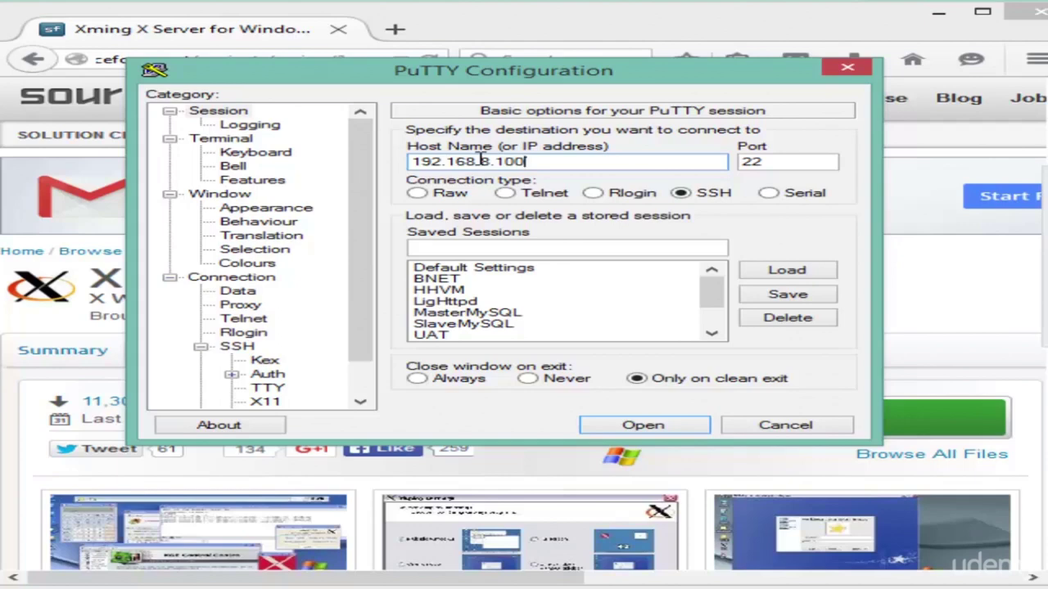
{"action": "left_click", "coordinate": [624, 423]}
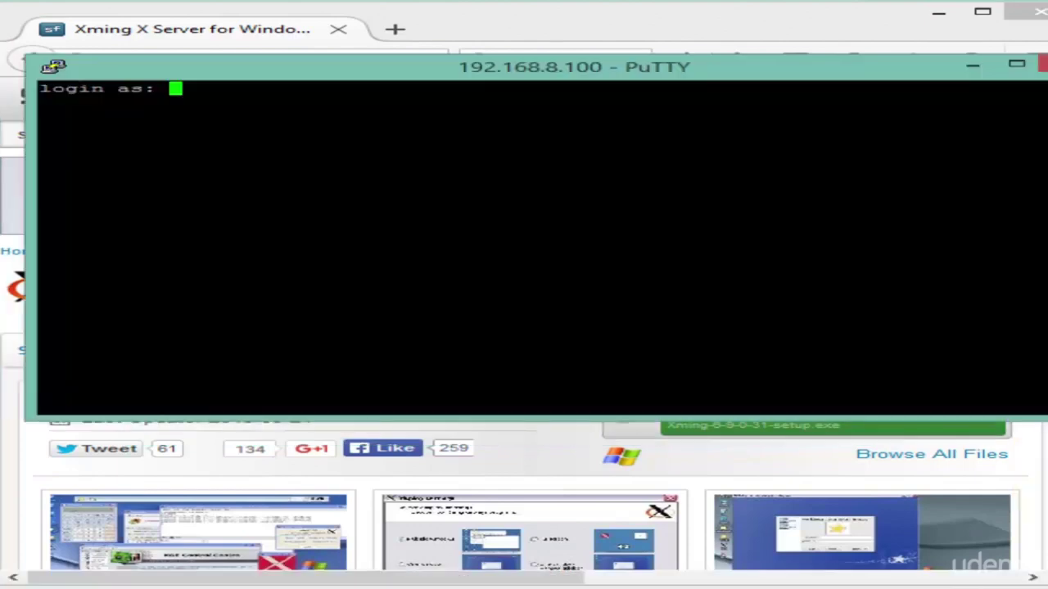
Log in to the PuTTY session as root with the root password
{"action": "type", "text": "root"}
{"action": "key", "text": "Return"}
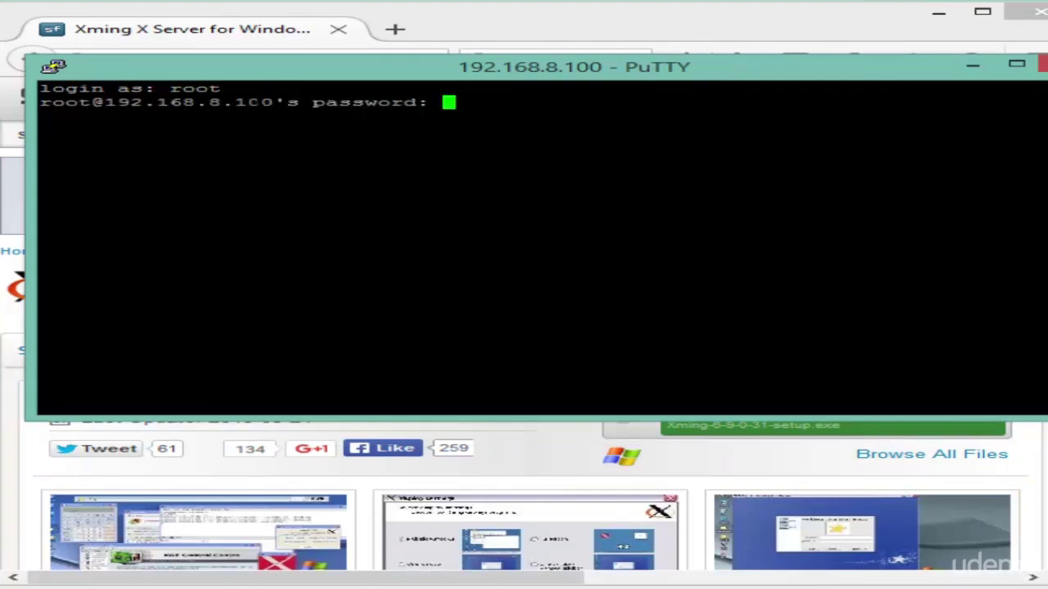
{"action": "key", "text": "Return"}
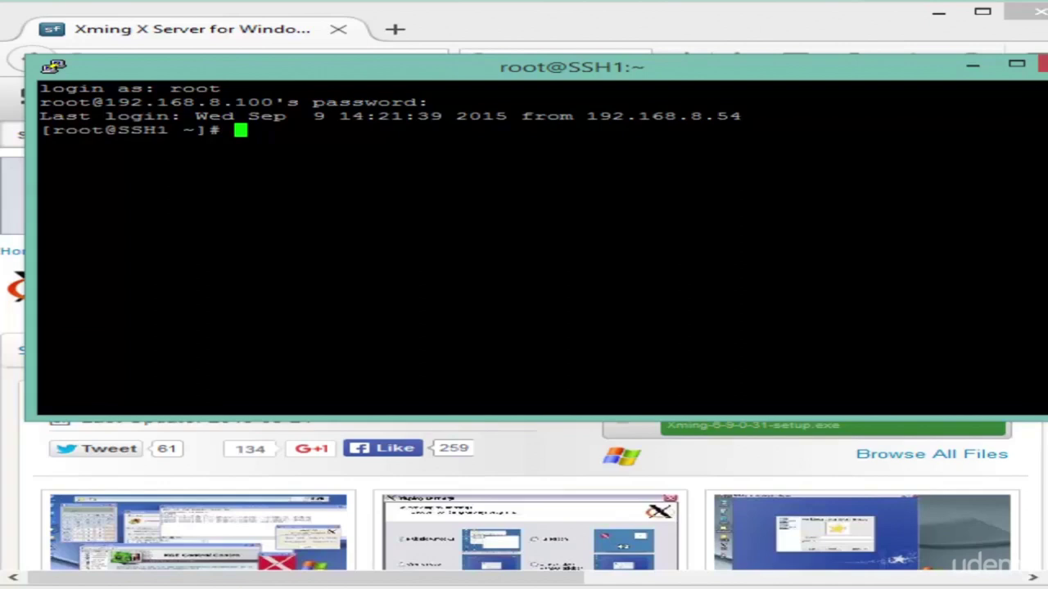
Run 'firefox &' to show the server's Firefox via Xming, then leave its Welcome to CentOS window
{"action": "type", "text": "firefox "}
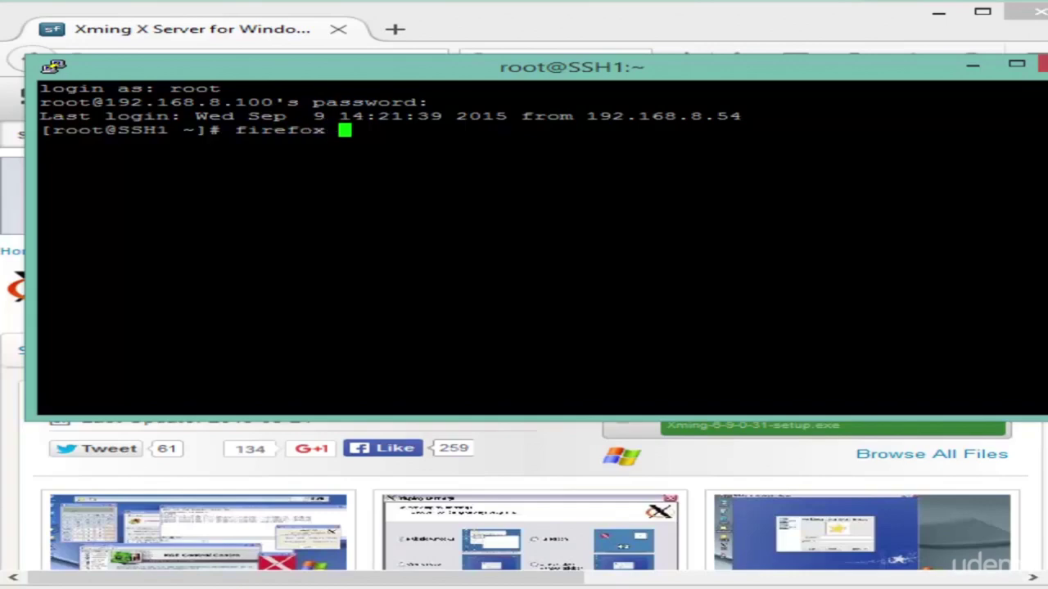
{"action": "type", "text": "&"}
{"action": "key", "text": "Return"}
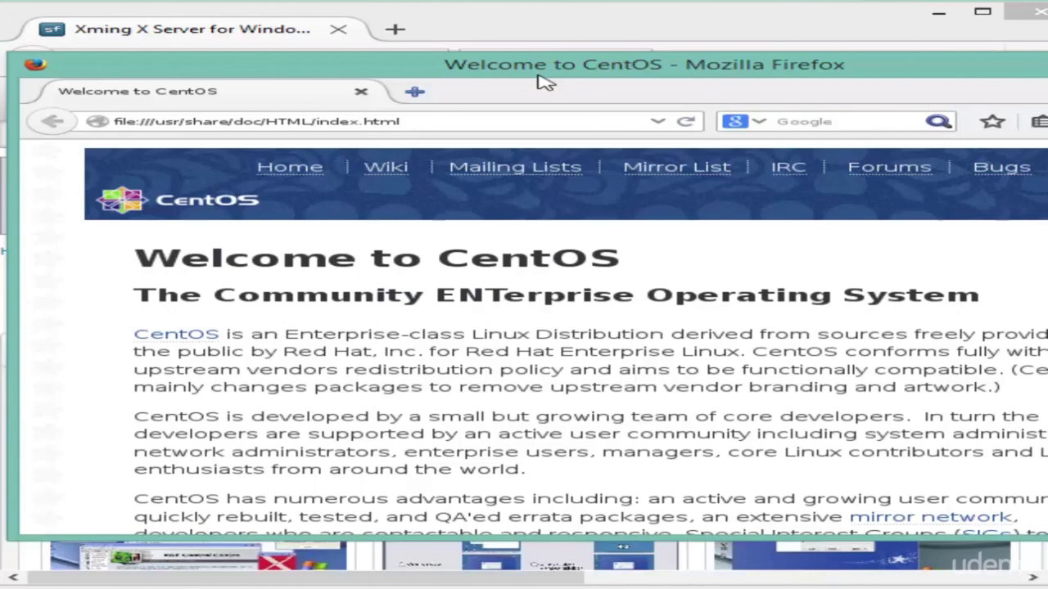
{"action": "key", "text": "alt+Tab"}
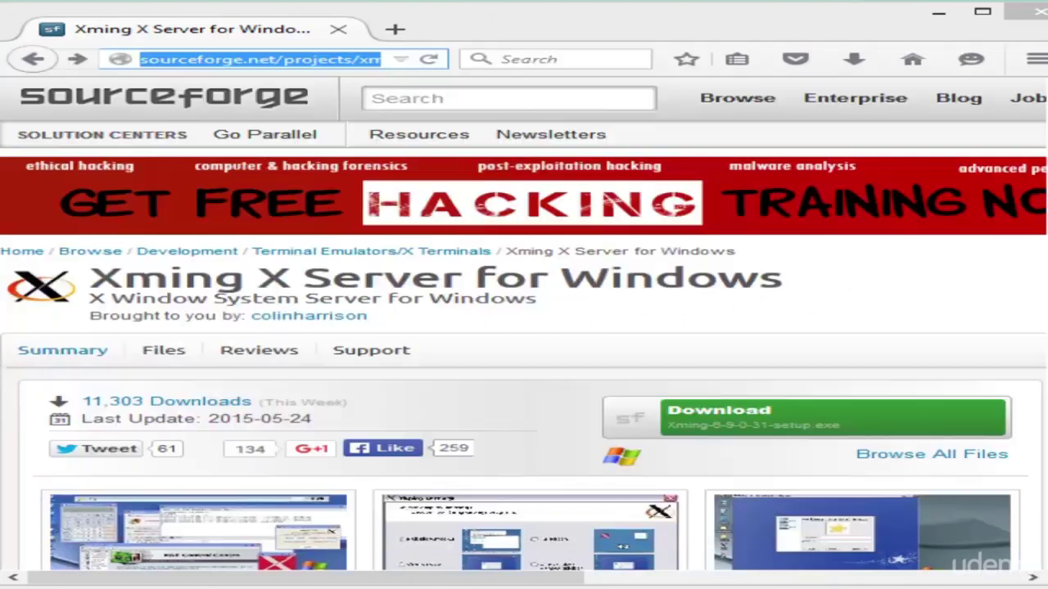